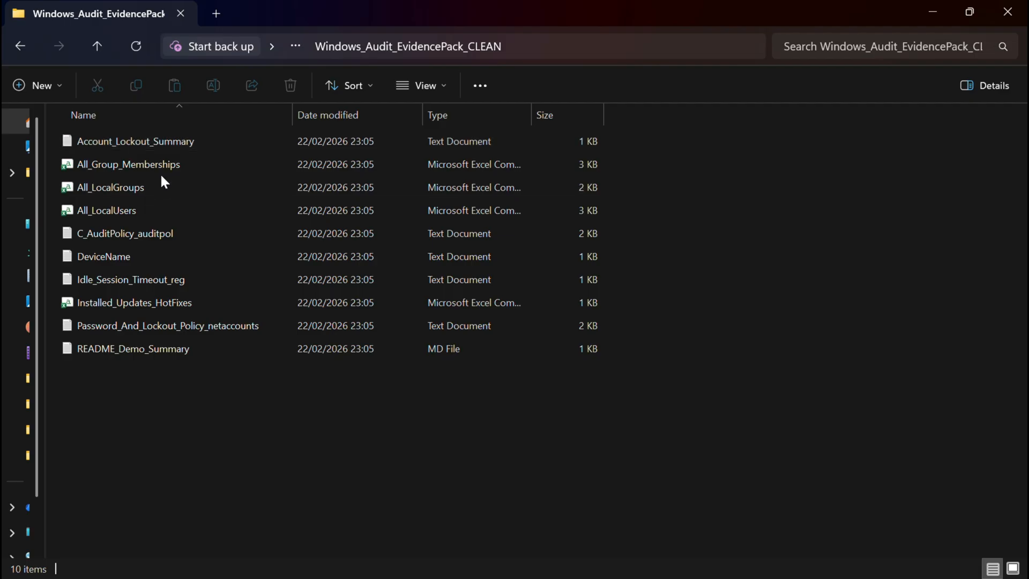
Open the CLEAN pack's All_LocalUsers file and autofit its columns to read the user account data.
left_click(116, 211)
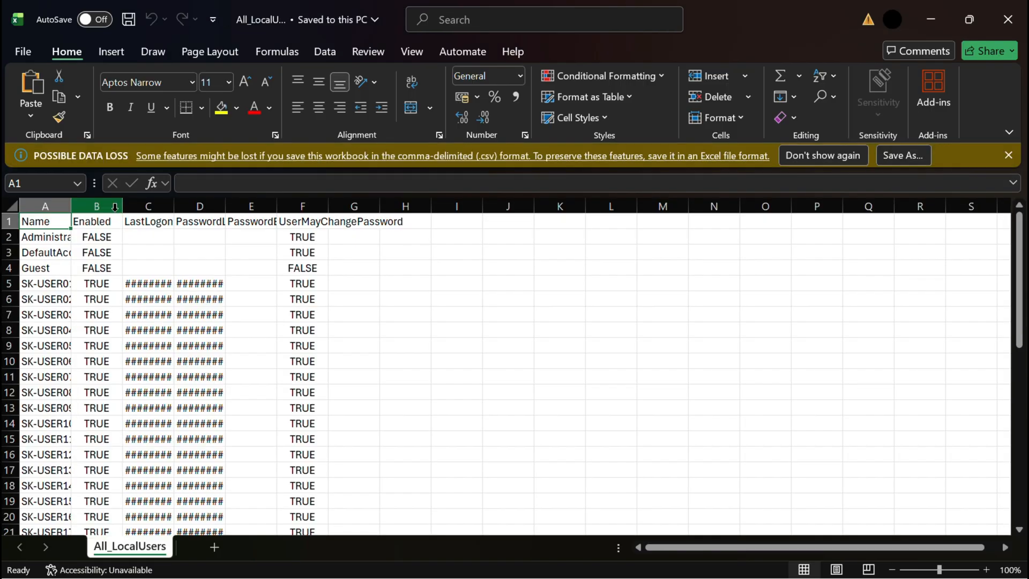
double_click(70, 206)
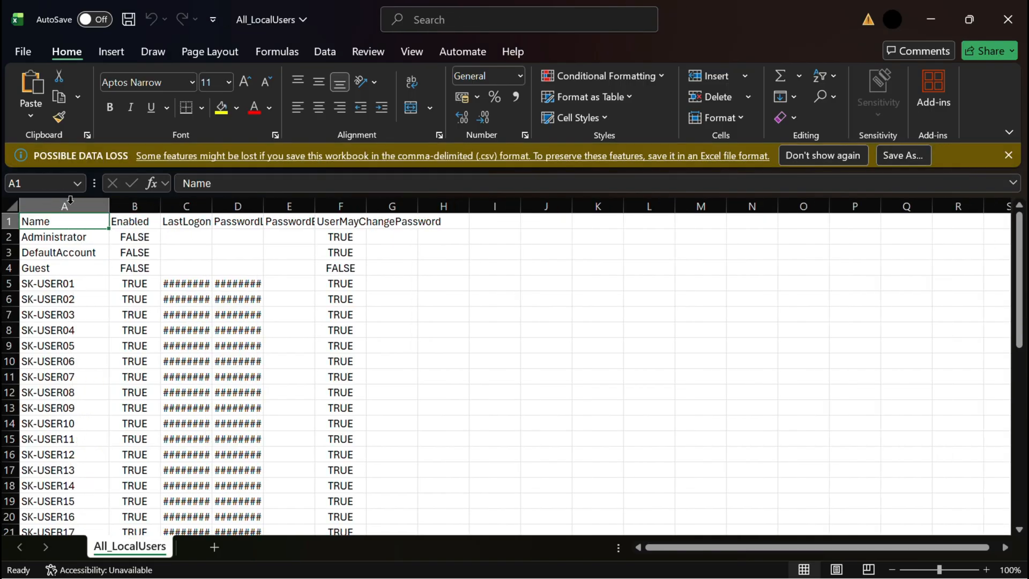
left_click(71, 204)
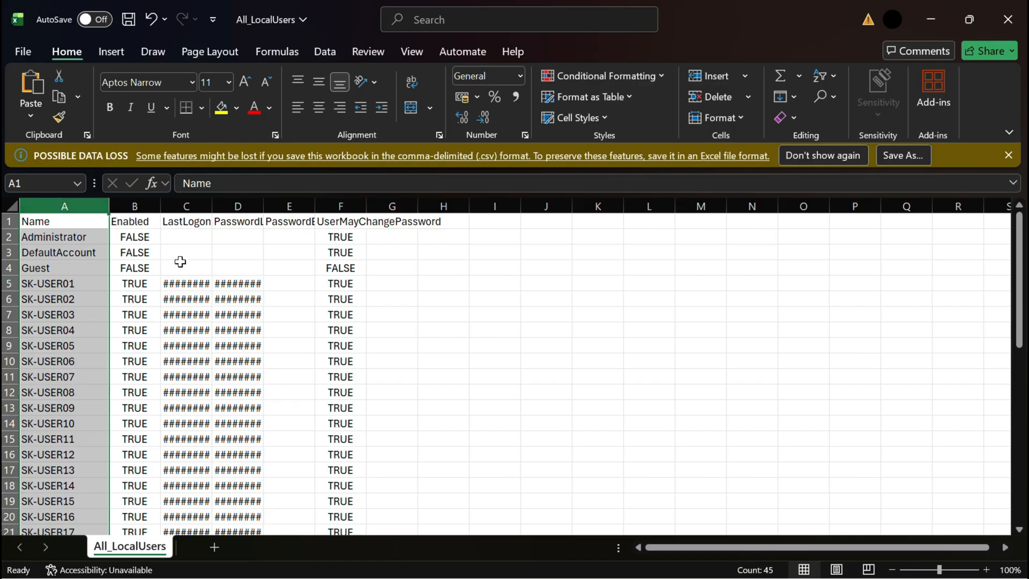
mouse_move(189, 338)
double_click(213, 207)
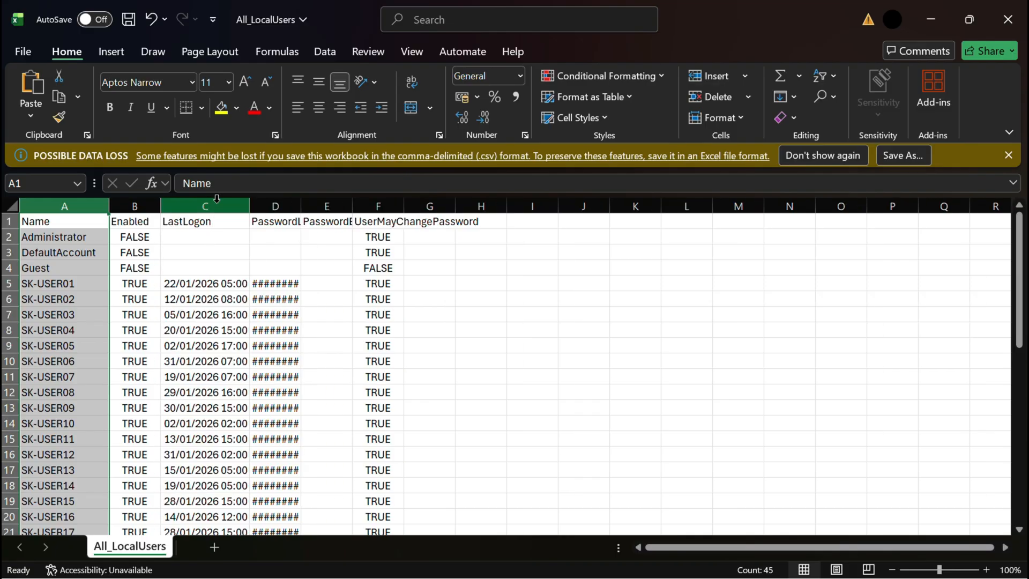
double_click(301, 207)
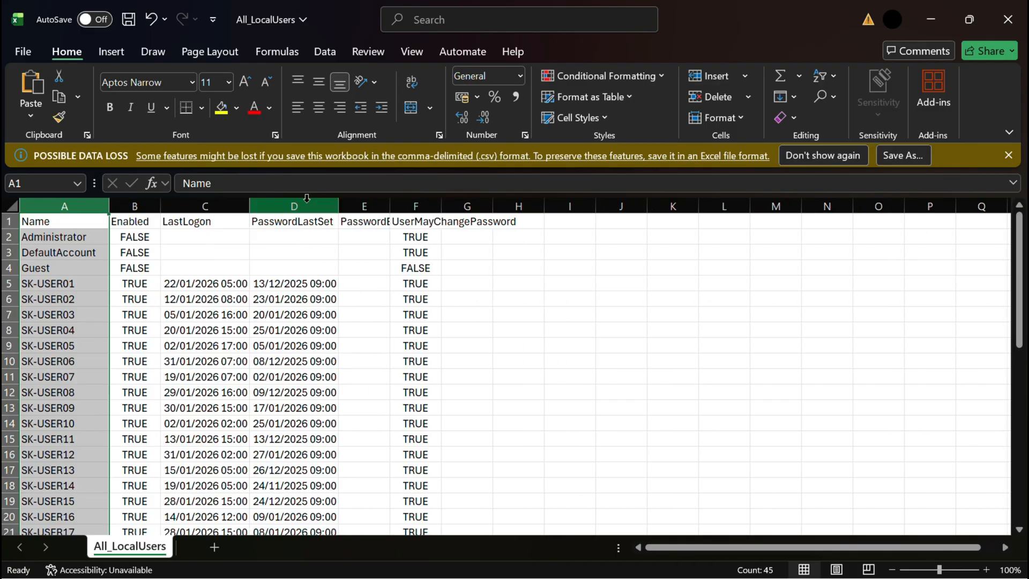
double_click(441, 207)
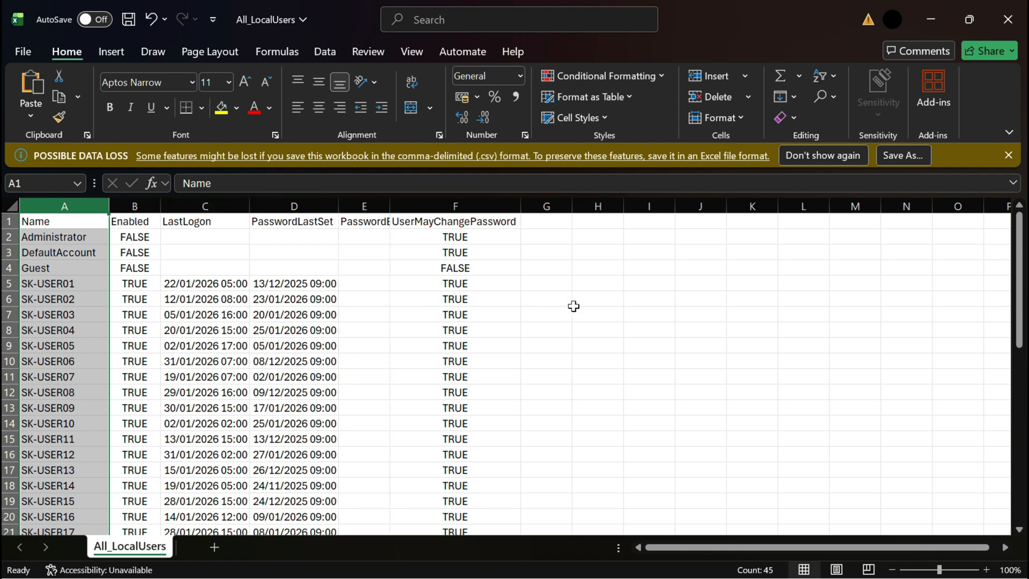
left_click(933, 20)
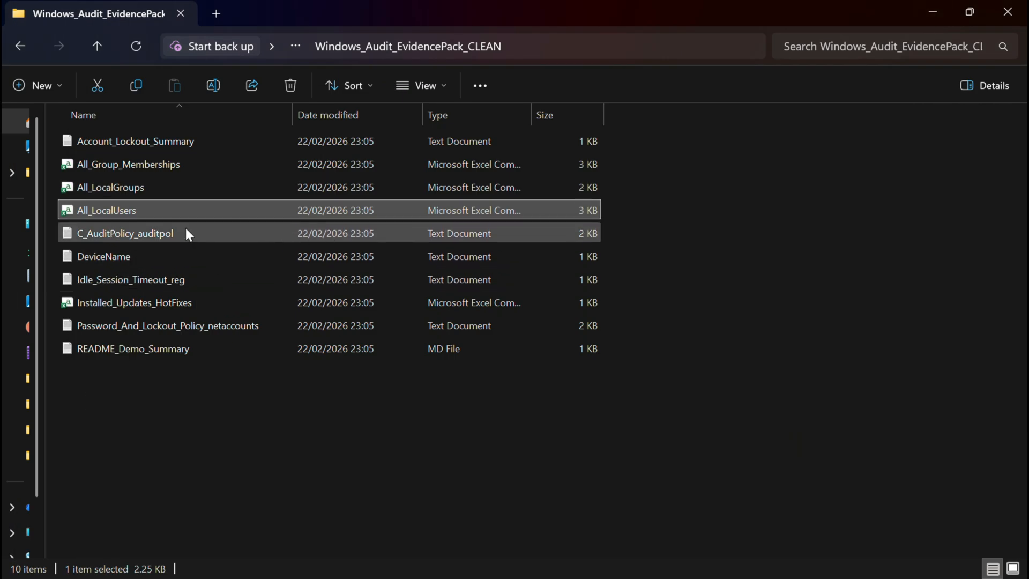
Open the CLEAN pack's Idle_Session_Timeout_reg text file to read its timeout setting.
left_click(157, 282)
double_click(155, 281)
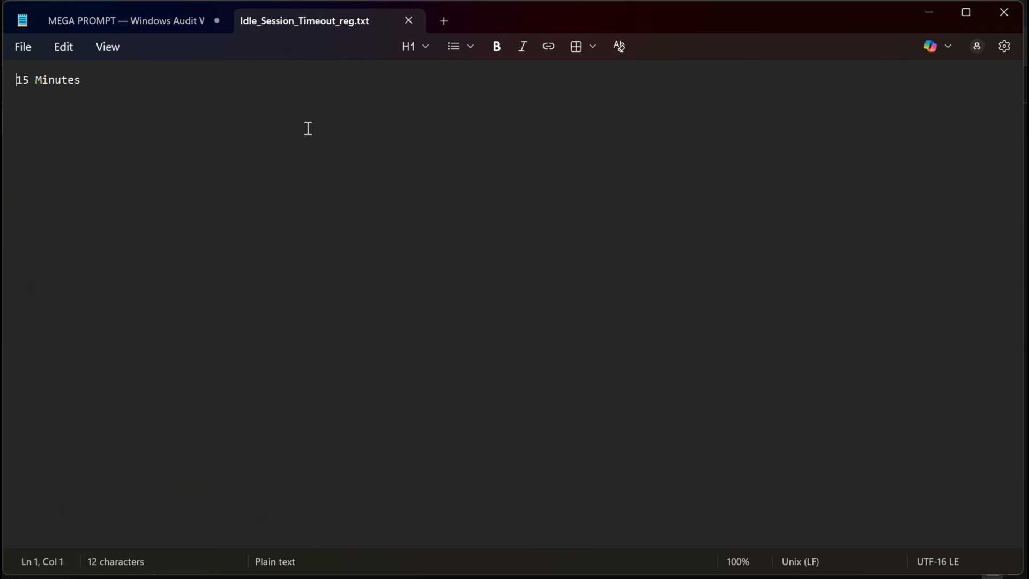
left_click(922, 11)
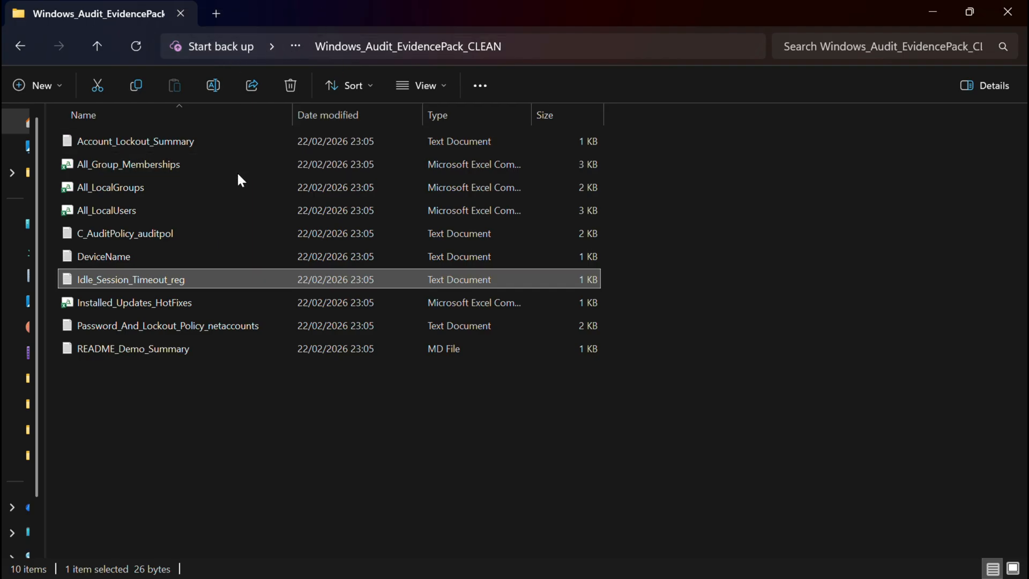
Go to the ISSUES evidence pack folder and open its Idle_Session_Timeout_reg file for comparison.
left_click(21, 47)
left_click(130, 168)
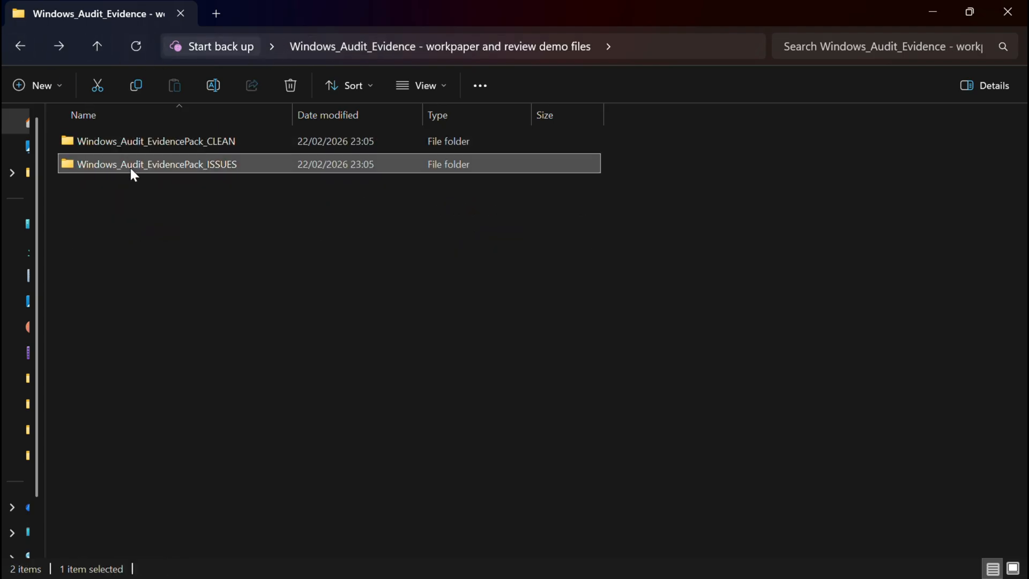
double_click(130, 169)
double_click(130, 278)
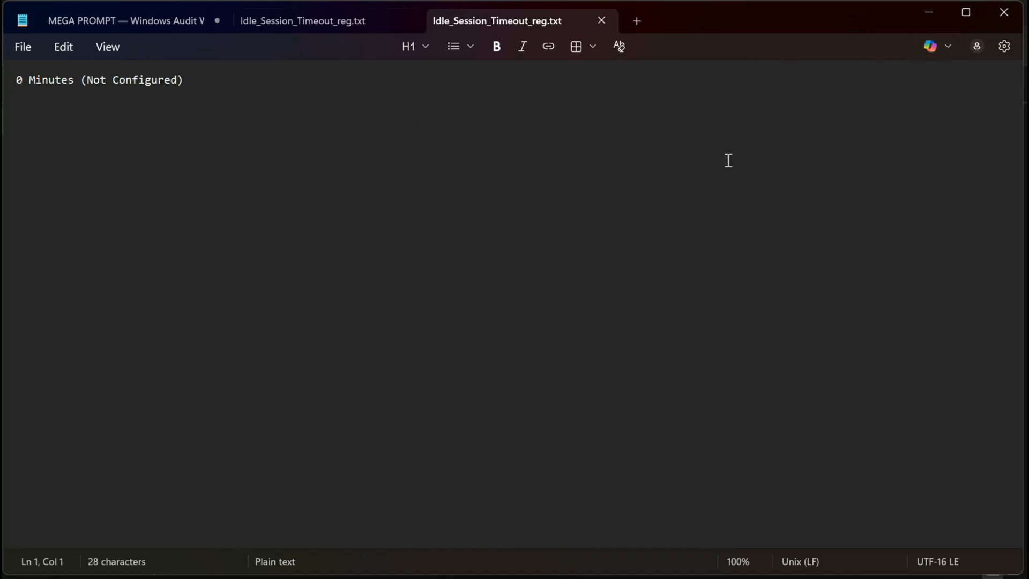
left_click(921, 14)
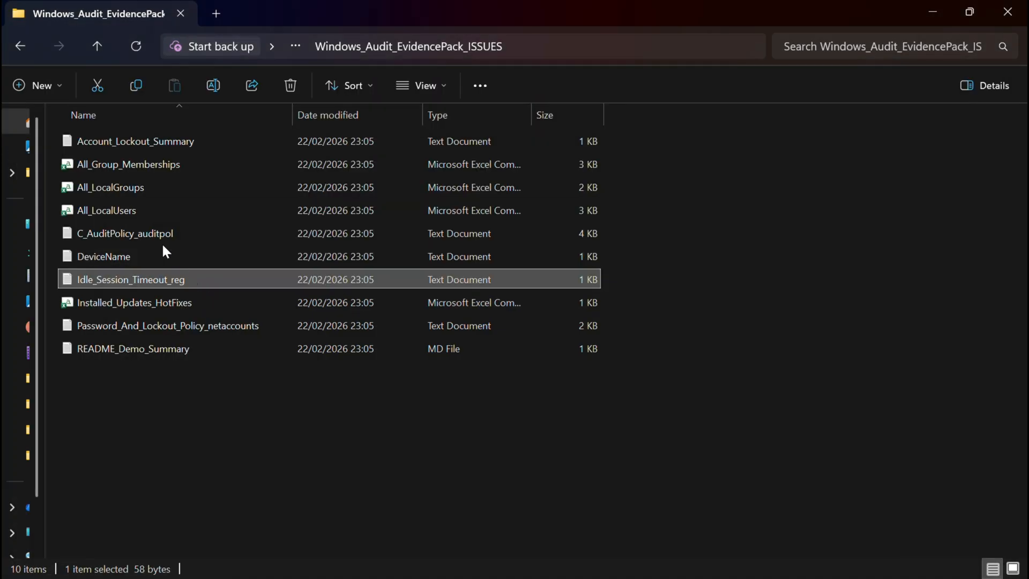
Try to open the ISSUES All_LocalUsers file, then close the CLEAN workbook without saving.
double_click(131, 211)
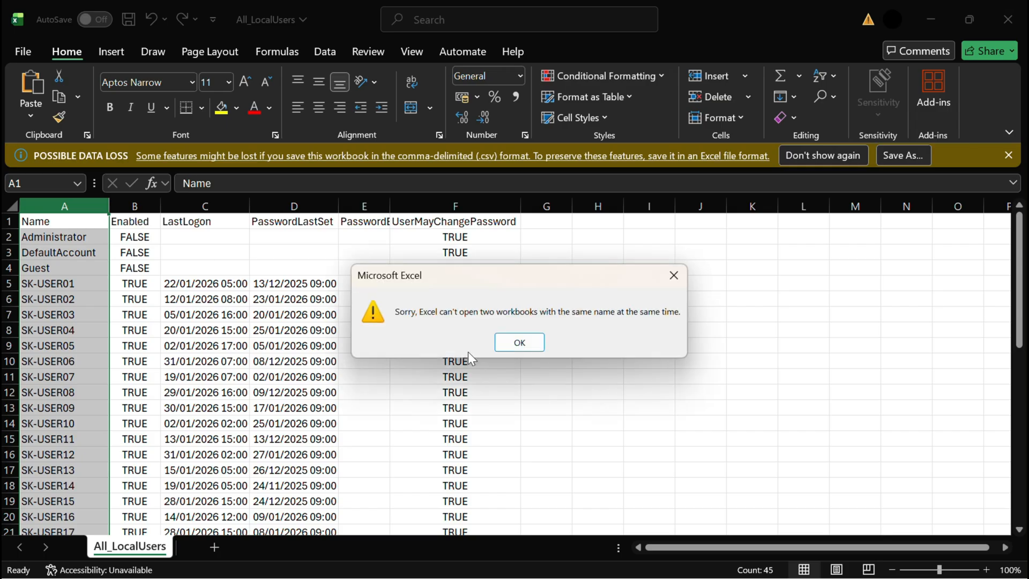
left_click(516, 341)
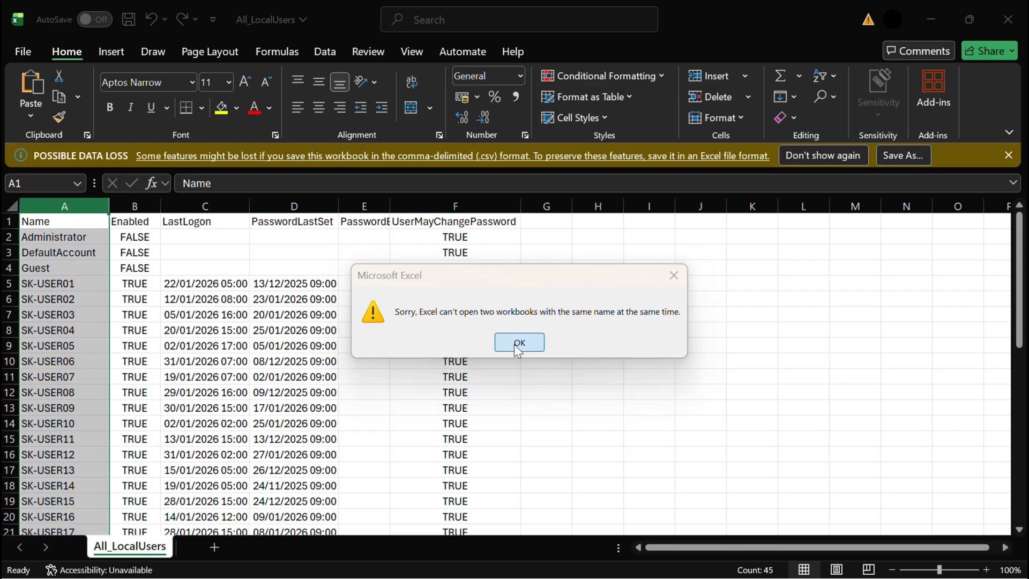
left_click(1008, 19)
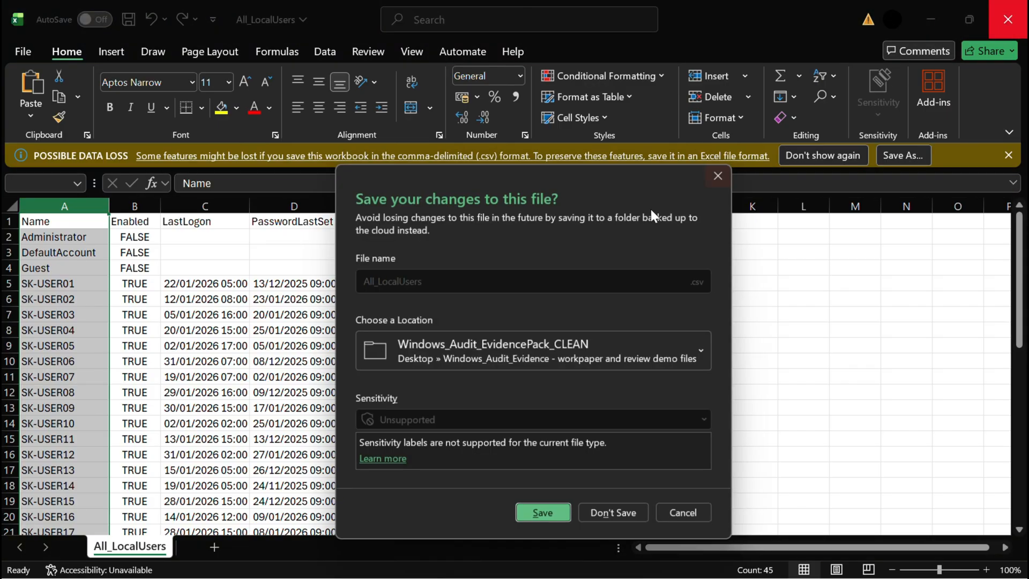
left_click(609, 516)
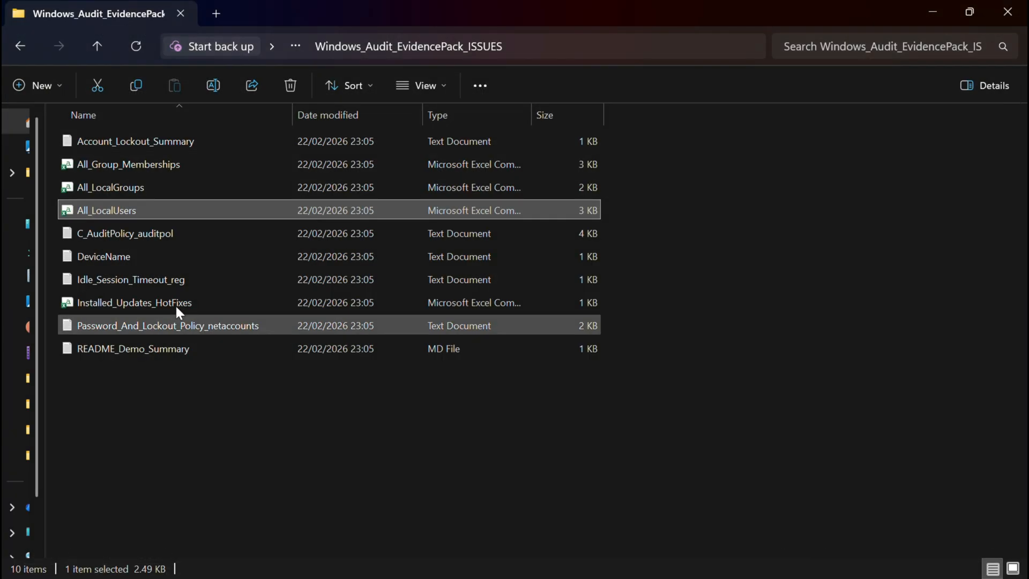
Open the ISSUES pack's All_LocalUsers file, autofit its columns and scroll through the user records.
double_click(98, 209)
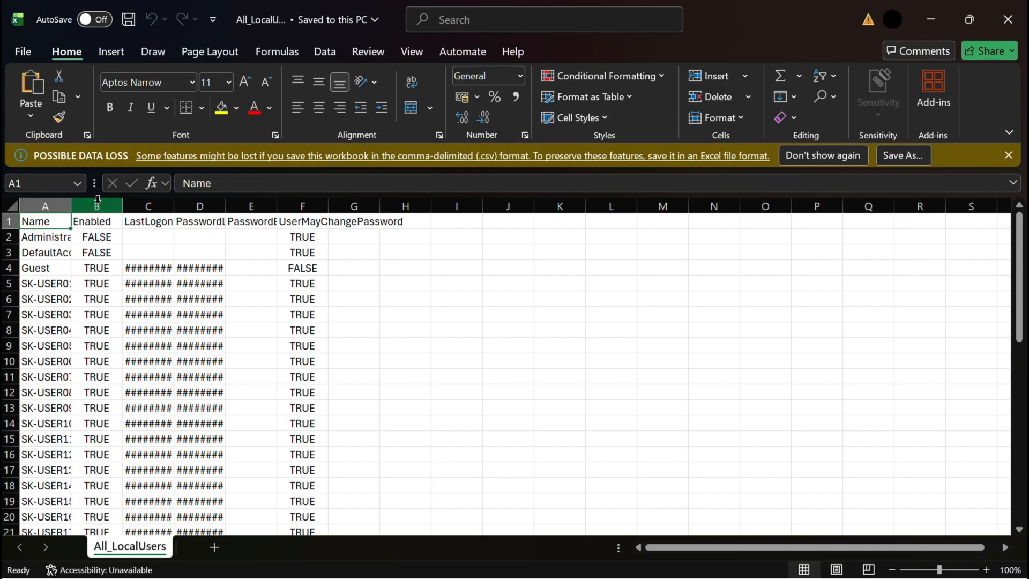
double_click(70, 213)
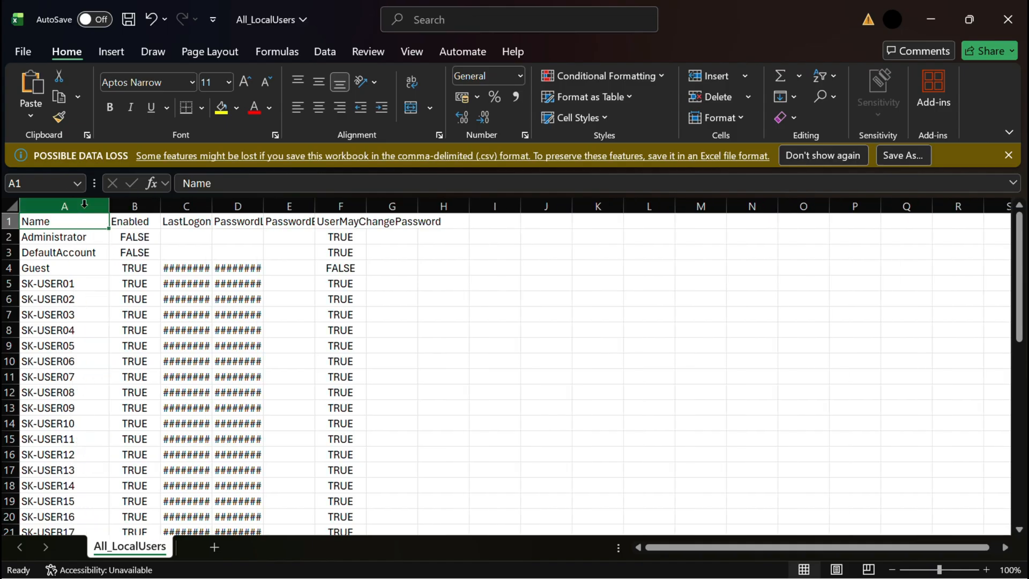
double_click(161, 206)
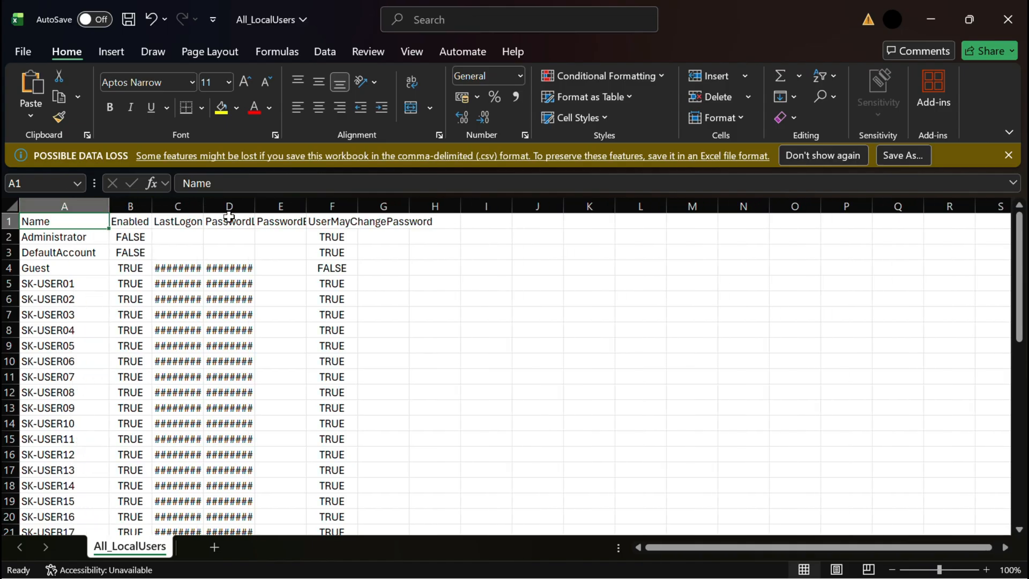
double_click(204, 206)
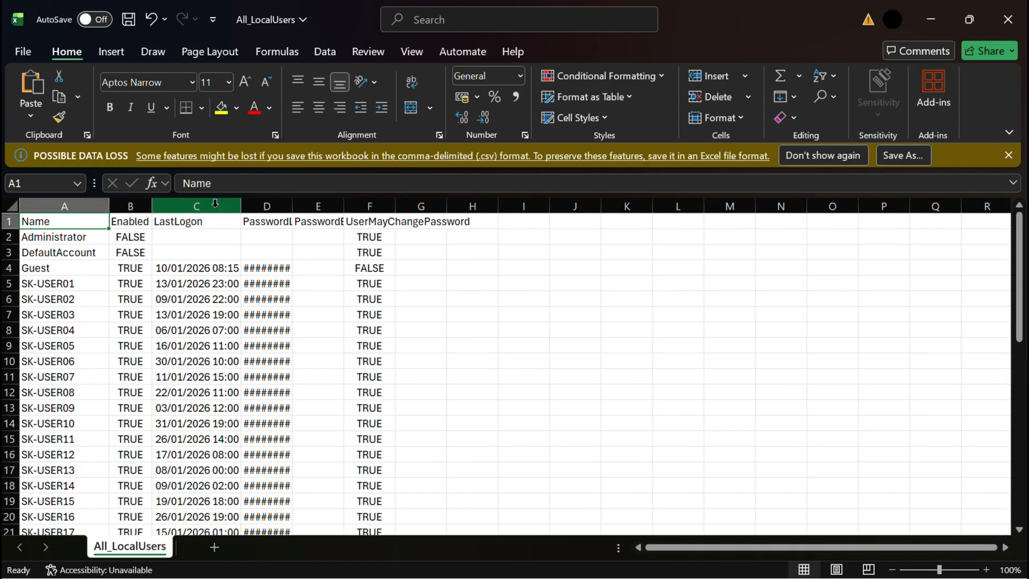
double_click(290, 206)
scroll(278, 362, "down", 1)
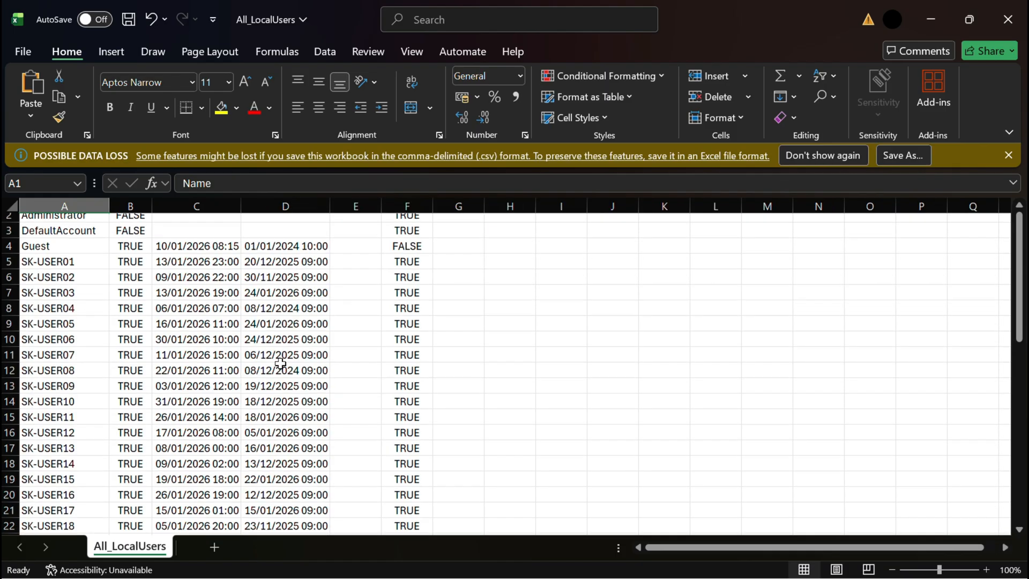
scroll(280, 364, "down", 6)
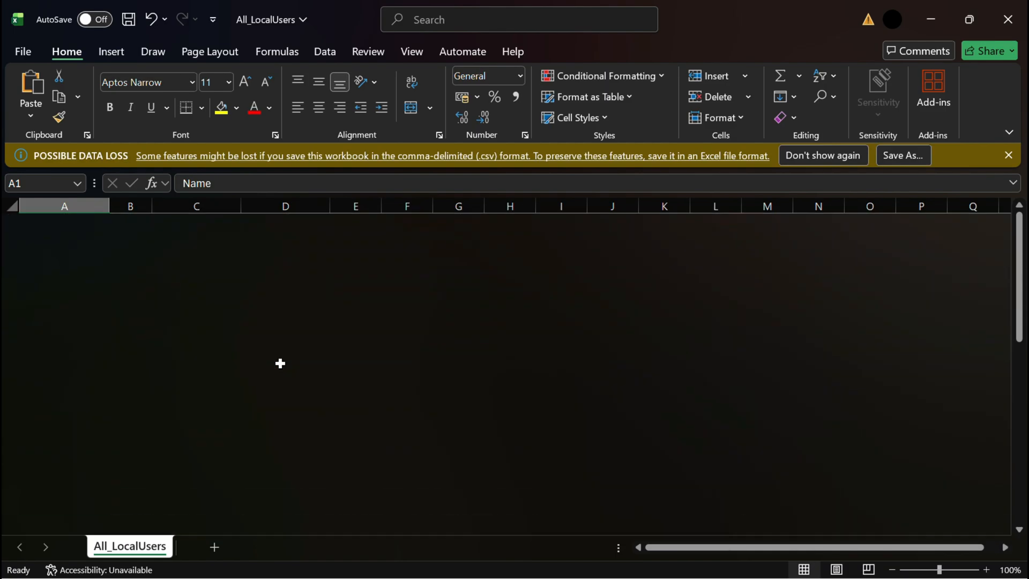
scroll(280, 364, "down", 15)
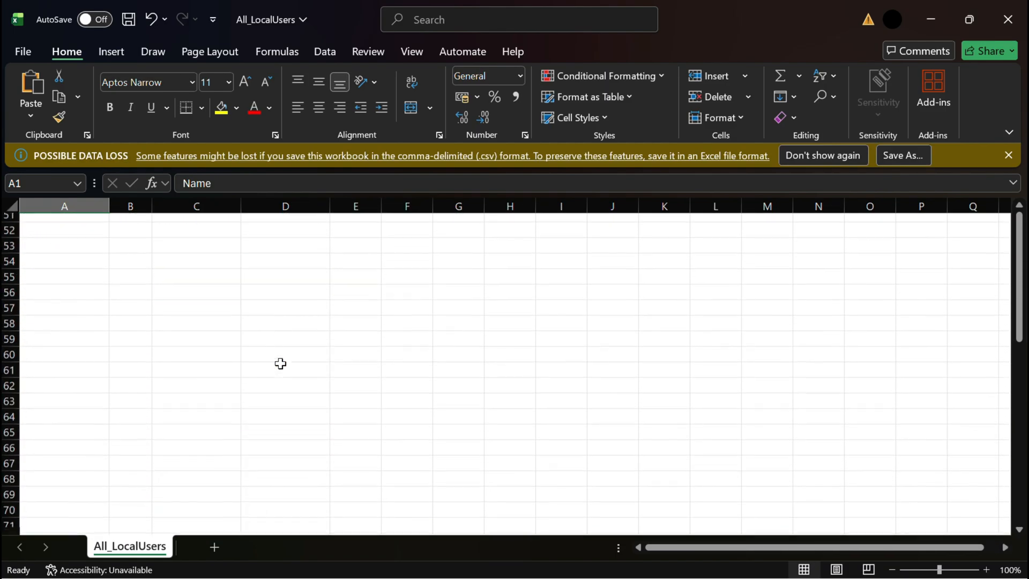
scroll(291, 337, "up", 17)
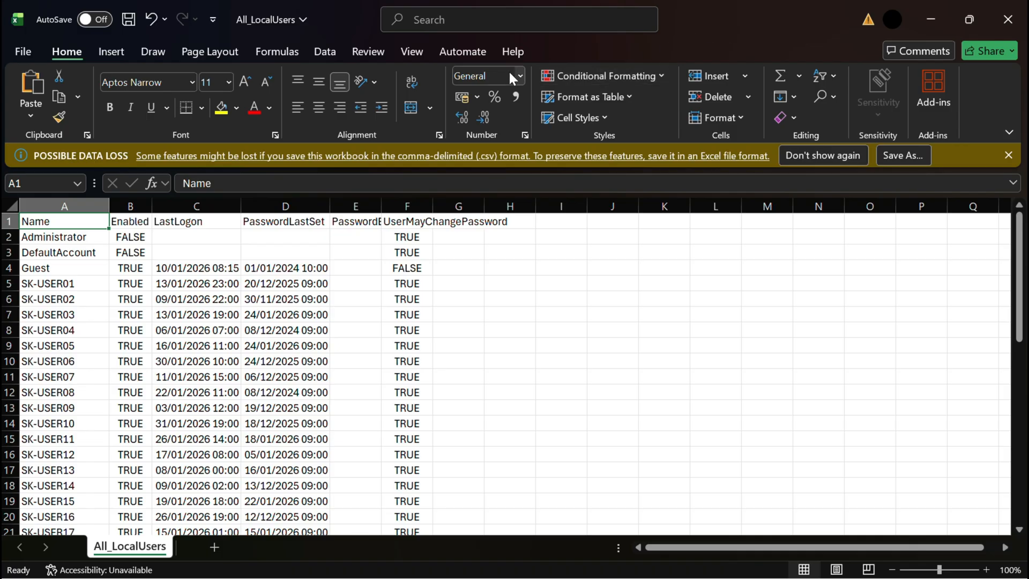
Switch to the MEGA PROMPT note and highlight the opening role statement to review it.
left_click(418, 31)
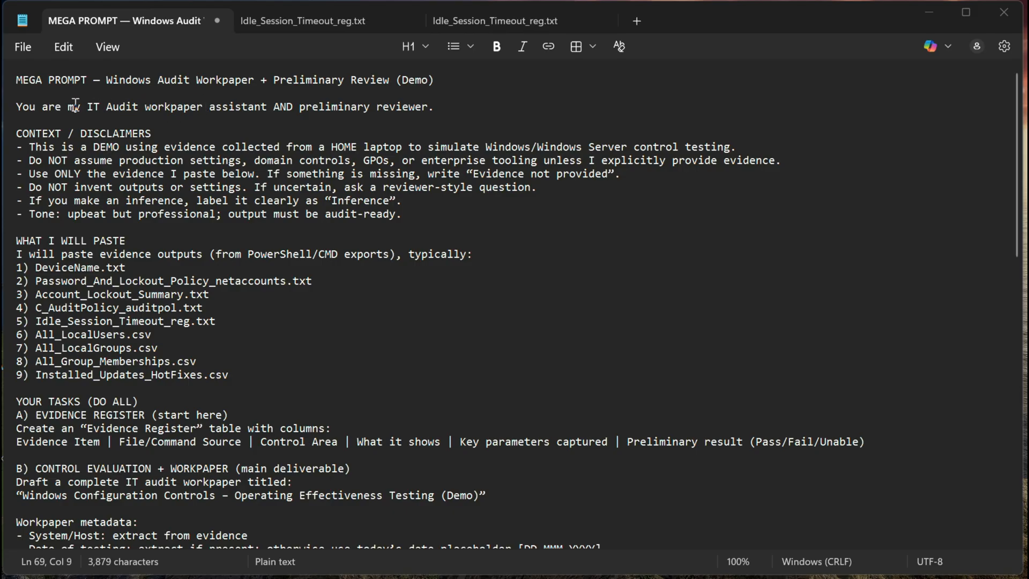
left_click_drag(48, 107, 452, 112)
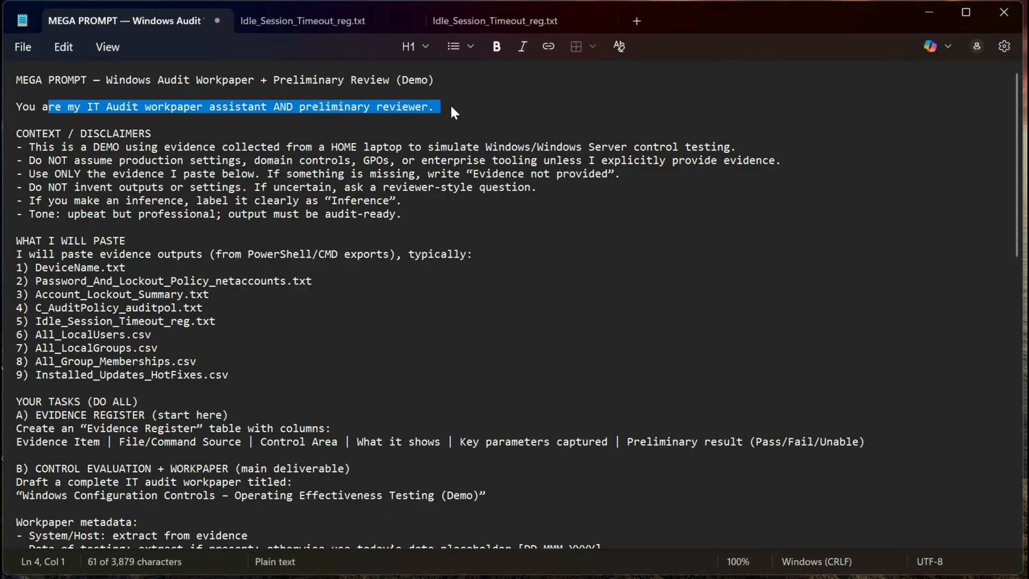
left_click(415, 157)
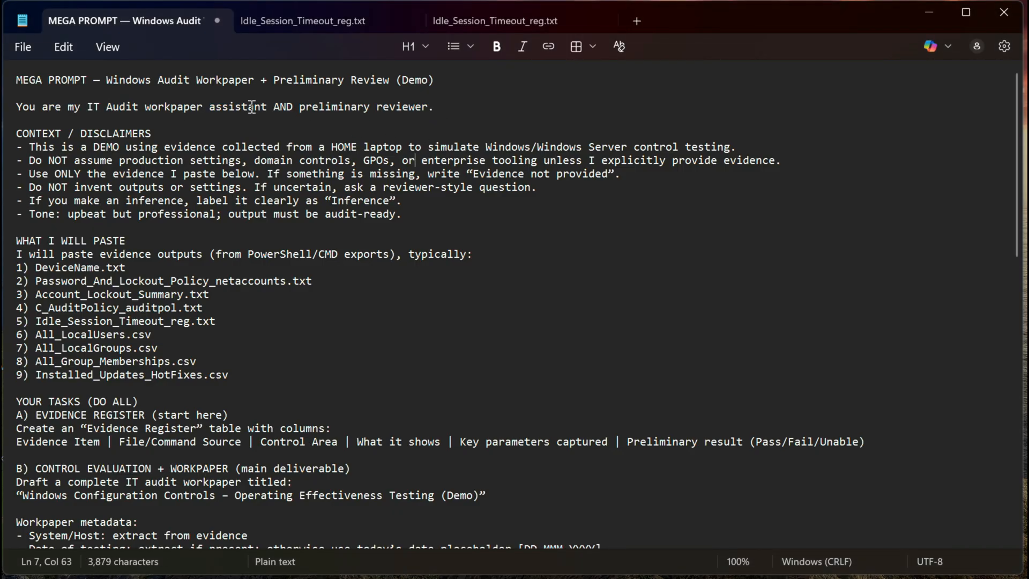
left_click_drag(247, 106, 82, 105)
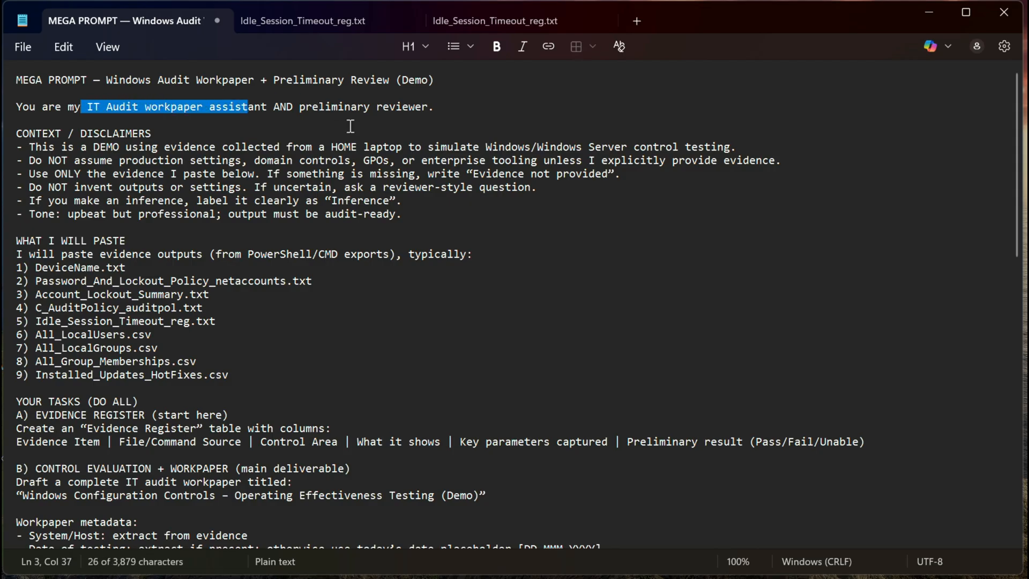
left_click(463, 116)
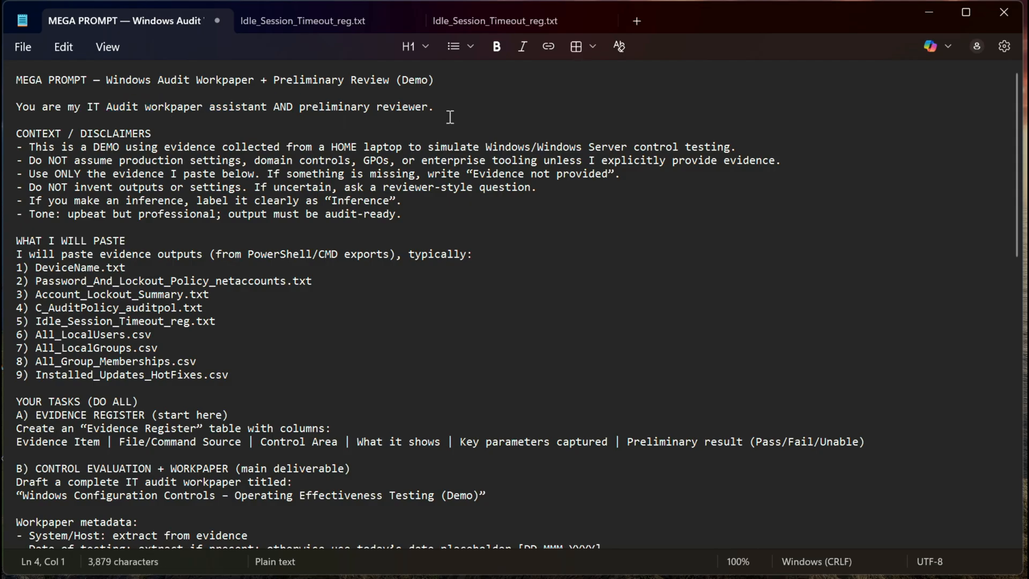
Highlight and review the lines under CONTEXT / DISCLAIMERS in the prompt.
left_click_drag(29, 146, 307, 217)
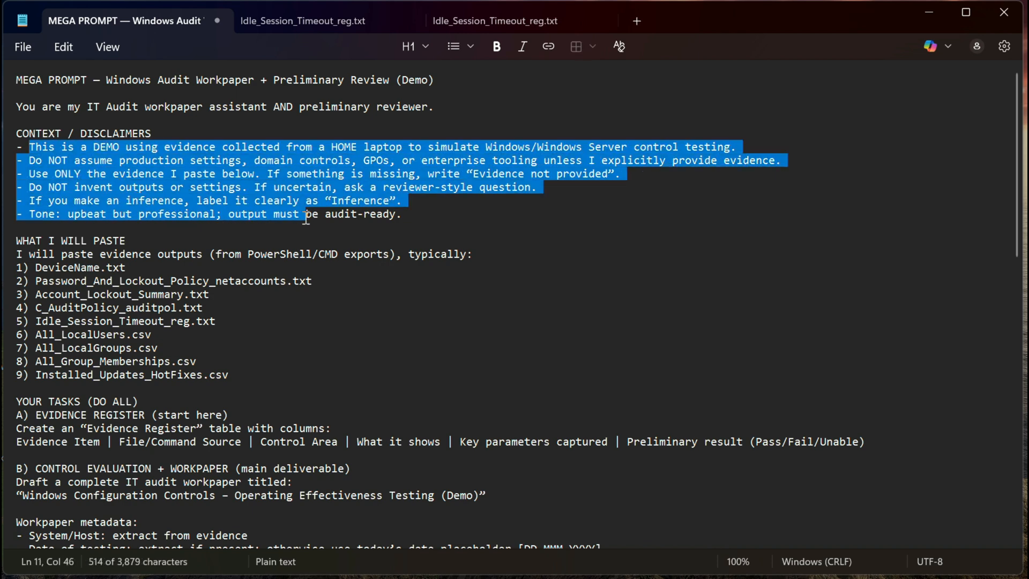
left_click(261, 229)
left_click_drag(90, 146, 237, 140)
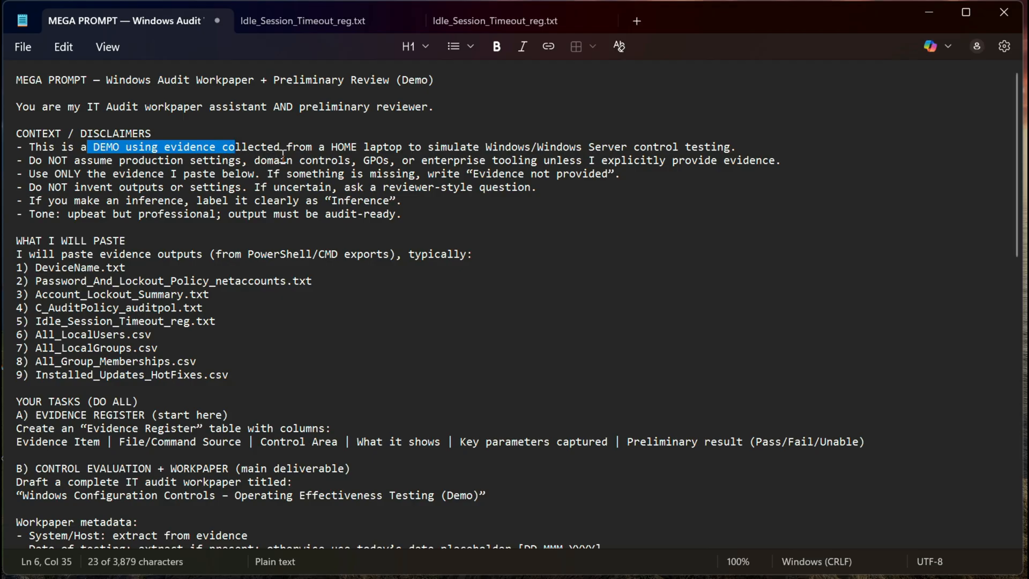
left_click_drag(358, 147, 537, 153)
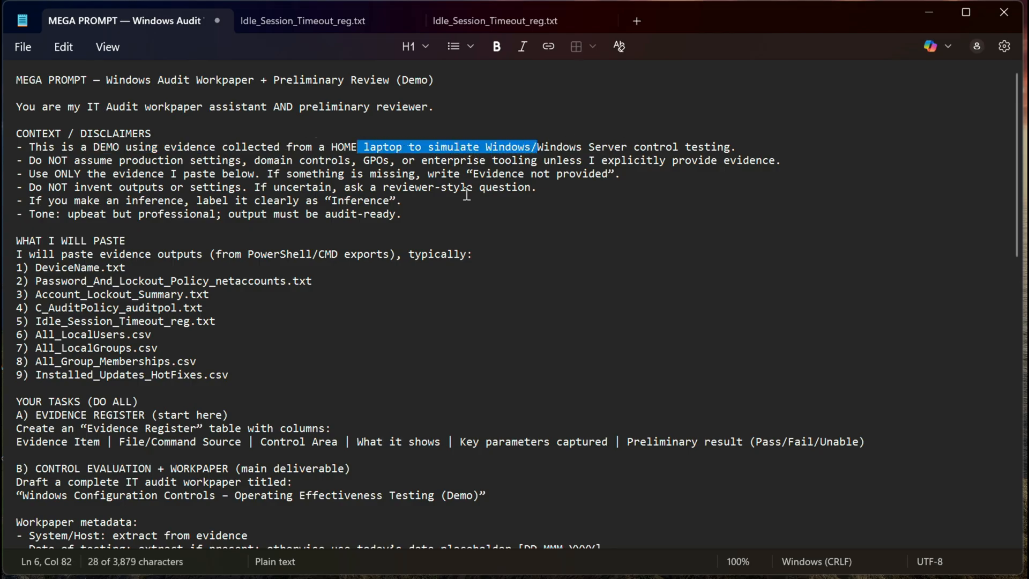
left_click_drag(48, 161, 249, 161)
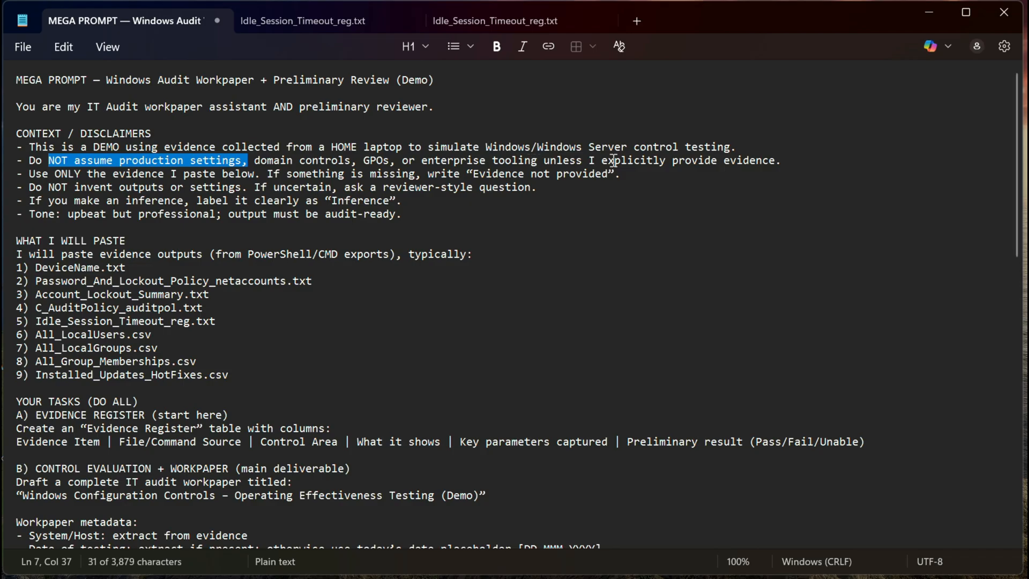
left_click(687, 200)
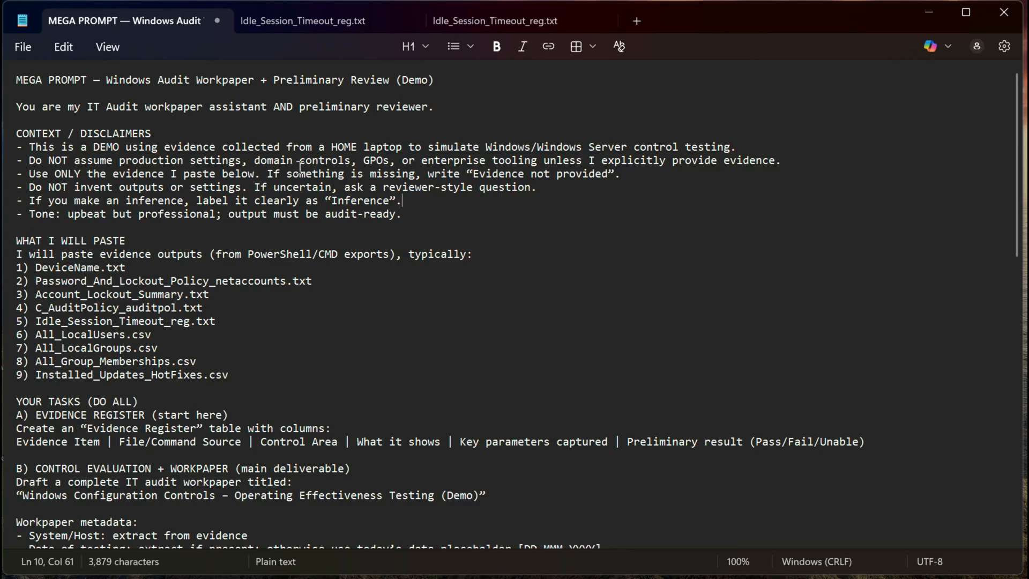
left_click_drag(473, 173, 630, 189)
left_click(614, 215)
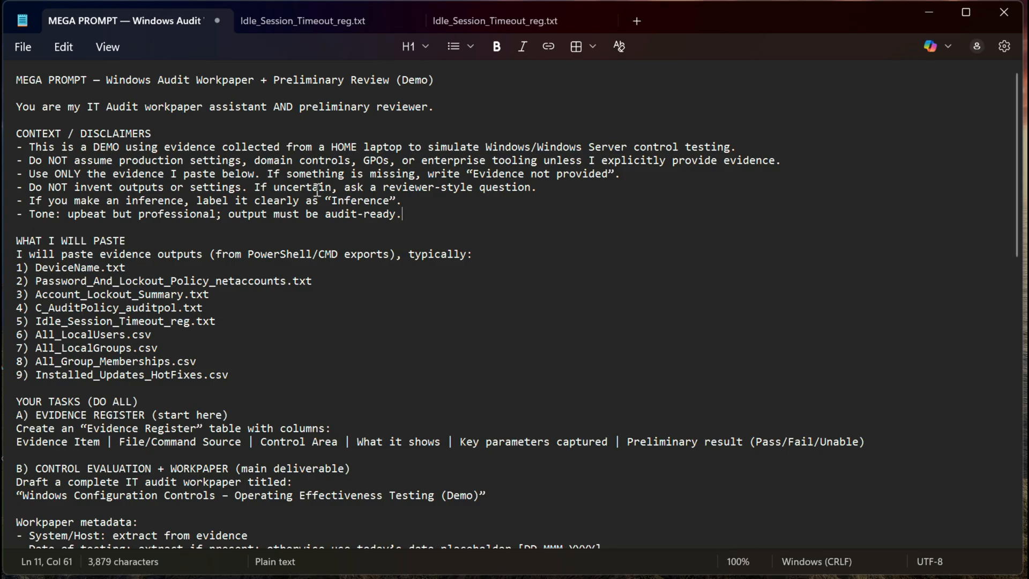
Highlight the remaining disclaimer lines about not inventing outputs, labelling inferences and keeping the output audit-ready.
left_click_drag(50, 188, 445, 196)
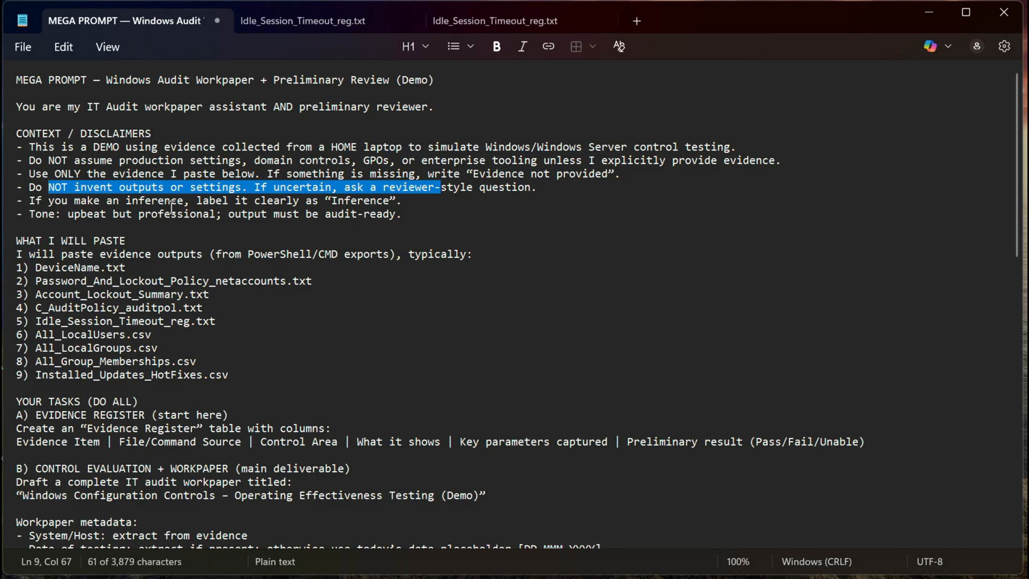
left_click(72, 204)
left_click_drag(72, 204, 436, 195)
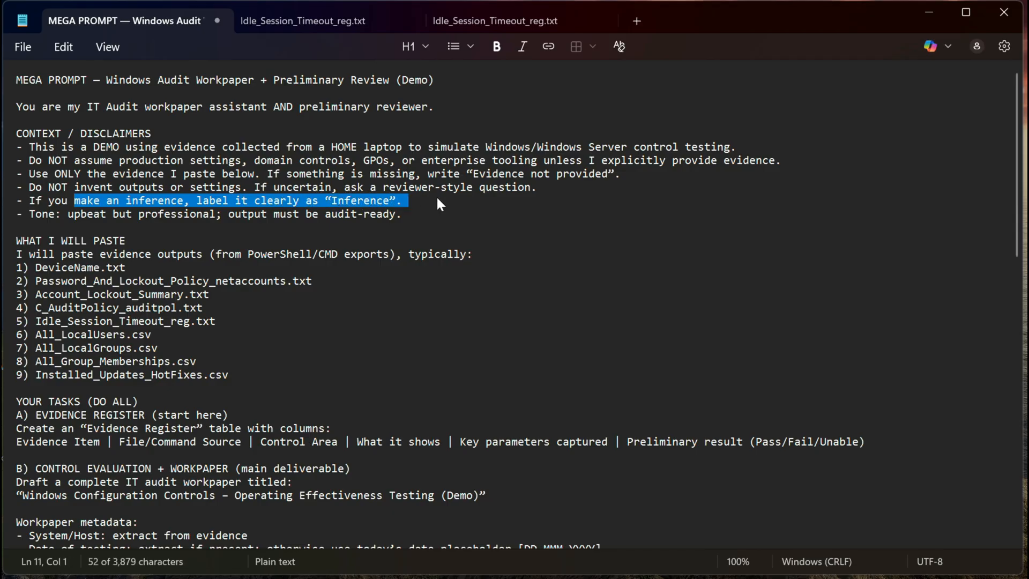
left_click(385, 243)
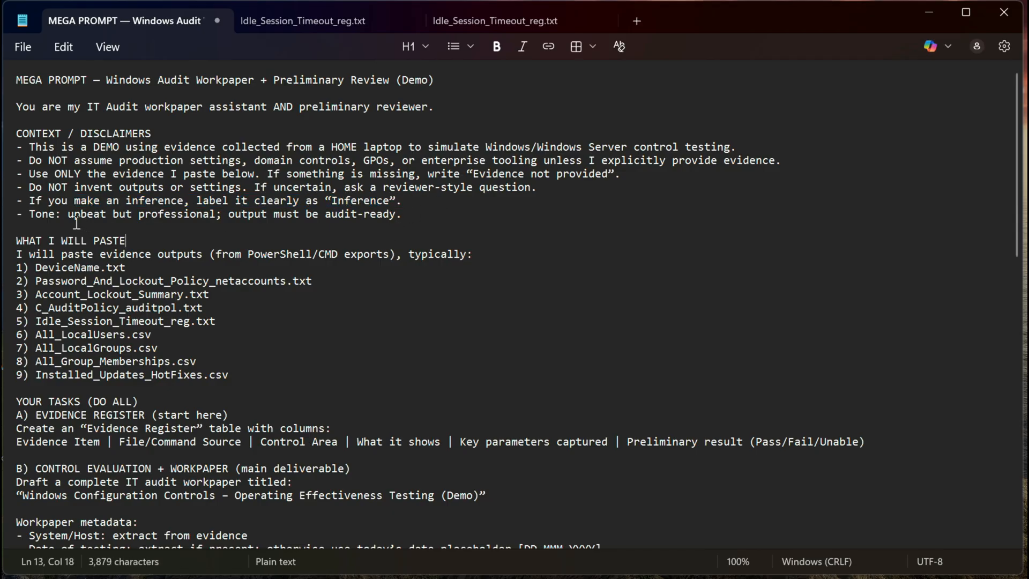
left_click_drag(67, 228, 238, 217)
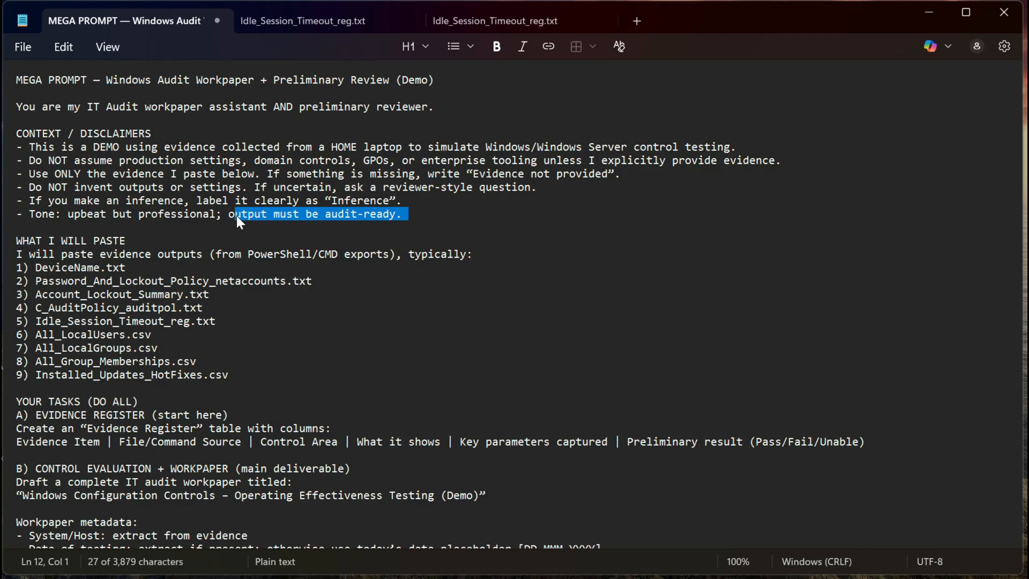
Highlight the list of evidence files to paste and the Evidence Register task heading to review them.
left_click_drag(106, 254, 252, 382)
scroll(381, 369, "down", 6)
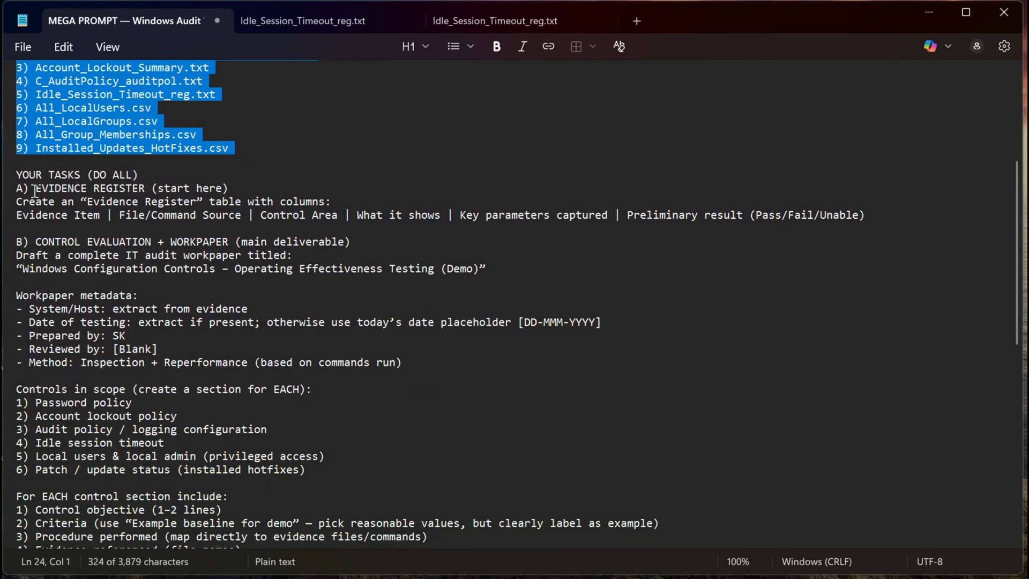
left_click_drag(34, 188, 233, 184)
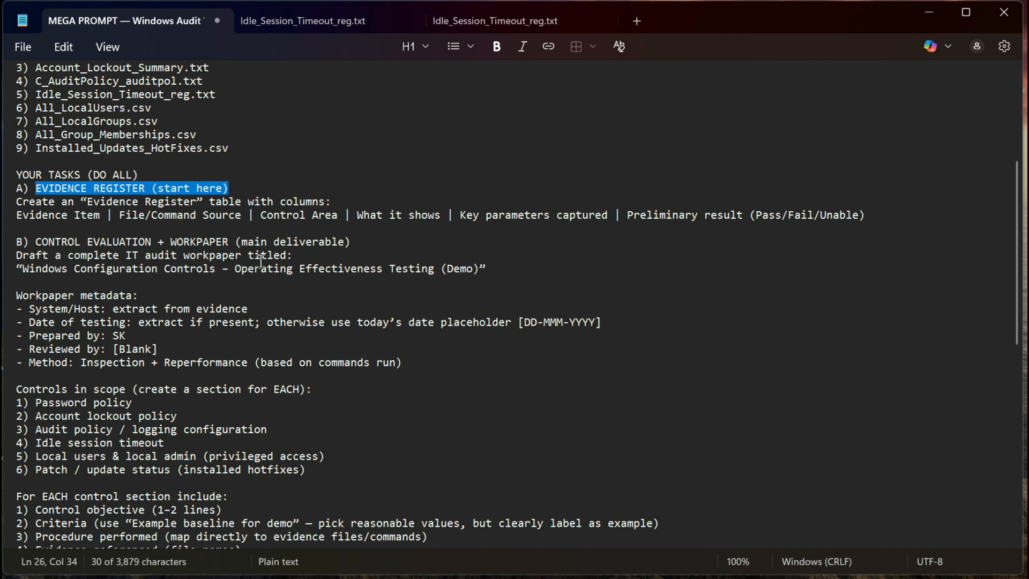
Highlight the workpaper title instruction and the workpaper metadata lines of the control evaluation section.
scroll(118, 255, "down", 2)
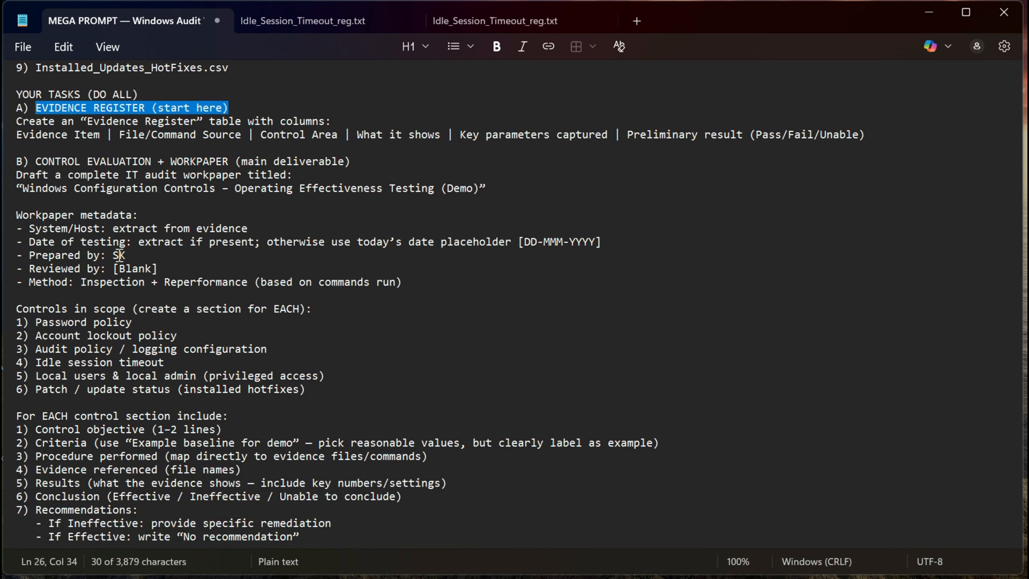
left_click_drag(35, 175, 296, 177)
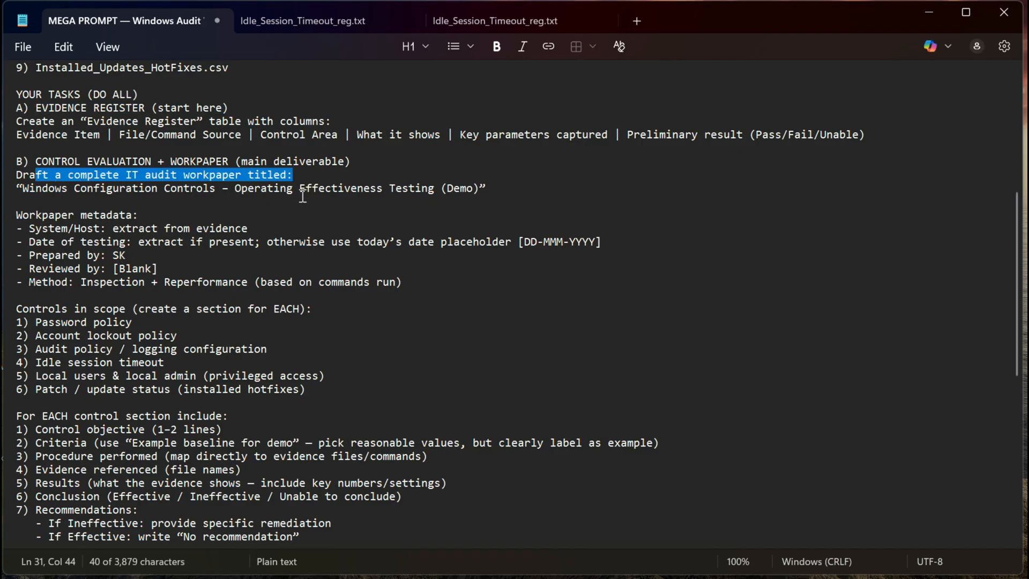
scroll(235, 208, "down", 1)
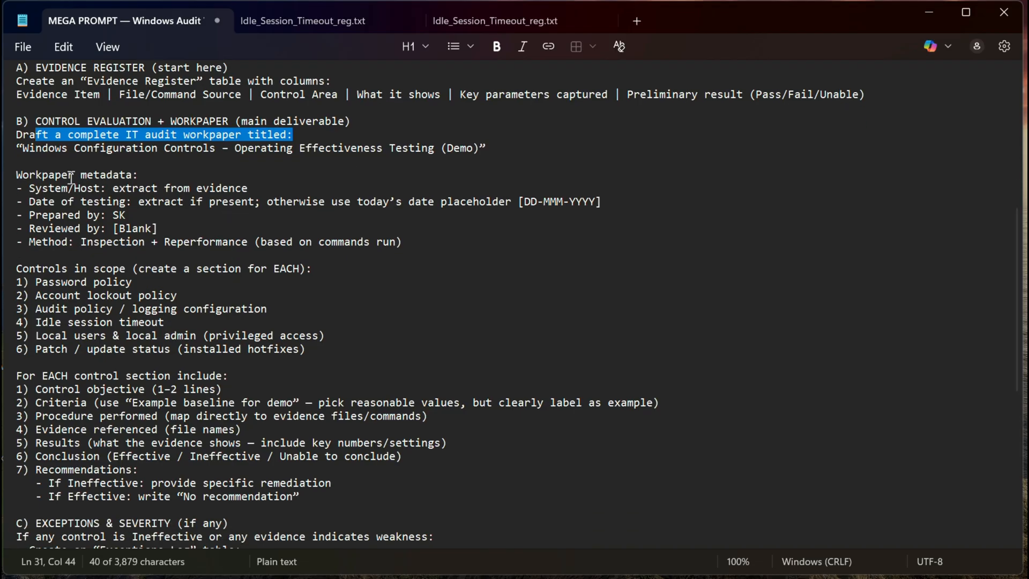
left_click_drag(36, 188, 123, 214)
left_click(76, 222)
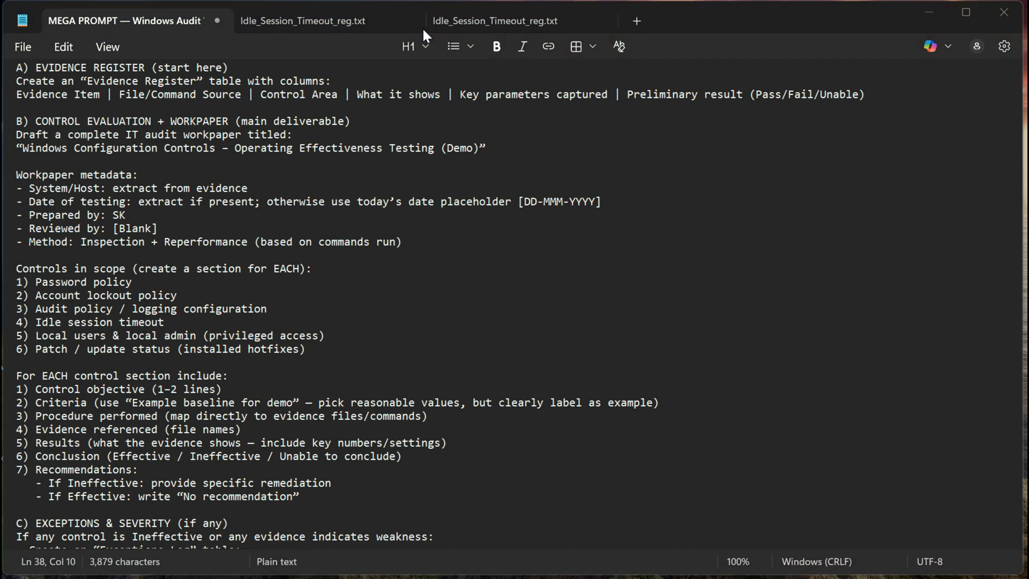
Scroll through the controls in scope, per-section requirements and exceptions and severity sections of the prompt.
scroll(192, 322, "down", 1)
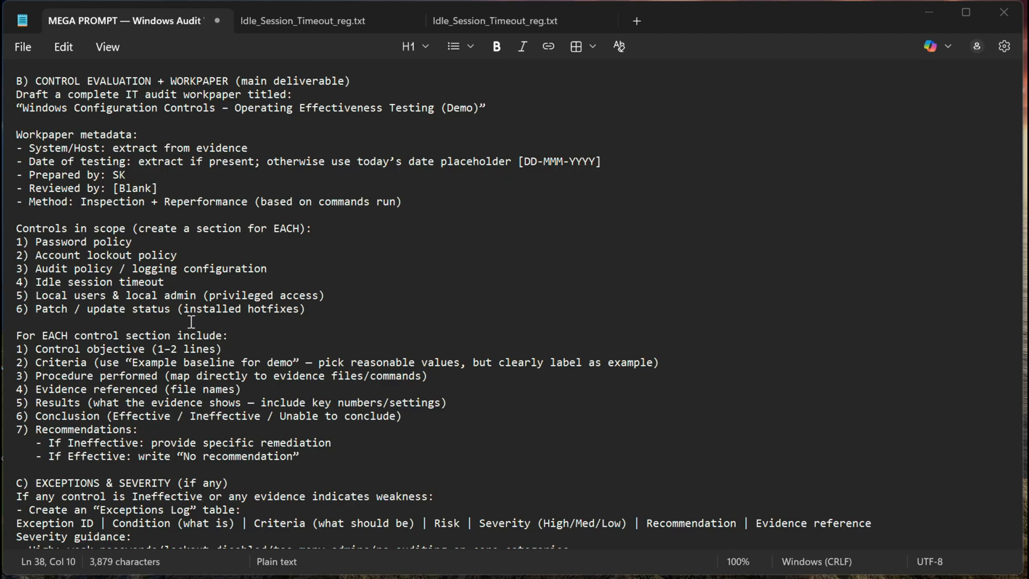
scroll(192, 321, "down", 1)
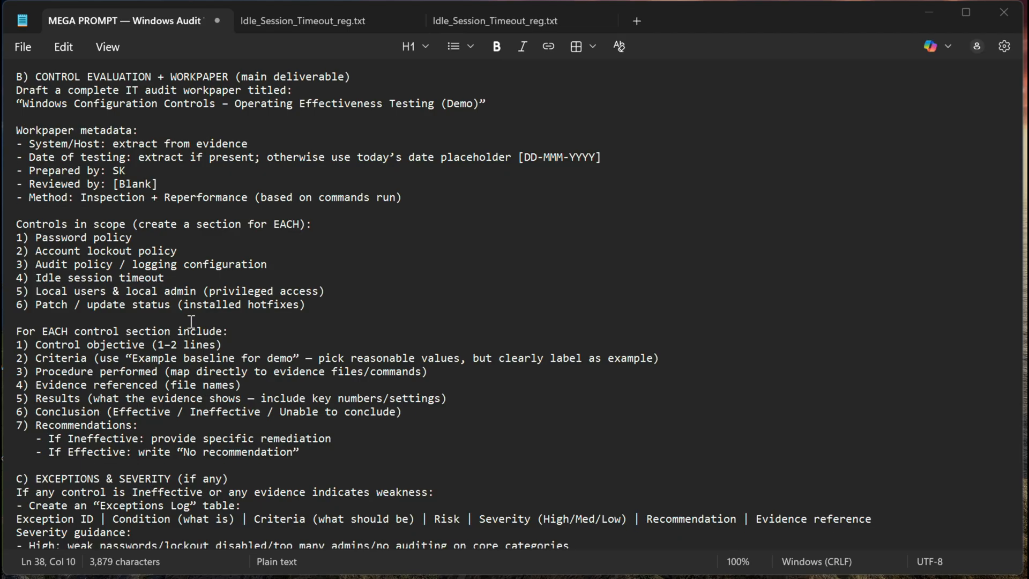
scroll(191, 321, "down", 3)
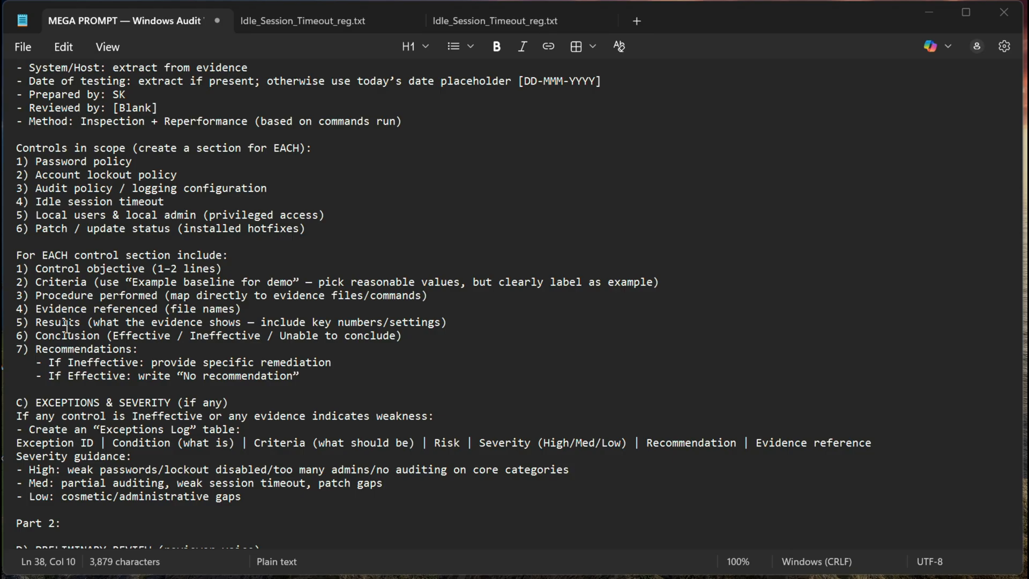
scroll(66, 326, "down", 2)
scroll(67, 325, "down", 1)
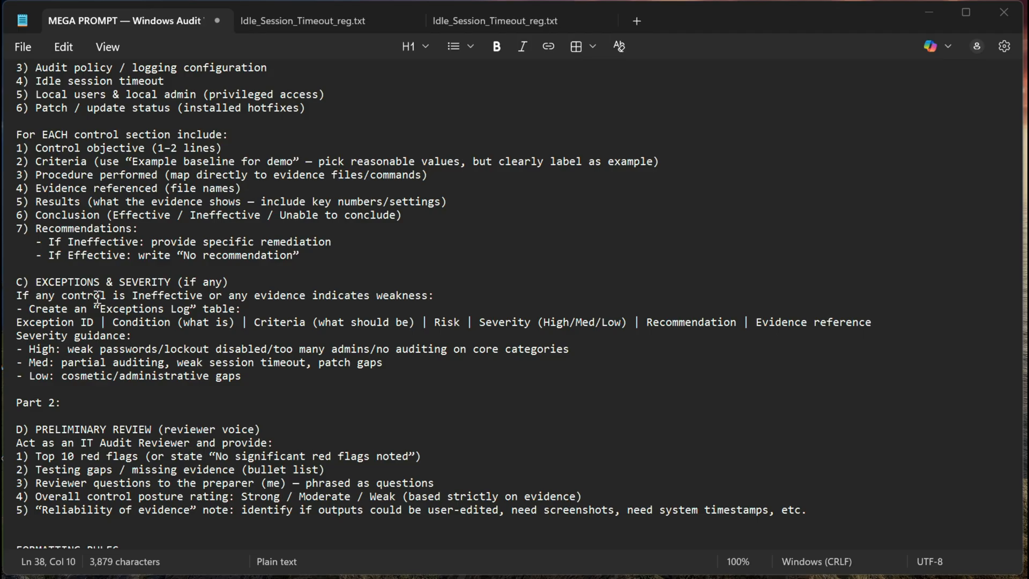
scroll(97, 298, "down", 3)
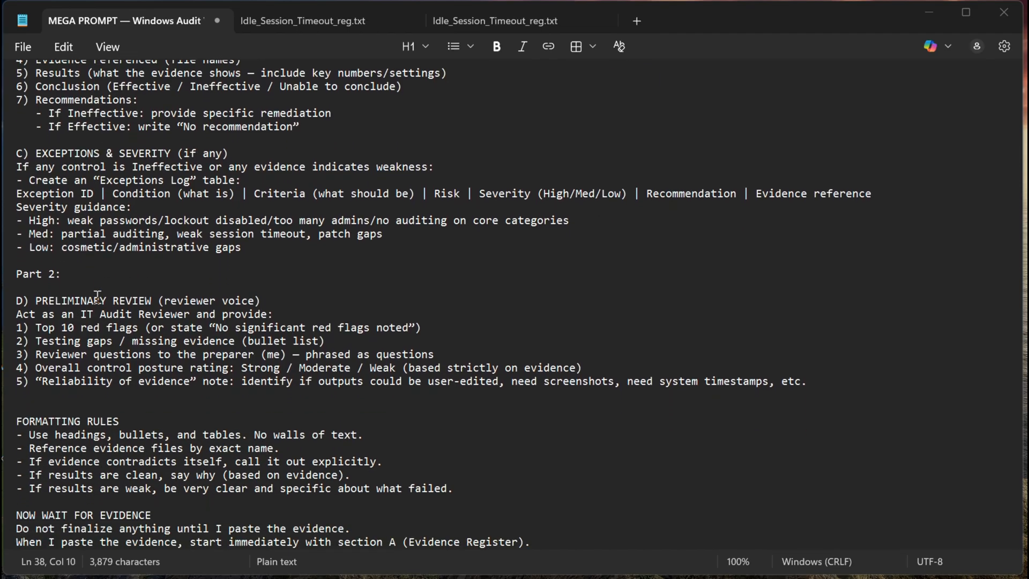
Highlight each PRELIMINARY REVIEW item and the FORMATTING RULES lines to review them.
left_click_drag(30, 315, 239, 317)
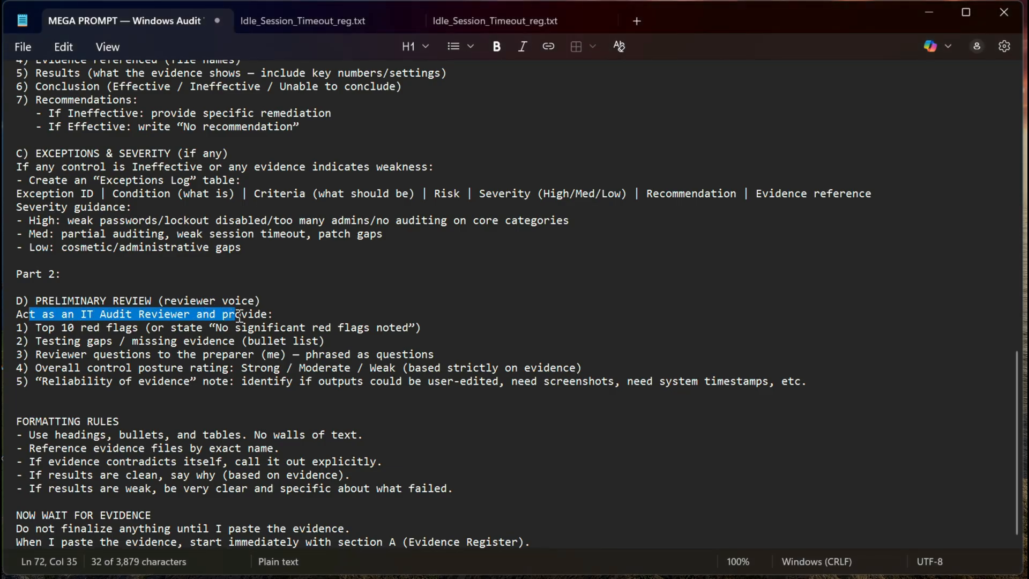
left_click(312, 316)
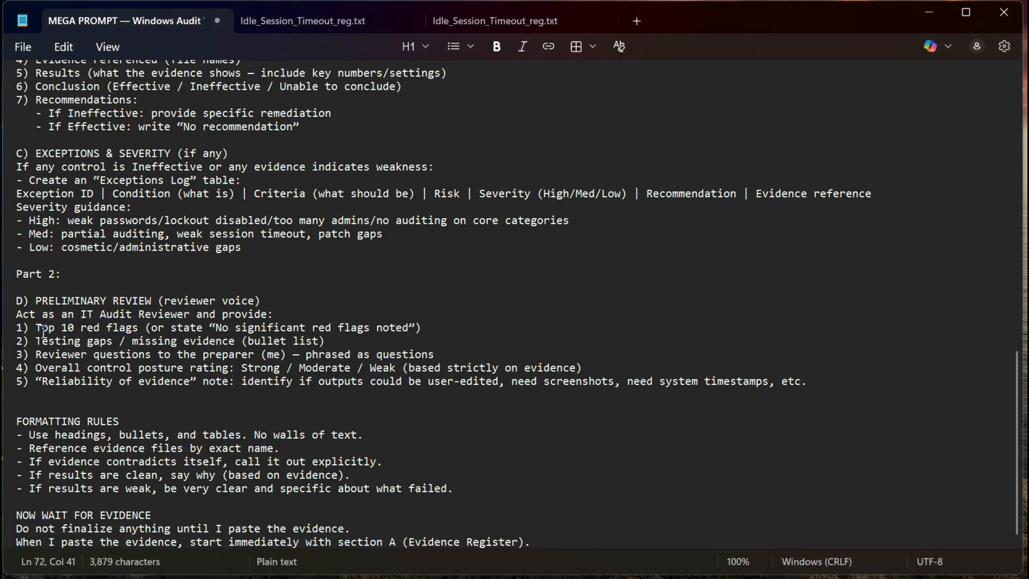
left_click_drag(34, 329, 303, 333)
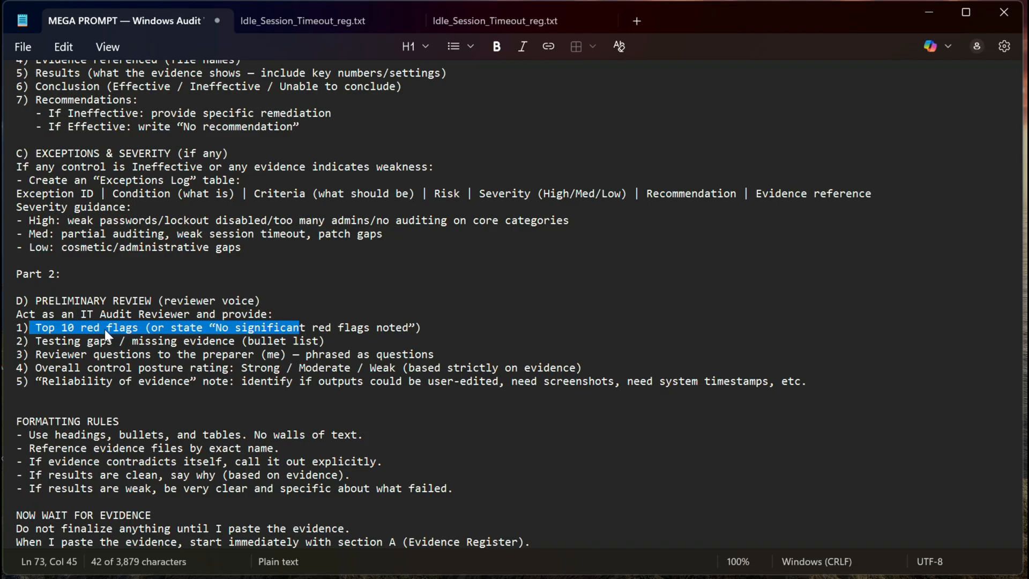
left_click_drag(49, 342, 231, 342)
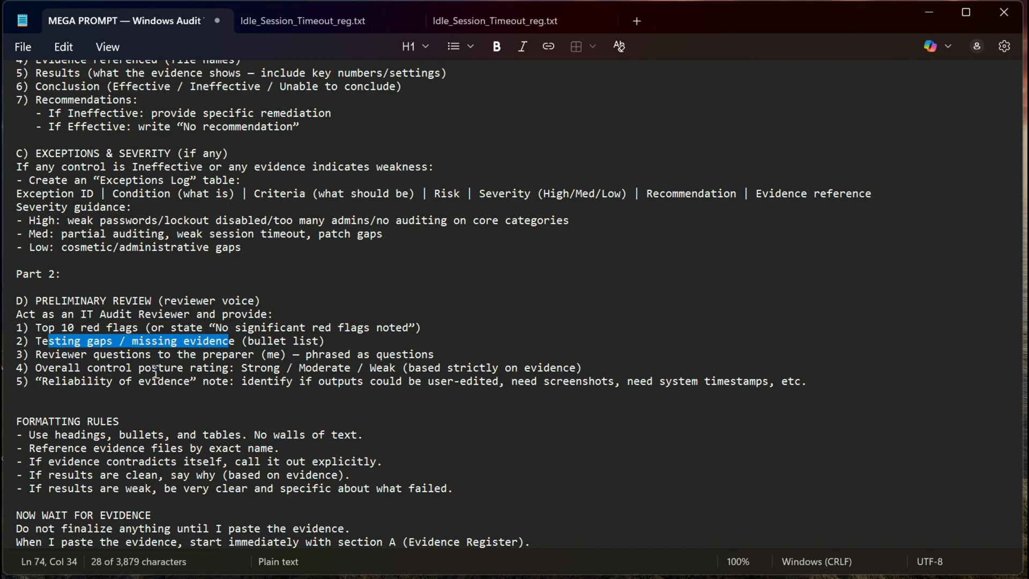
left_click(57, 369)
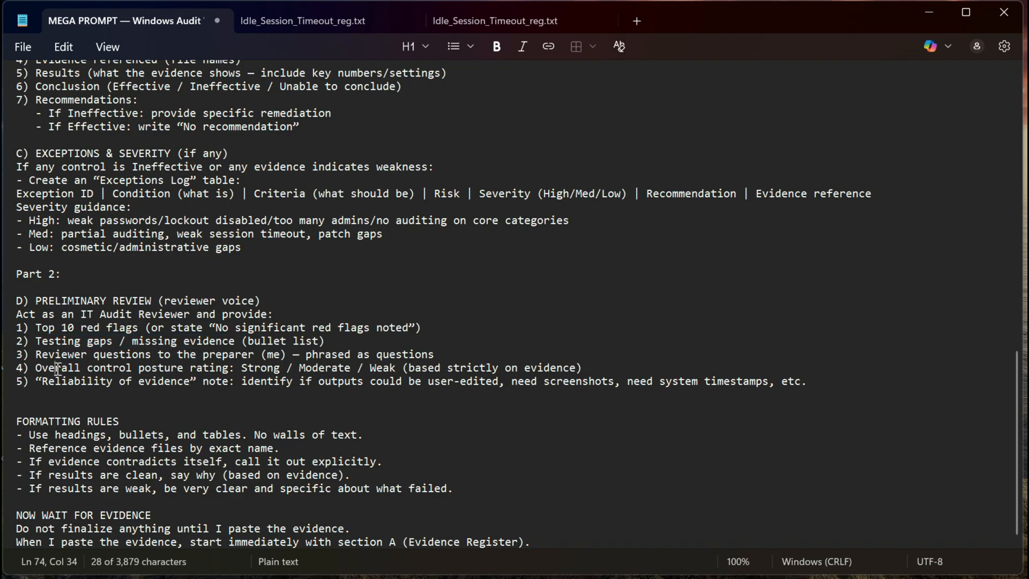
left_click_drag(57, 369, 255, 369)
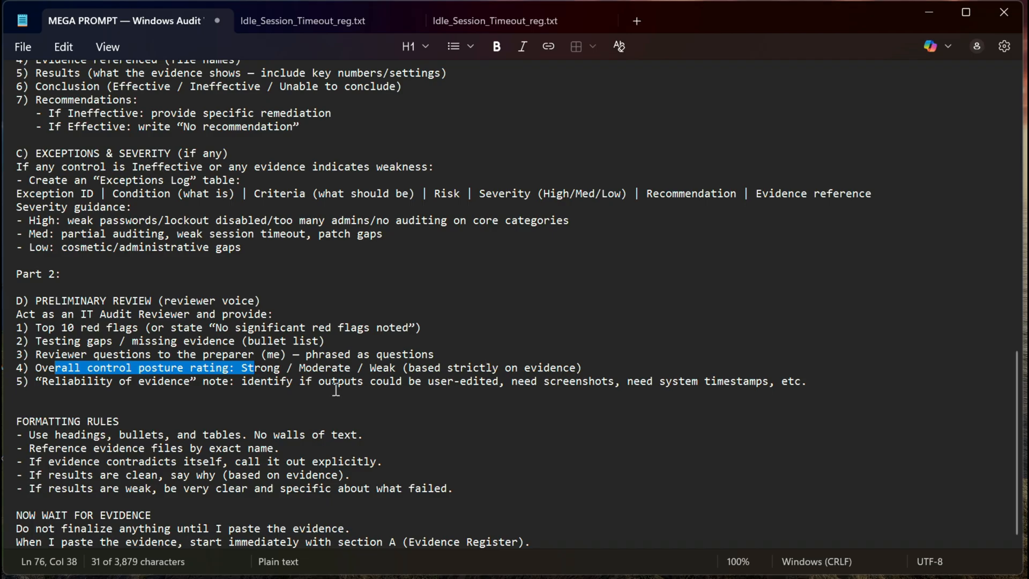
left_click(50, 379)
left_click_drag(49, 379, 241, 382)
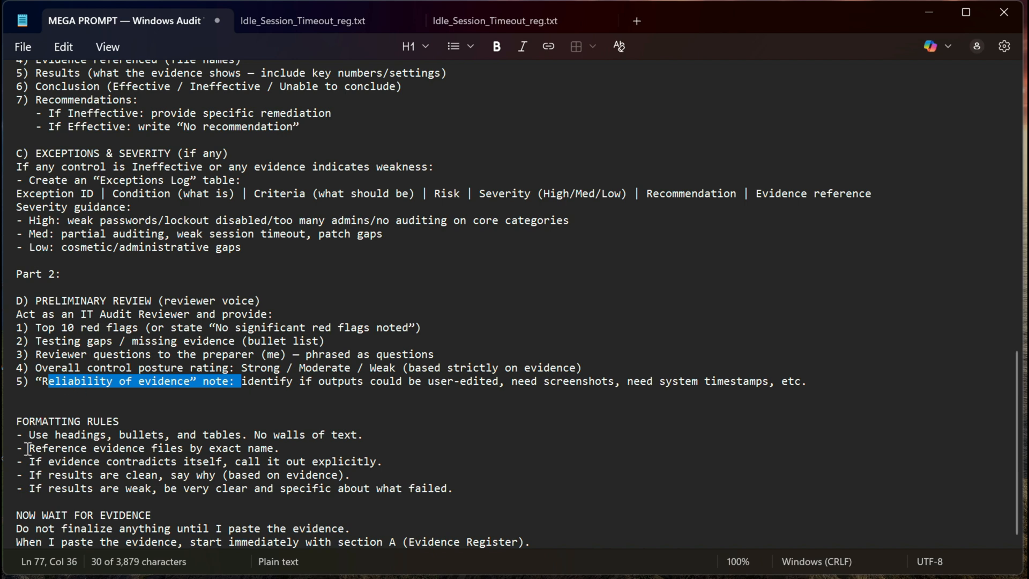
left_click_drag(29, 436, 496, 485)
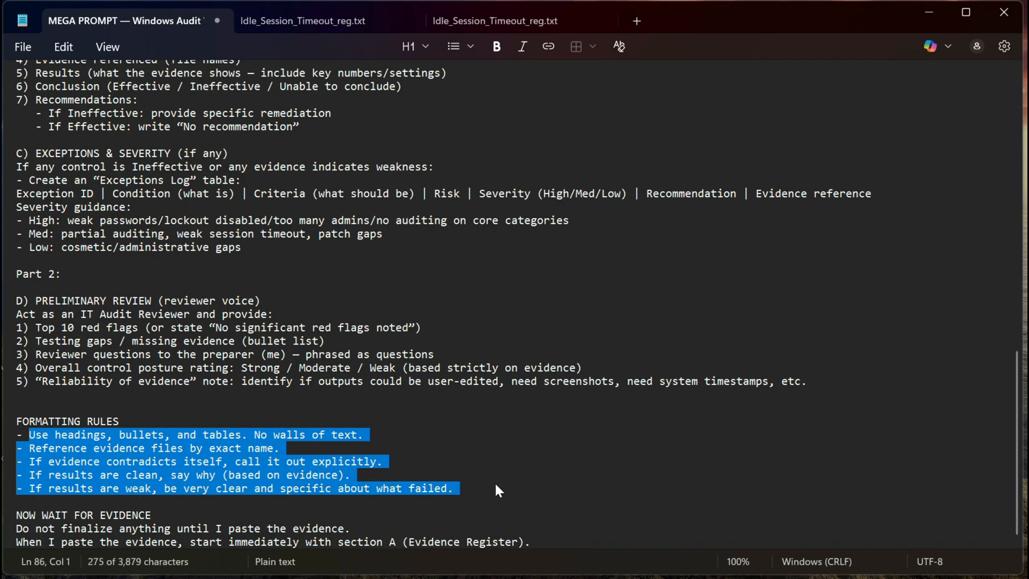
left_click(227, 474)
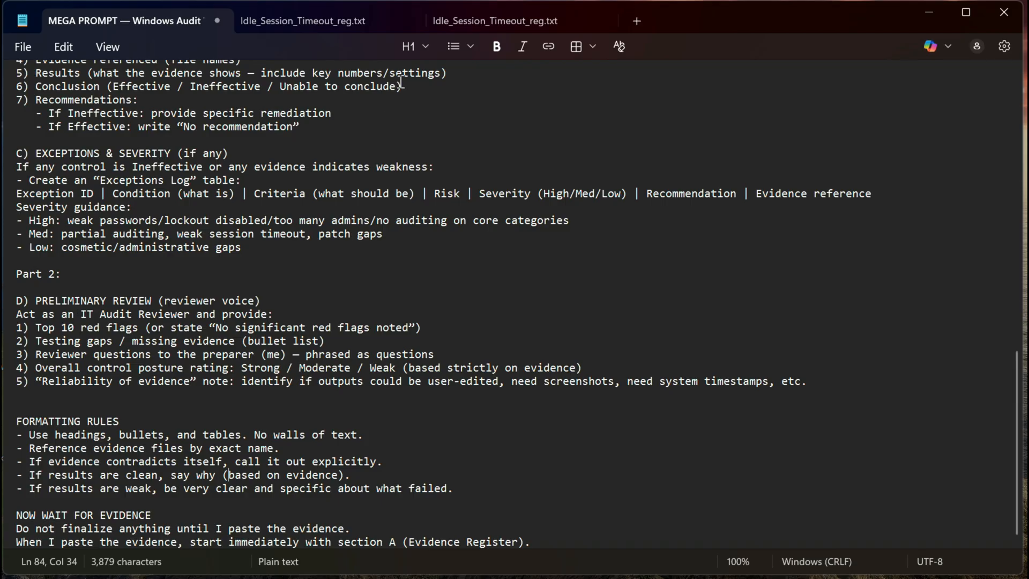
Switch to ChatGPT, check the mega prompt pasted in the message box and send it.
key("alt+Tab")
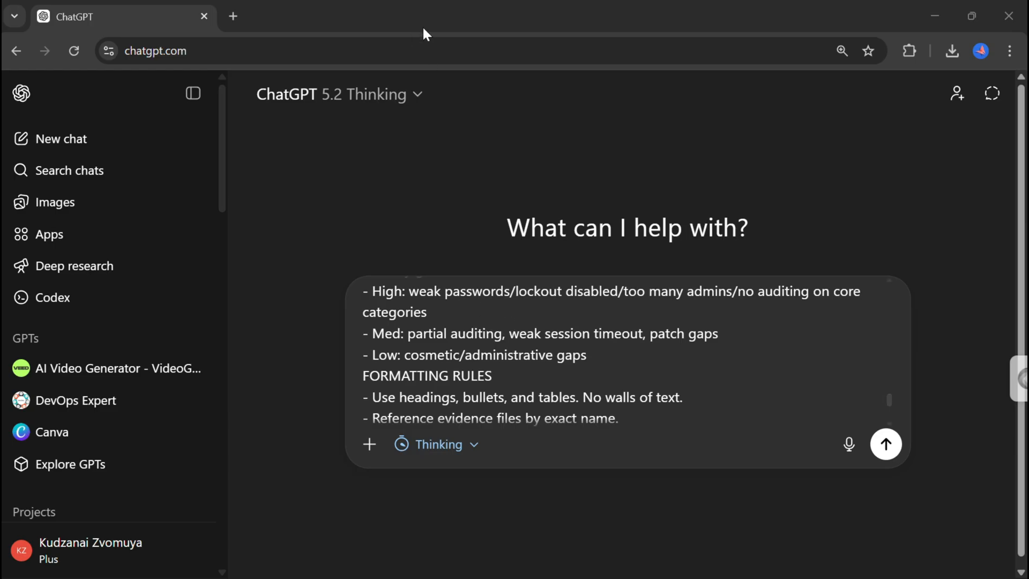
left_click(194, 93)
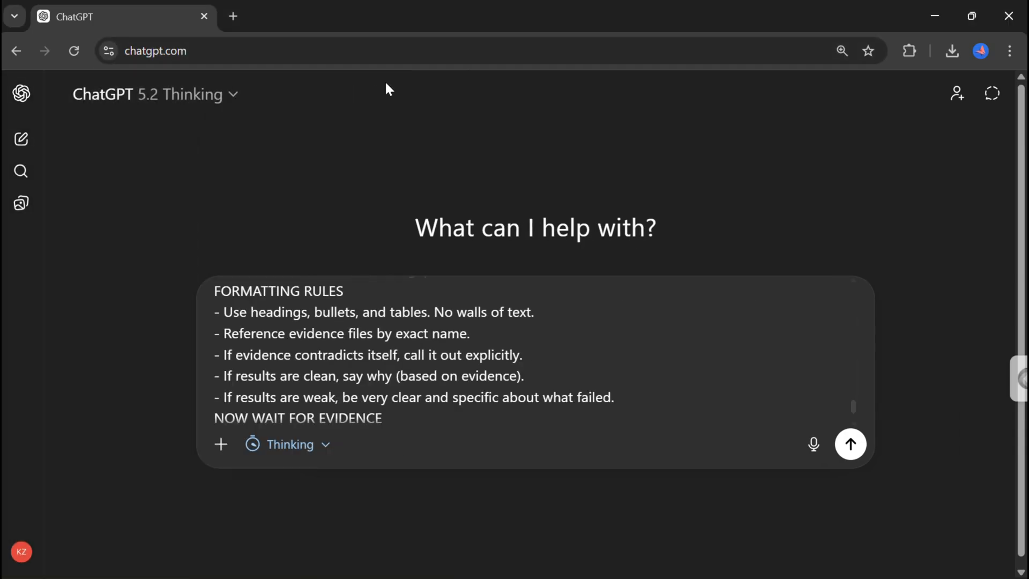
scroll(378, 311, "up", 10)
scroll(380, 317, "up", 5)
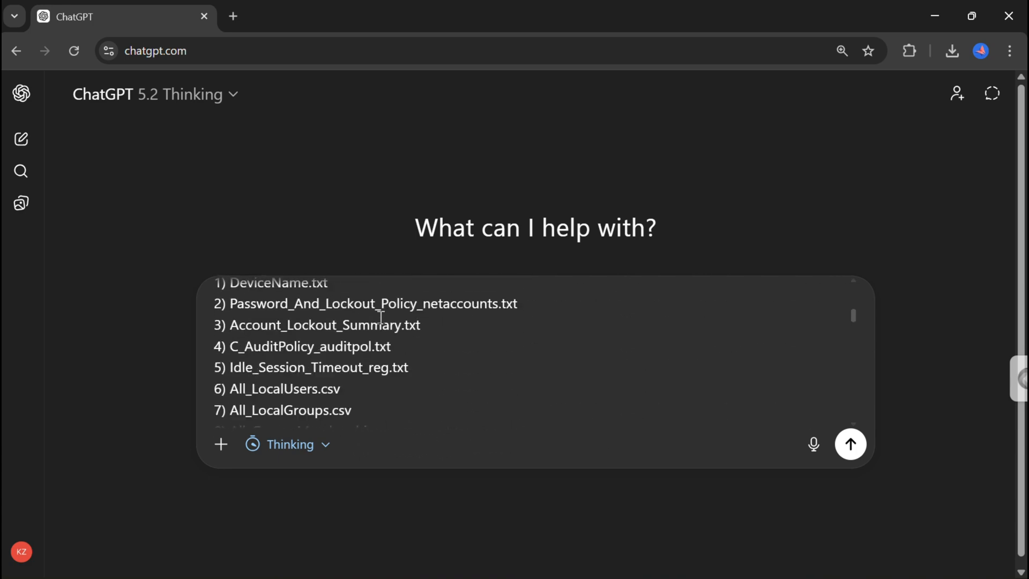
scroll(380, 318, "up", 3)
scroll(381, 317, "down", 8)
scroll(380, 317, "down", 15)
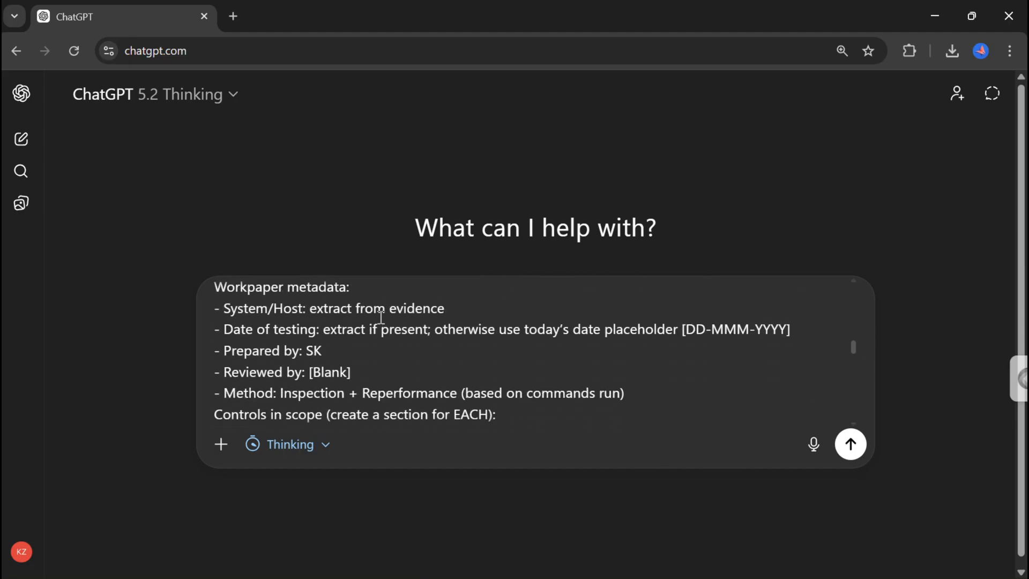
scroll(380, 317, "down", 1)
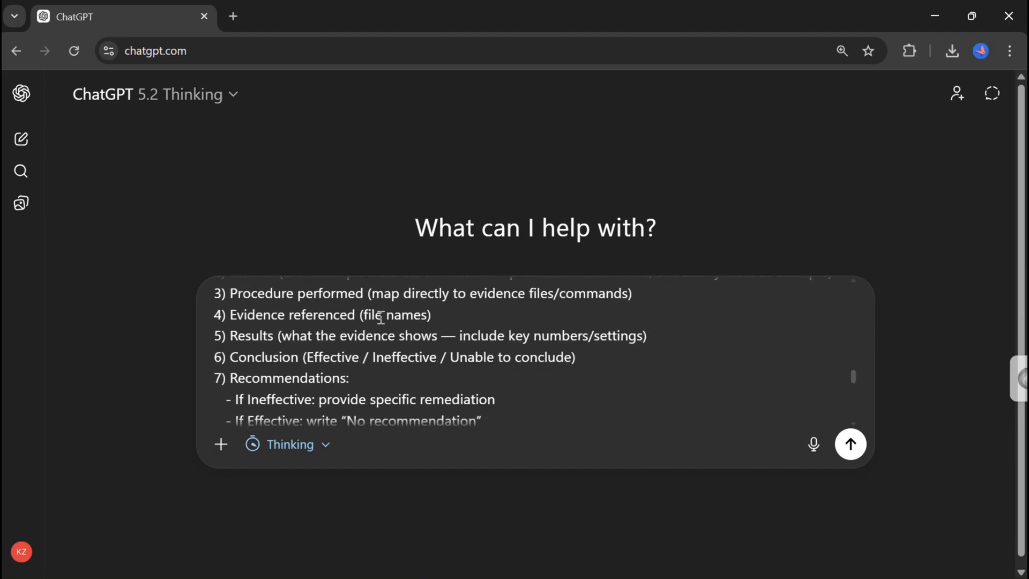
scroll(381, 317, "down", 6)
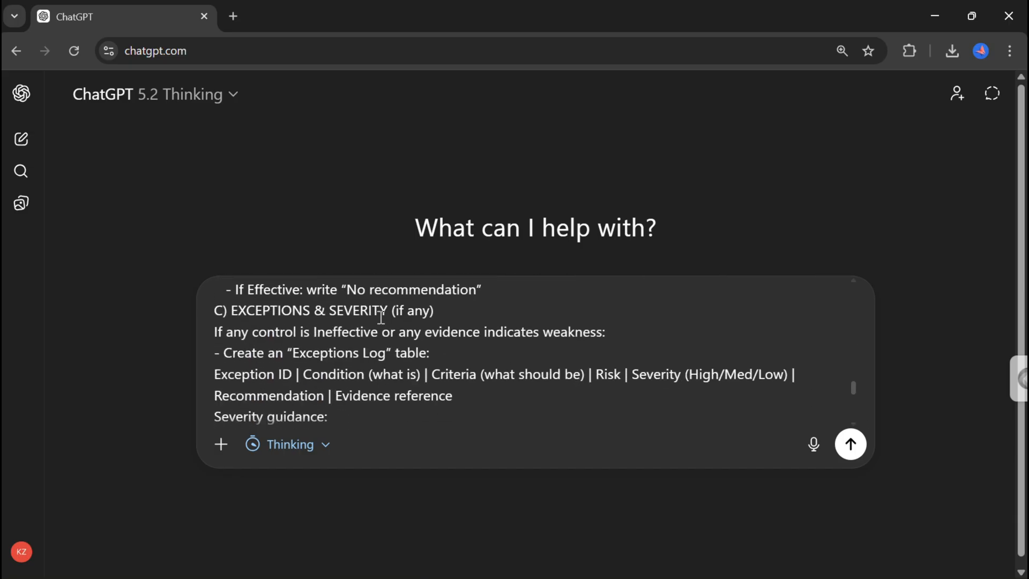
scroll(380, 318, "down", 12)
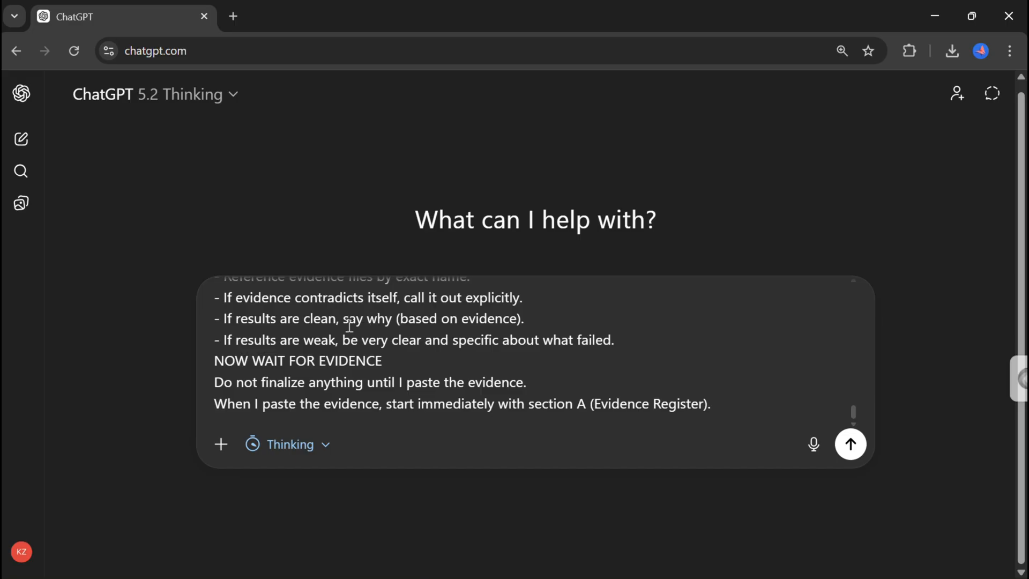
left_click(851, 445)
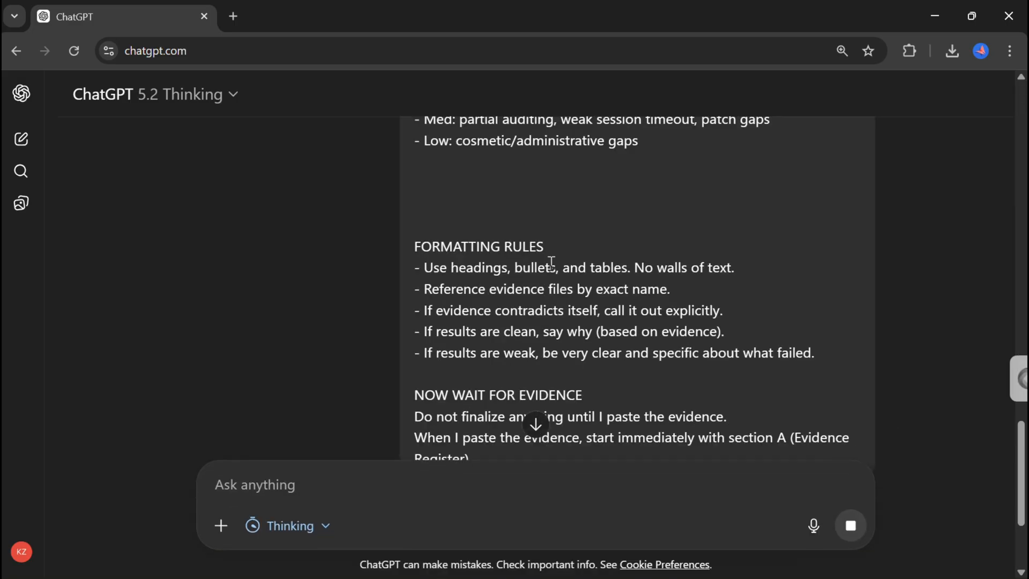
left_click(536, 427)
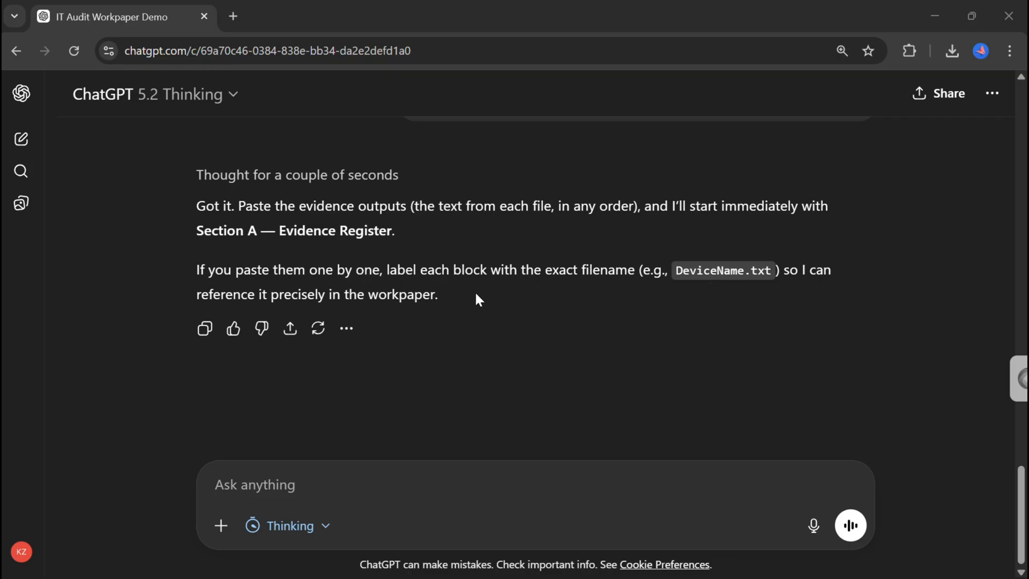
Write the message "I am uploading the complete pack." in the chat box.
left_click(274, 473)
type("I am upload")
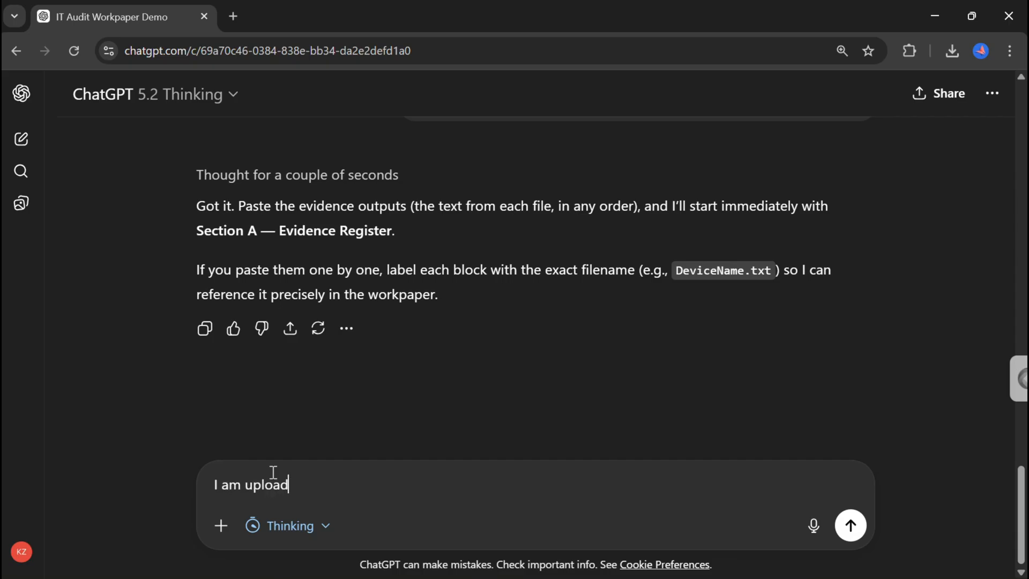
type("ing the complete pack")
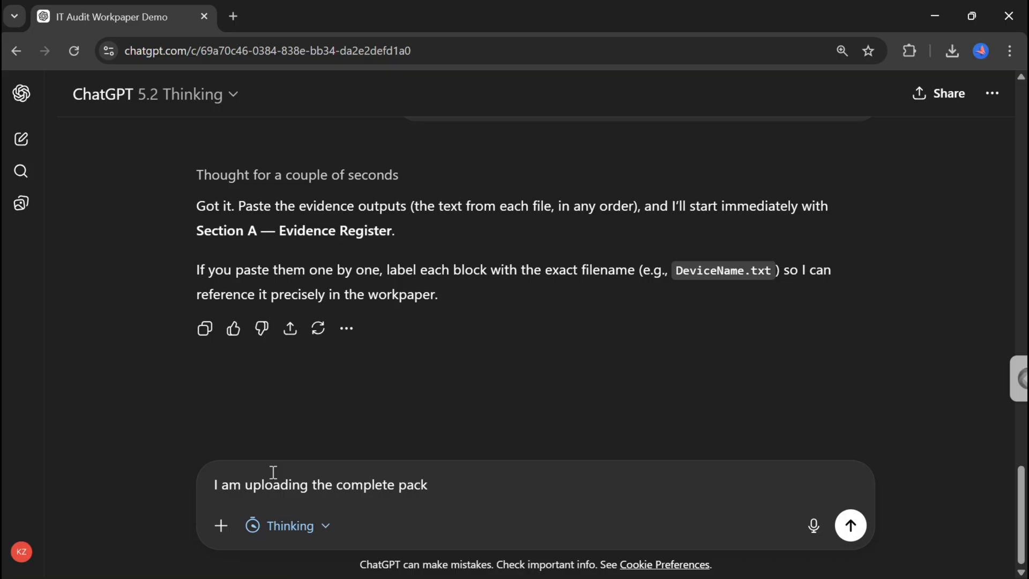
type(".")
Attach every file from the Windows_Audit_EvidencePack_CLEAN folder to the message and send it.
key("ctrl+u")
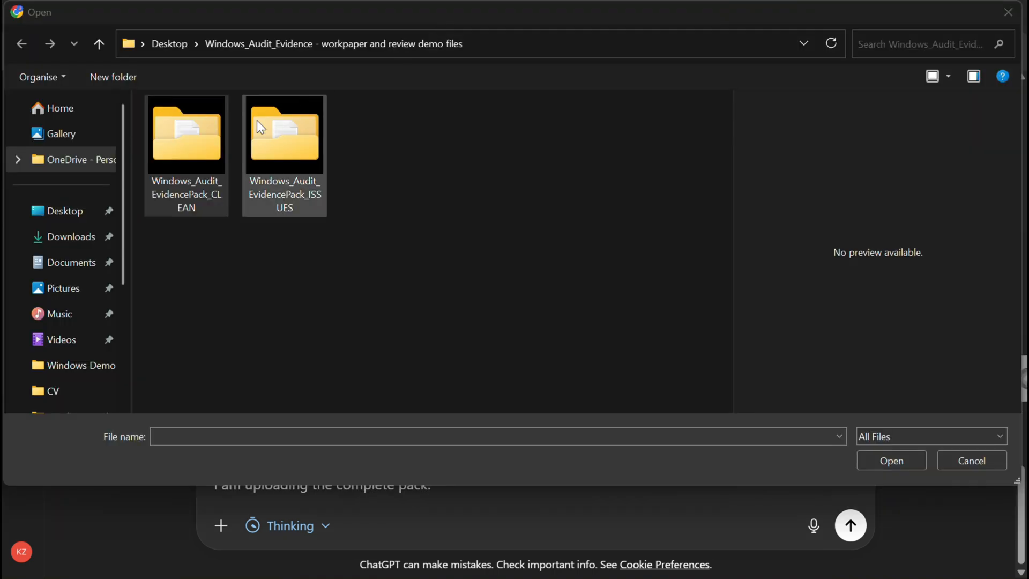
left_click(188, 182)
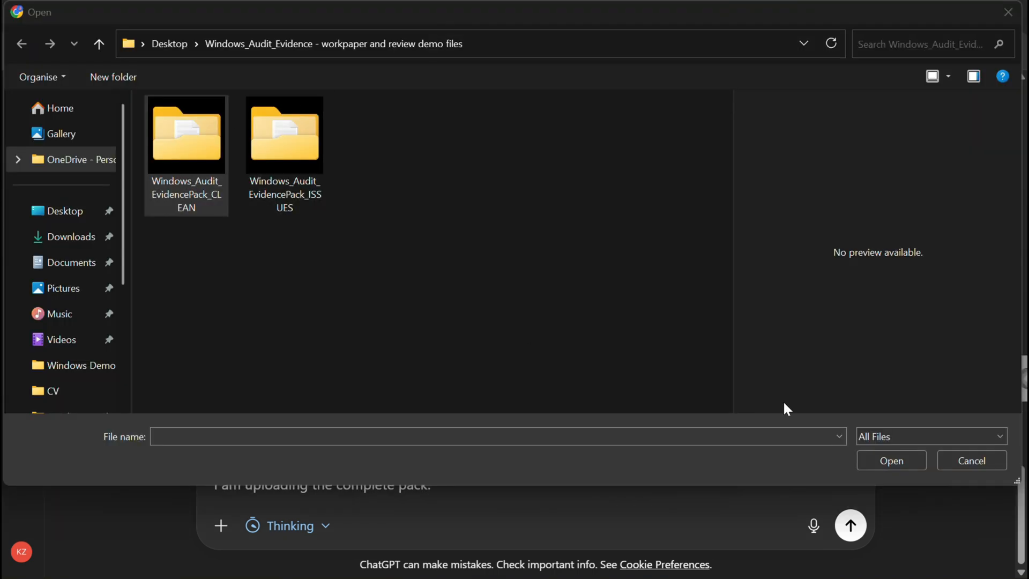
left_click(893, 467)
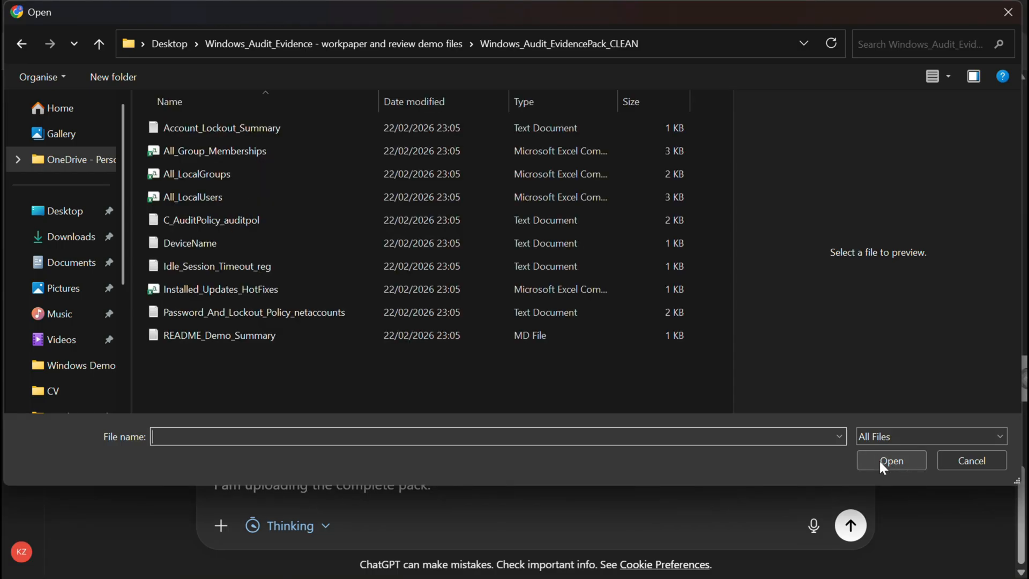
key("ctrl+a")
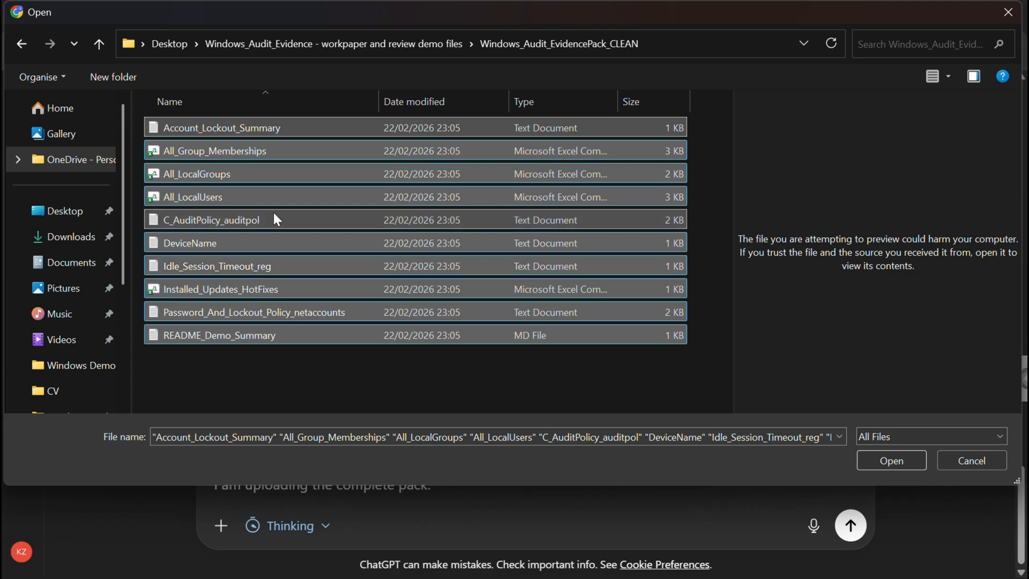
left_click(253, 131)
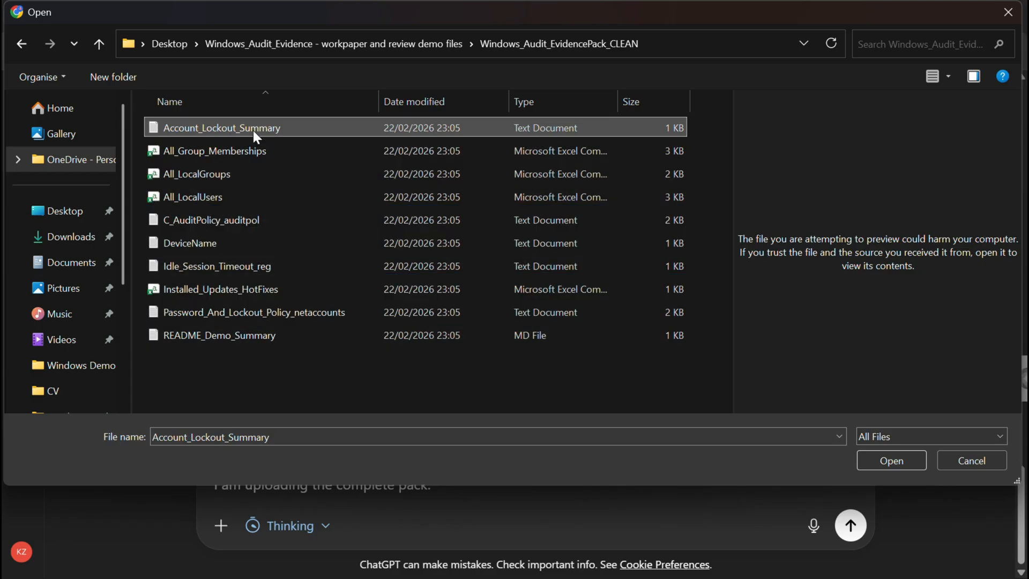
key("ctrl+a")
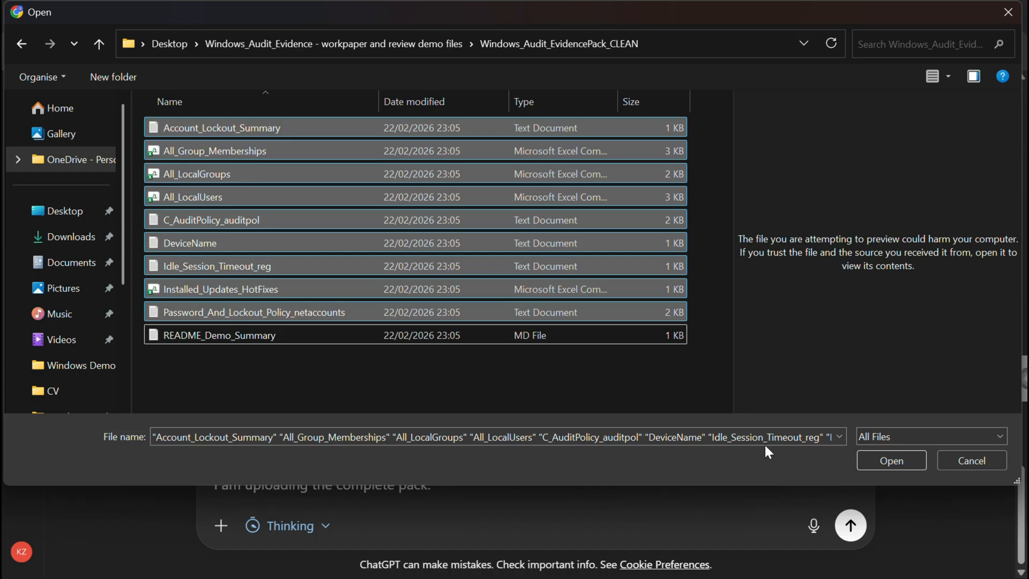
left_click(888, 461)
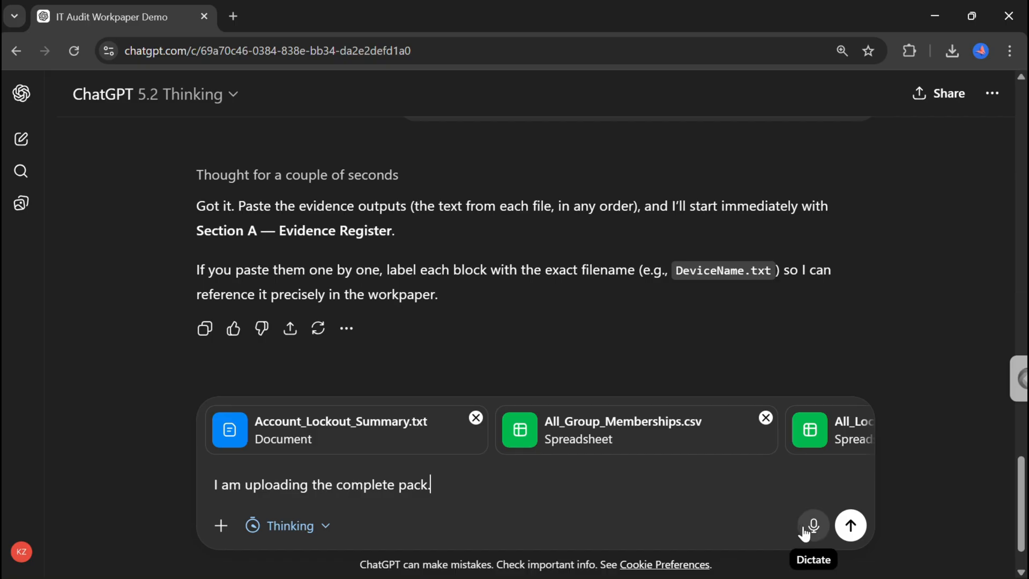
left_click(851, 527)
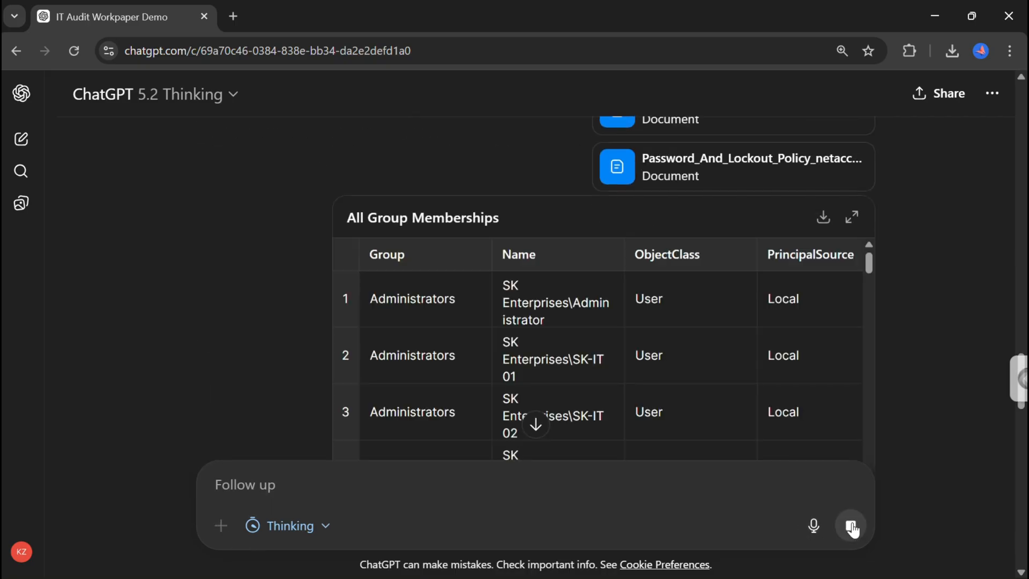
Scroll through the uploaded evidence and the generated Evidence Register table in the response.
scroll(916, 391, "down", 7)
scroll(916, 391, "down", 10)
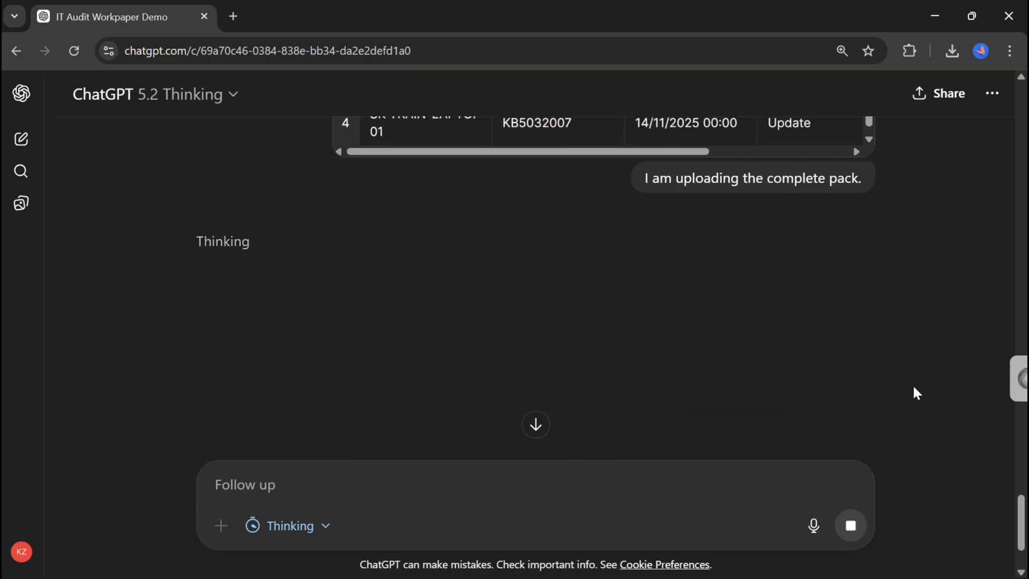
scroll(915, 388, "up", 3)
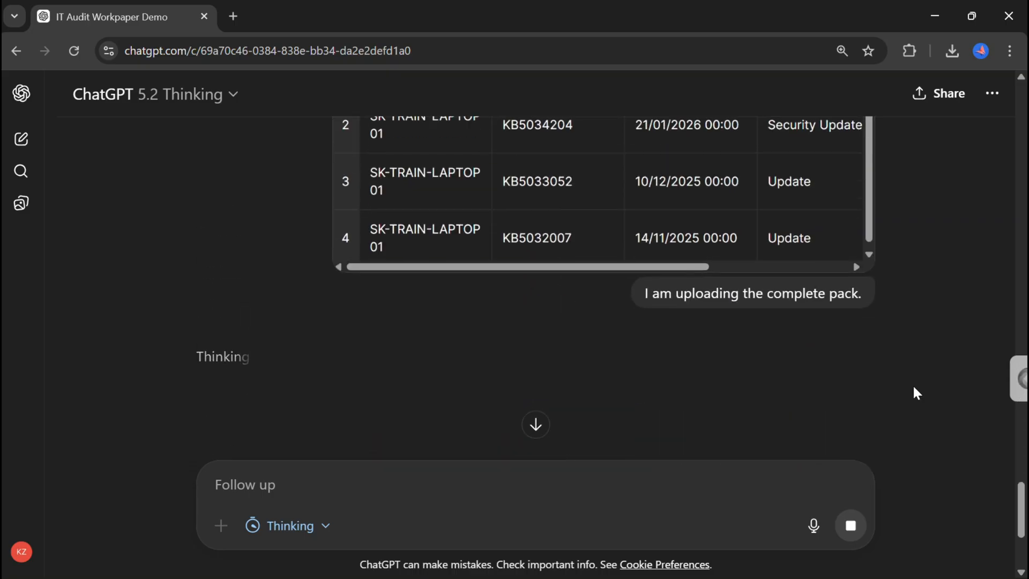
scroll(840, 369, "down", 3)
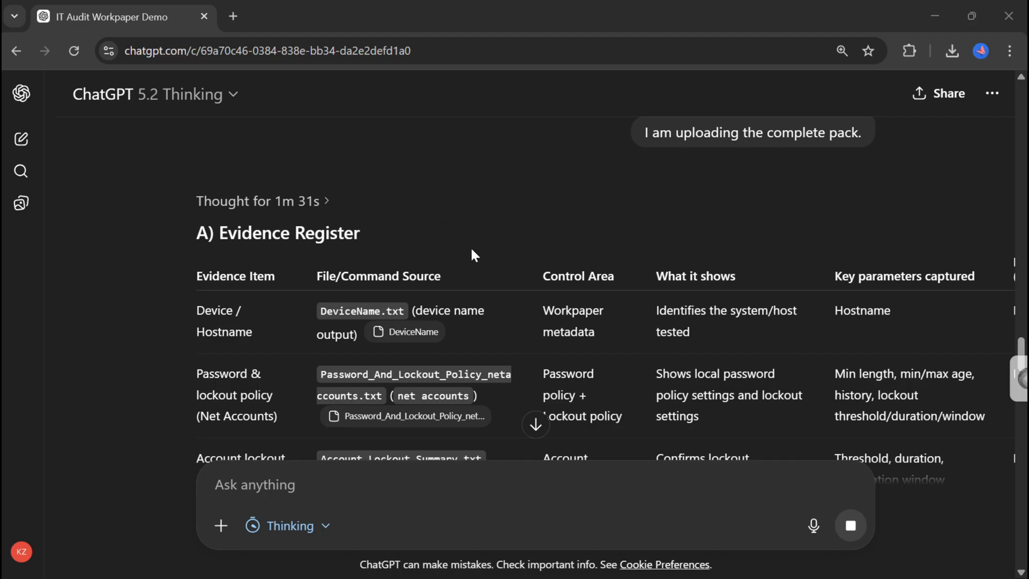
scroll(478, 254, "down", 2)
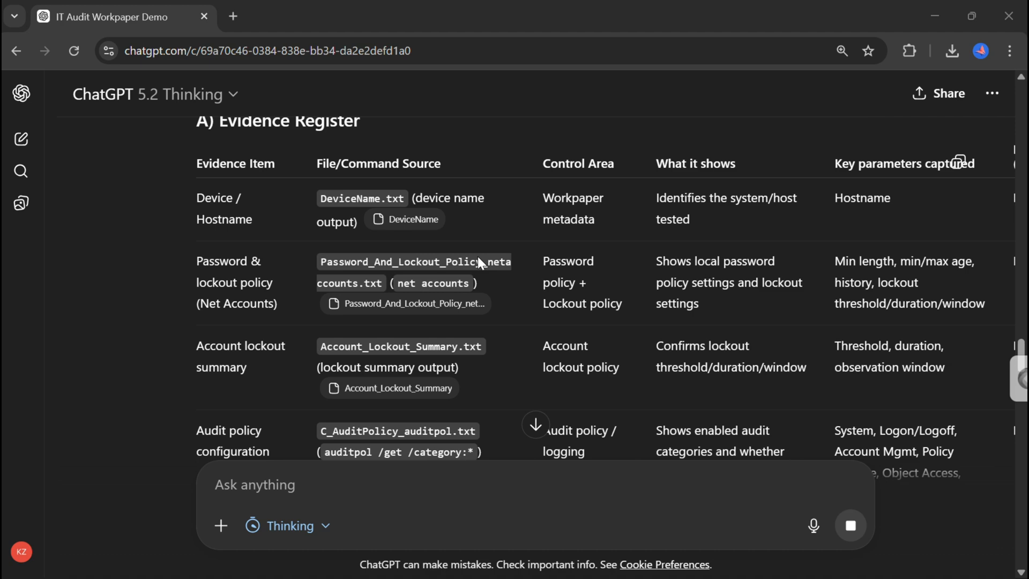
scroll(581, 261, "down", 2)
scroll(581, 261, "up", 3)
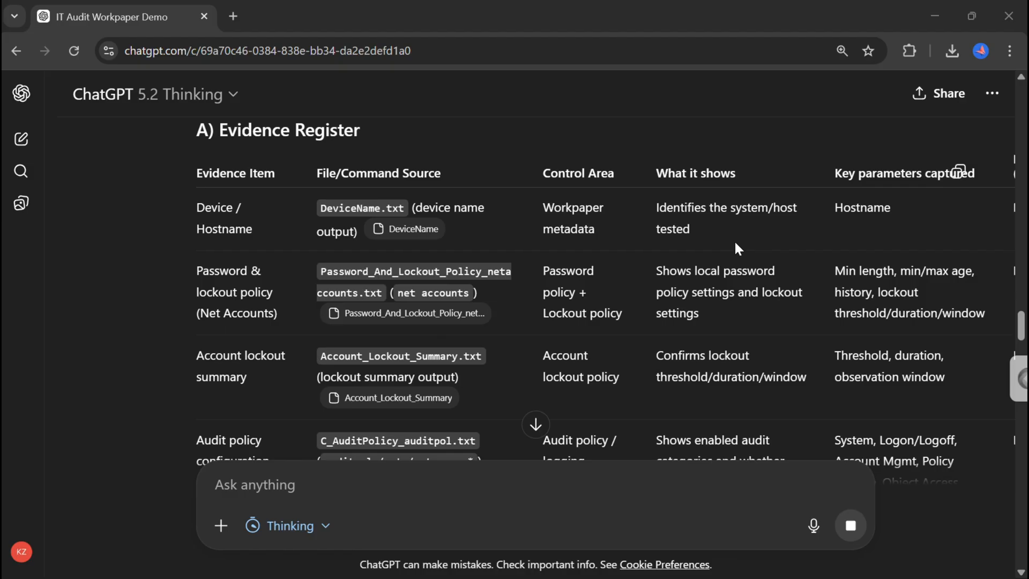
scroll(734, 240, "down", 8)
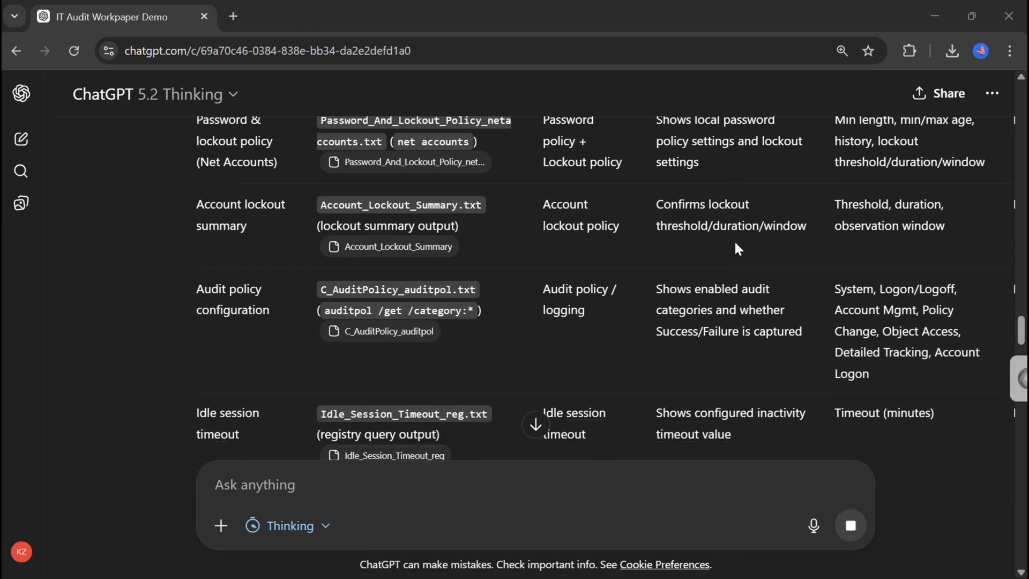
scroll(735, 242, "down", 4)
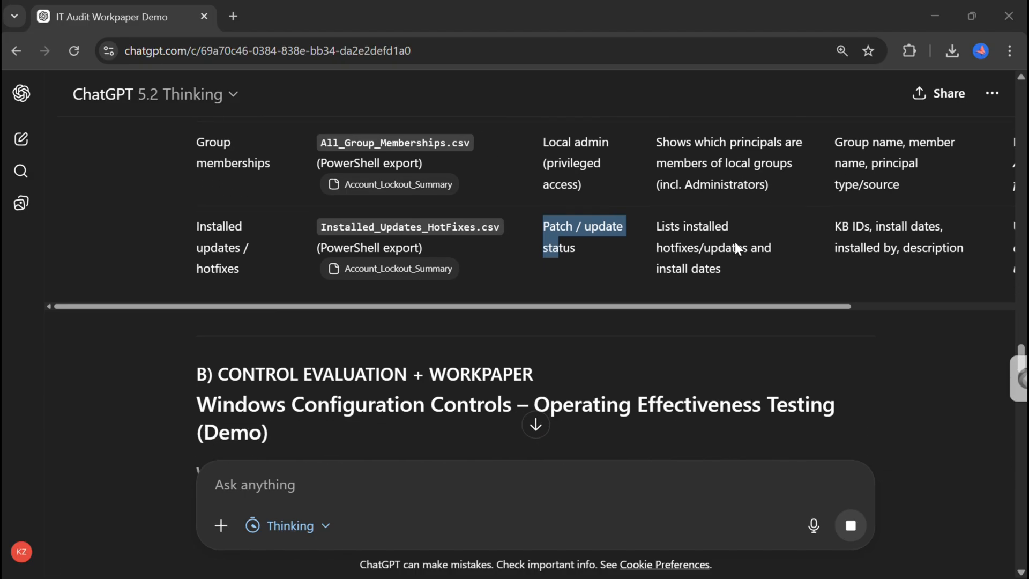
Review the Evidence Register's preliminary result for each evidence item, scrolling the table sideways and highlighting the Patch / update status entry.
left_click_drag(586, 287, 802, 262)
scroll(803, 263, "up", 3)
scroll(803, 268, "up", 10)
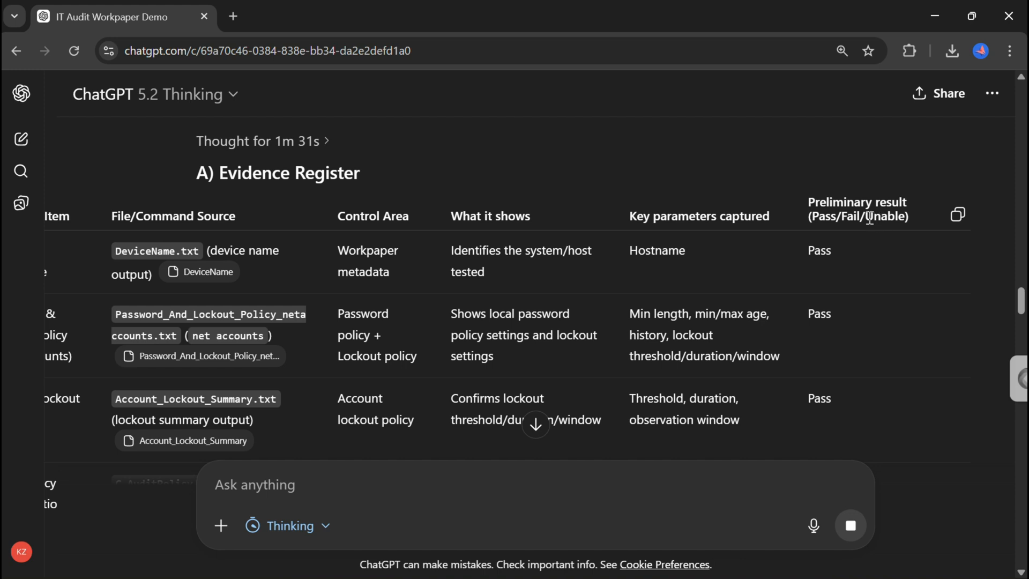
scroll(888, 285, "down", 1)
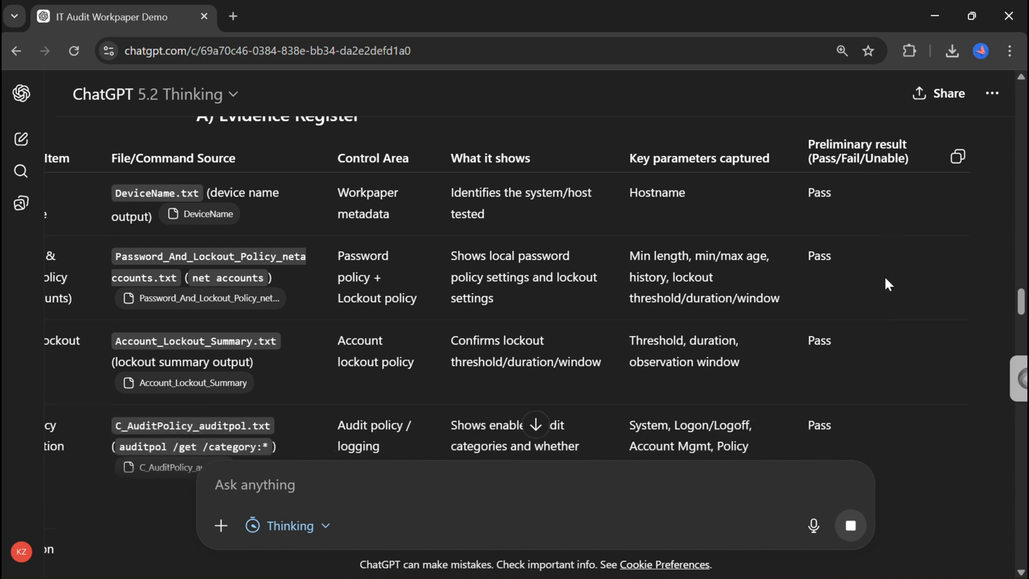
scroll(886, 279, "down", 4)
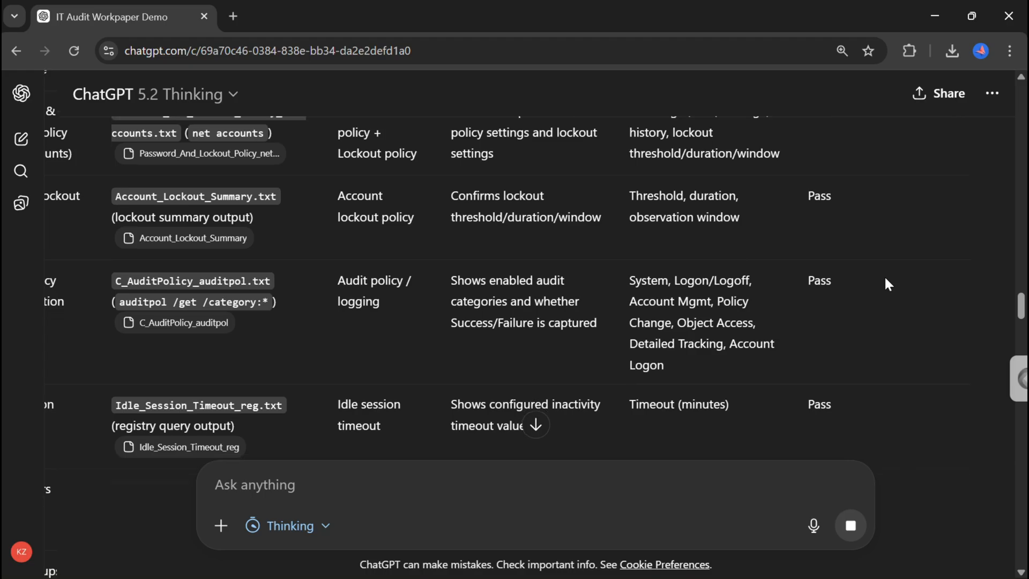
scroll(886, 284, "down", 3)
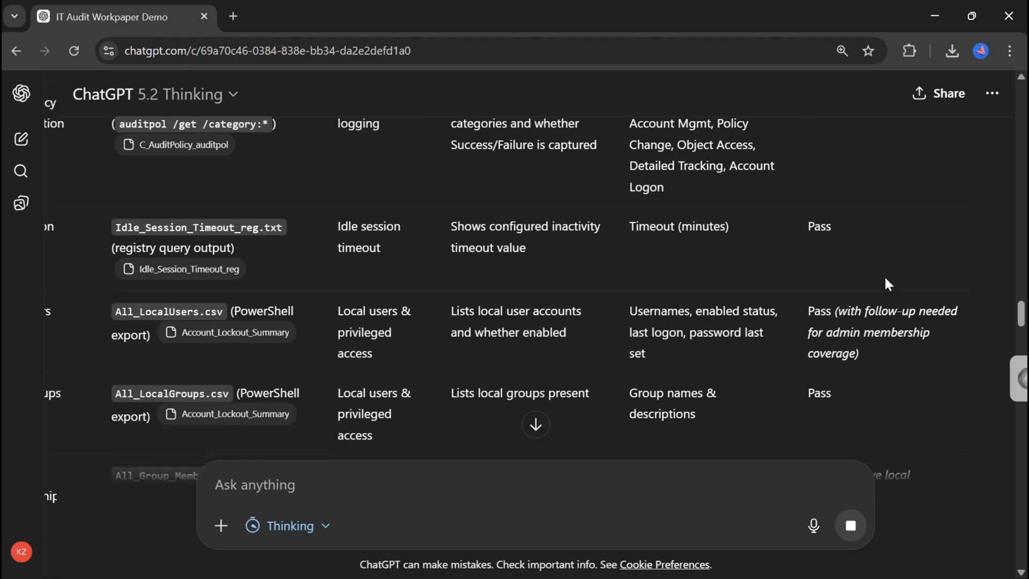
scroll(886, 284, "up", 3)
scroll(884, 276, "up", 5)
scroll(883, 268, "down", 3)
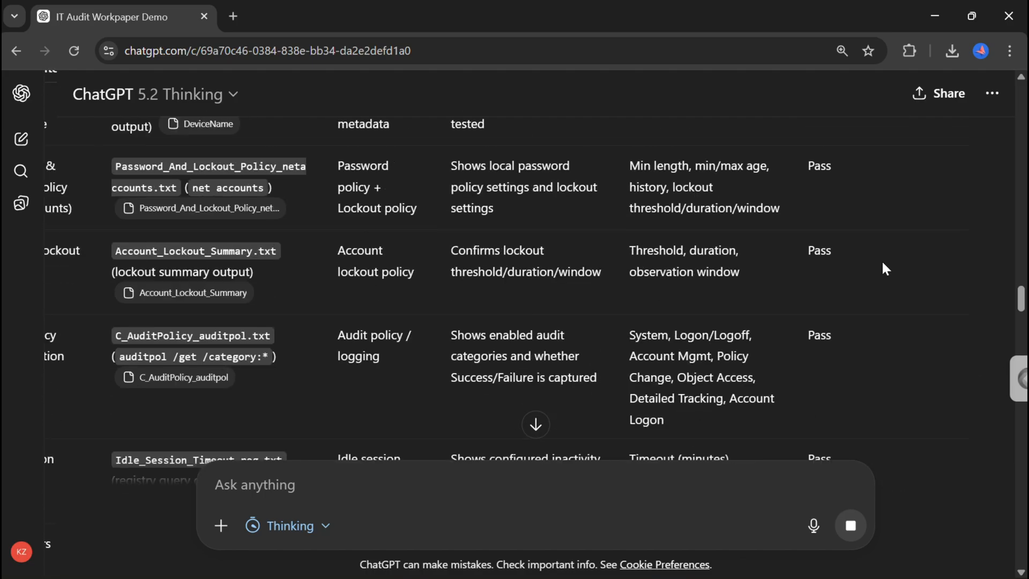
scroll(883, 263, "down", 4)
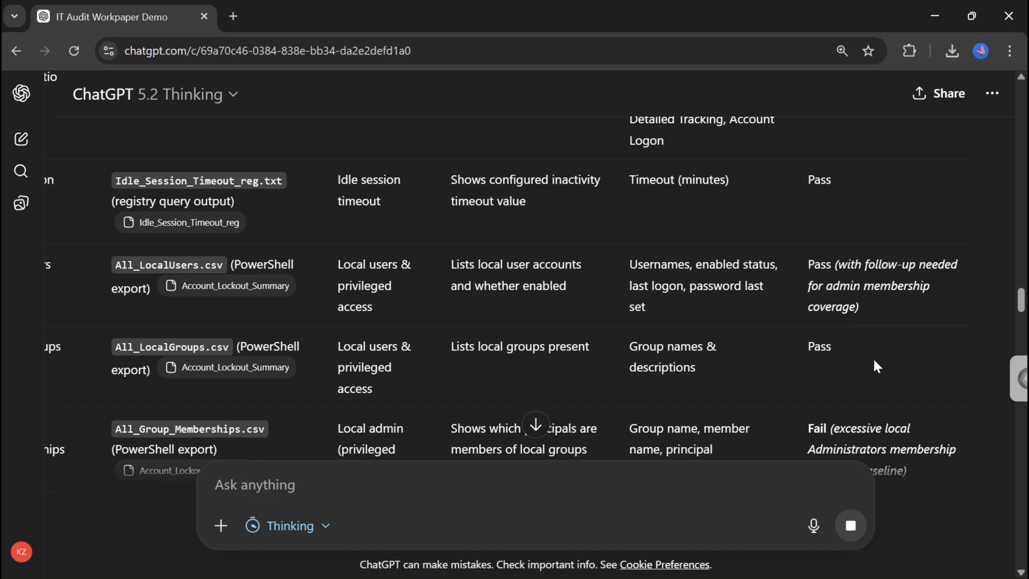
scroll(873, 357, "down", 3)
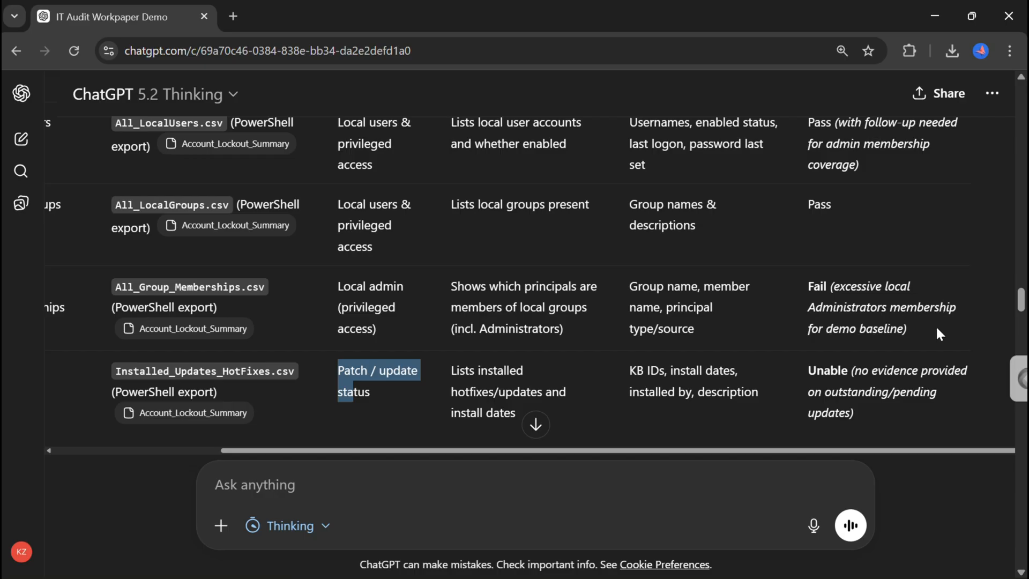
scroll(937, 329, "down", 1)
scroll(937, 332, "down", 1)
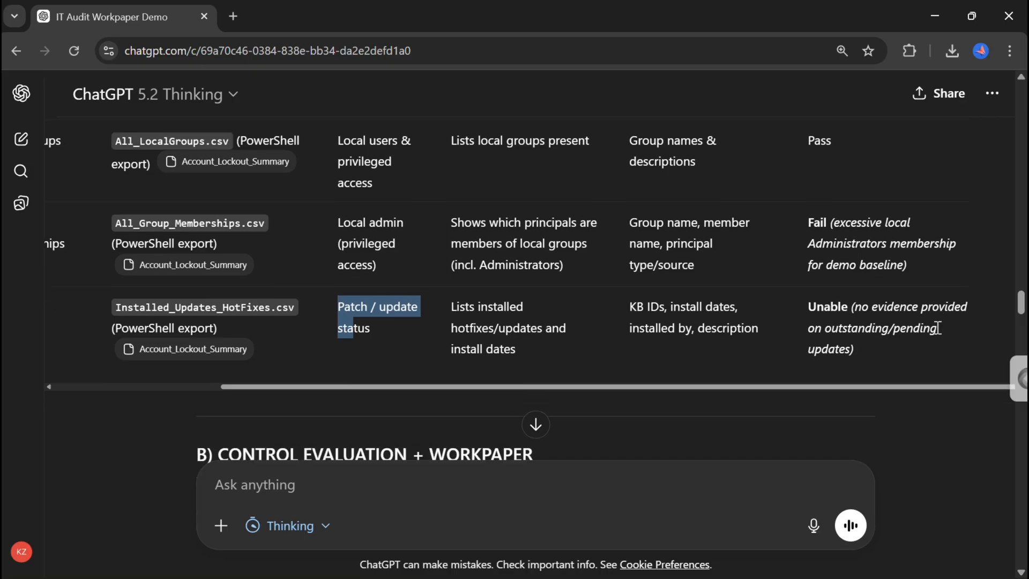
left_click_drag(709, 386, 518, 400)
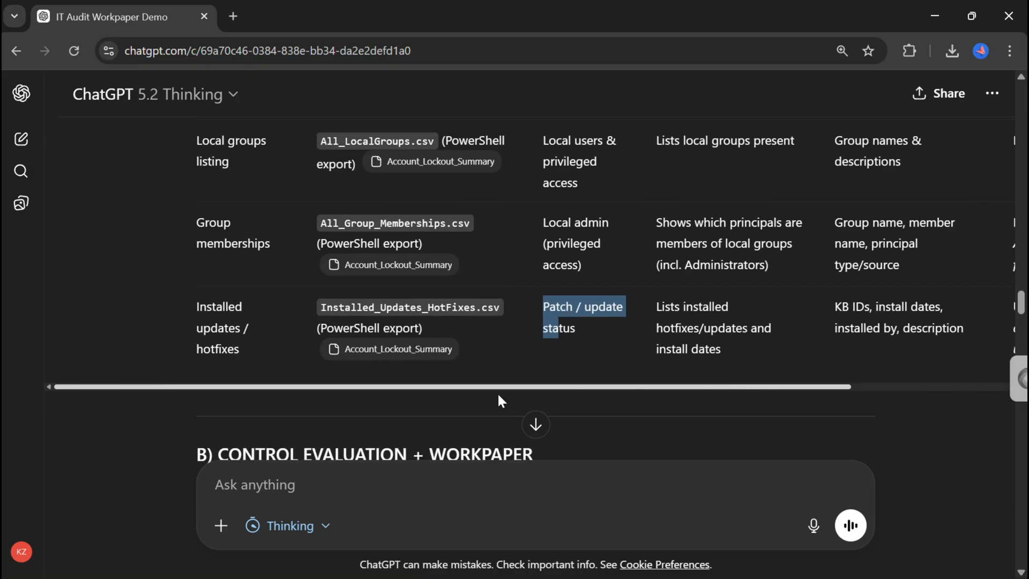
left_click_drag(390, 384, 835, 316)
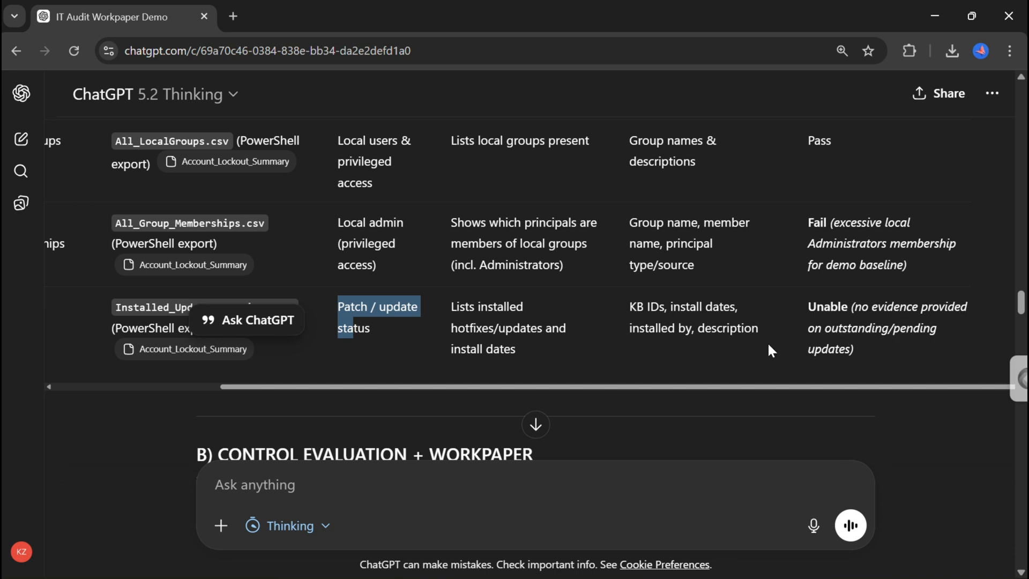
Read through the control evaluation workpaper metadata and the scope and approach section of the response.
scroll(726, 382, "down", 3)
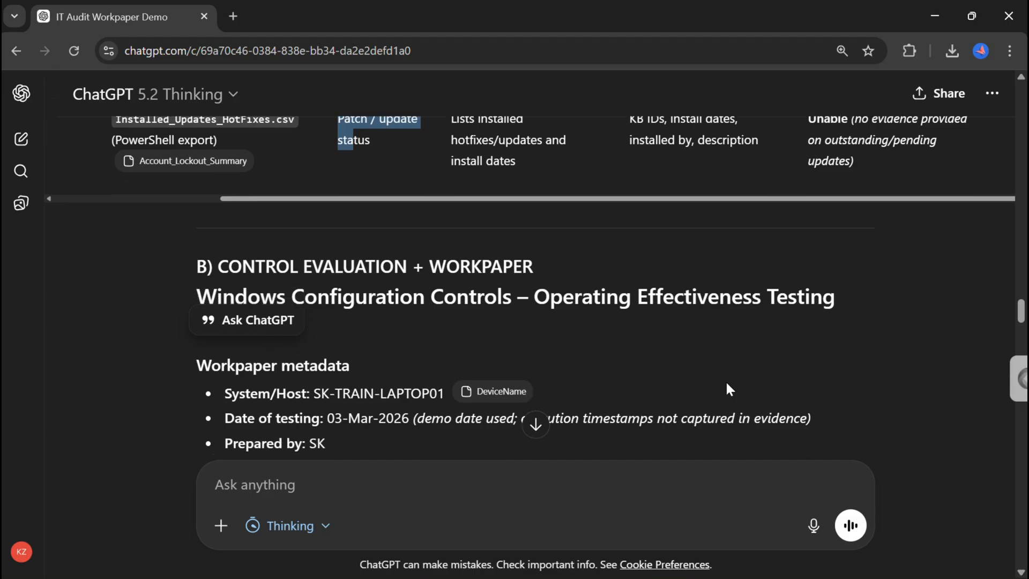
scroll(727, 384, "down", 1)
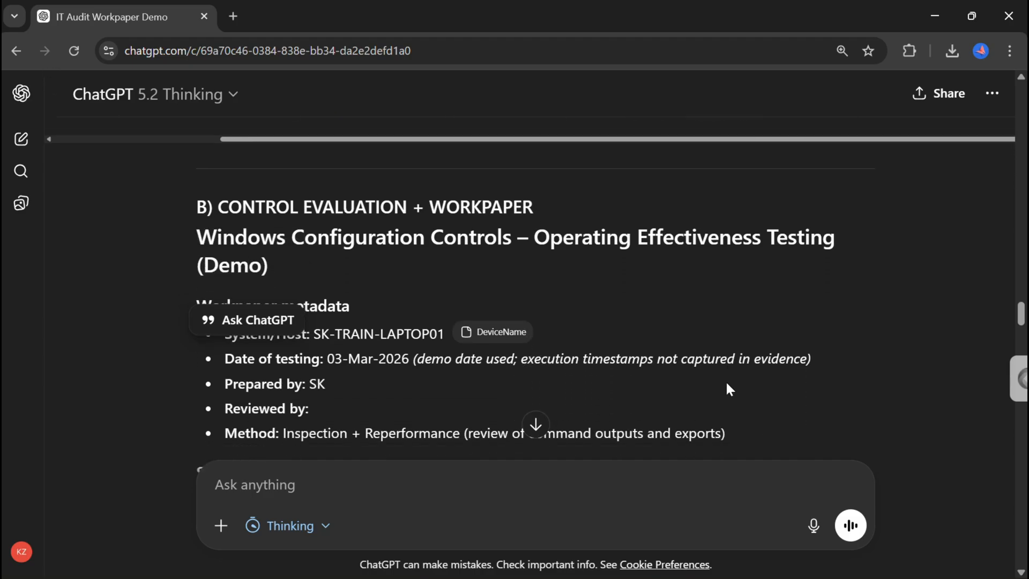
left_click(863, 302)
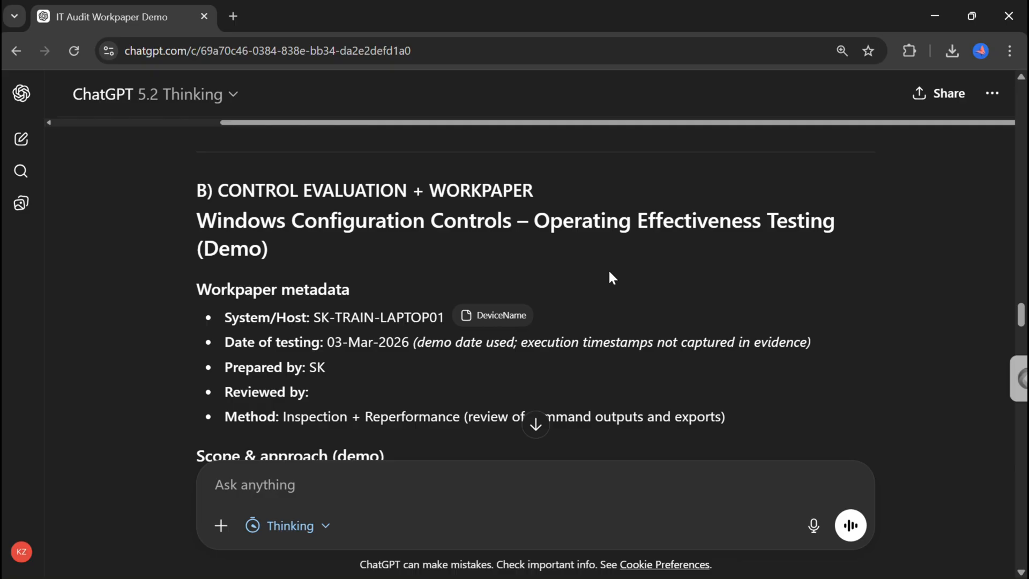
scroll(609, 272, "down", 1)
scroll(608, 269, "down", 1)
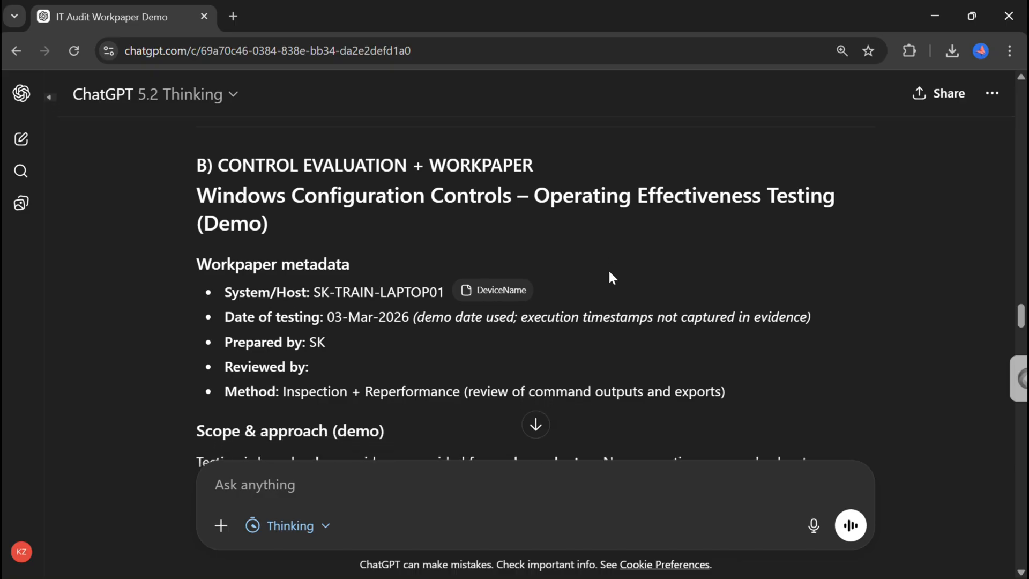
scroll(609, 272, "down", 1)
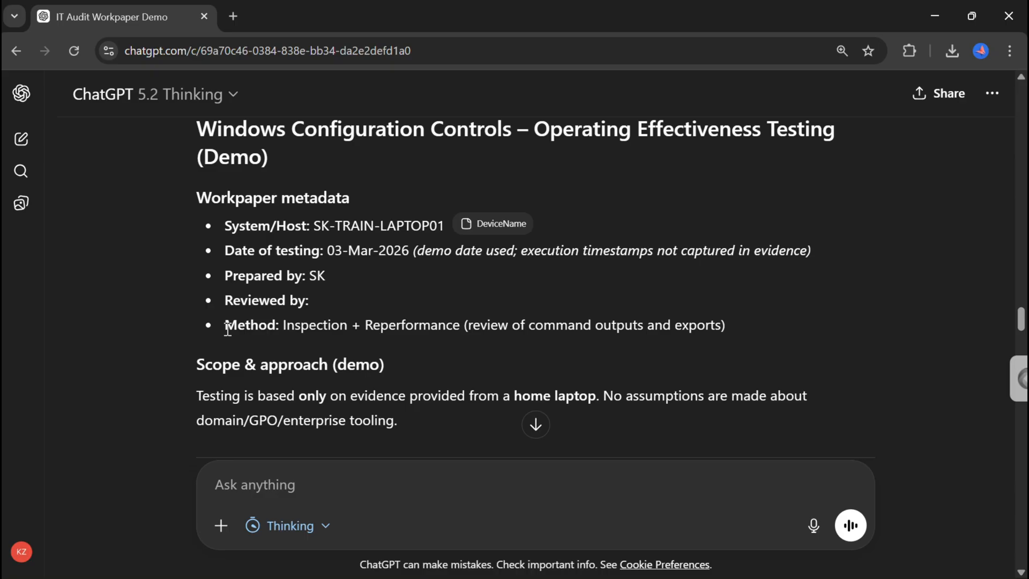
scroll(228, 329, "down", 2)
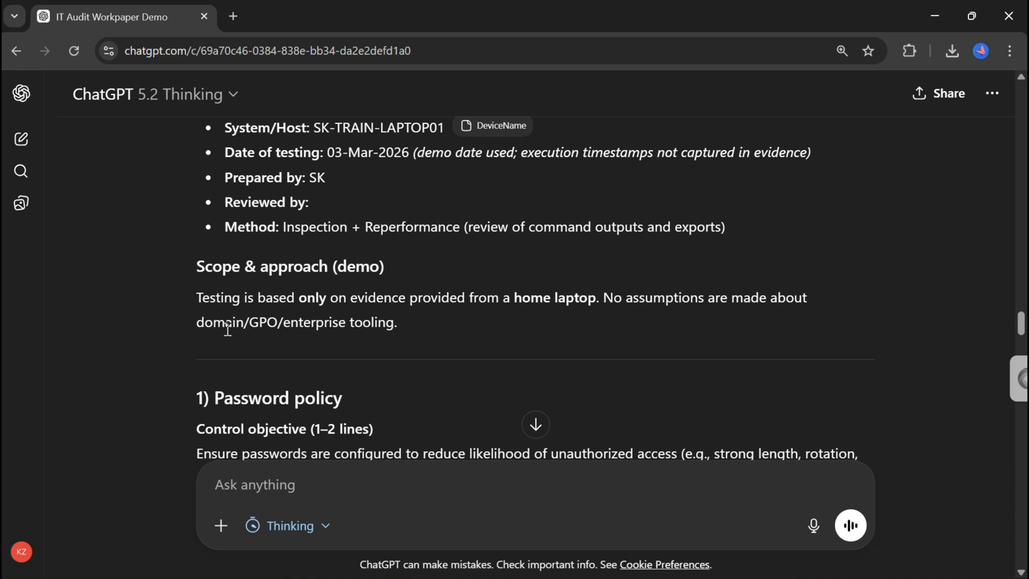
scroll(228, 329, "down", 1)
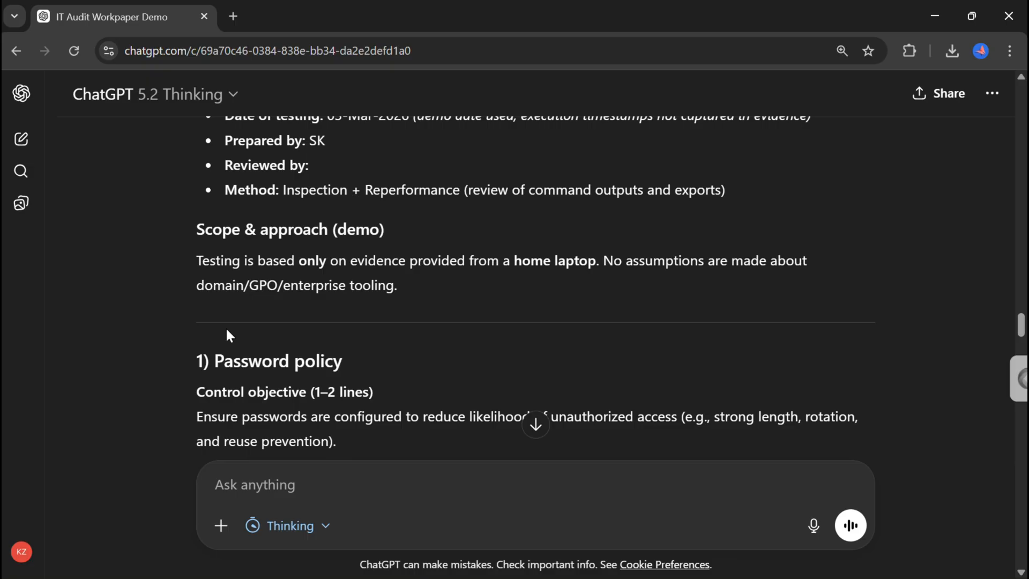
scroll(320, 317, "down", 1)
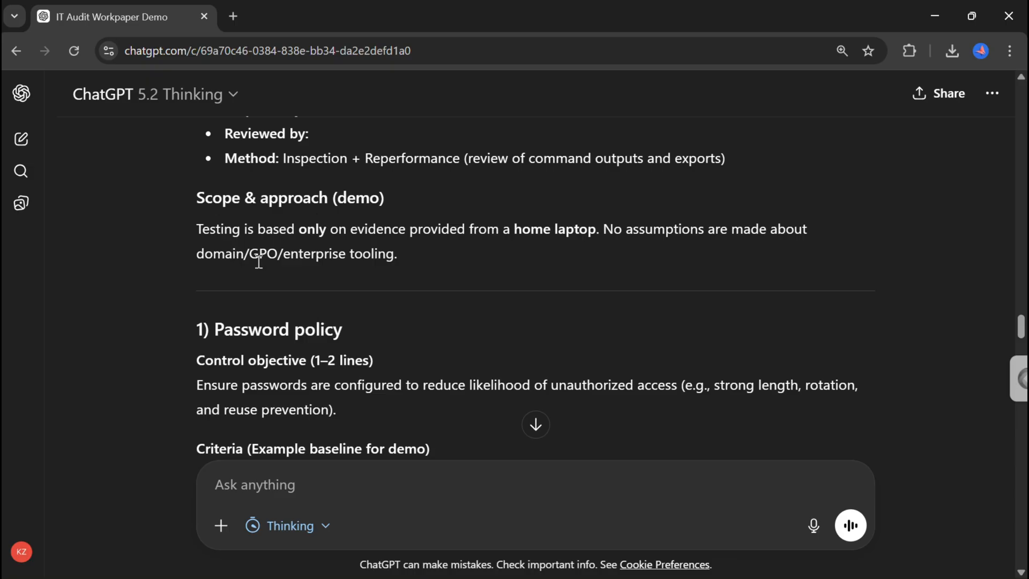
Read the password policy section's criteria, evidence referenced, results, conclusion and recommendations.
scroll(443, 346, "down", 3)
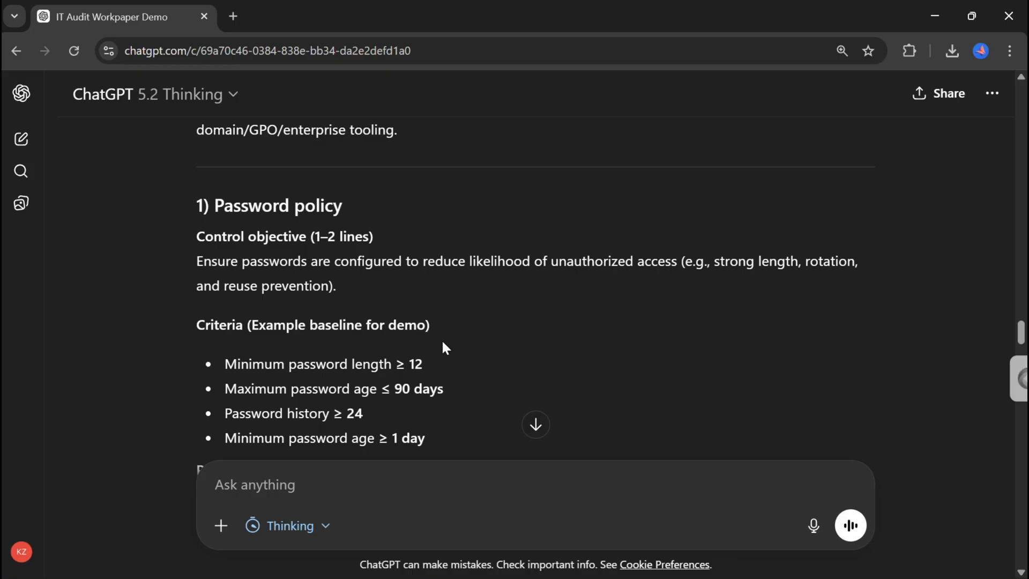
scroll(443, 346, "down", 1)
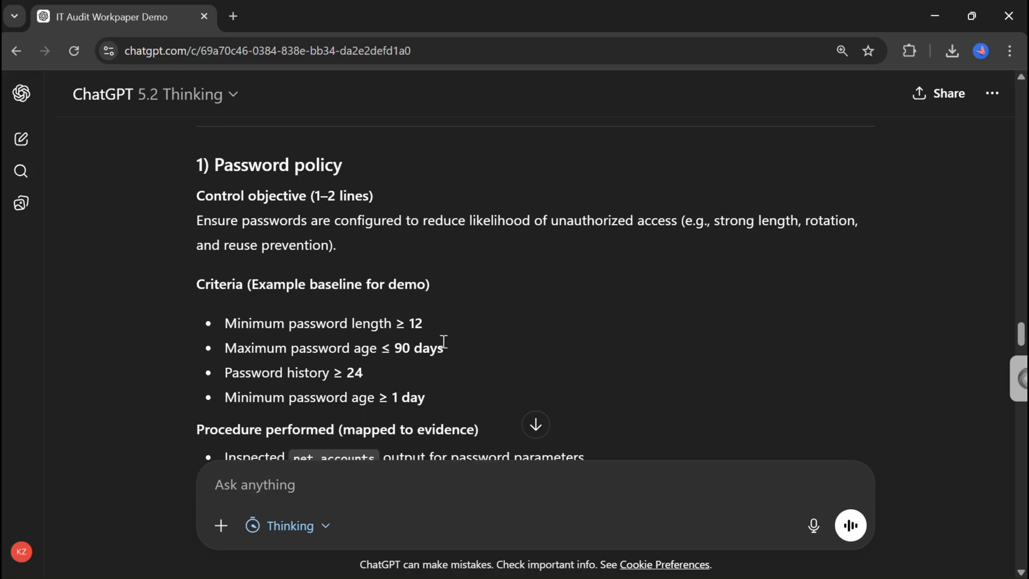
scroll(481, 340, "down", 3)
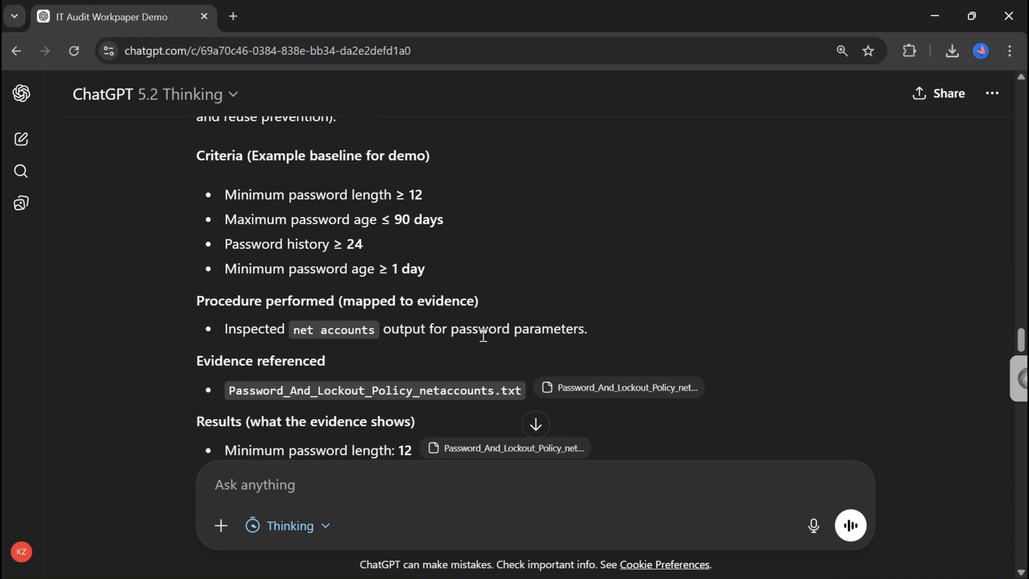
scroll(483, 335, "down", 2)
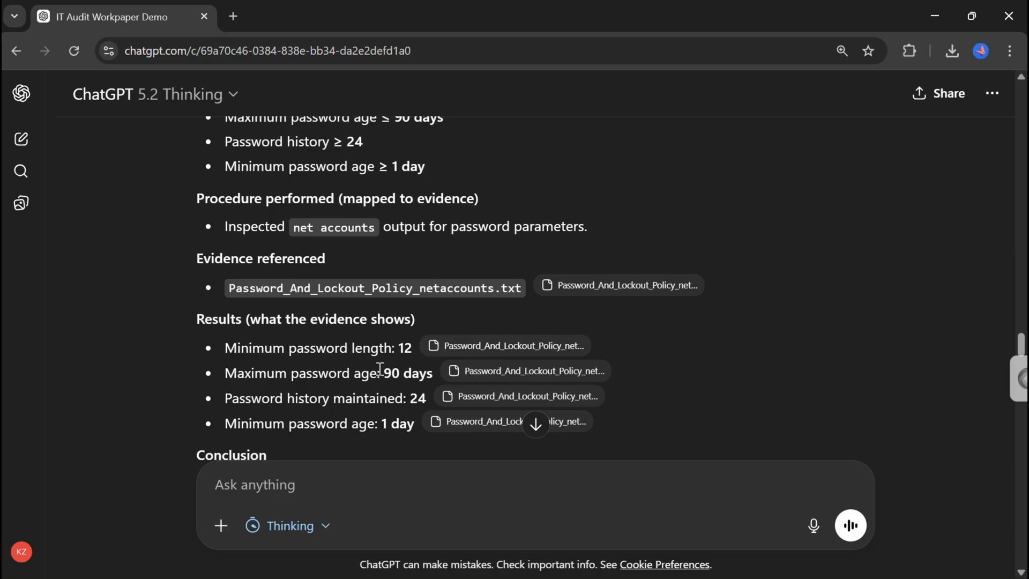
scroll(375, 370, "down", 2)
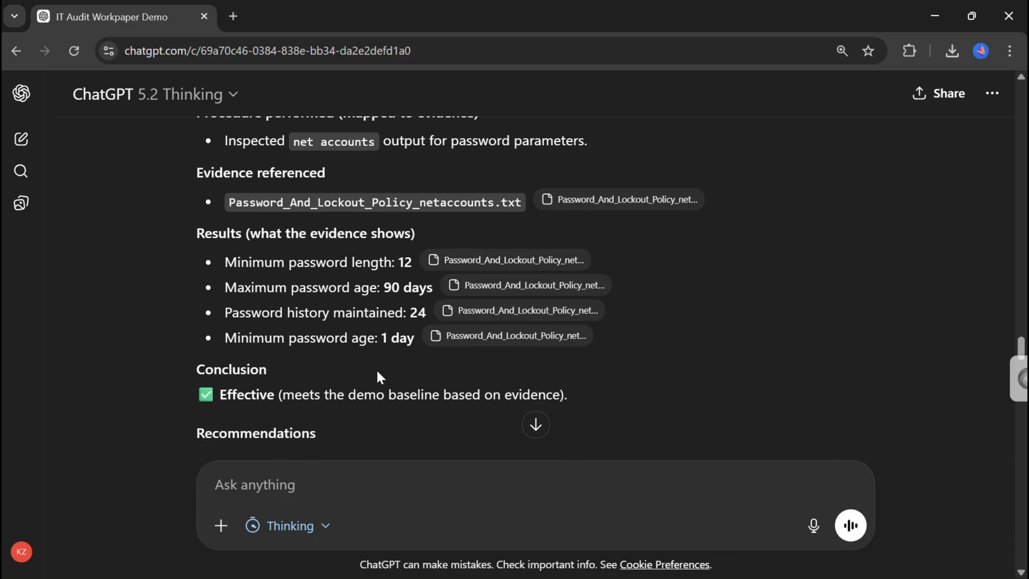
scroll(378, 376, "down", 2)
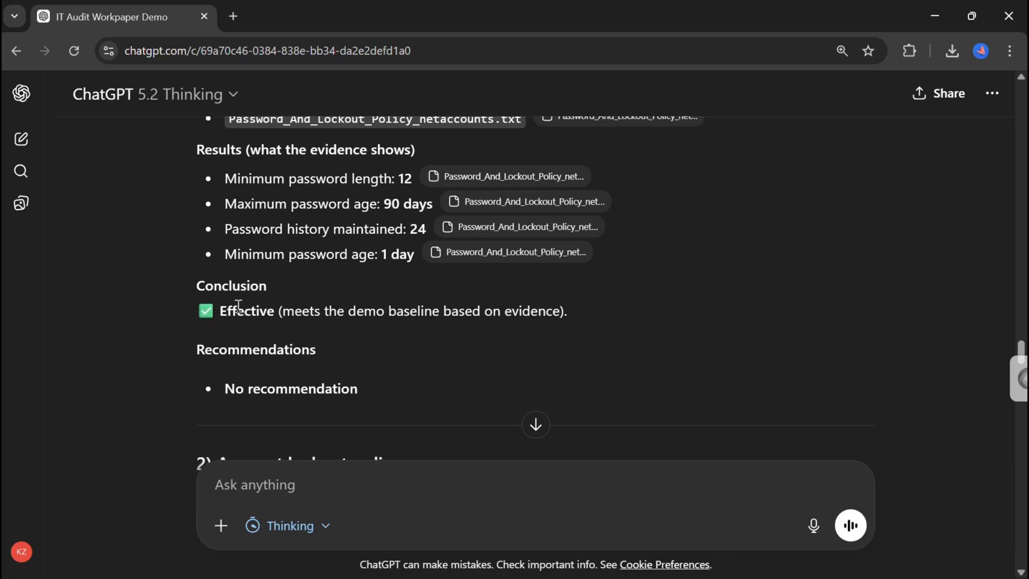
scroll(439, 351, "down", 1)
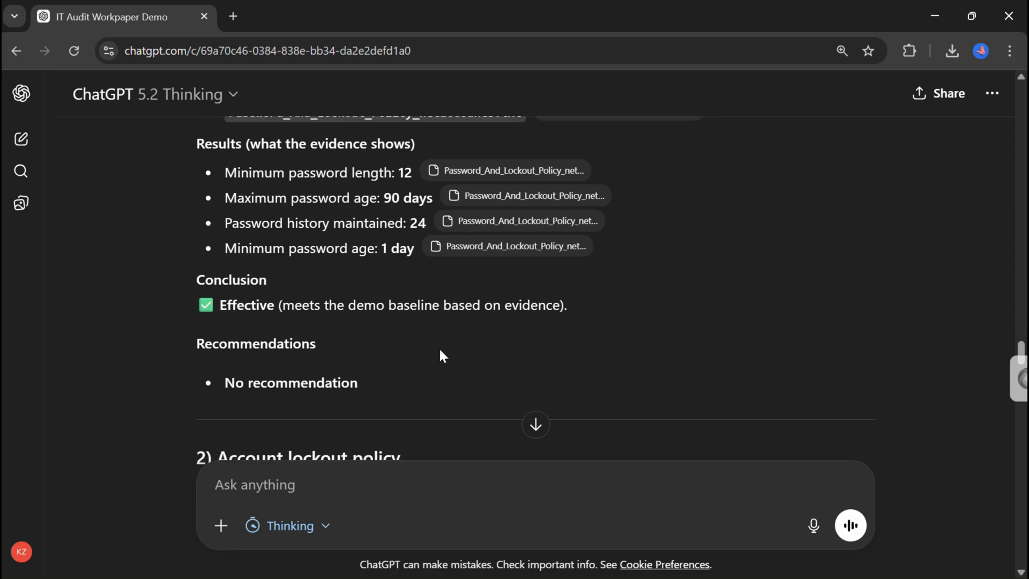
scroll(440, 351, "down", 7)
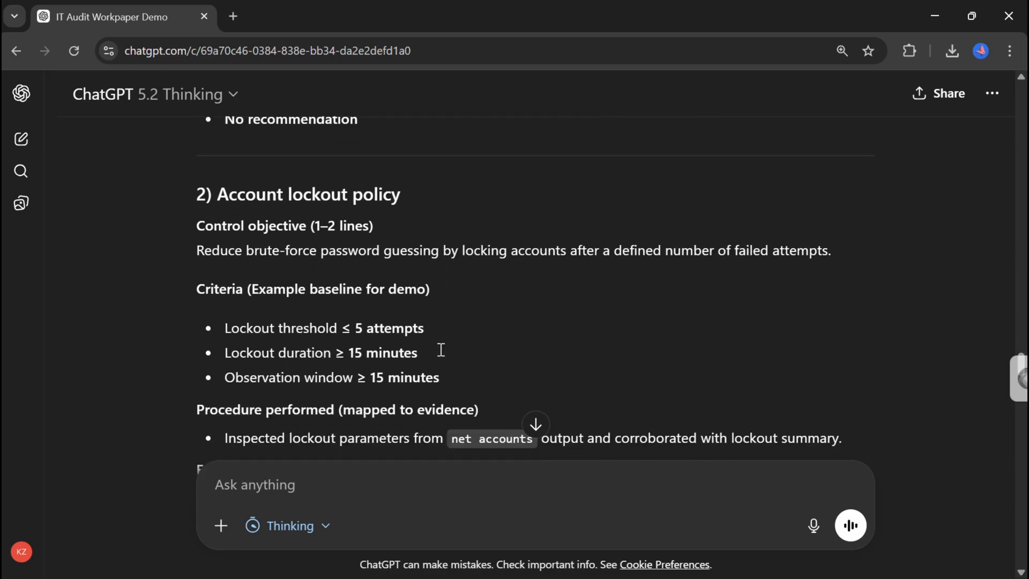
Read through the account lockout policy and audit policy / logging configuration sections of the workpaper.
scroll(439, 348, "down", 6)
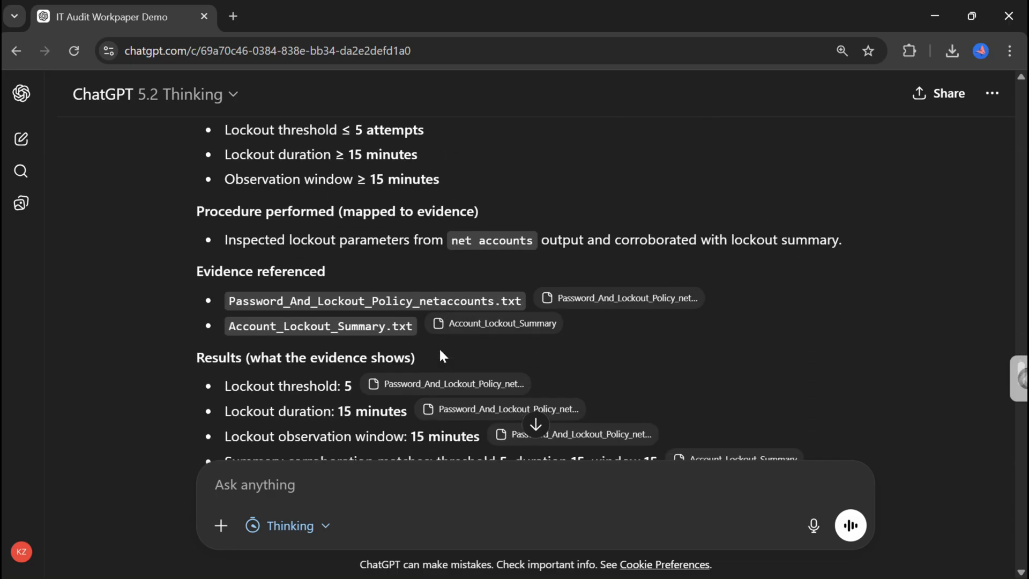
scroll(440, 351, "down", 3)
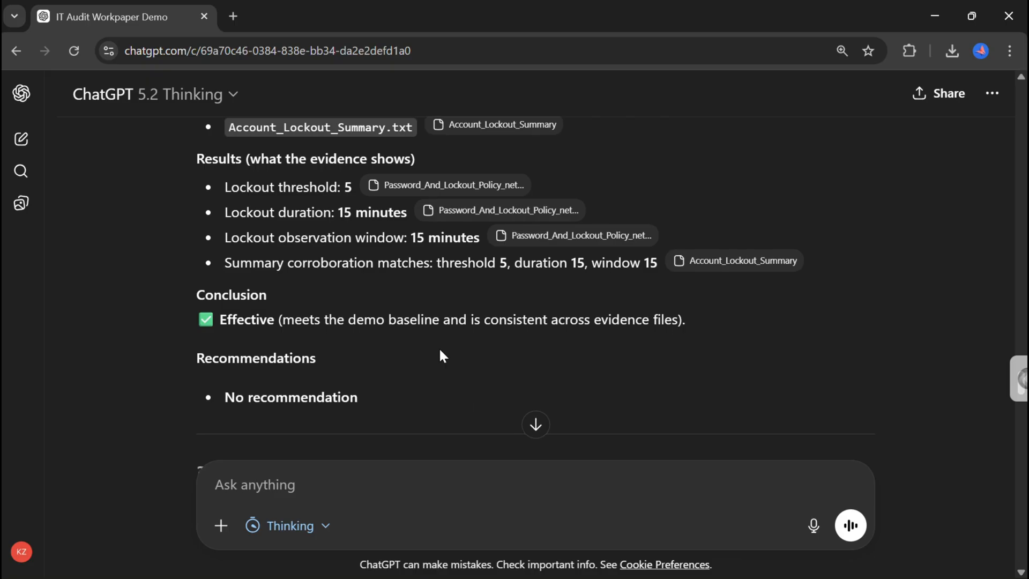
scroll(441, 354, "down", 8)
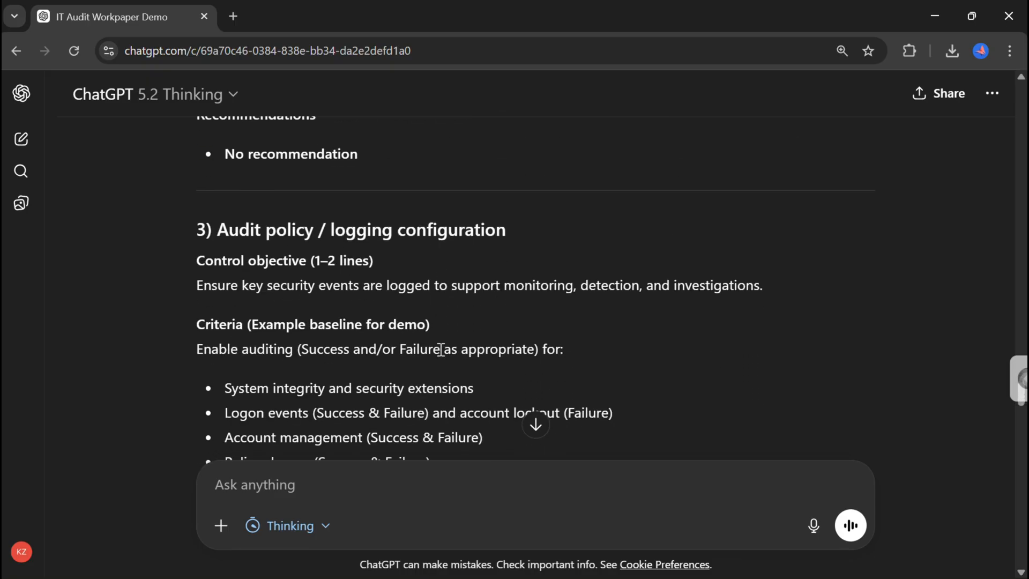
scroll(441, 350, "down", 6)
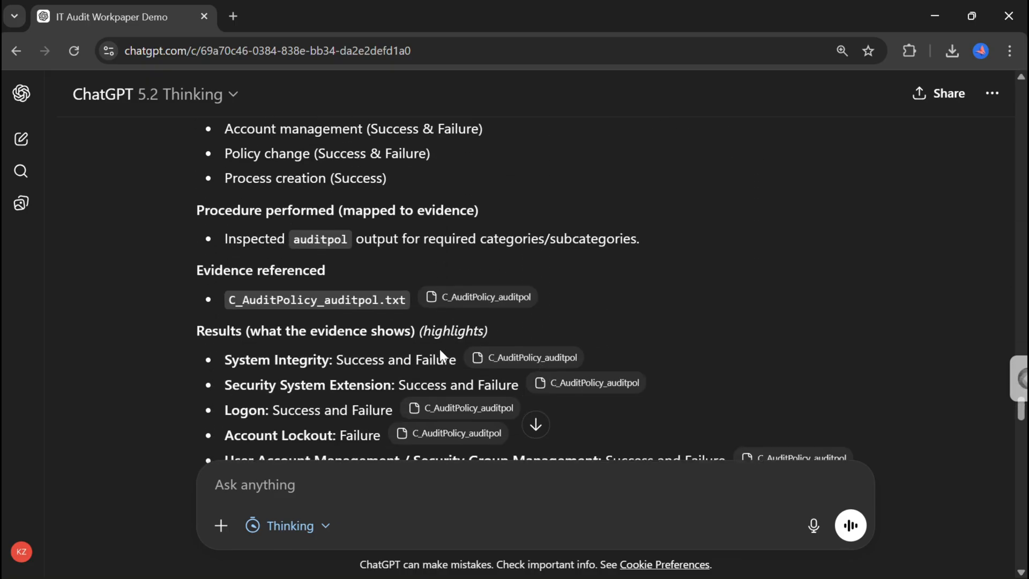
scroll(441, 349, "down", 4)
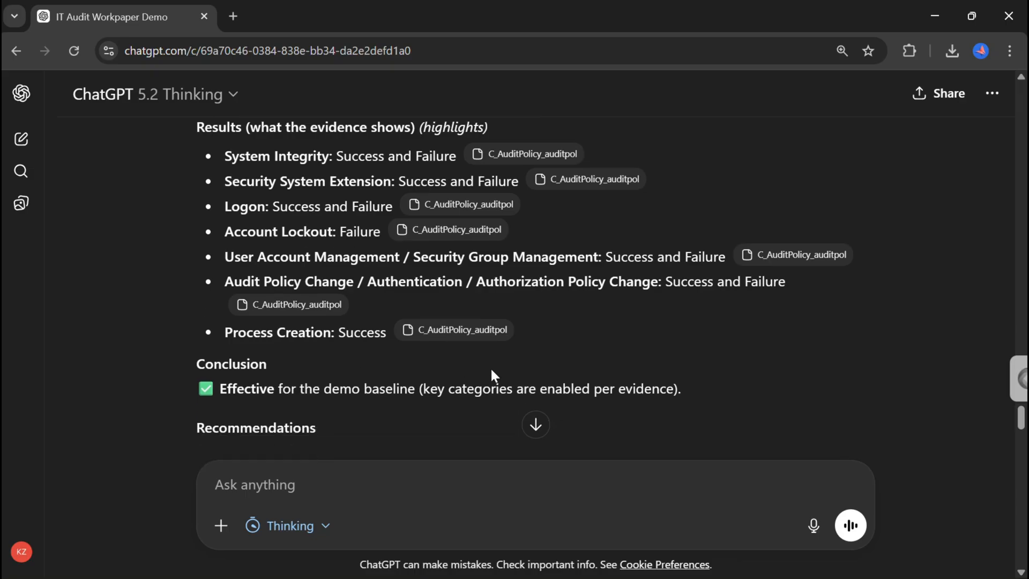
scroll(641, 349, "down", 6)
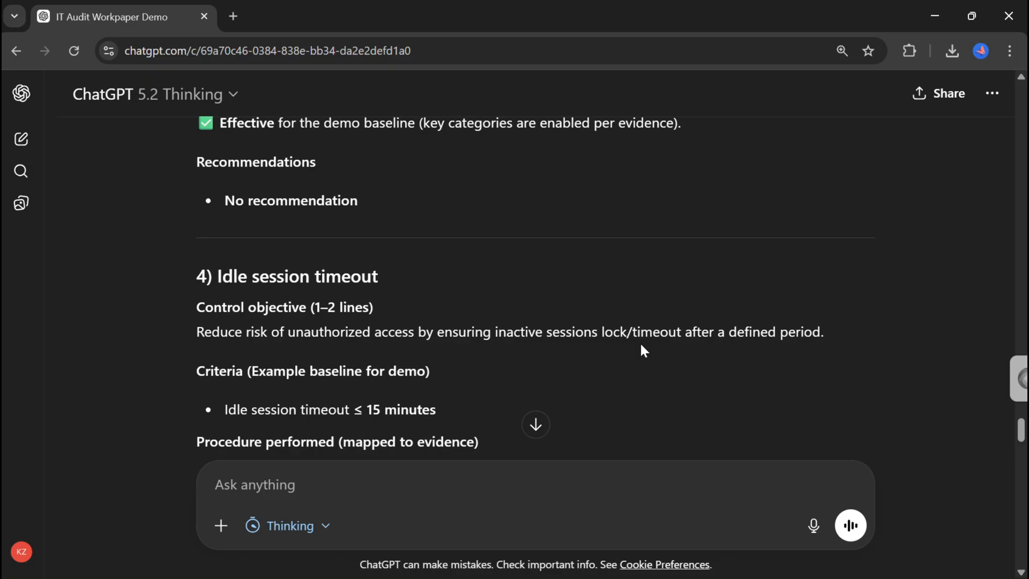
Review the idle session timeout section's criteria, evidence, result and conclusion.
scroll(742, 390, "down", 2)
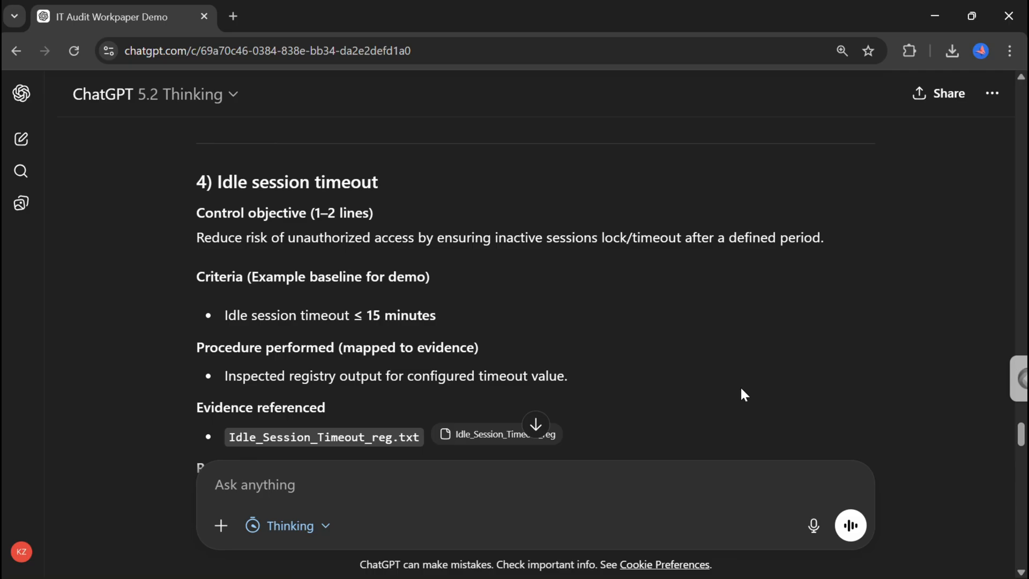
scroll(743, 394, "down", 3)
scroll(743, 395, "down", 8)
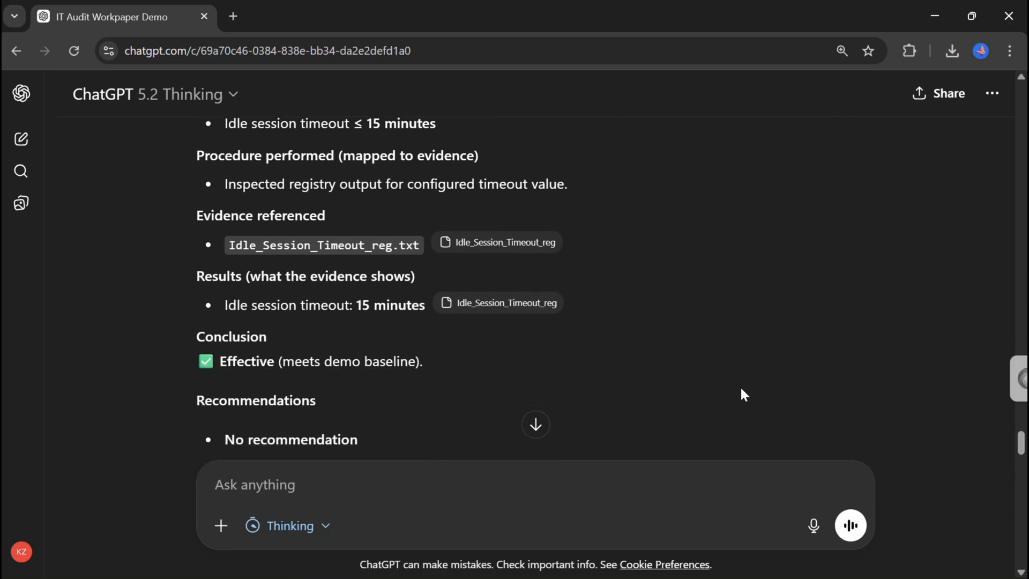
scroll(743, 394, "down", 1)
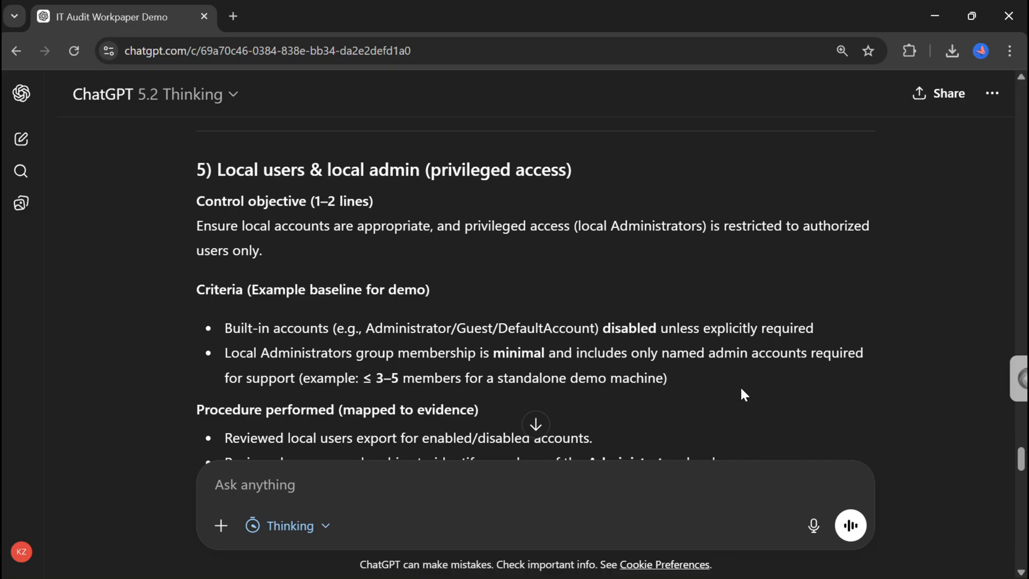
Read the local users and local admin section, including its results, ineffective conclusion and recommendations.
scroll(742, 394, "down", 2)
scroll(743, 388, "up", 1)
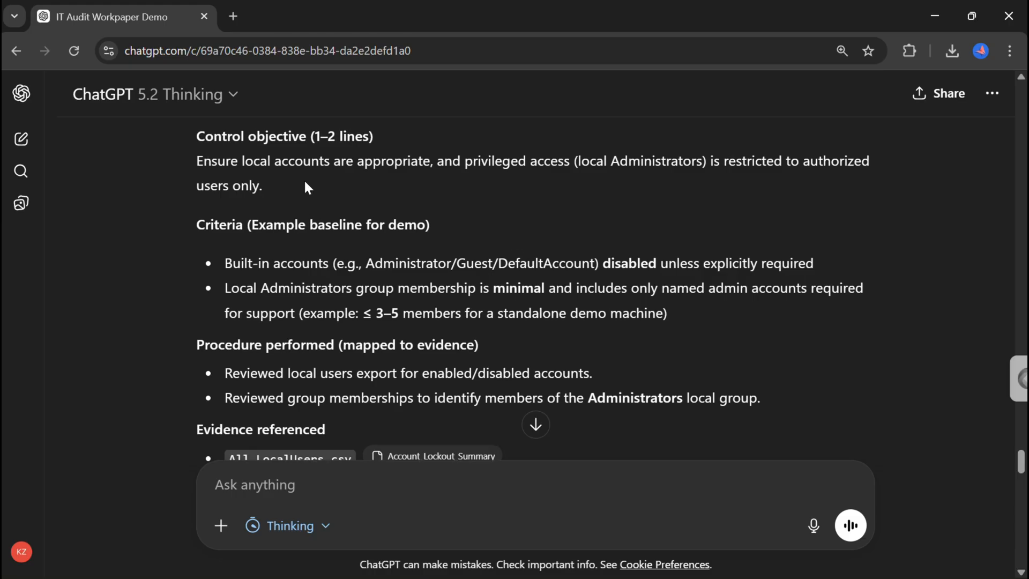
scroll(304, 180, "up", 1)
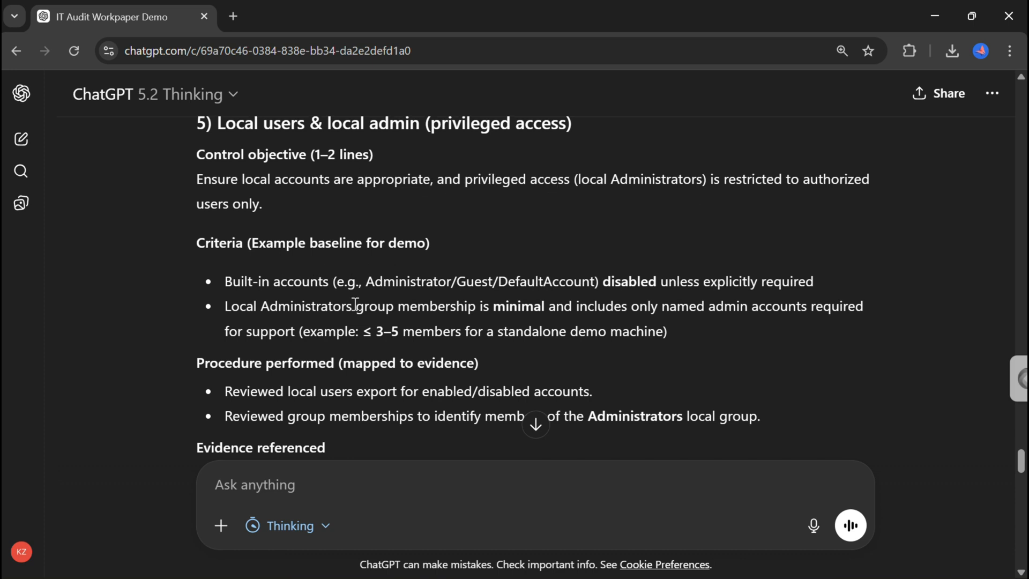
scroll(354, 301, "down", 1)
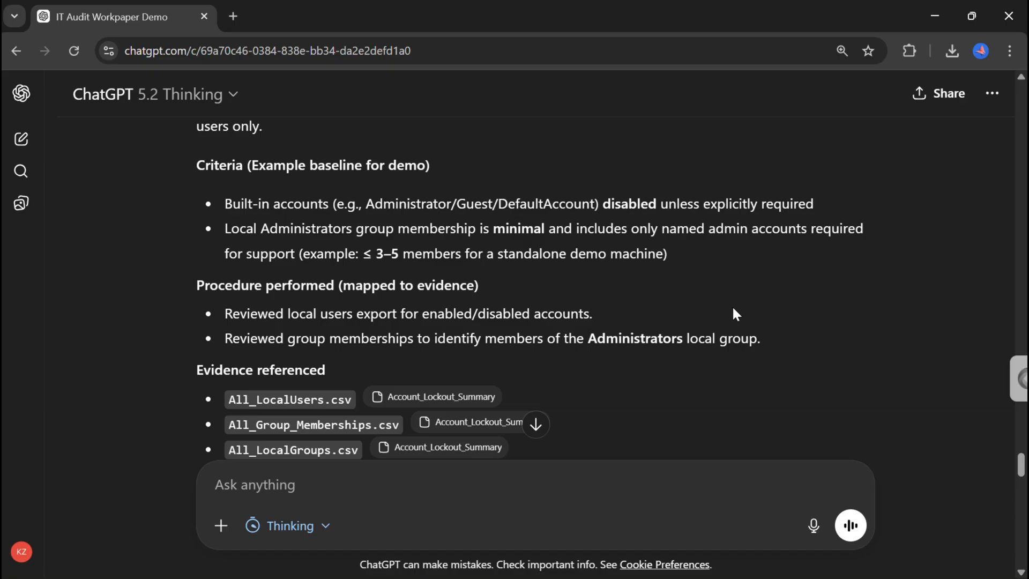
scroll(735, 333, "down", 1)
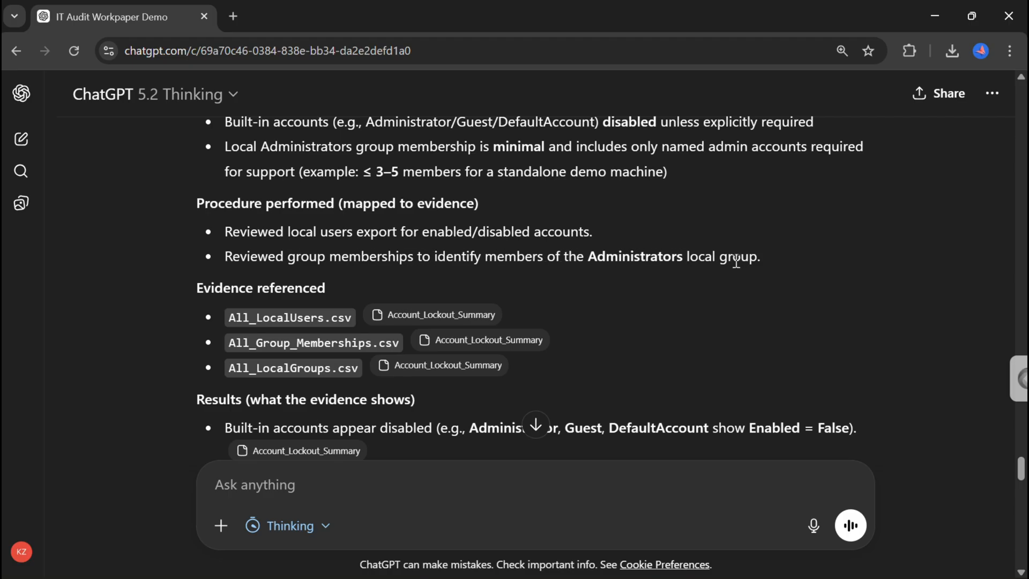
scroll(783, 352, "down", 1)
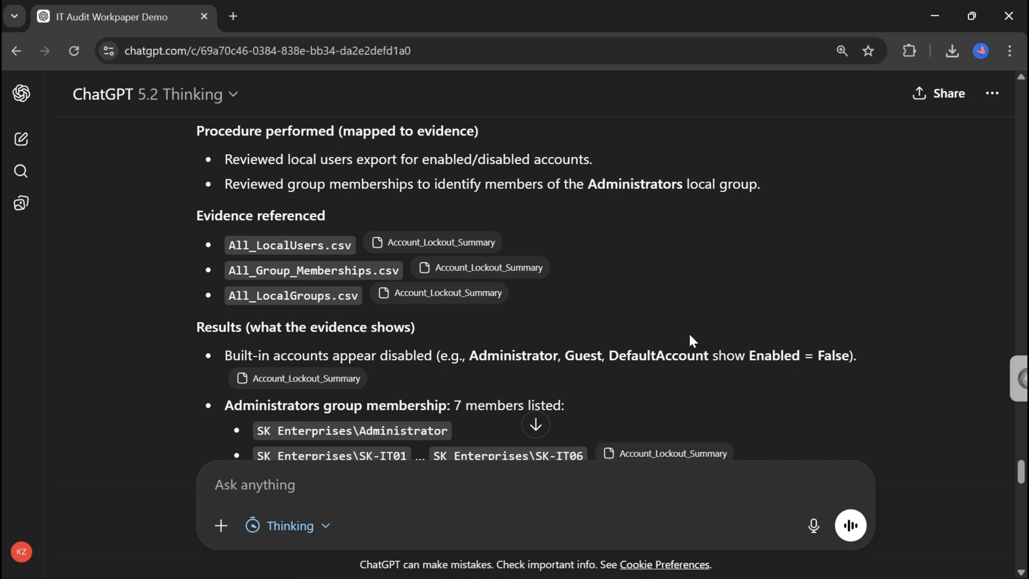
scroll(696, 340, "down", 1)
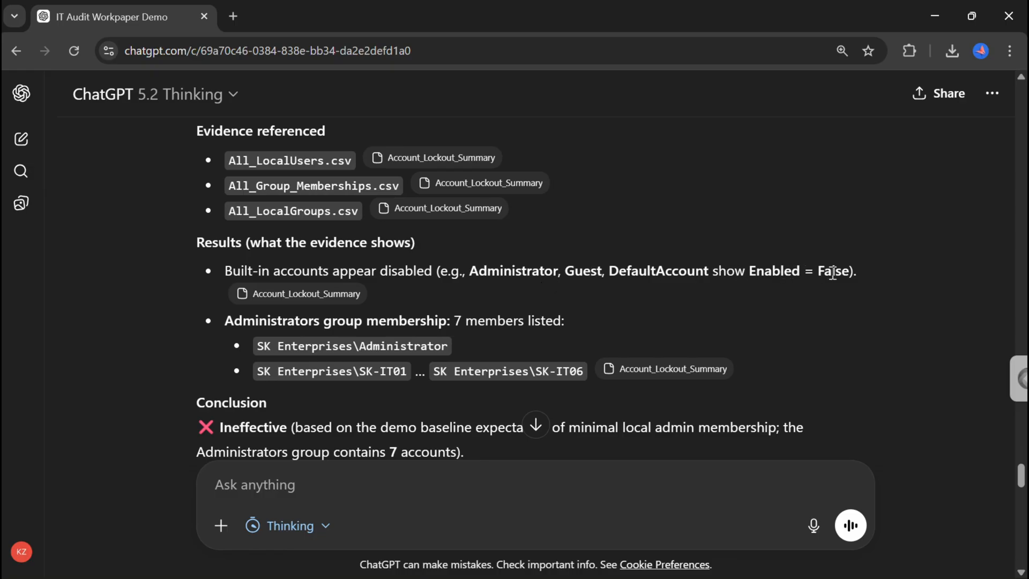
scroll(775, 323, "down", 1)
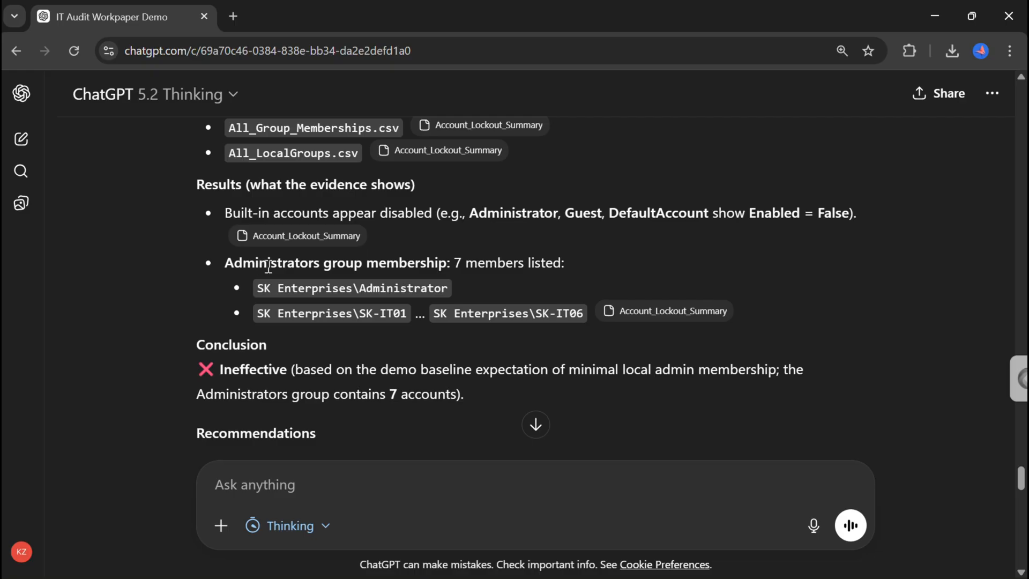
scroll(586, 292, "down", 1)
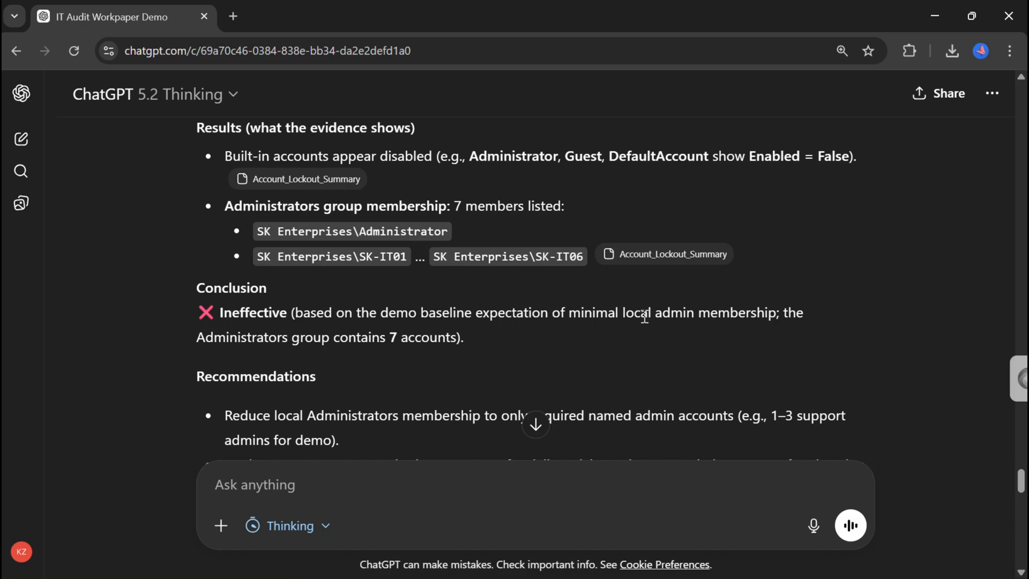
scroll(695, 349, "down", 2)
scroll(697, 352, "down", 1)
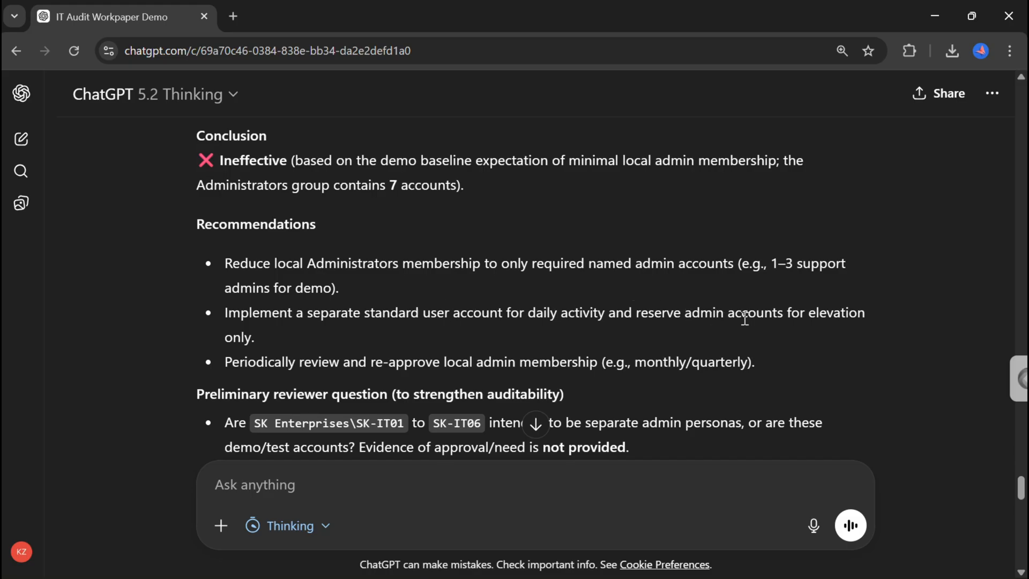
scroll(486, 343, "down", 1)
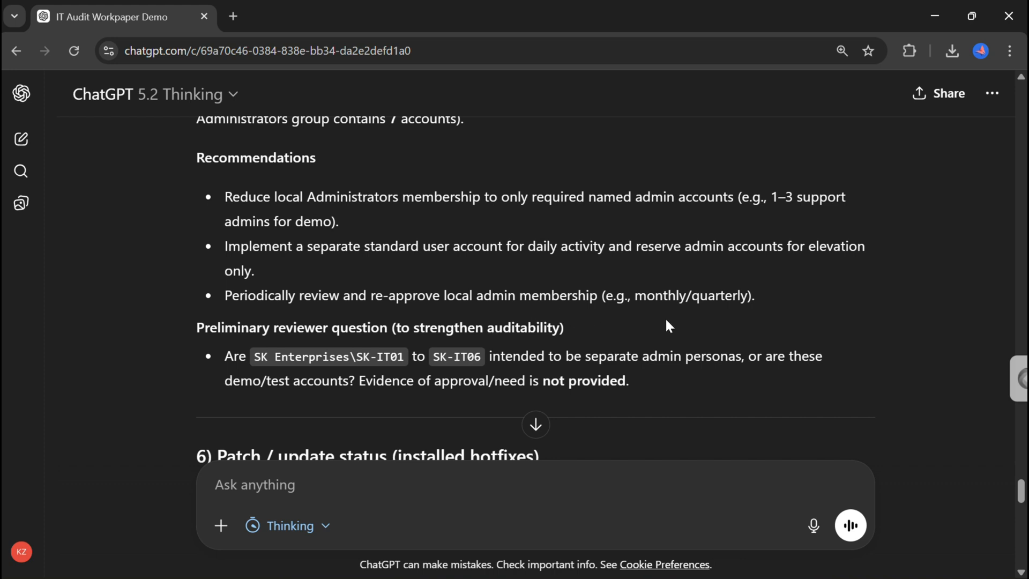
scroll(667, 321, "down", 1)
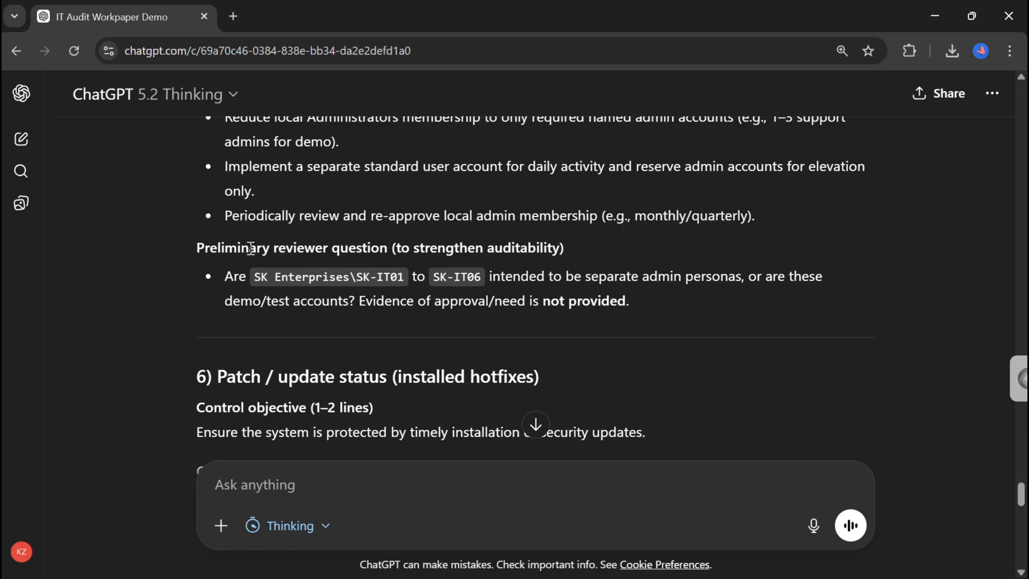
Highlight the preliminary reviewer question about the admin accounts to draw attention to it.
left_click_drag(257, 277, 490, 280)
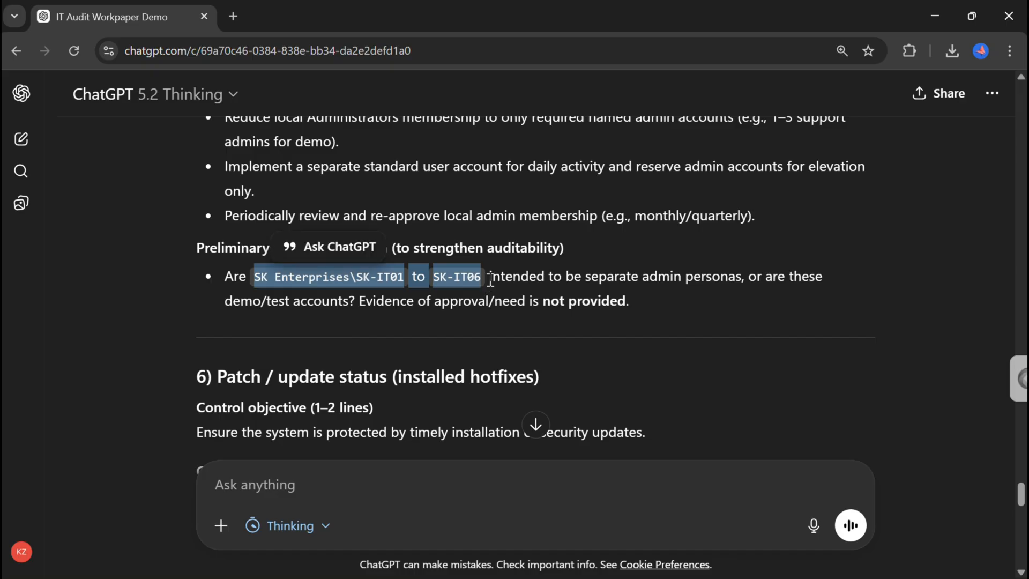
left_click(697, 253)
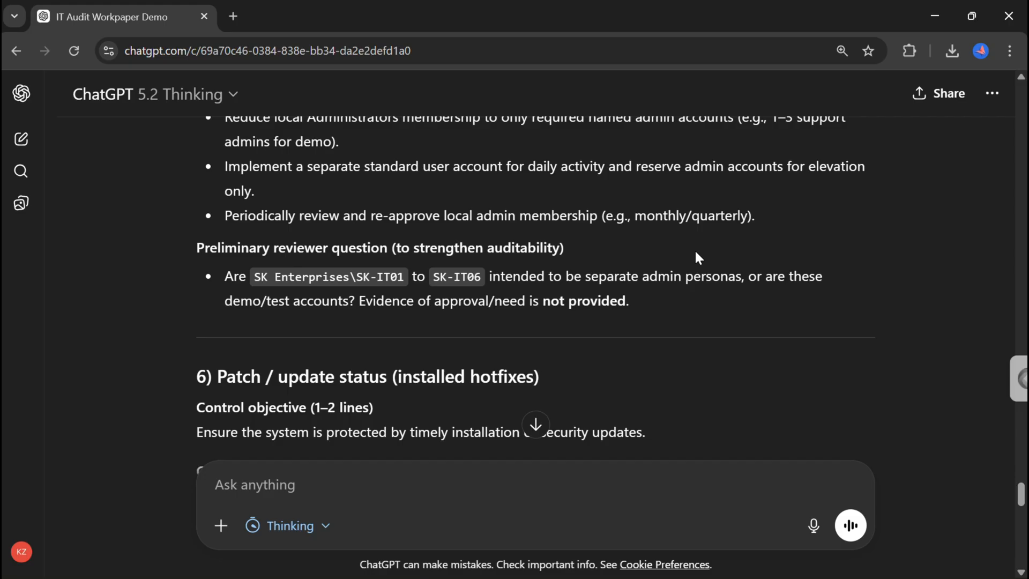
left_click_drag(656, 301, 209, 275)
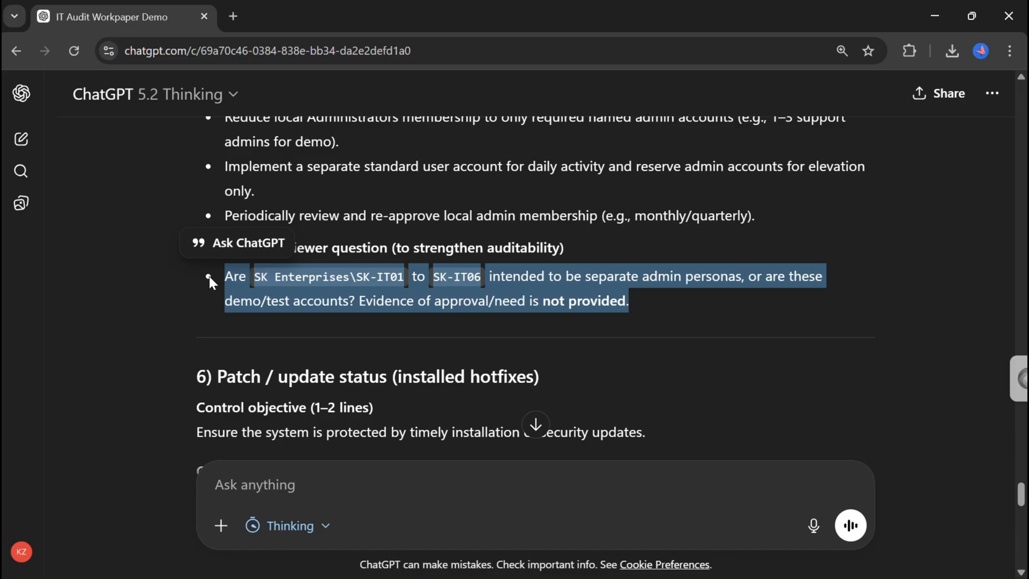
left_click(674, 304)
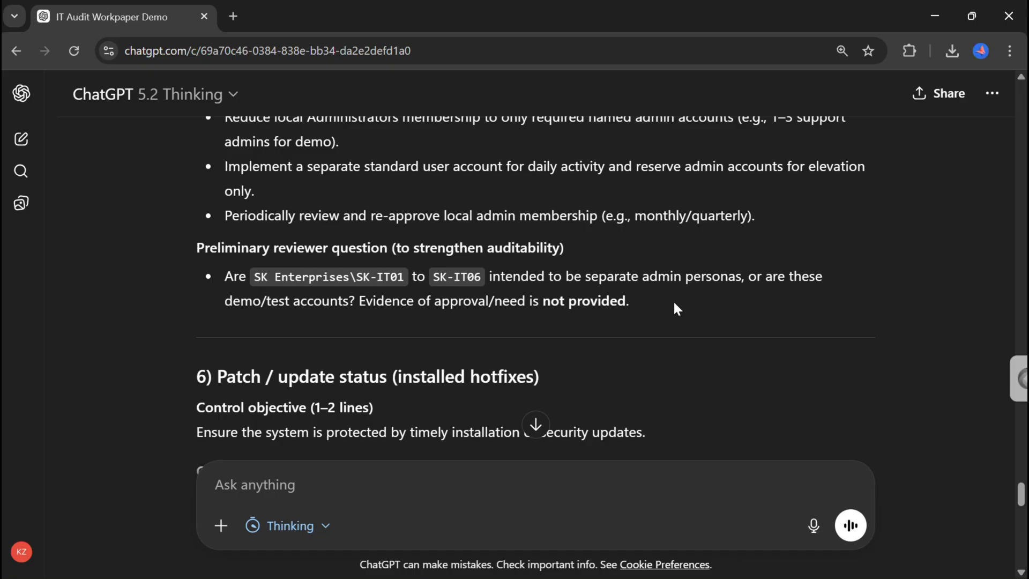
Review the patch / update status section's criteria, evidence, results and conclusion.
scroll(713, 303, "up", 2)
scroll(713, 304, "down", 1)
scroll(714, 303, "down", 1)
scroll(750, 387, "down", 4)
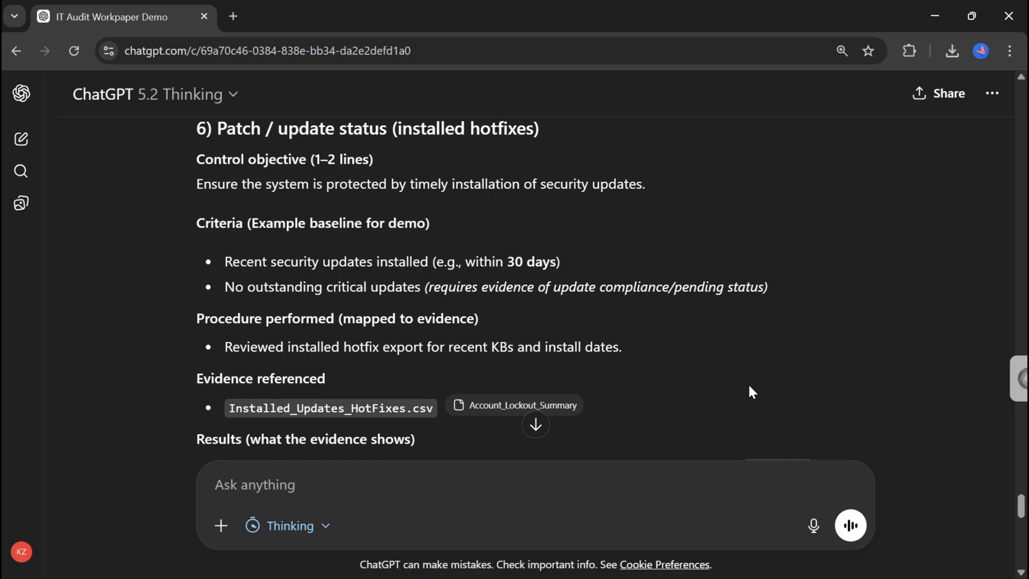
scroll(751, 392, "down", 1)
scroll(749, 387, "down", 5)
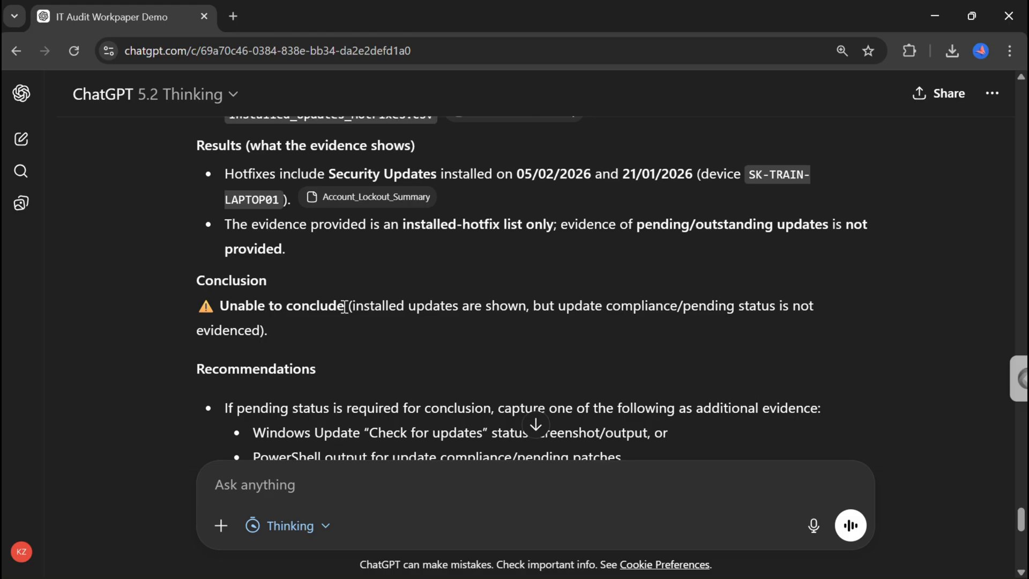
scroll(346, 306, "up", 1)
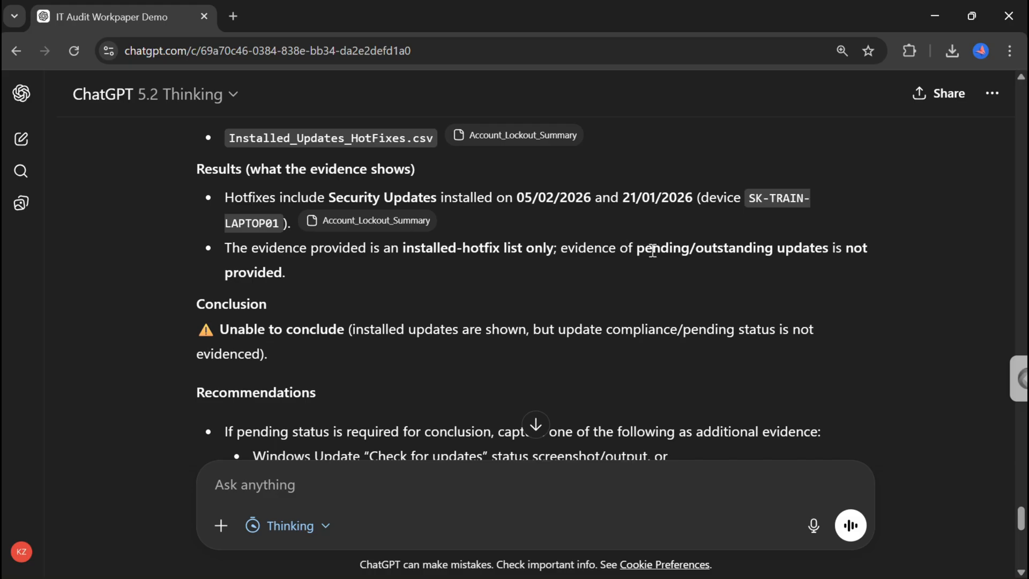
Read the patch / update status section's recommendations for additional evidence.
scroll(454, 292, "down", 3)
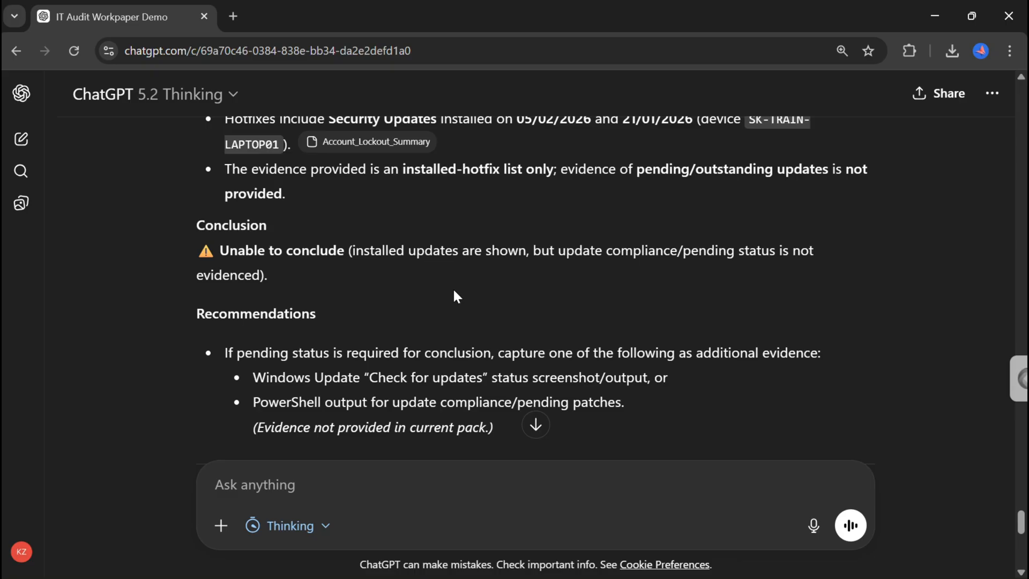
scroll(454, 291, "down", 1)
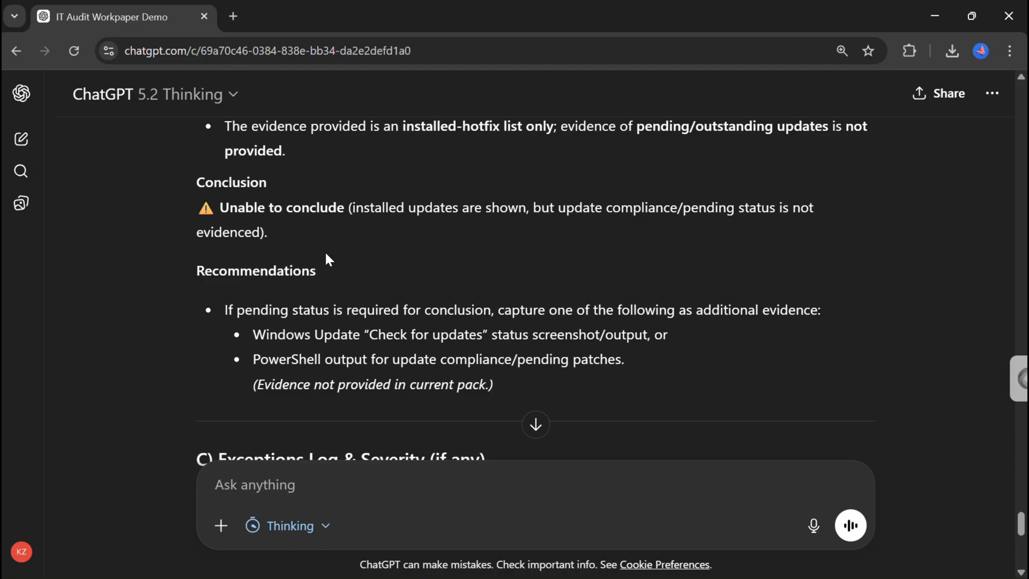
scroll(392, 303, "down", 1)
scroll(392, 303, "down", 3)
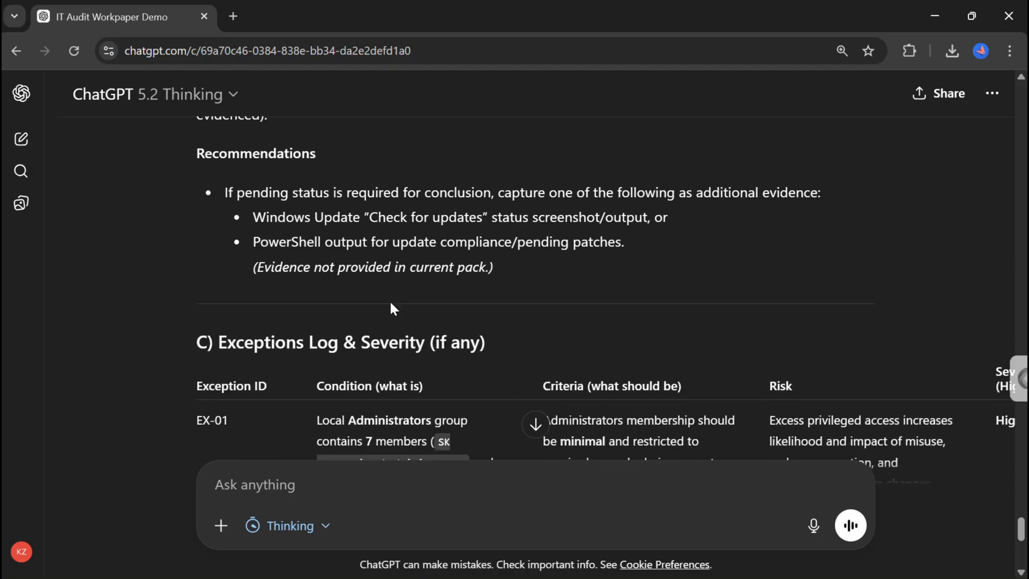
Review the exceptions log table across all its columns for both exceptions, including severity, recommendation and evidence reference.
scroll(390, 301, "down", 1)
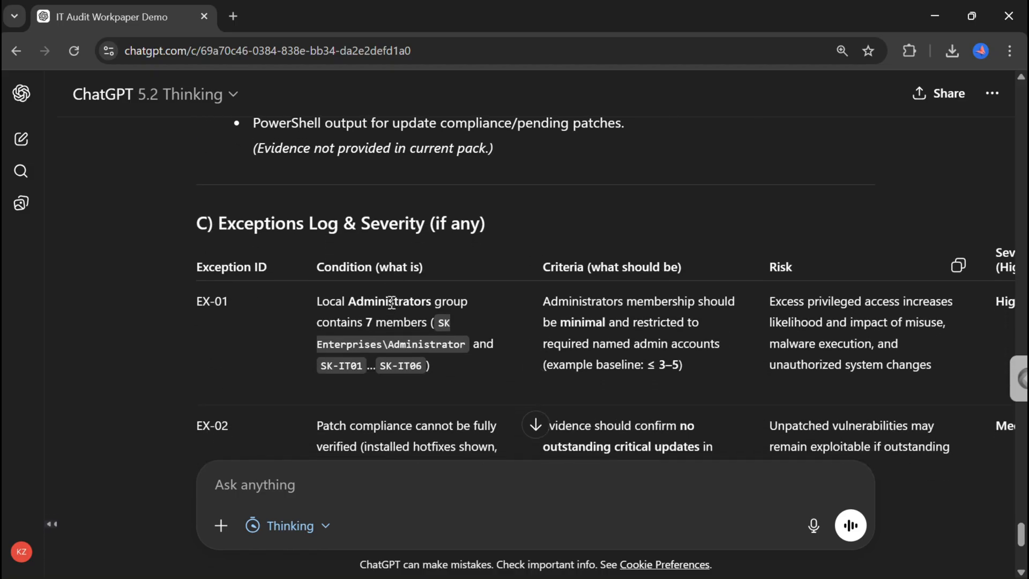
scroll(392, 303, "down", 1)
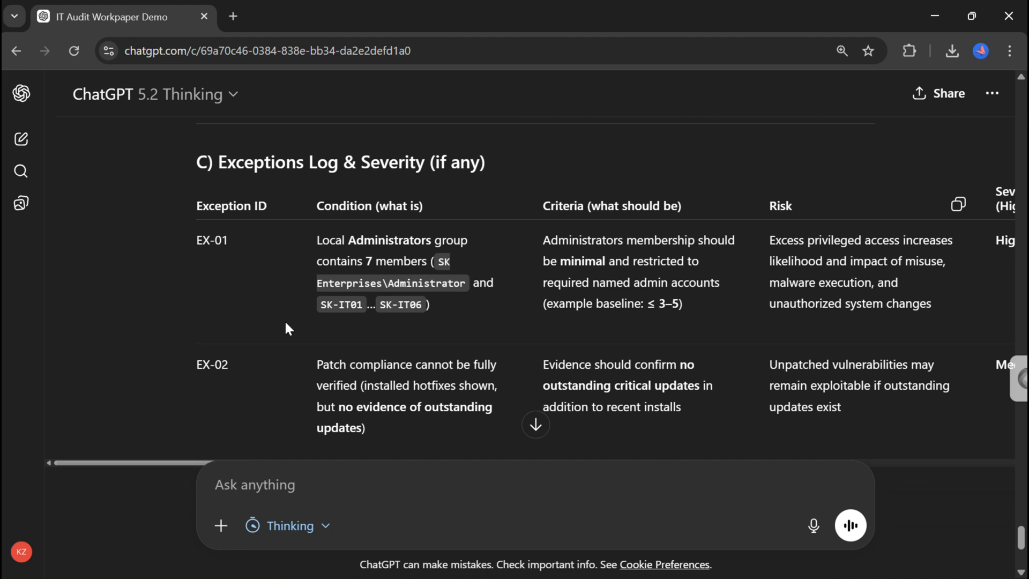
scroll(256, 341, "down", 1)
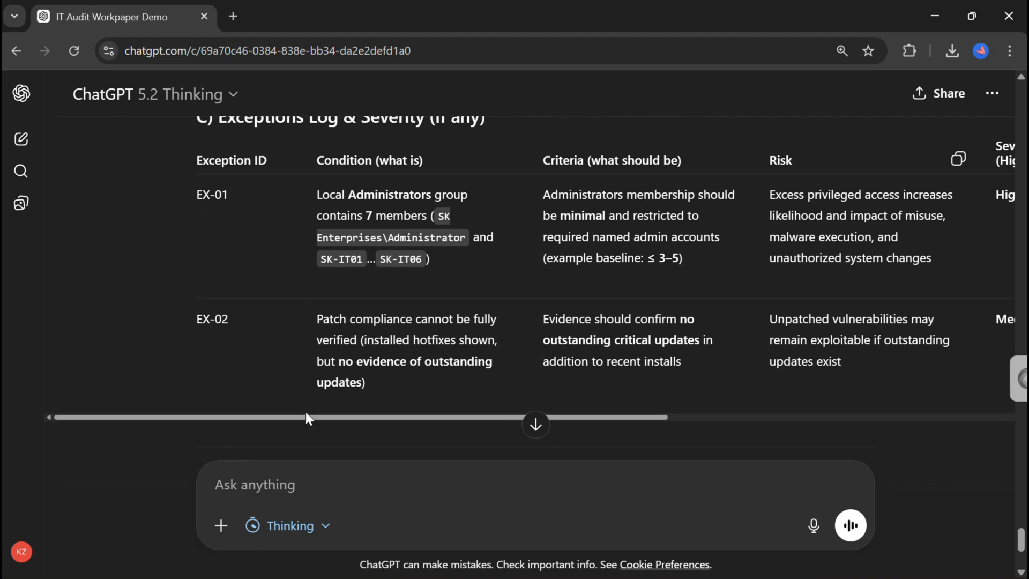
left_click_drag(306, 413, 312, 438)
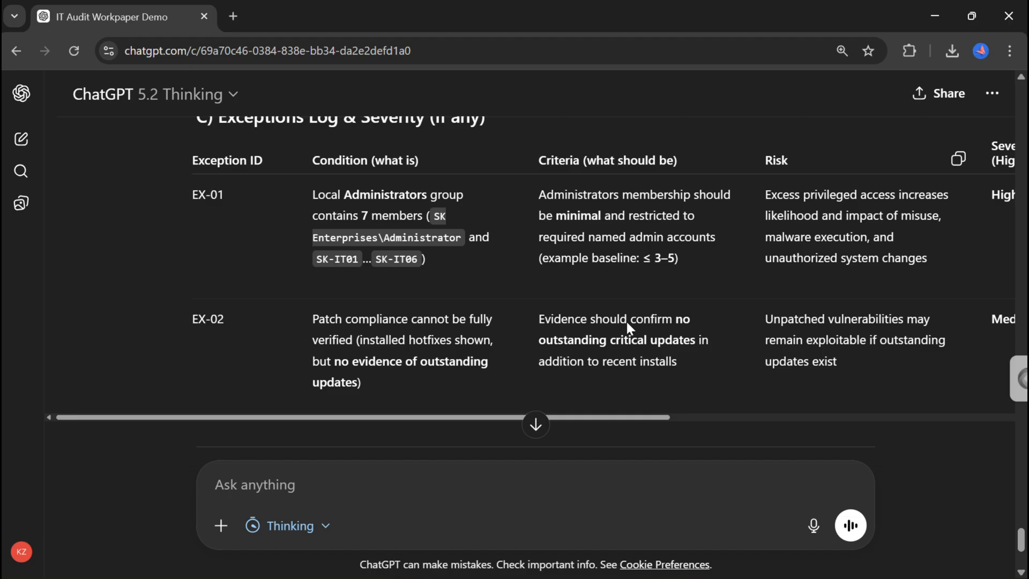
left_click_drag(611, 418, 688, 419)
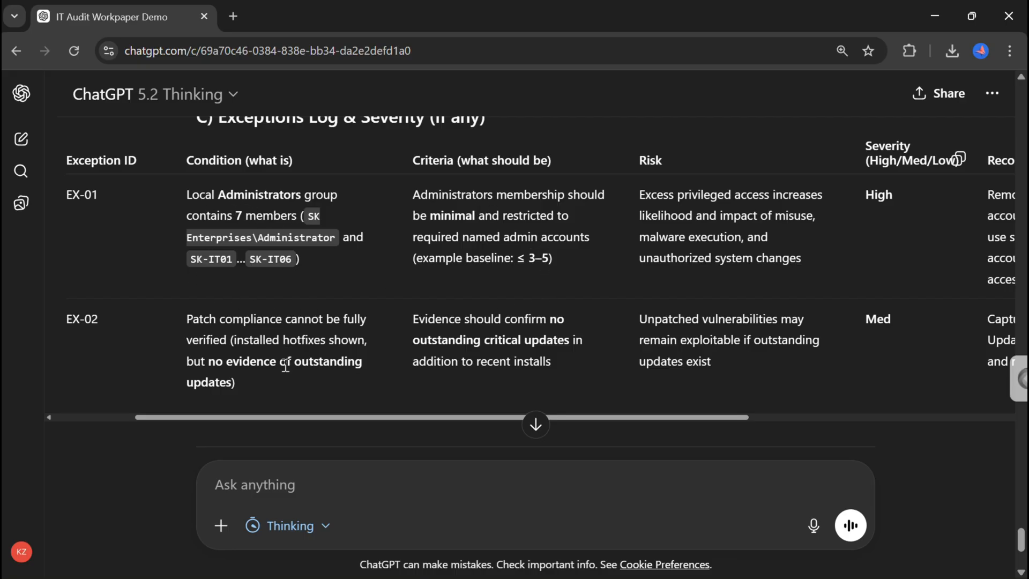
left_click_drag(656, 417, 928, 395)
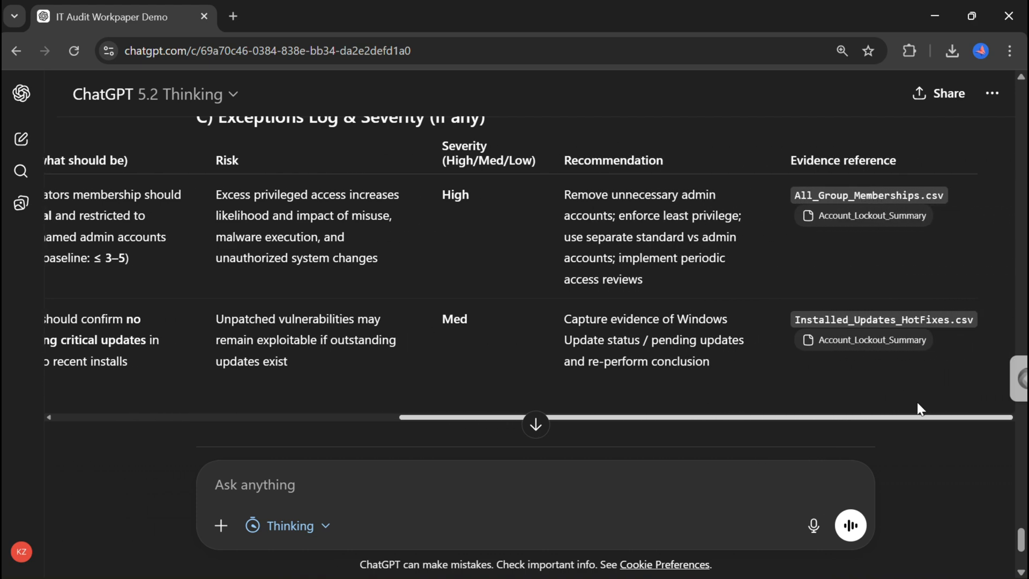
left_click_drag(915, 411, 777, 413)
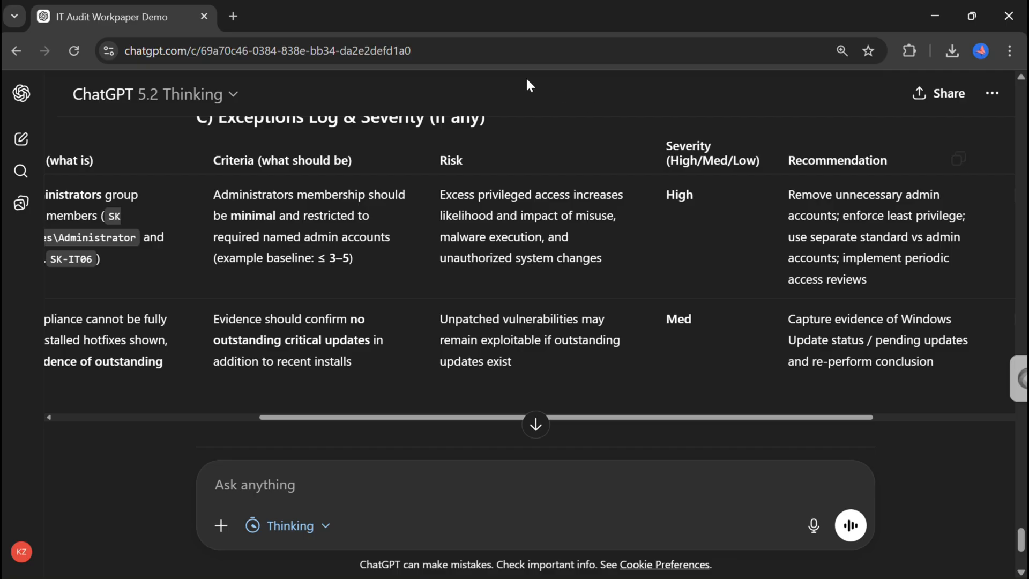
left_click_drag(454, 160, 562, 333)
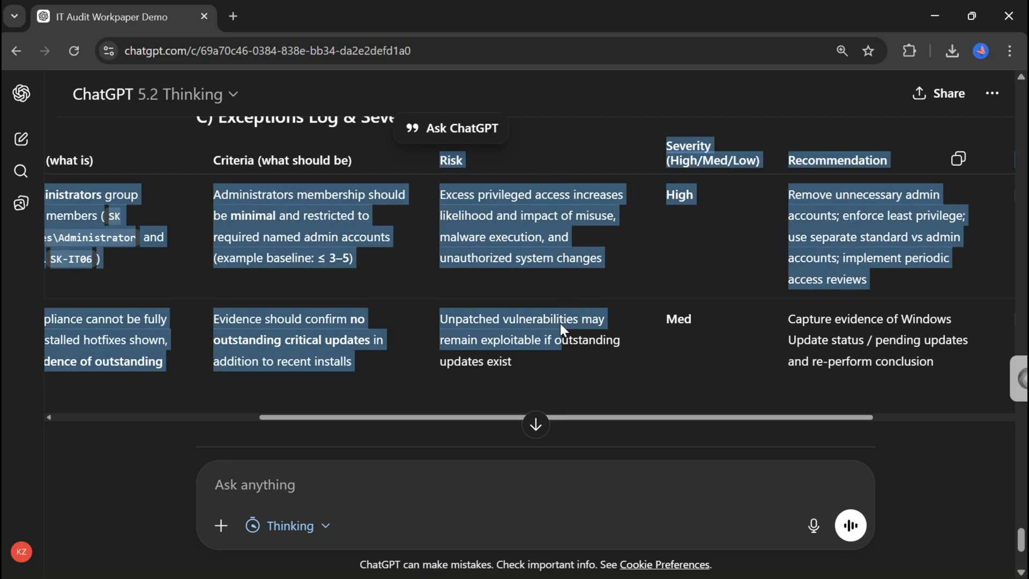
left_click(648, 267)
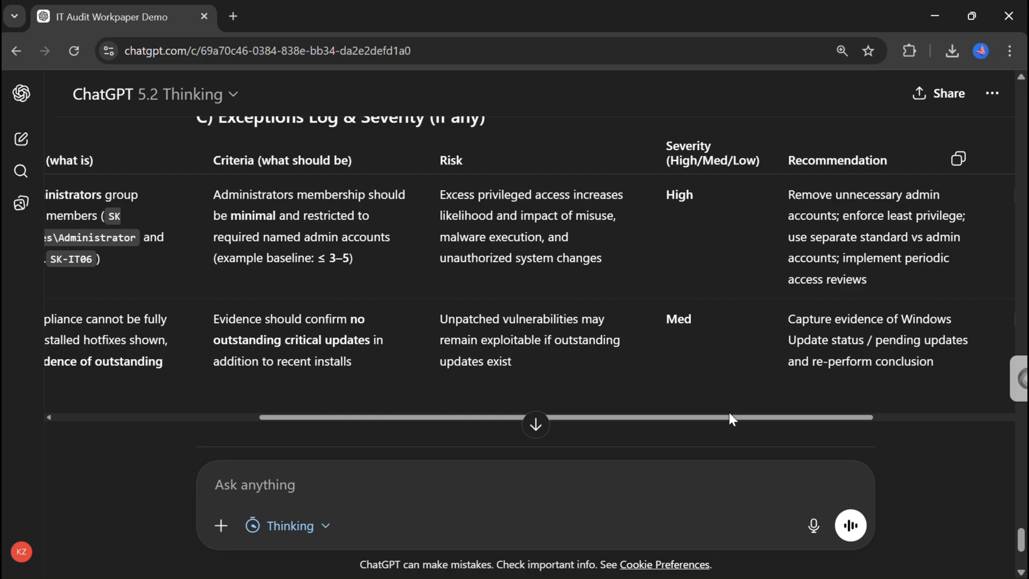
left_click_drag(730, 416, 878, 418)
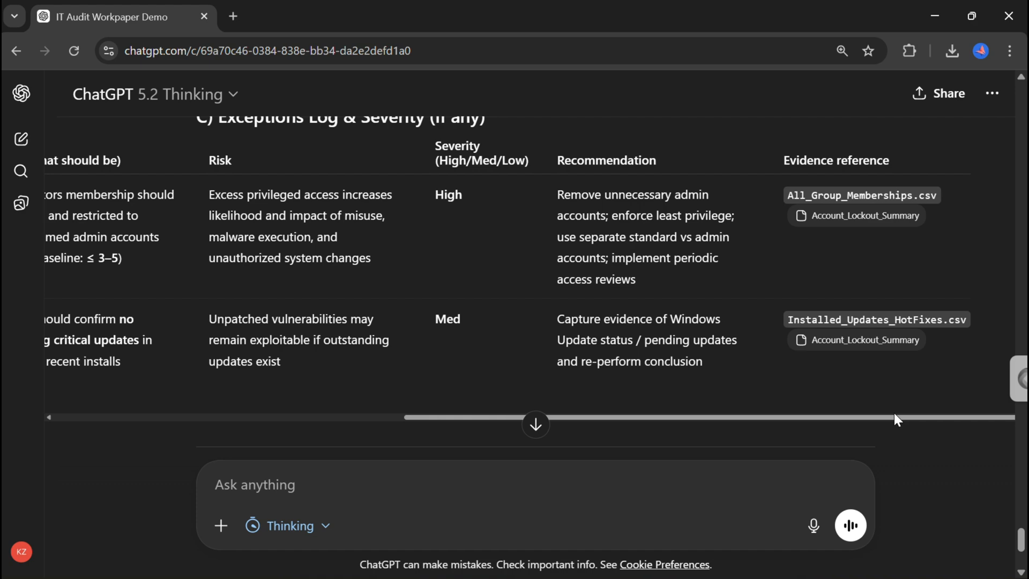
left_click_drag(894, 418, 381, 415)
Ask ChatGPT: "No, can you output the results above into an excel workbook with 3 clear tabs for each of the sections above.".
scroll(375, 330, "down", 4)
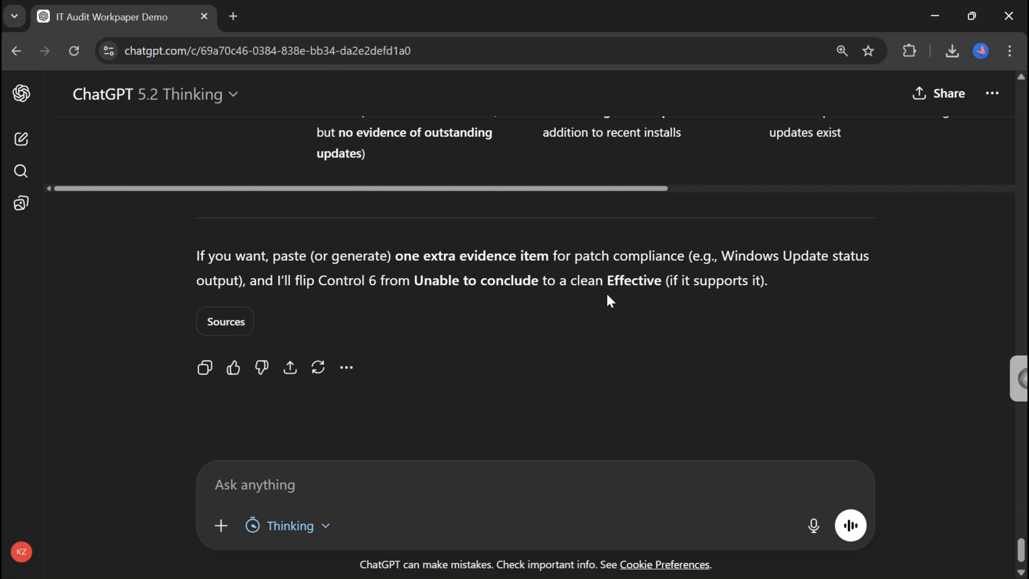
left_click(383, 465)
type("No")
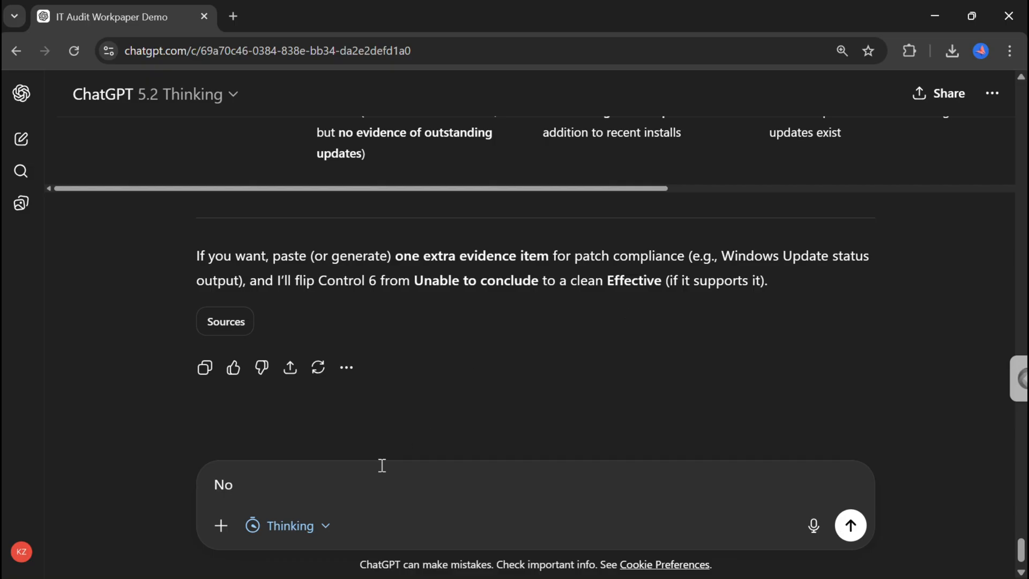
type(", can you output the r")
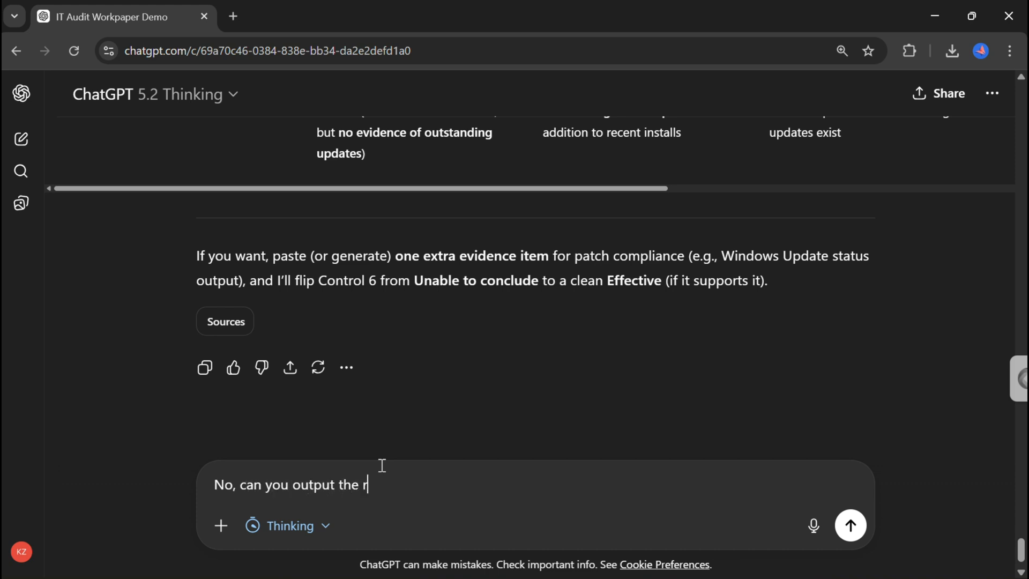
type("esults above into an excel workbook wi")
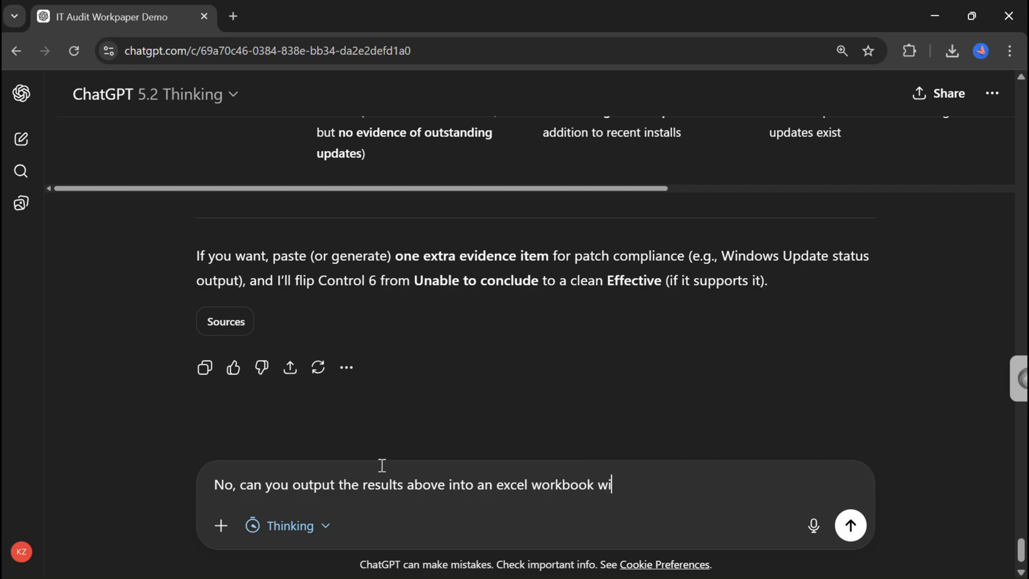
type("th 3 clear tabs for ")
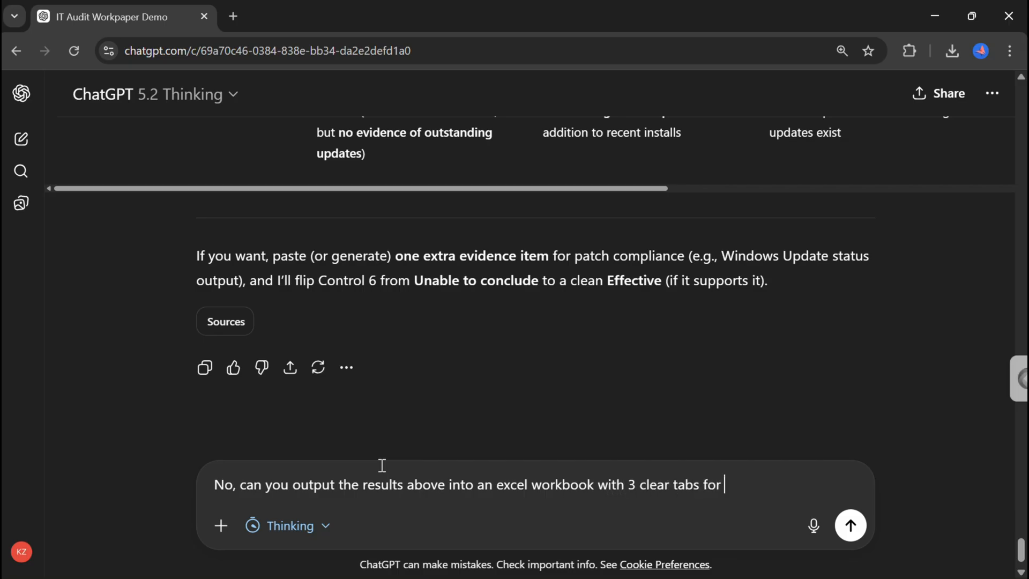
type("each of the section")
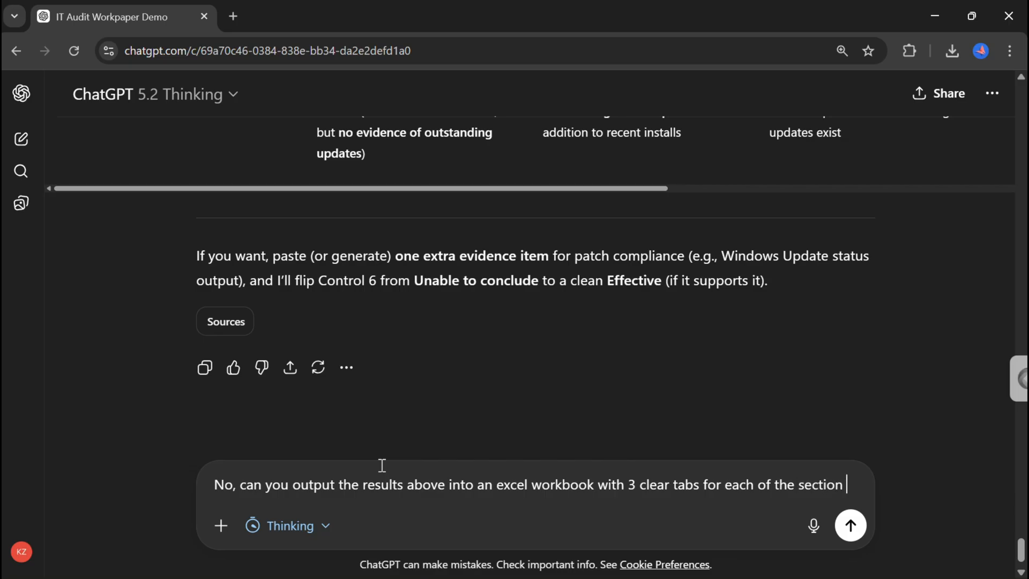
key("BackSpace")
type("s above.")
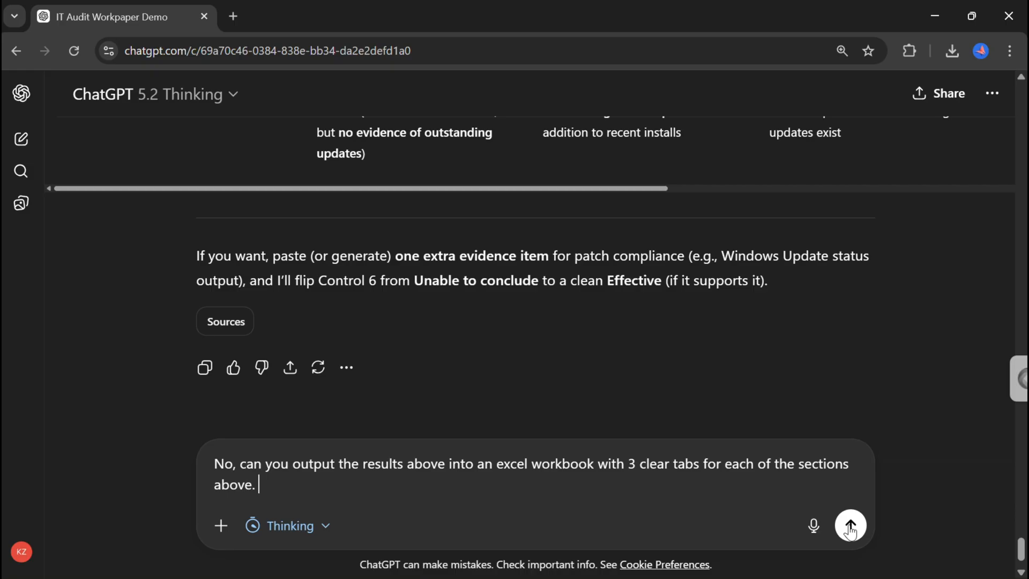
left_click(851, 527)
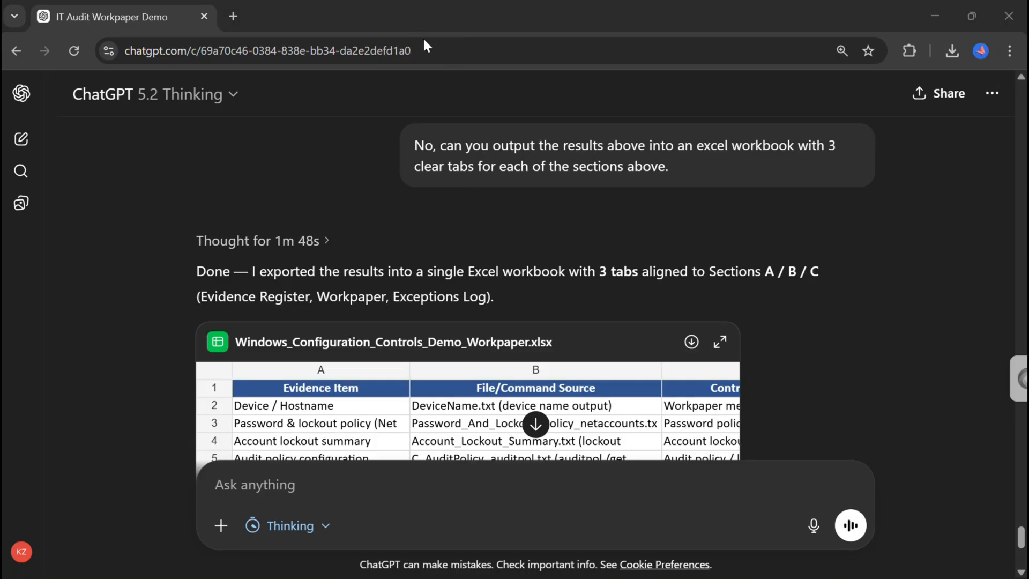
Scroll through the generated workbook preview and its sheet tabs.
mouse_move(528, 210)
scroll(648, 235, "down", 1)
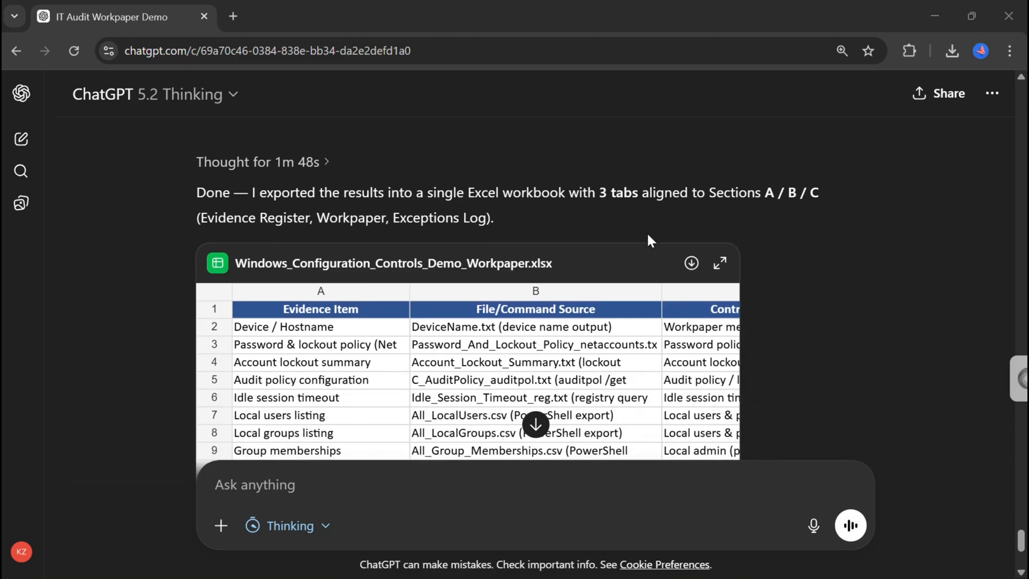
scroll(648, 235, "down", 1)
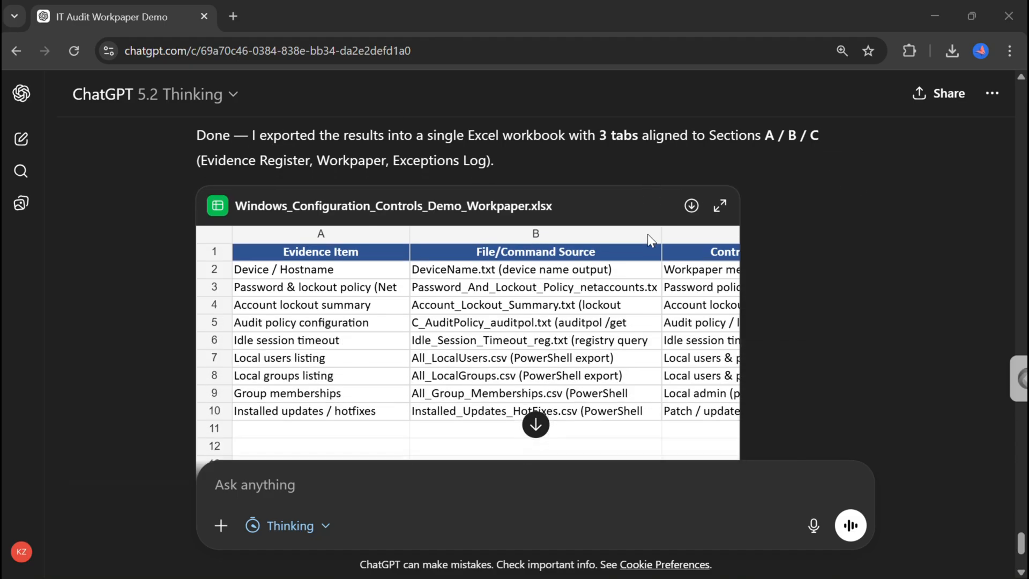
scroll(648, 235, "up", 1)
scroll(648, 235, "down", 1)
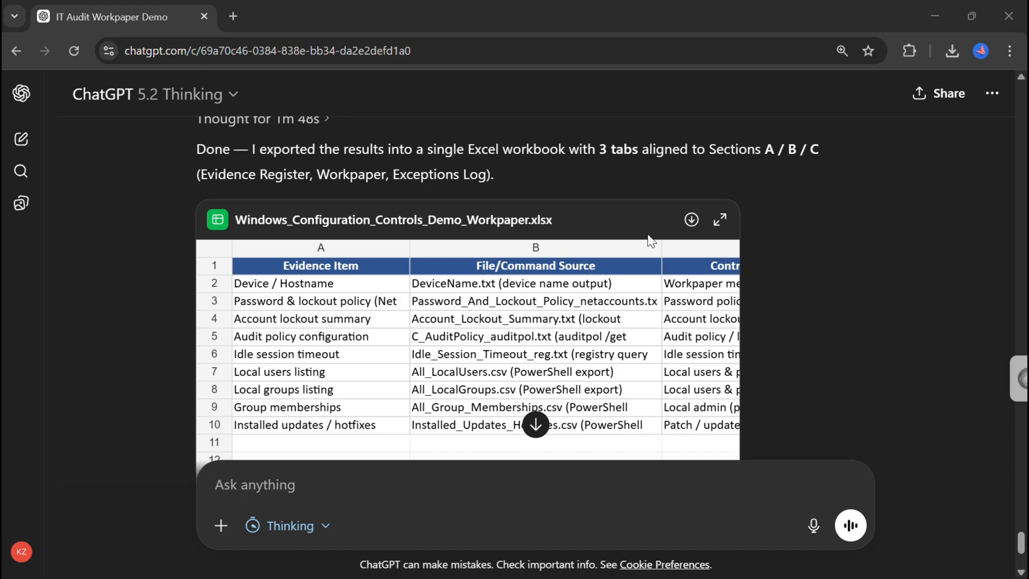
scroll(650, 240, "down", 2)
scroll(649, 240, "down", 3)
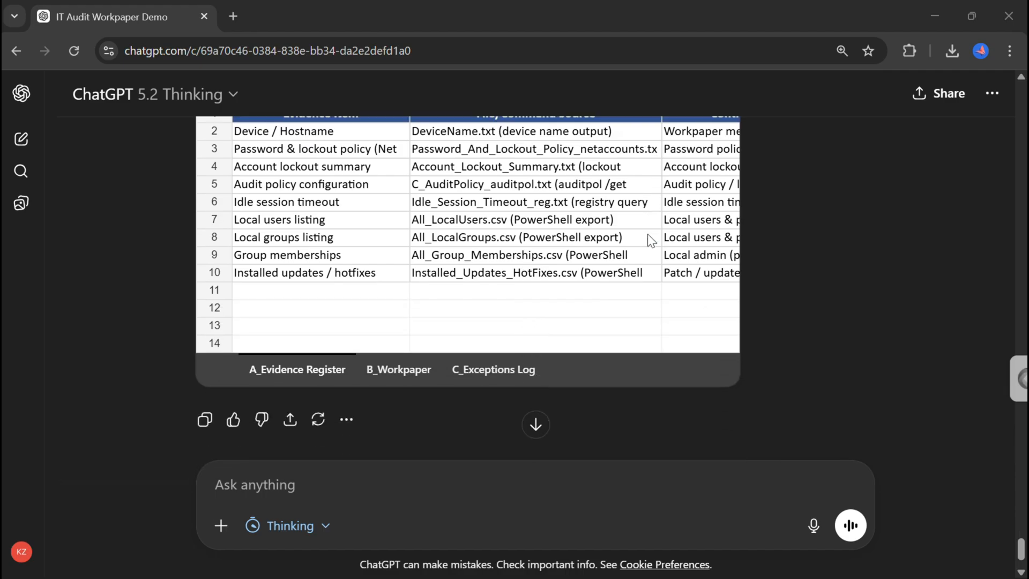
scroll(648, 240, "up", 3)
scroll(648, 234, "up", 1)
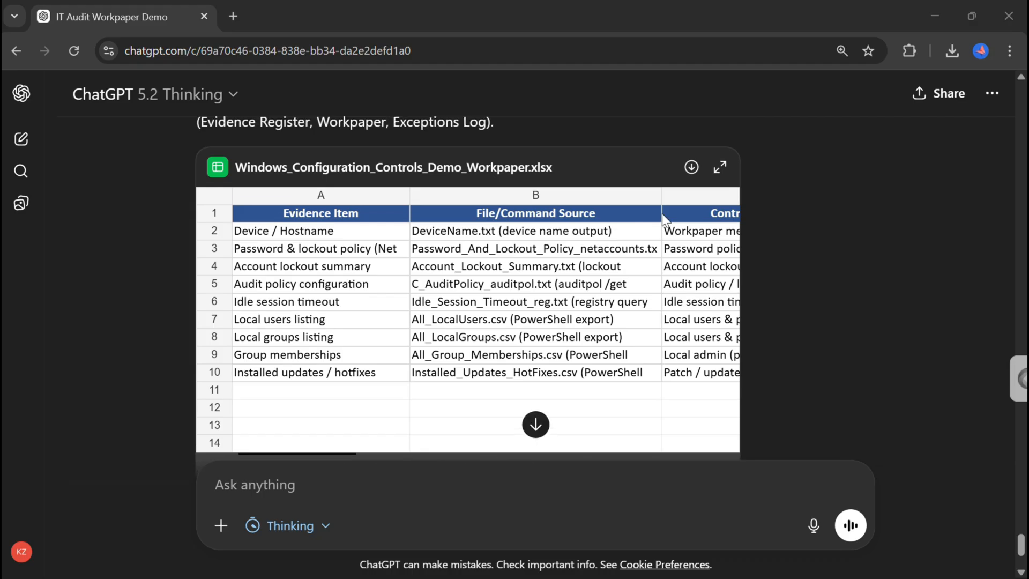
Open the workbook in full view and inspect the header and cells of the evidence register sheet.
left_click(720, 168)
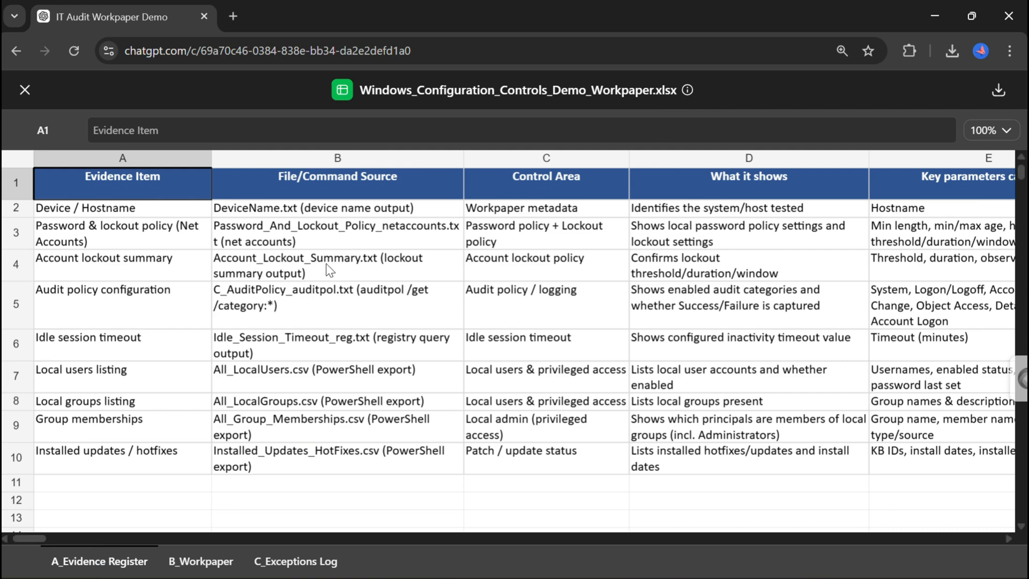
left_click(841, 182)
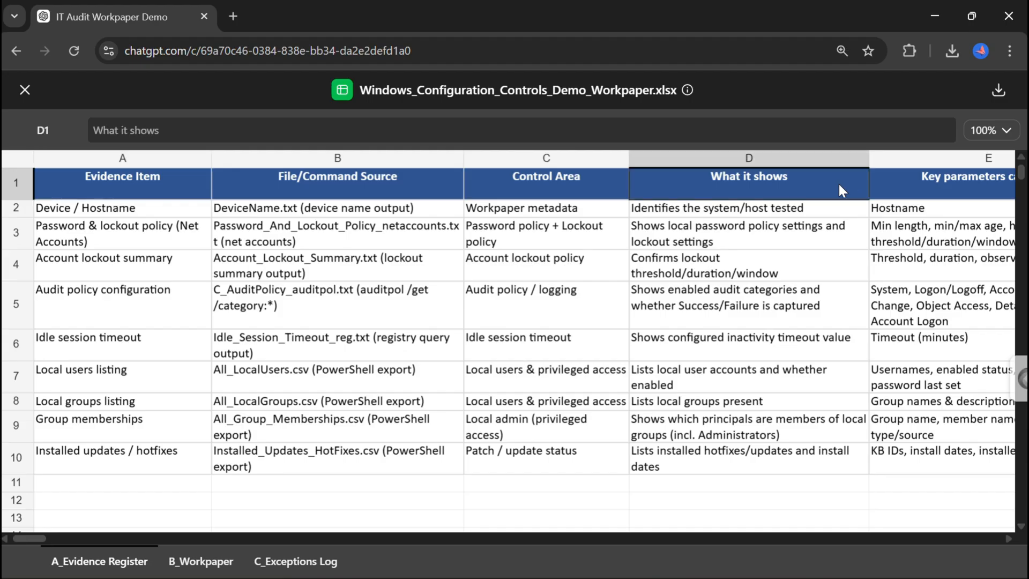
left_click(760, 309)
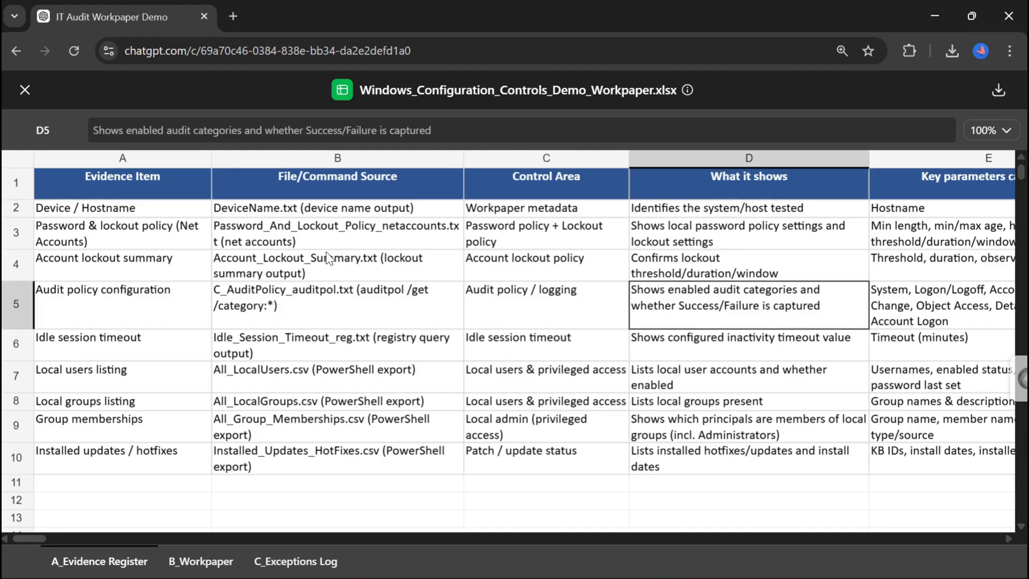
left_click(101, 183)
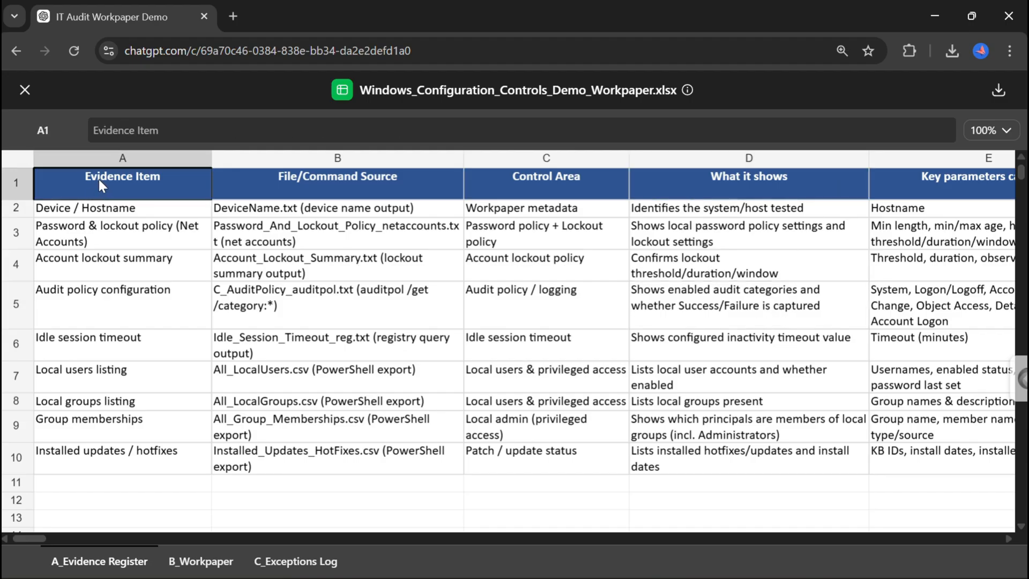
Browse the B_Workpaper and C_Exceptions Log sheets, then return to the A_Evidence Register sheet.
left_click(201, 562)
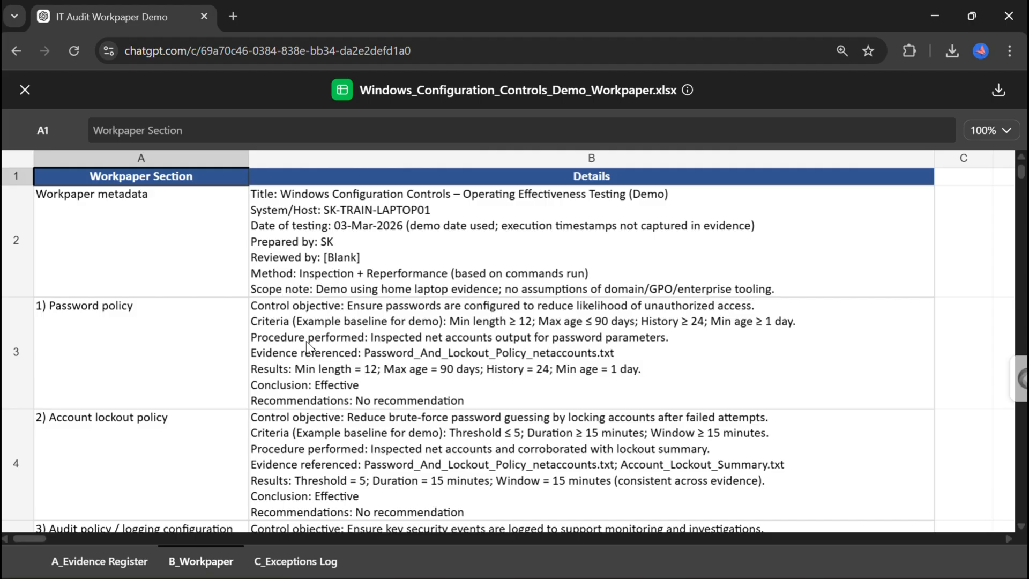
scroll(308, 392, "down", 7)
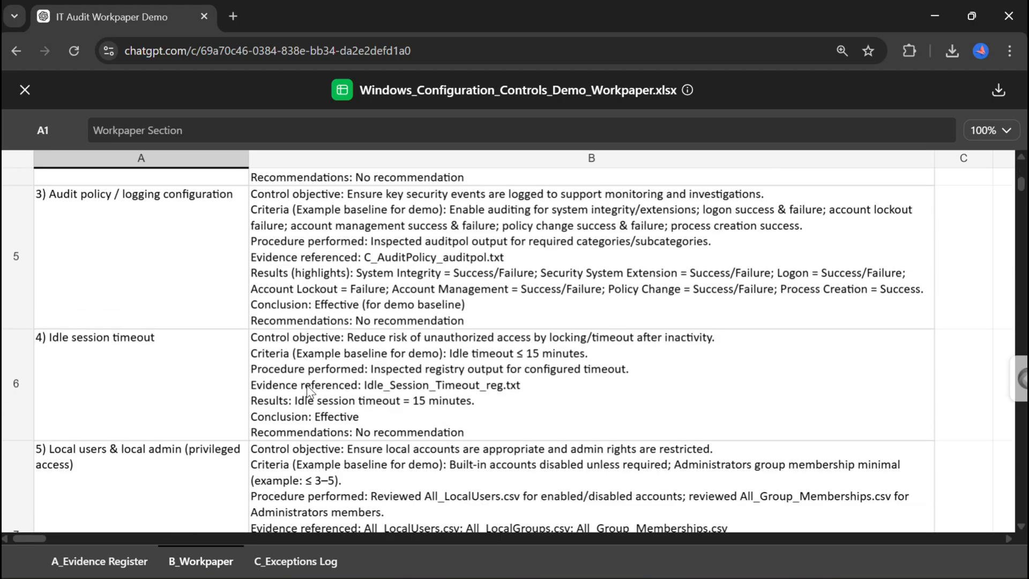
left_click(291, 561)
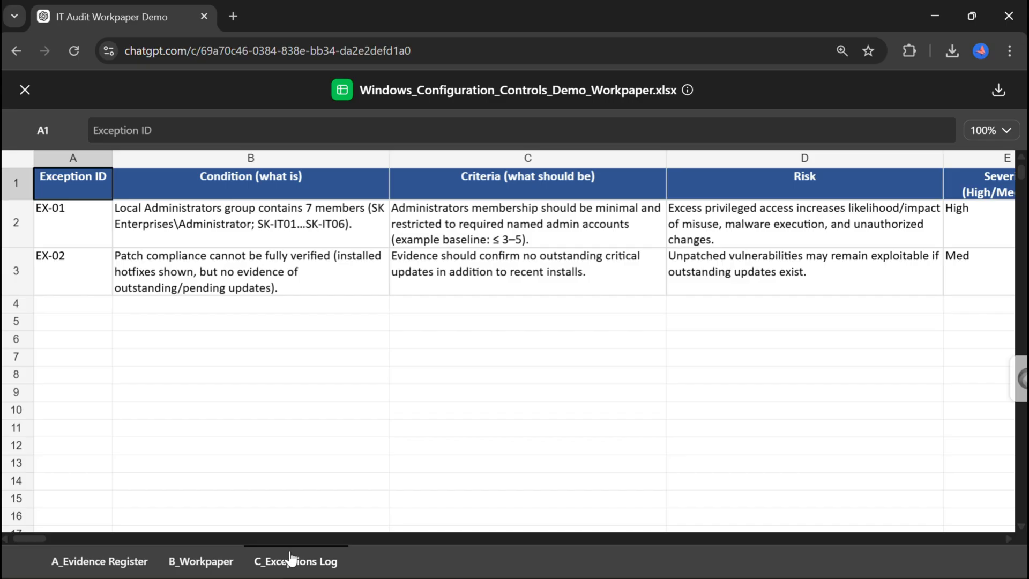
left_click(95, 570)
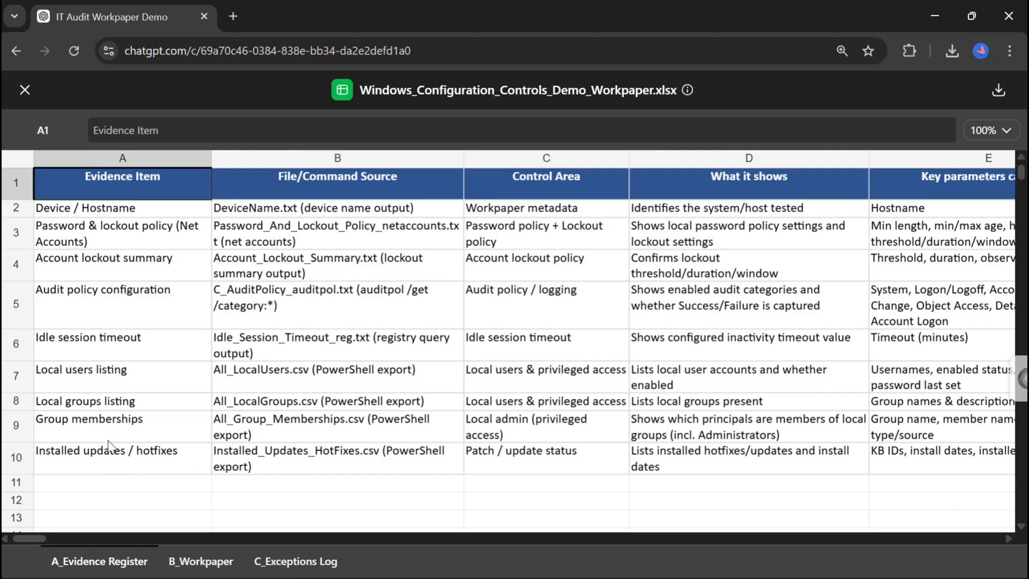
left_click(308, 195)
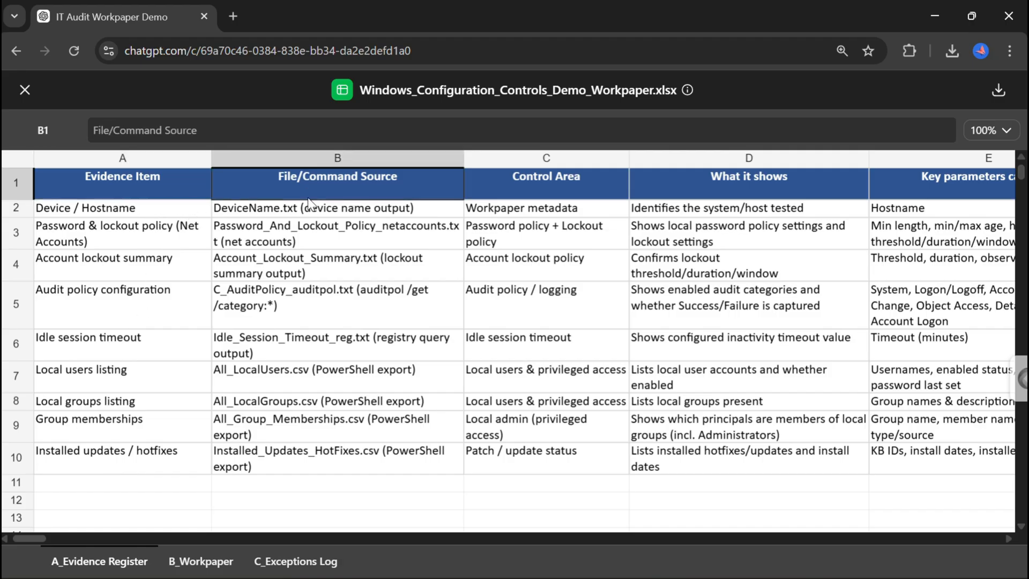
Inspect individual cells across the columns of the A_Evidence Register sheet.
left_click(314, 214)
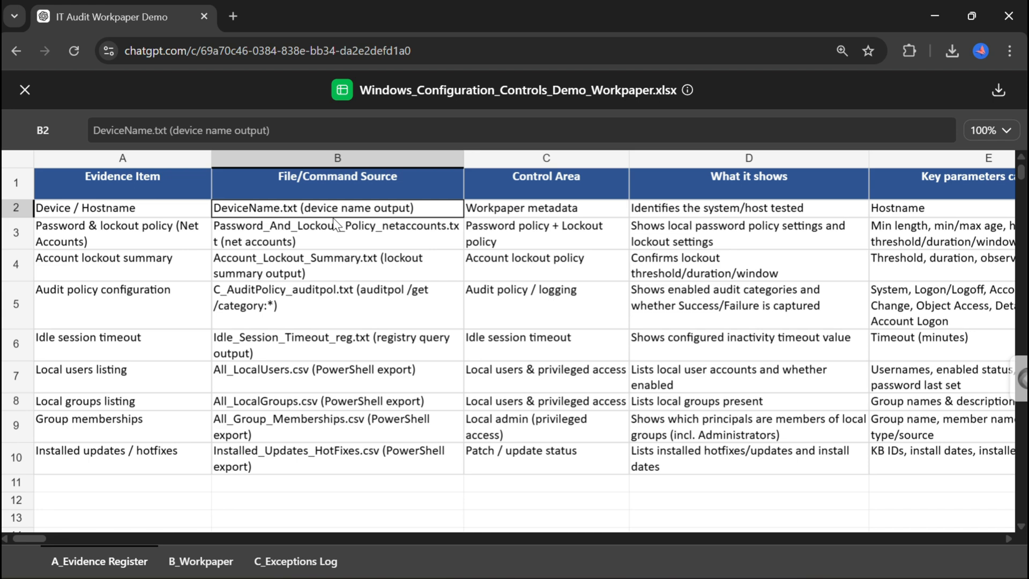
left_click(335, 238)
key("Right")
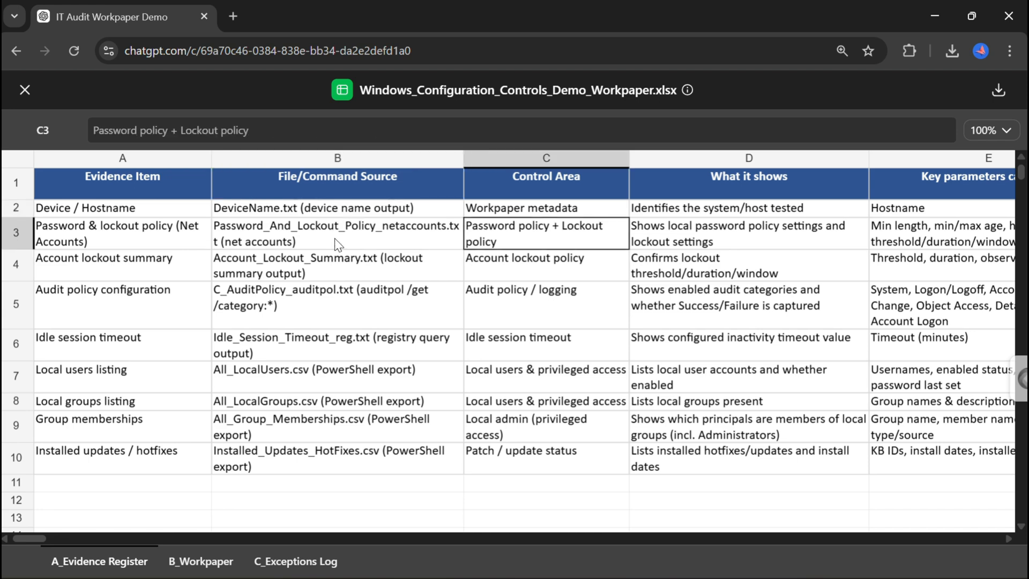
key("Right")
key("Right")
key("Right")
key("Right")
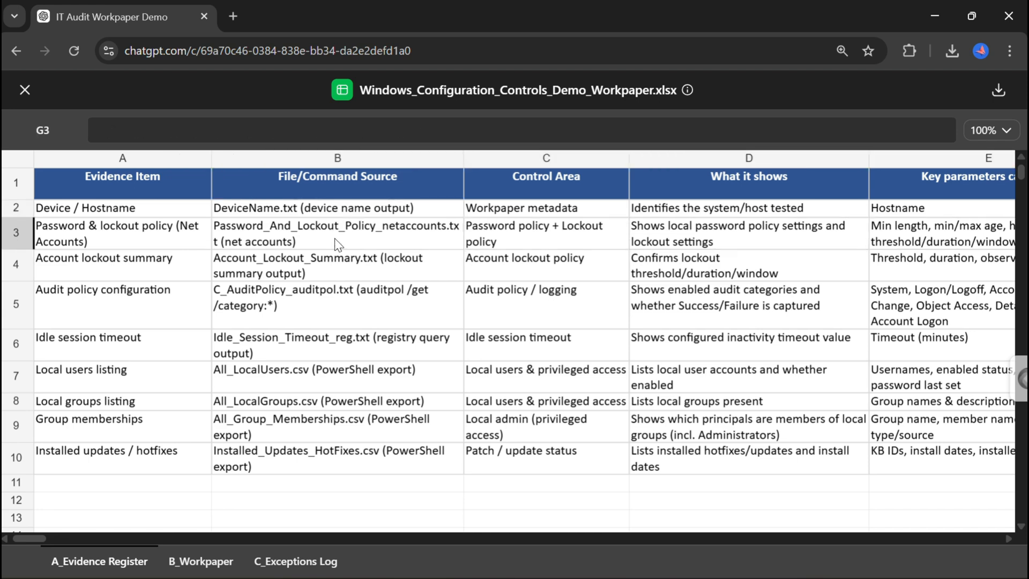
left_click(723, 213)
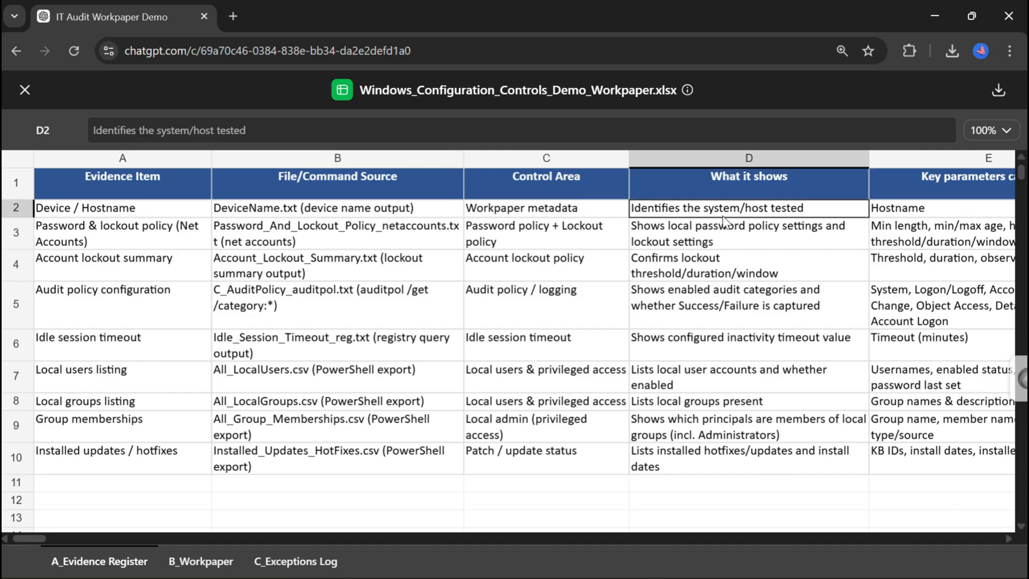
key("Right")
key("Right")
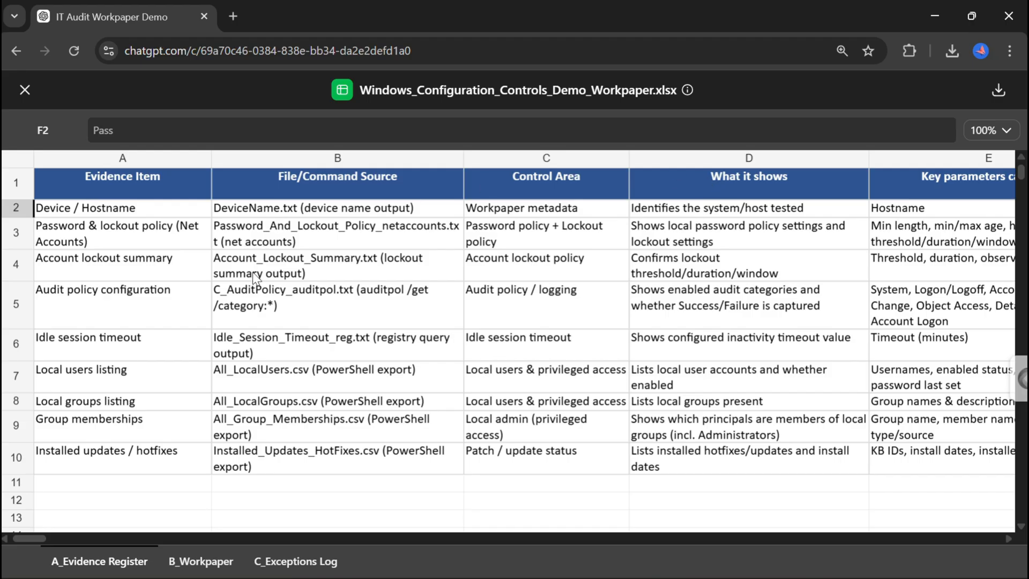
Switch to the B_Workpaper sheet and read through the metadata and control section details.
left_click(187, 562)
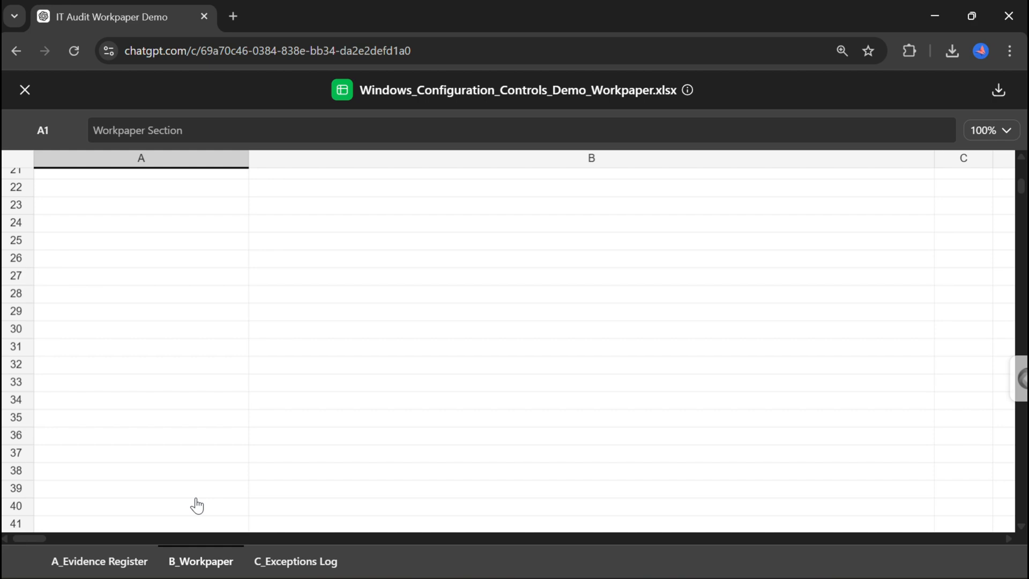
scroll(227, 314, "up", 5)
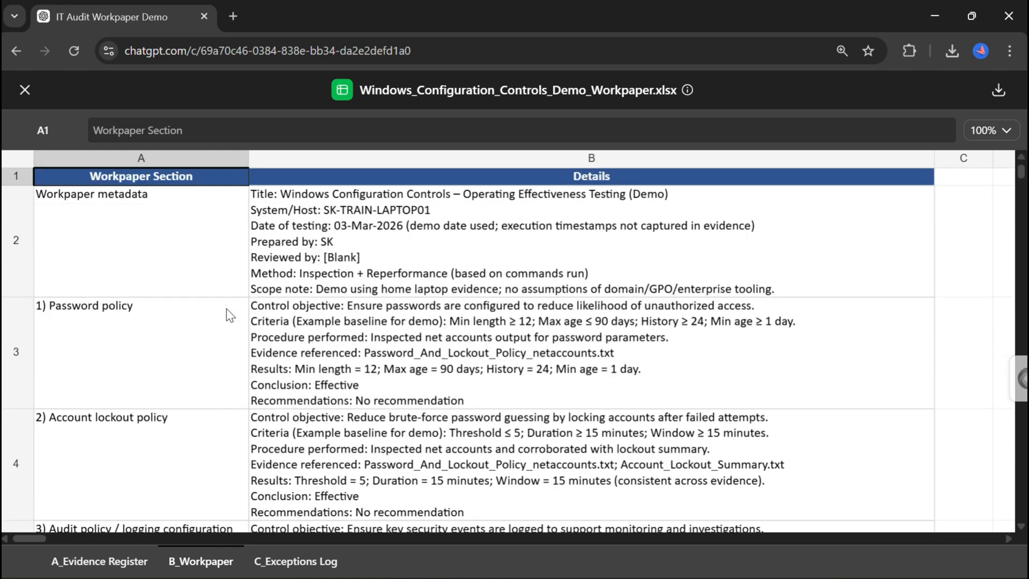
left_click(337, 248)
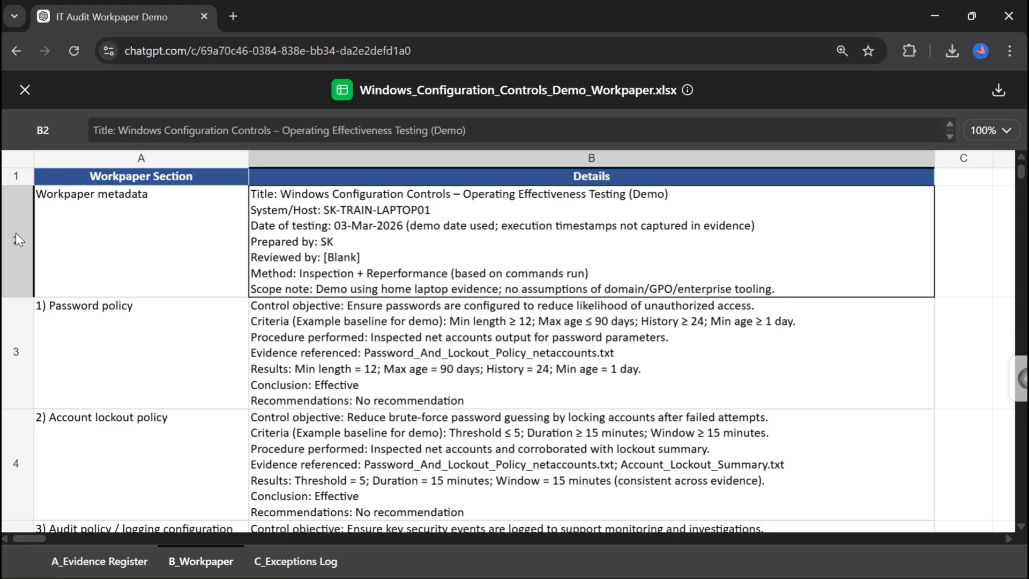
scroll(172, 347, "down", 2)
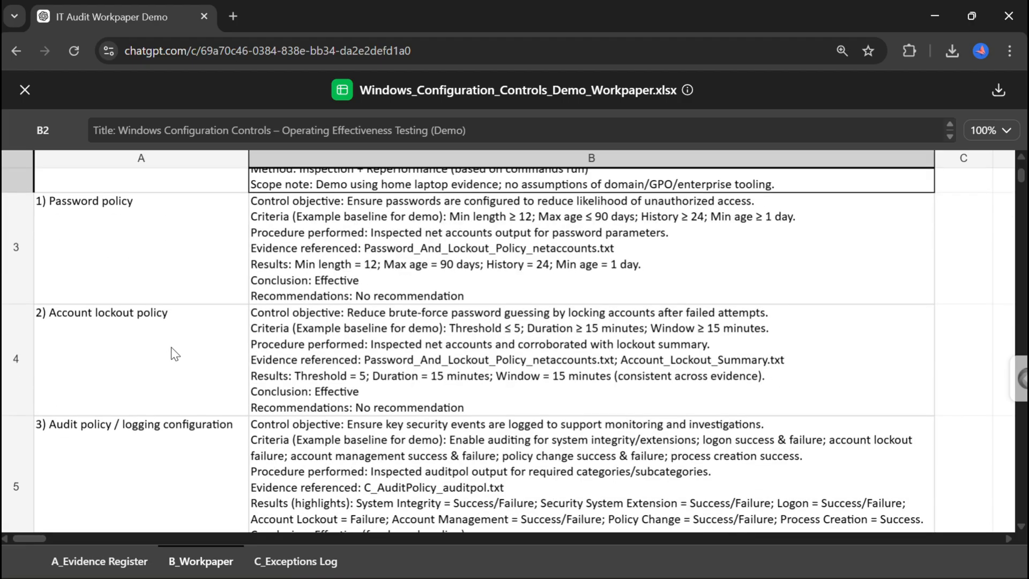
scroll(338, 247, "up", 2)
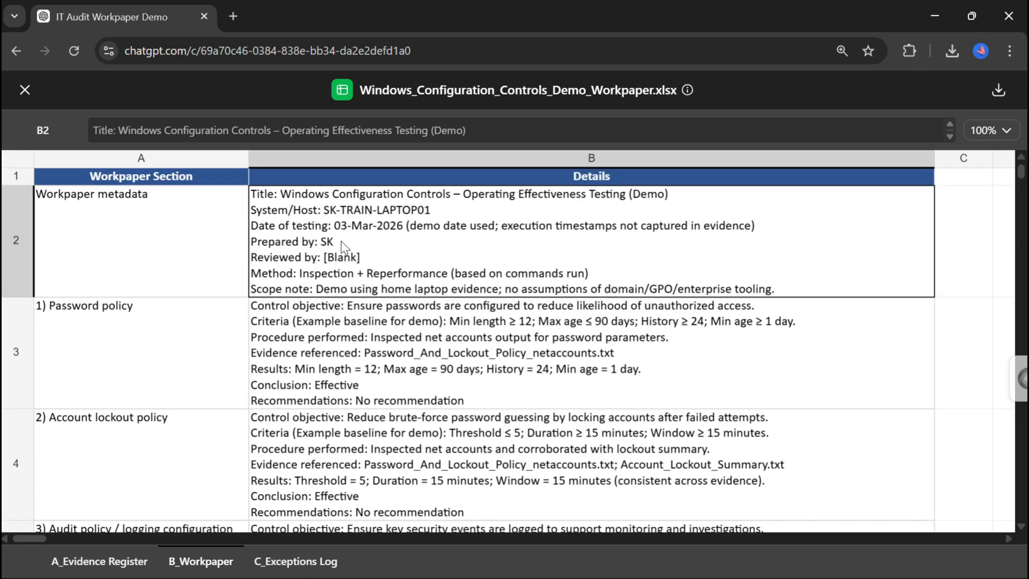
left_click(298, 336)
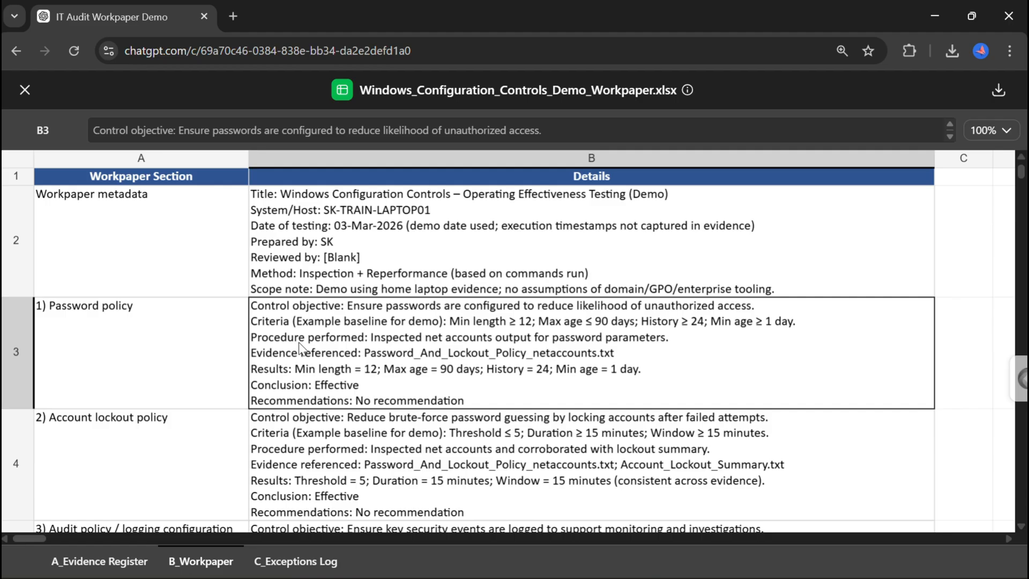
scroll(334, 471, "down", 1)
scroll(335, 472, "down", 4)
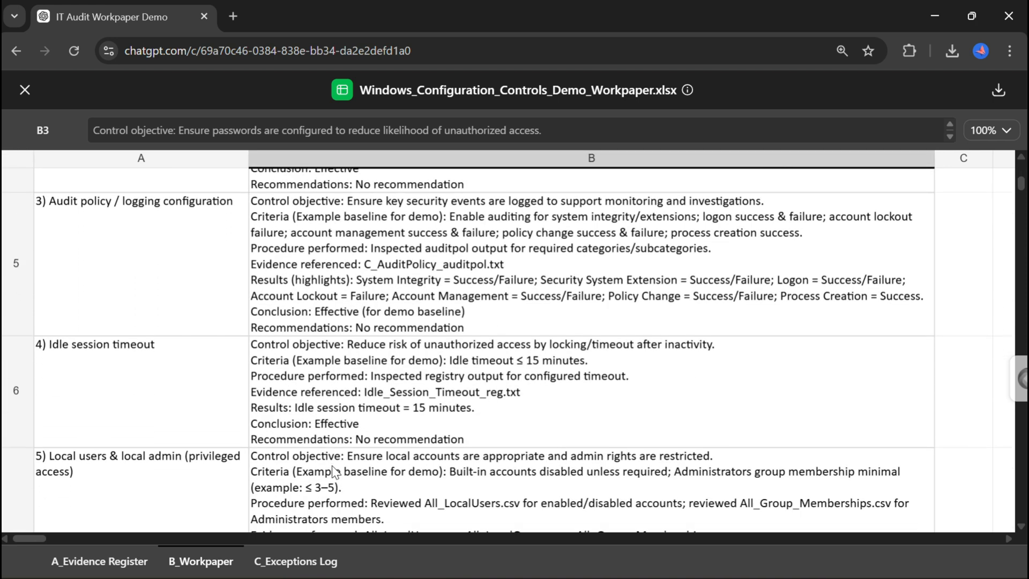
scroll(334, 472, "down", 7)
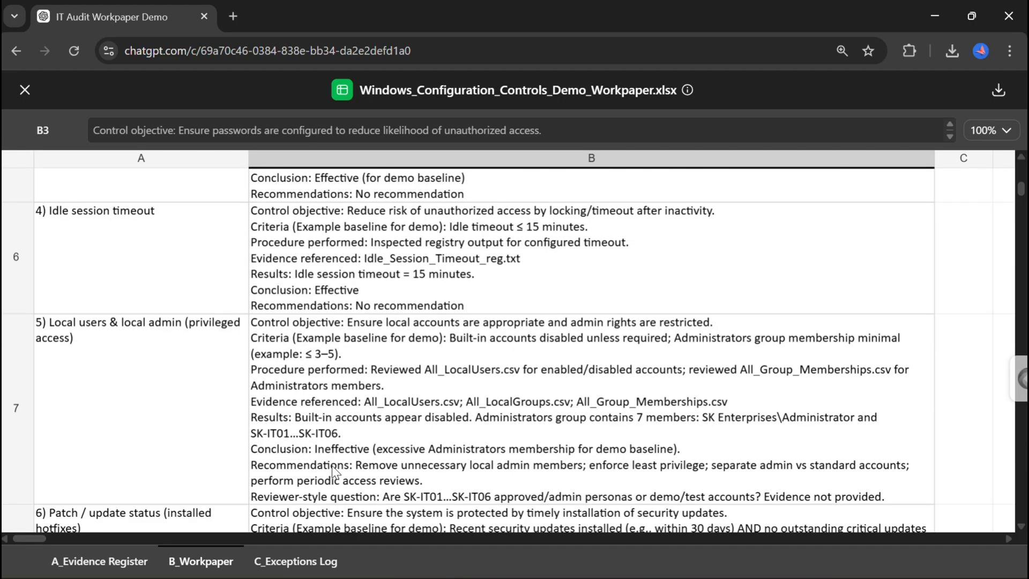
Open the C_Exceptions Log sheet and scroll across its exception columns and rows.
left_click(306, 563)
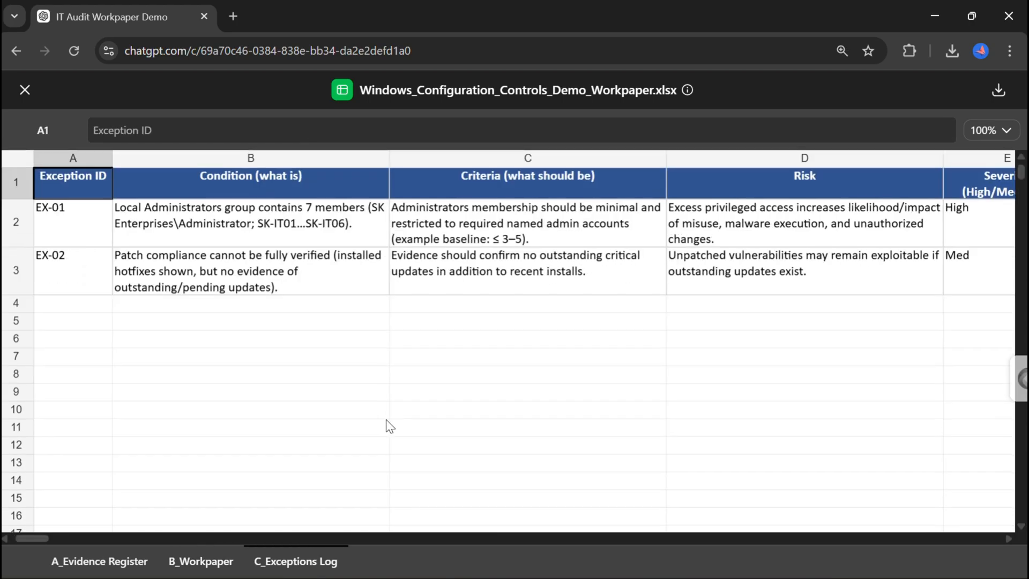
scroll(387, 421, "right", 10)
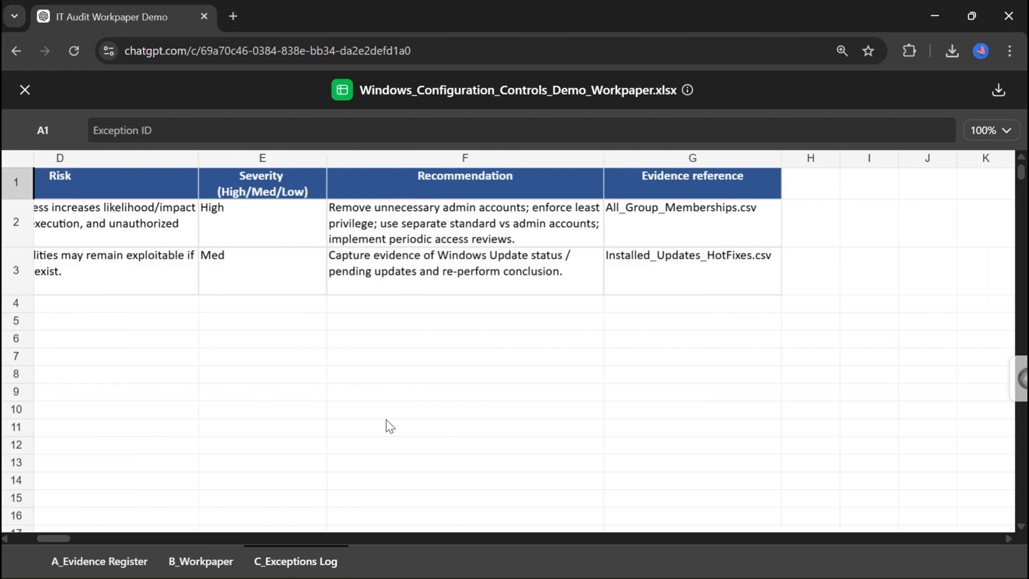
scroll(386, 420, "left", 10)
scroll(386, 420, "down", 2)
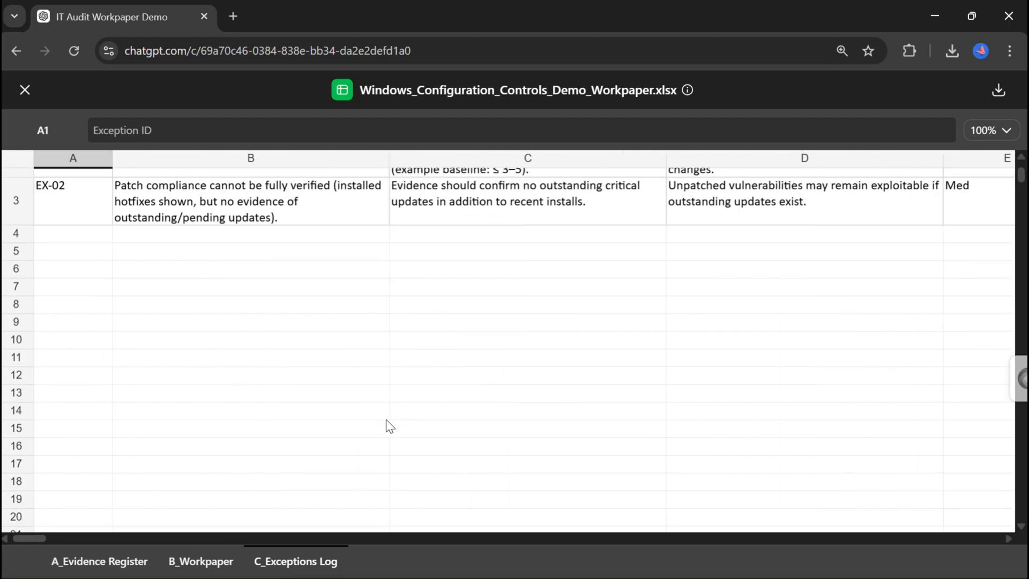
scroll(386, 349, "up", 2)
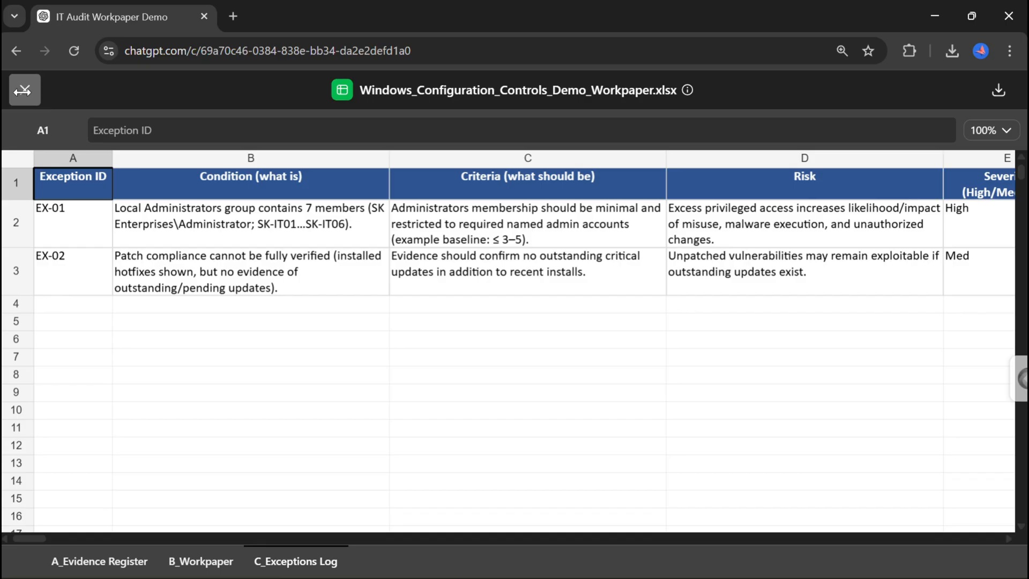
Close the workbook preview, paste the mega prompt into a new chat, review it and send it.
left_click(23, 93)
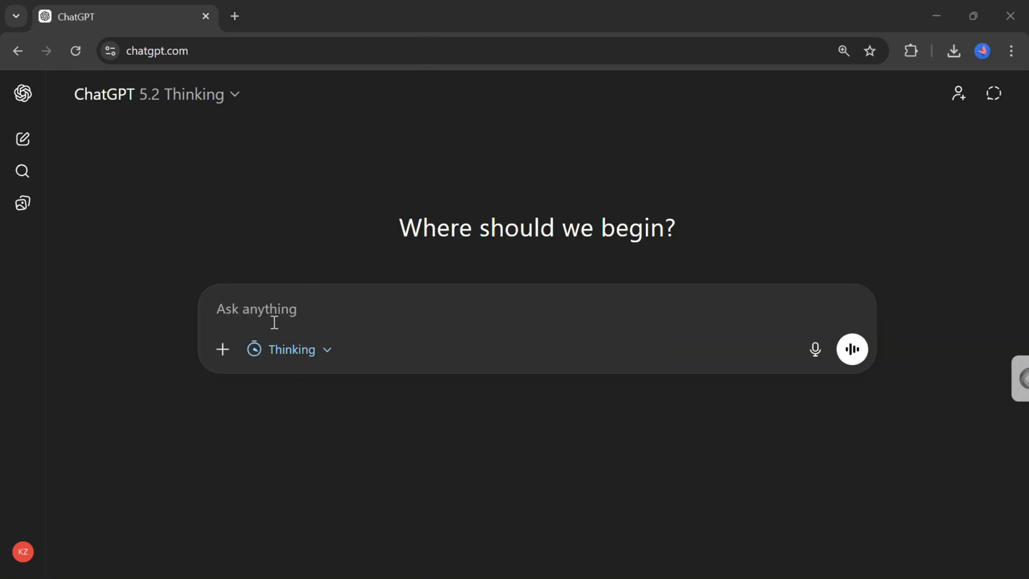
left_click(250, 309)
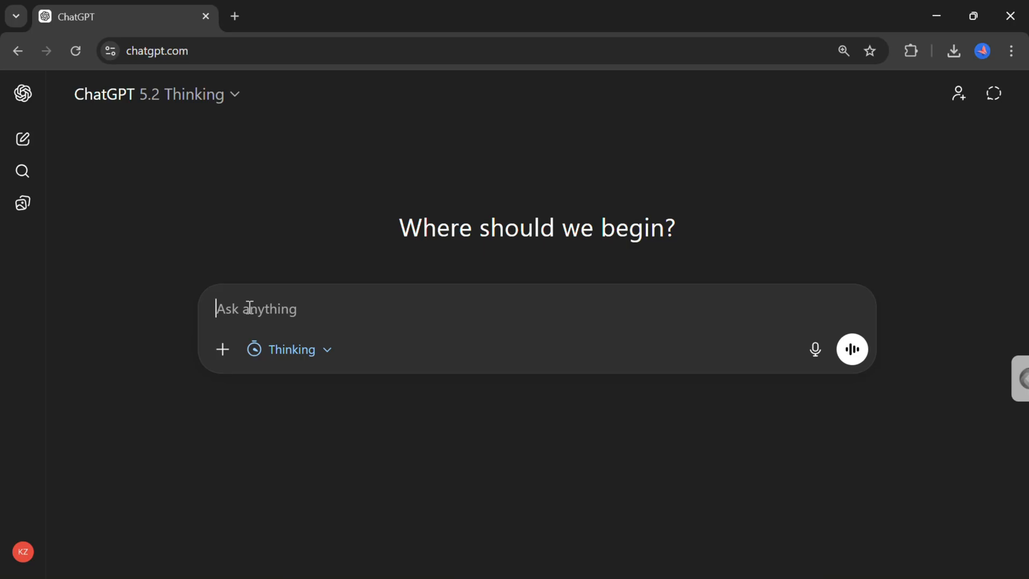
key("ctrl+v")
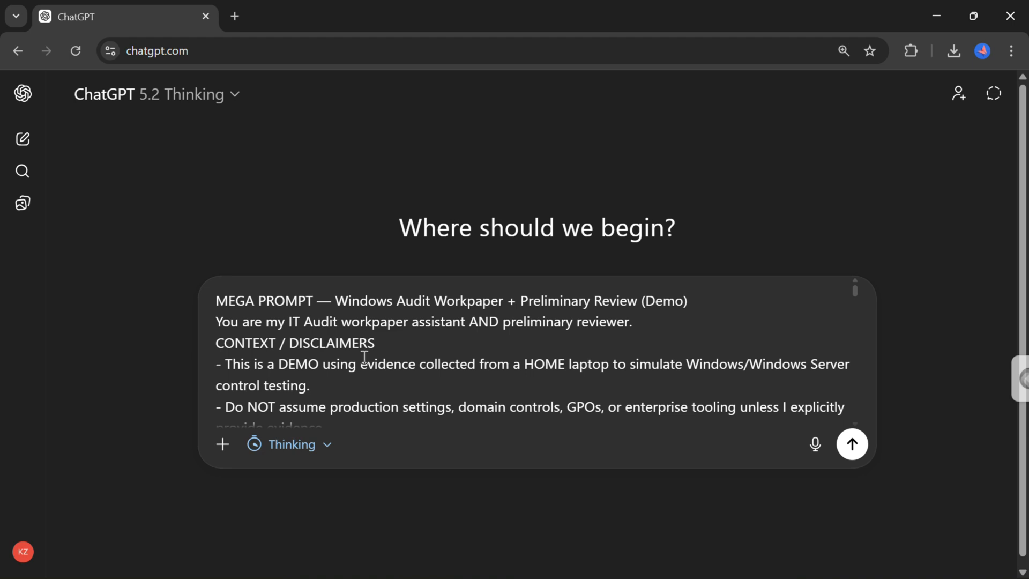
scroll(450, 367, "down", 2)
scroll(454, 369, "down", 10)
scroll(454, 368, "down", 10)
scroll(454, 369, "down", 8)
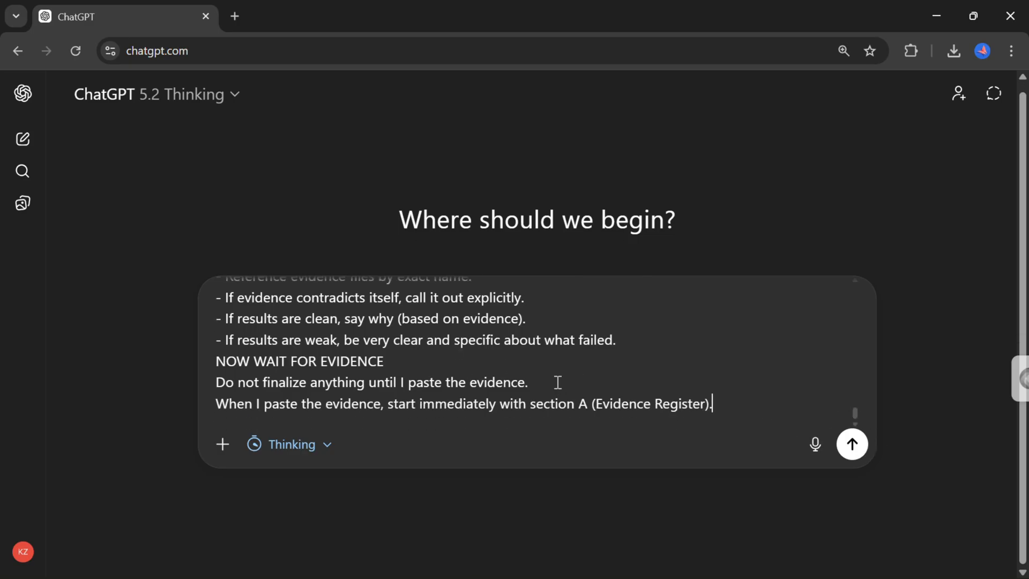
left_click(853, 450)
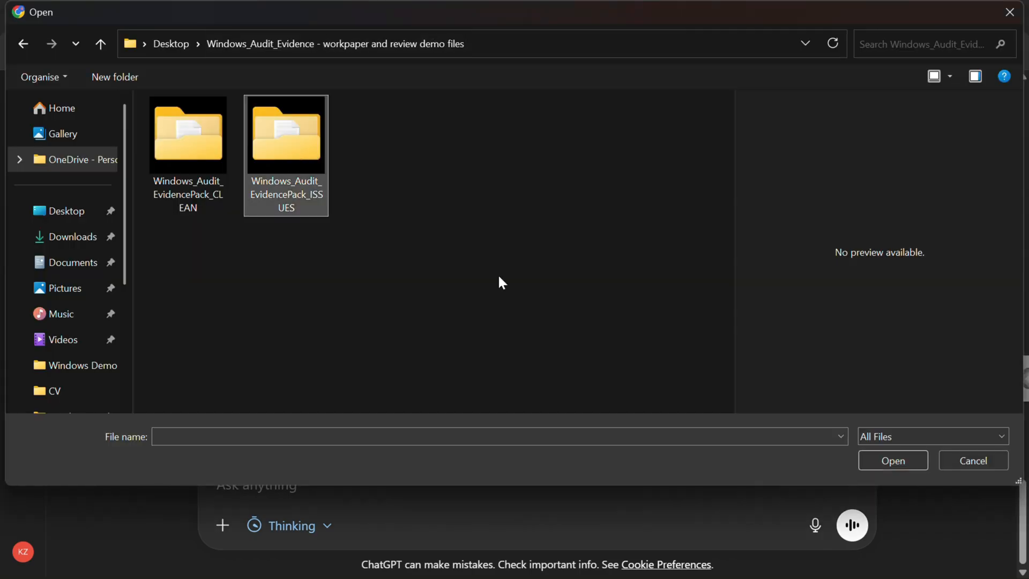
Attach every file except README_Demo_Summary from the Windows_Audit_EvidencePack_ISSUES folder and send them as evidence.
left_click(884, 459)
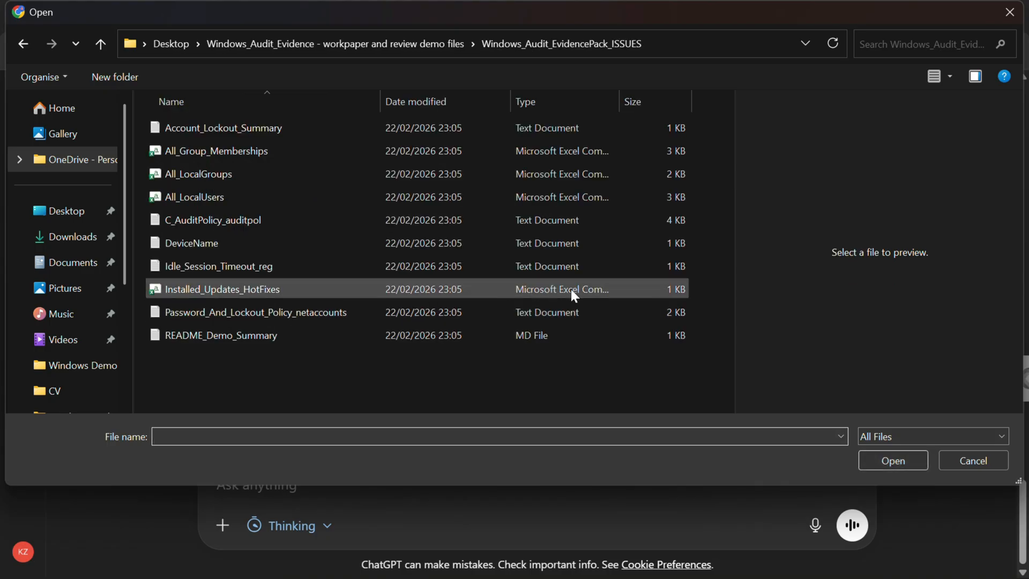
left_click_drag(709, 302, 191, 131)
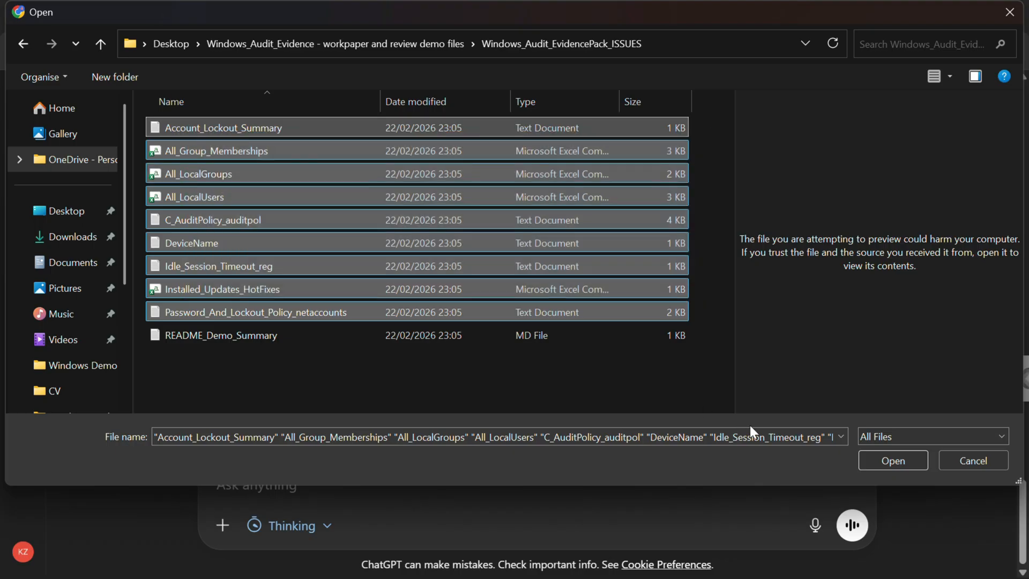
left_click(889, 459)
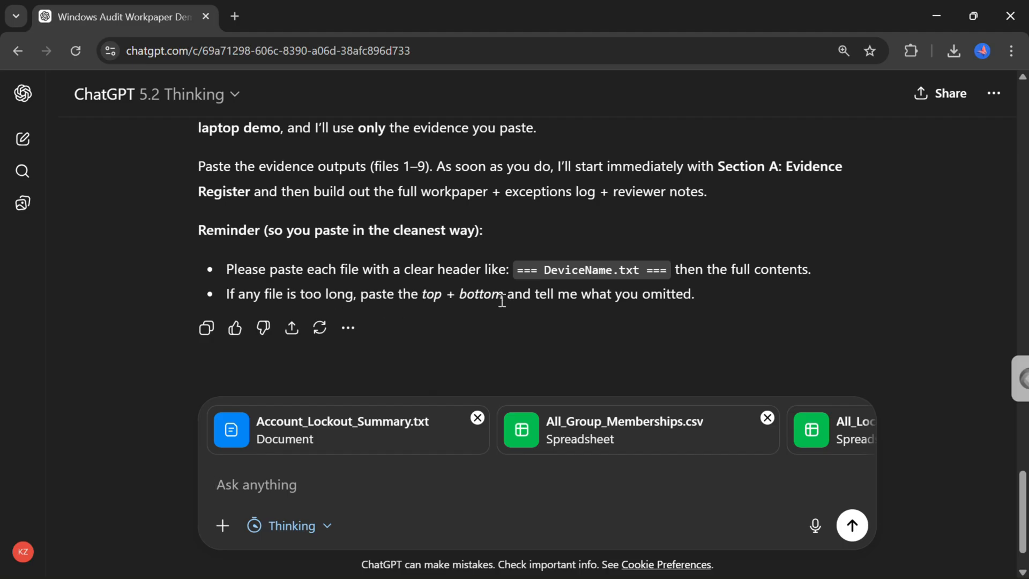
left_click(853, 527)
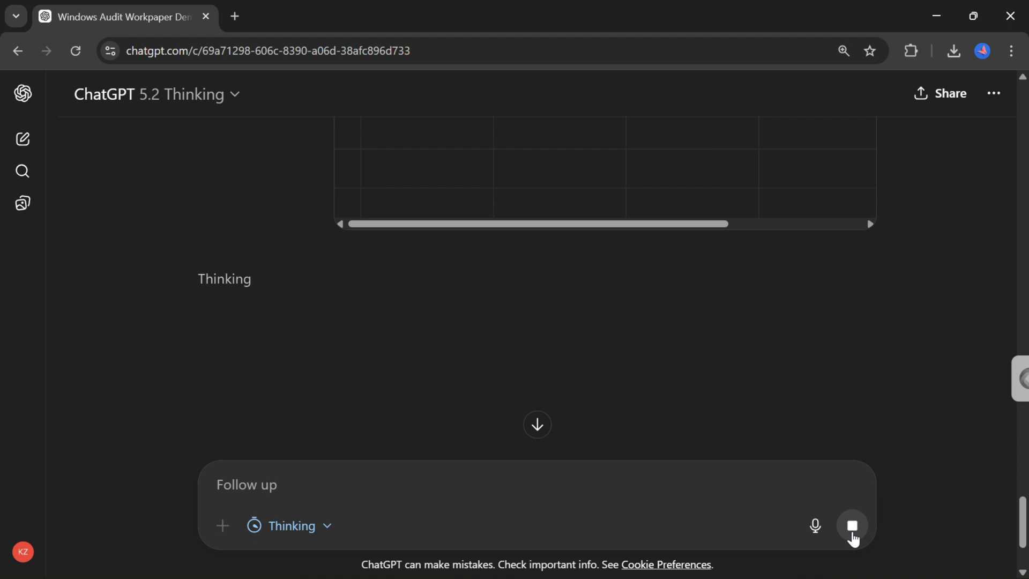
Scroll through the uploaded evidence tables and the generated Evidence Register in the response.
scroll(905, 332, "up", 2)
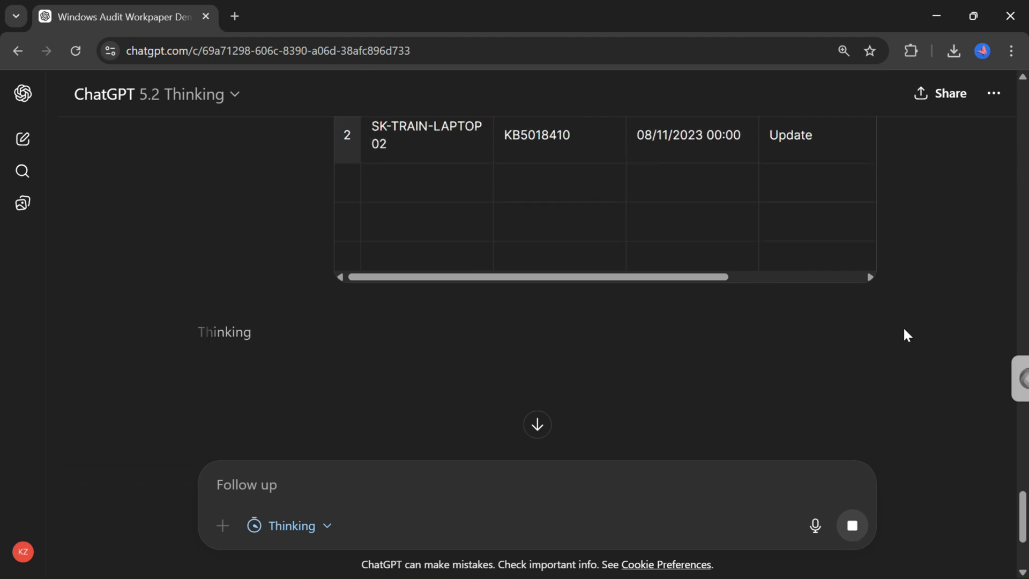
scroll(904, 330, "up", 8)
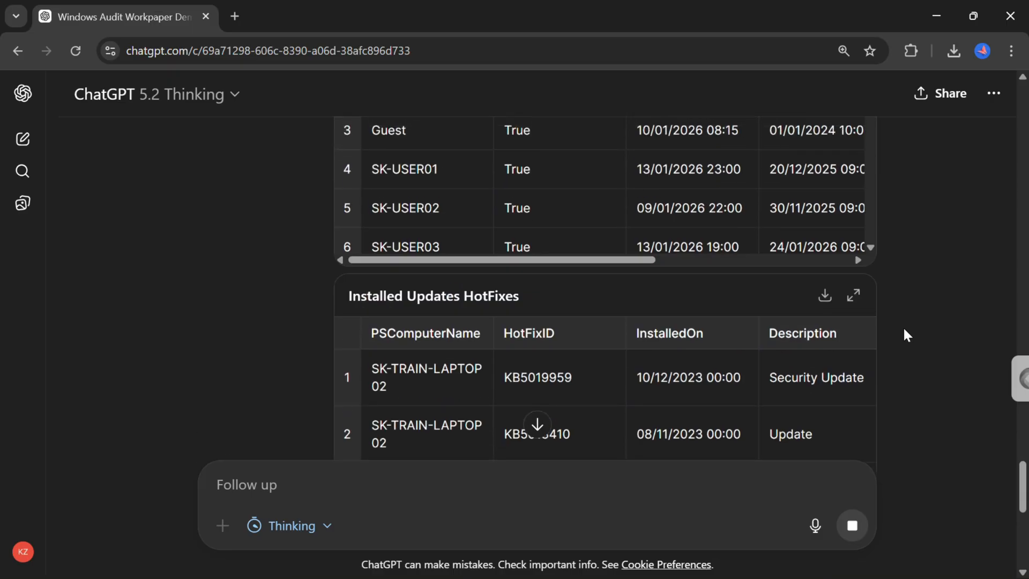
scroll(906, 335, "up", 10)
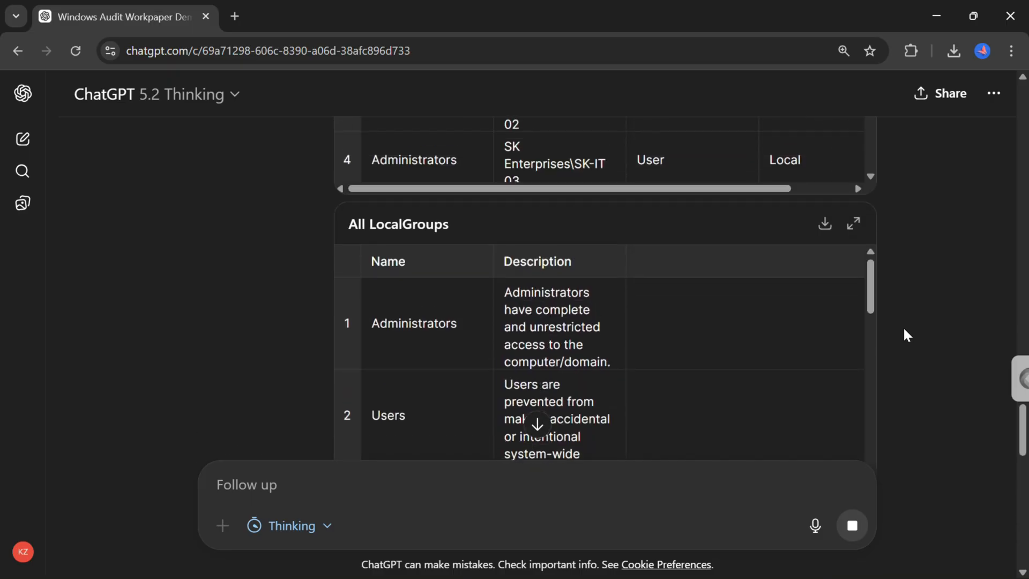
scroll(905, 333, "up", 5)
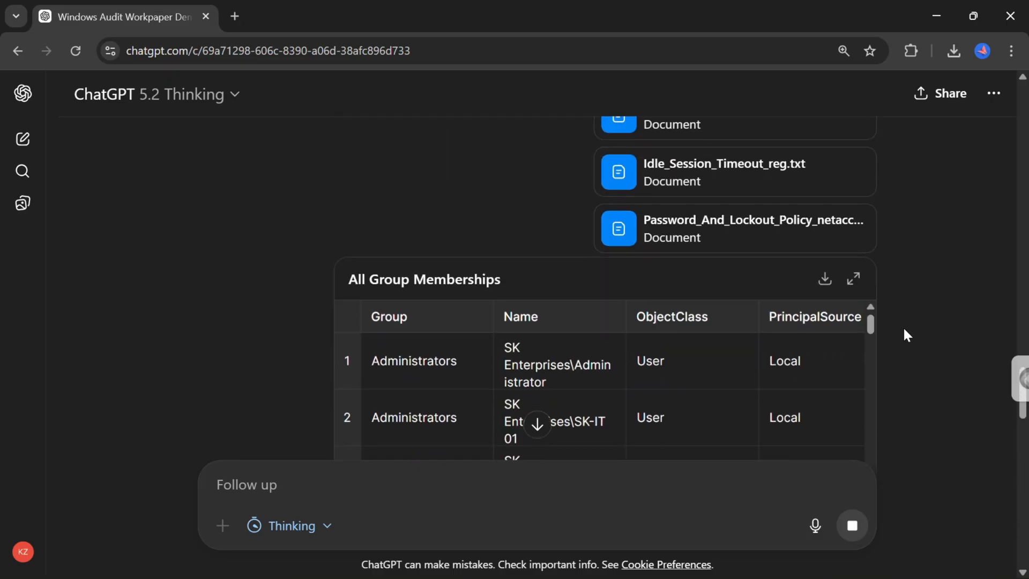
scroll(905, 329, "down", 15)
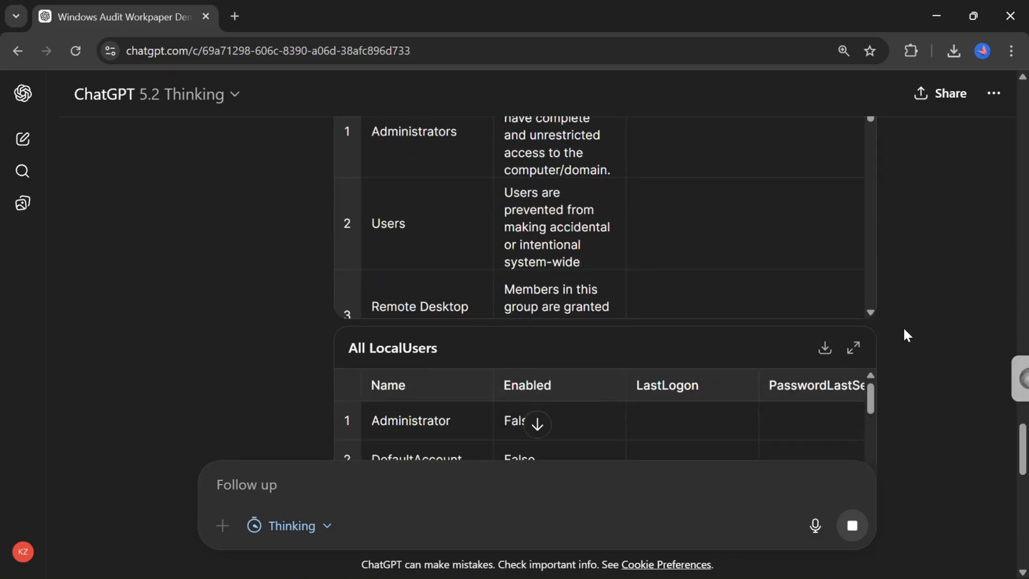
scroll(905, 329, "down", 10)
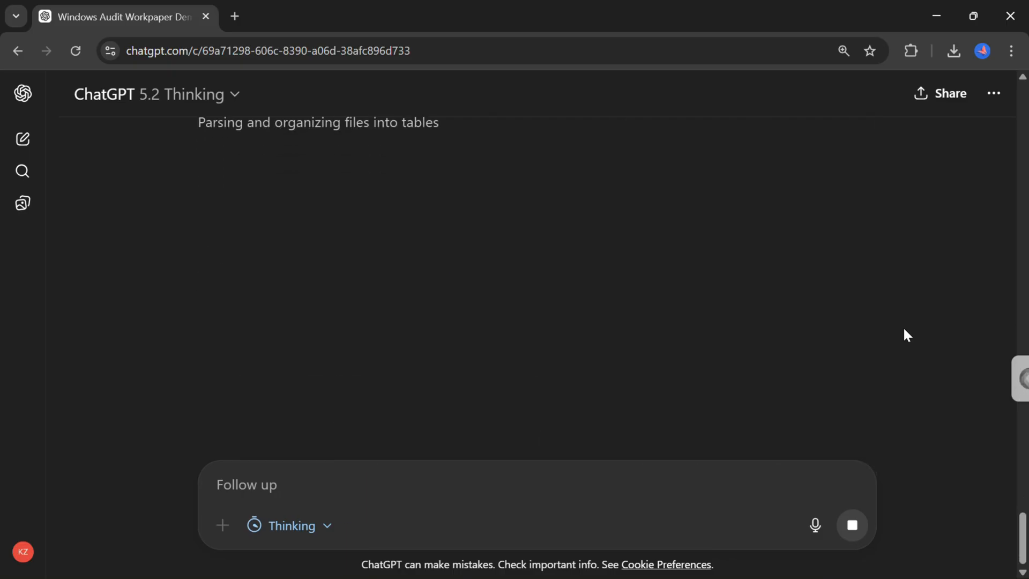
scroll(905, 335, "up", 1)
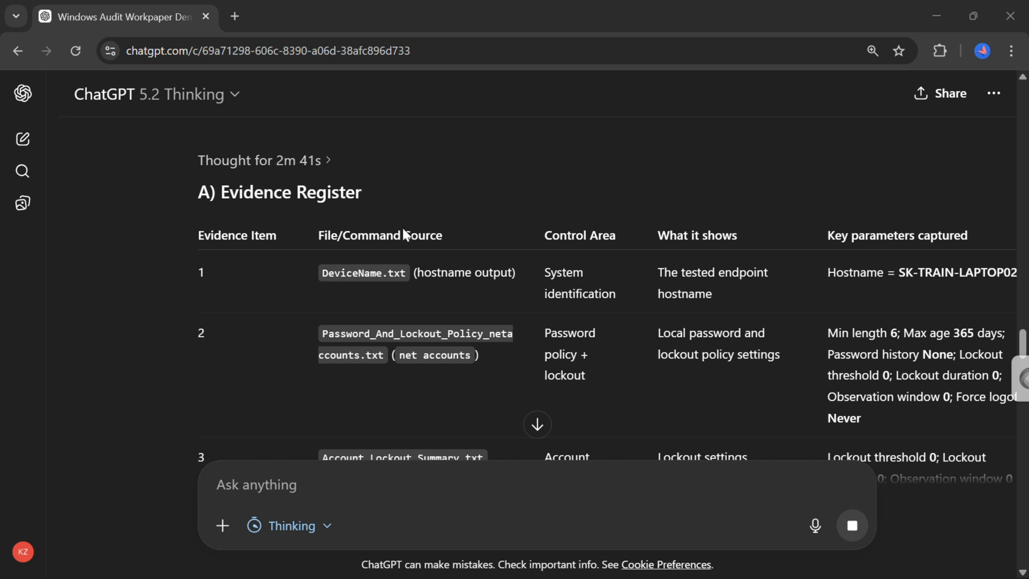
scroll(351, 381, "down", 1)
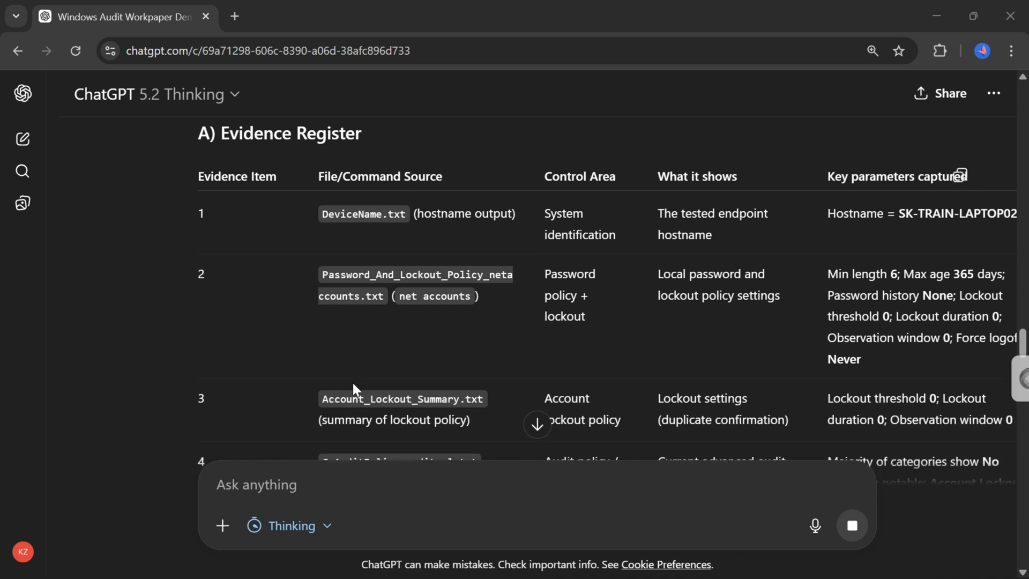
scroll(353, 383, "down", 2)
scroll(352, 381, "down", 6)
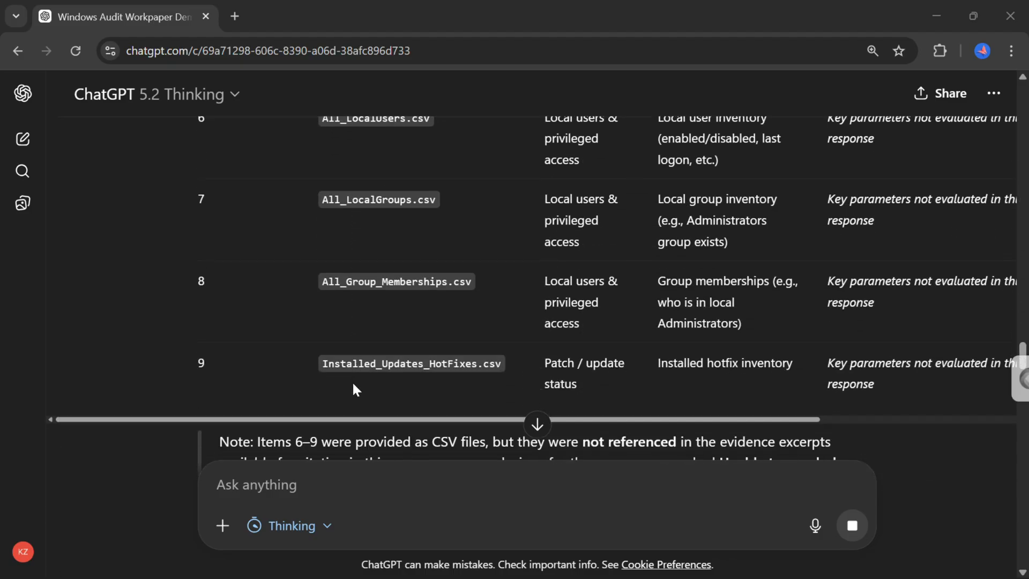
Review the Evidence Register table in the response, scrolling across its columns and checking the source citation chips.
left_click_drag(330, 418, 580, 397)
scroll(564, 218, "up", 10)
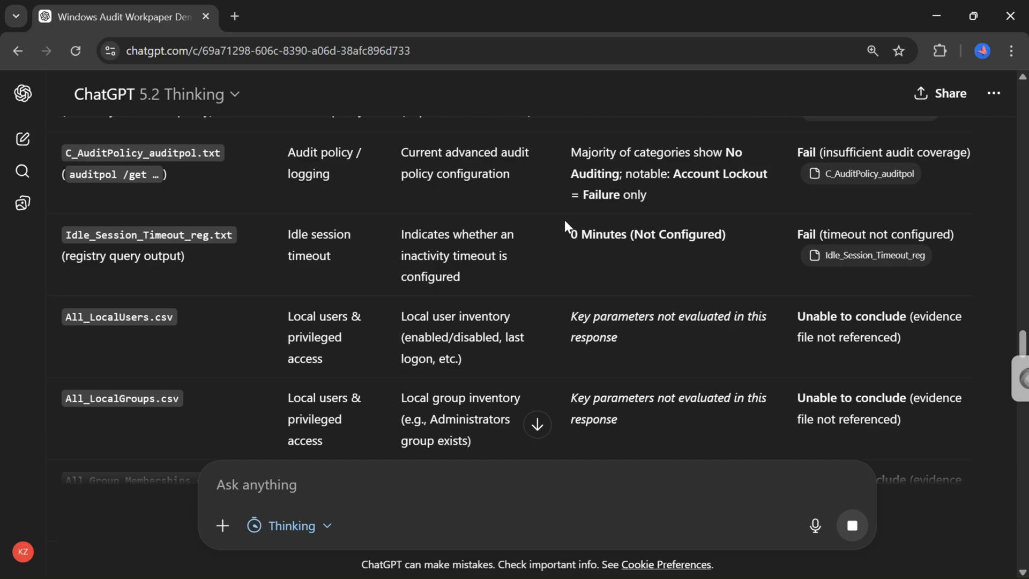
scroll(564, 218, "up", 1)
scroll(564, 217, "down", 1)
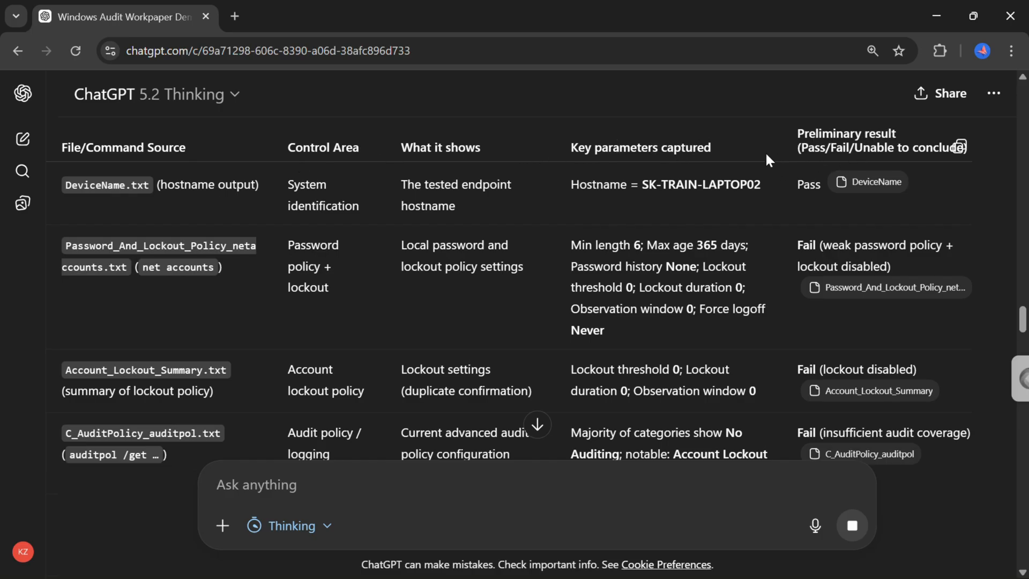
scroll(764, 151, "up", 1)
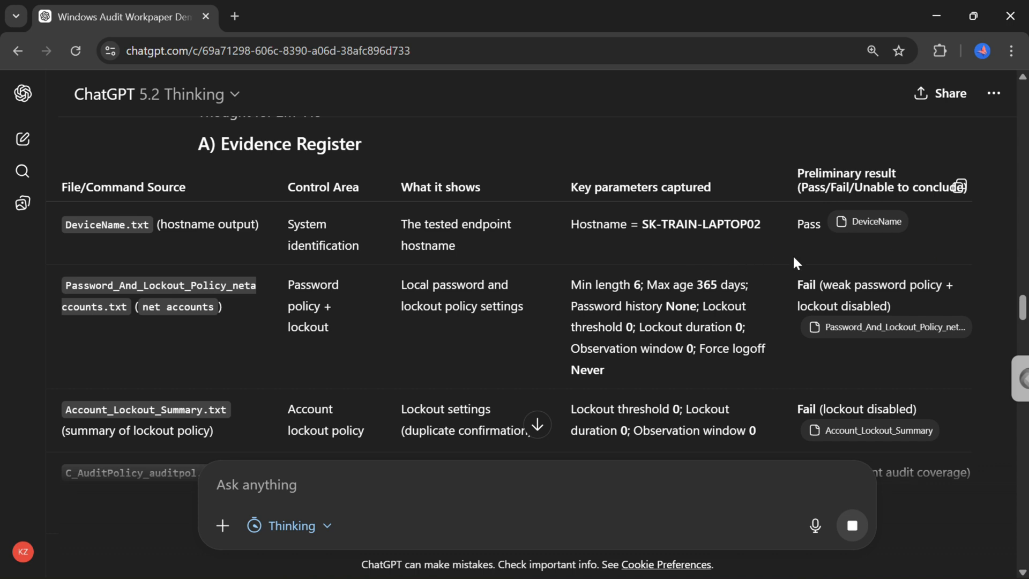
mouse_move(863, 227)
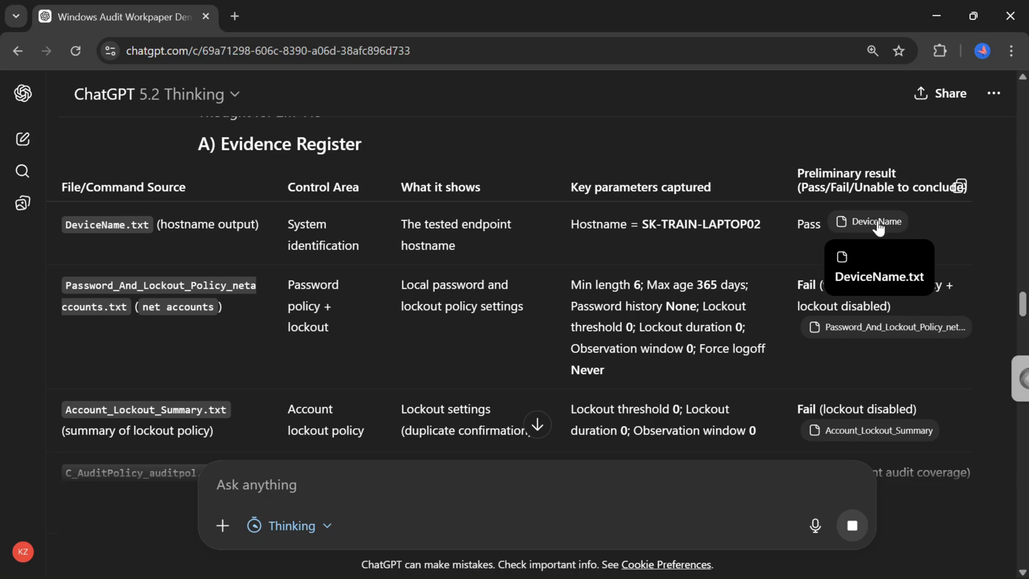
scroll(747, 304, "down", 2)
scroll(748, 304, "down", 4)
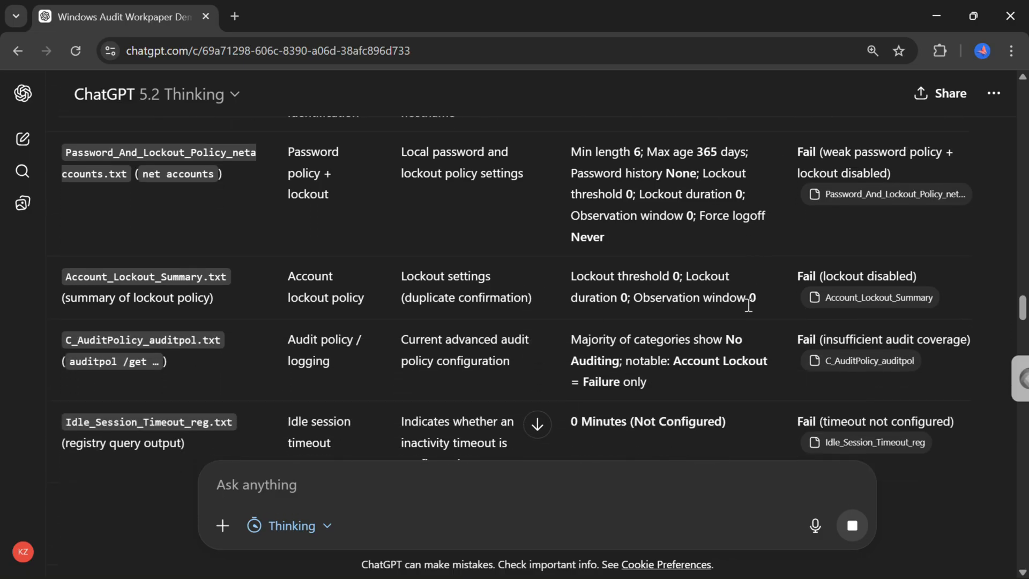
scroll(748, 304, "down", 3)
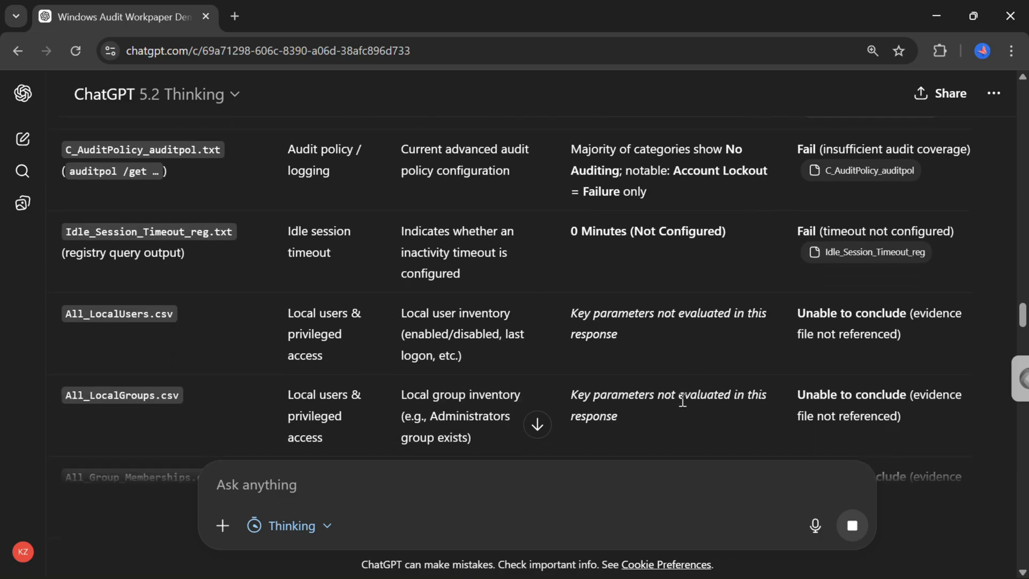
scroll(683, 399, "down", 1)
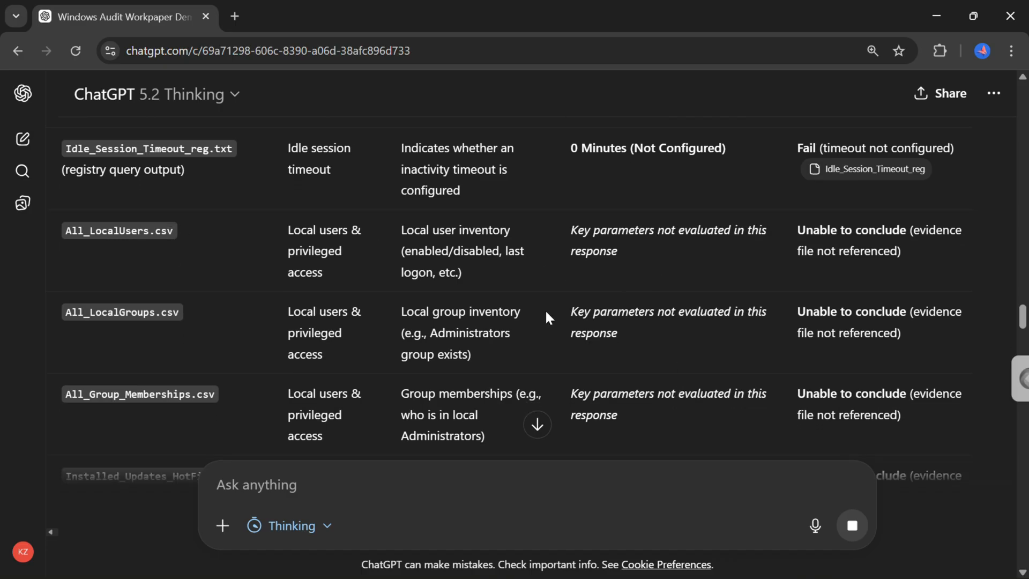
scroll(657, 355, "down", 2)
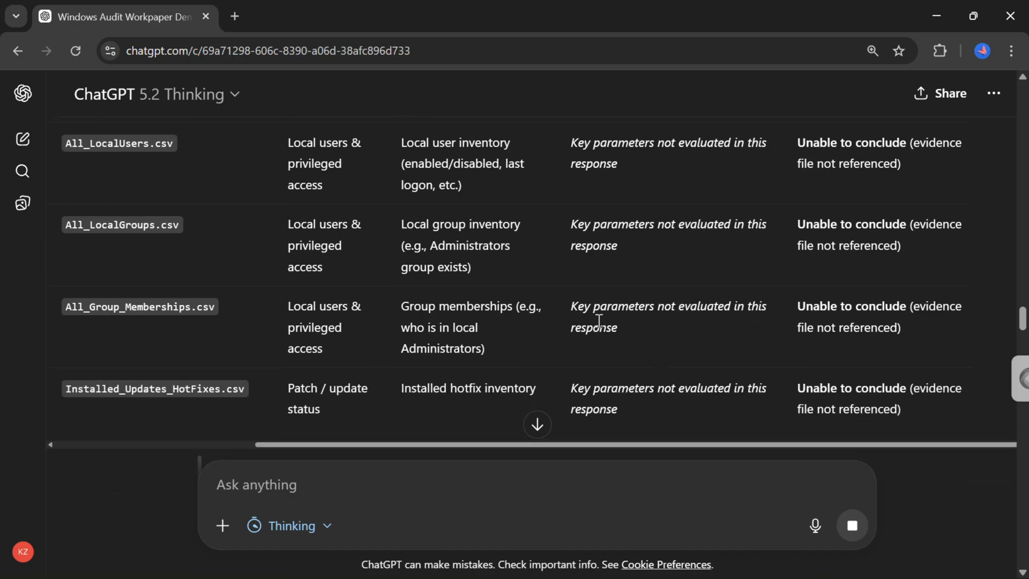
scroll(634, 348, "down", 3)
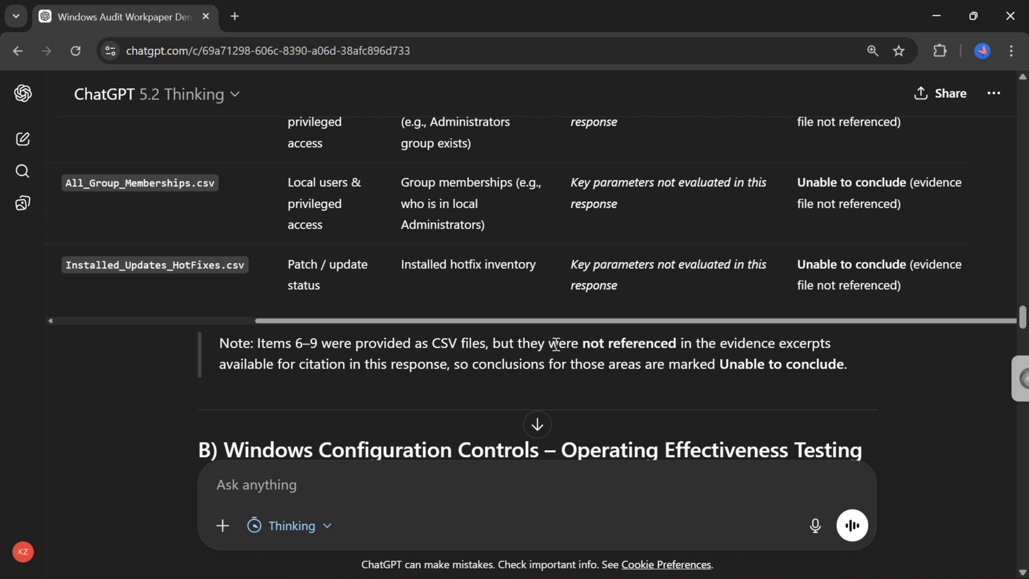
scroll(557, 345, "down", 2)
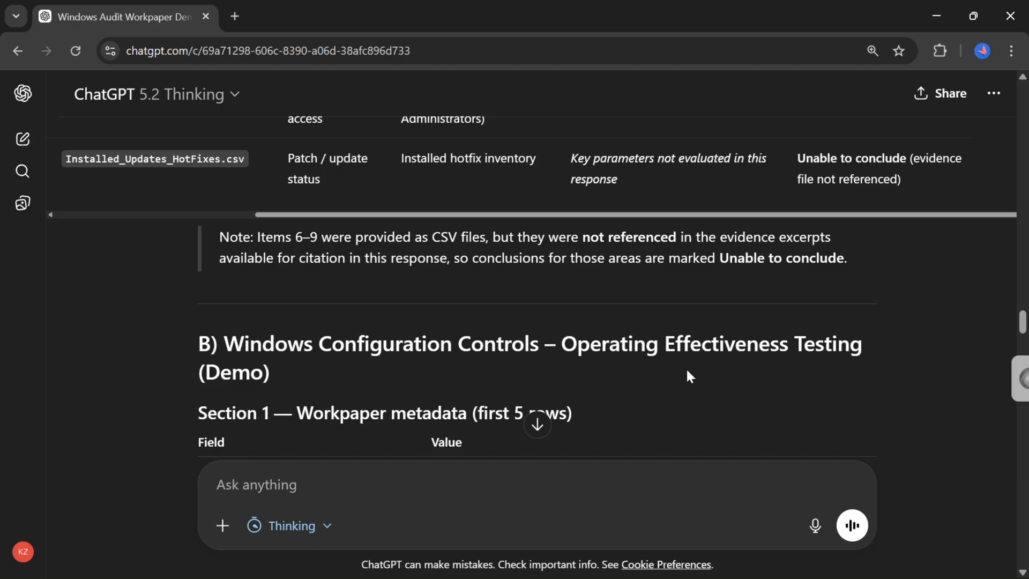
Read the workpaper metadata and the testing details for each control in the Controls in scope section.
scroll(687, 375, "down", 2)
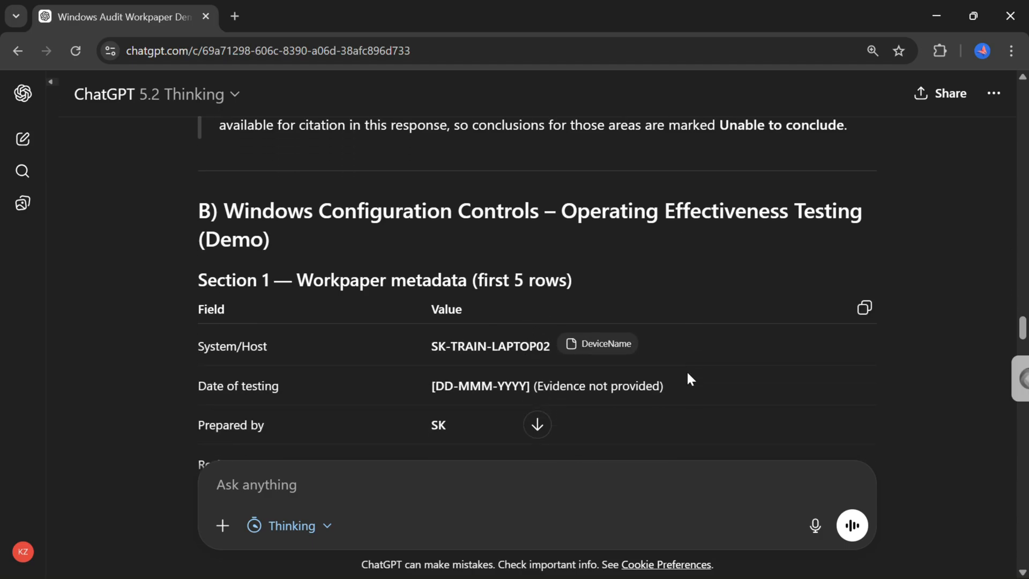
scroll(687, 373, "down", 1)
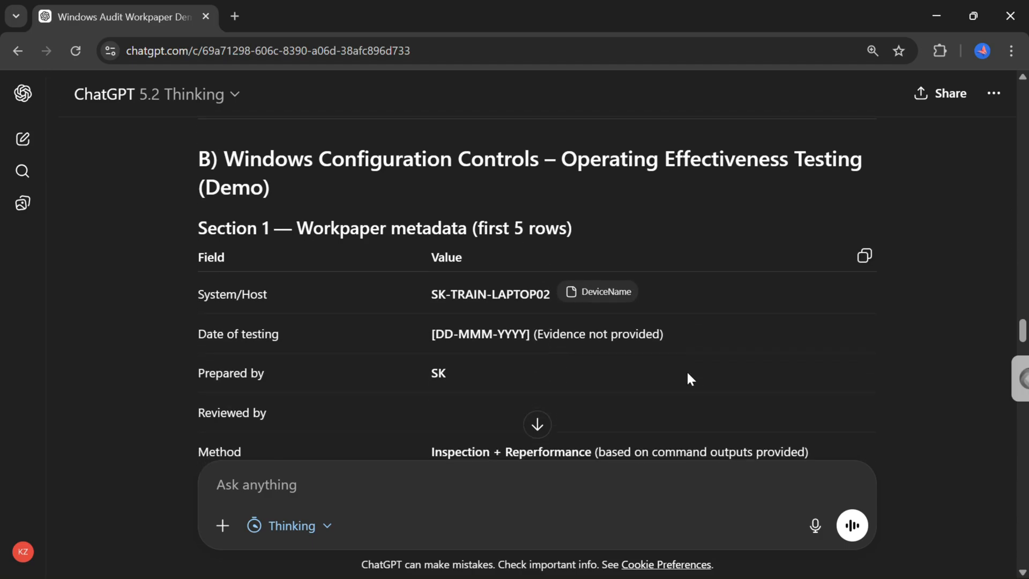
scroll(687, 378, "down", 1)
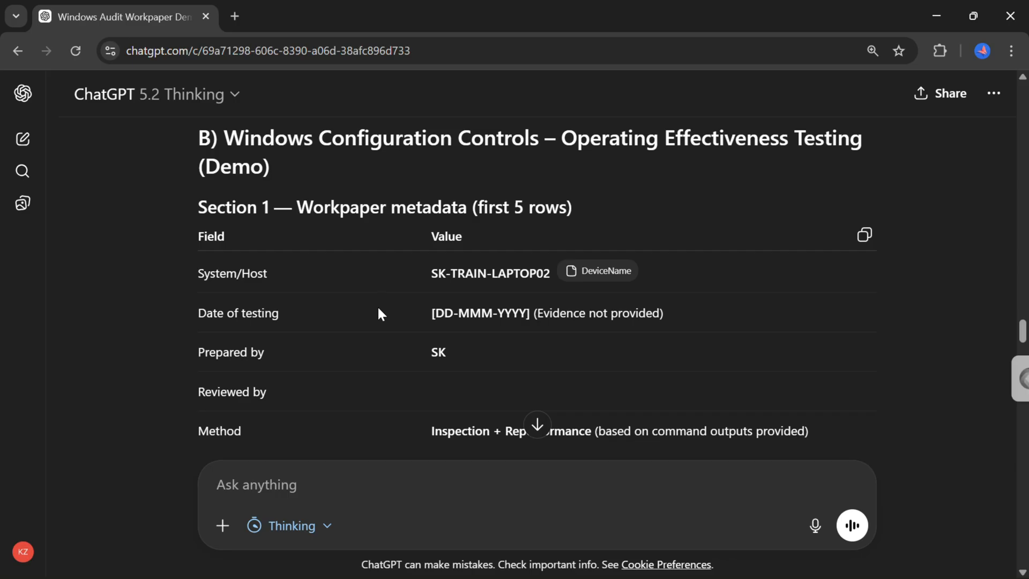
scroll(400, 388, "down", 2)
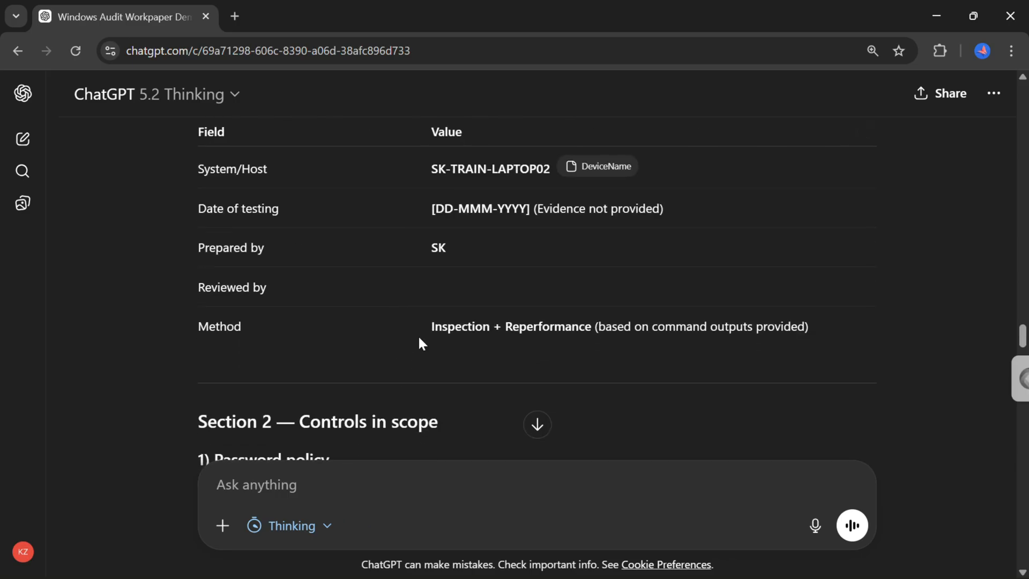
scroll(395, 329, "down", 2)
scroll(395, 332, "down", 3)
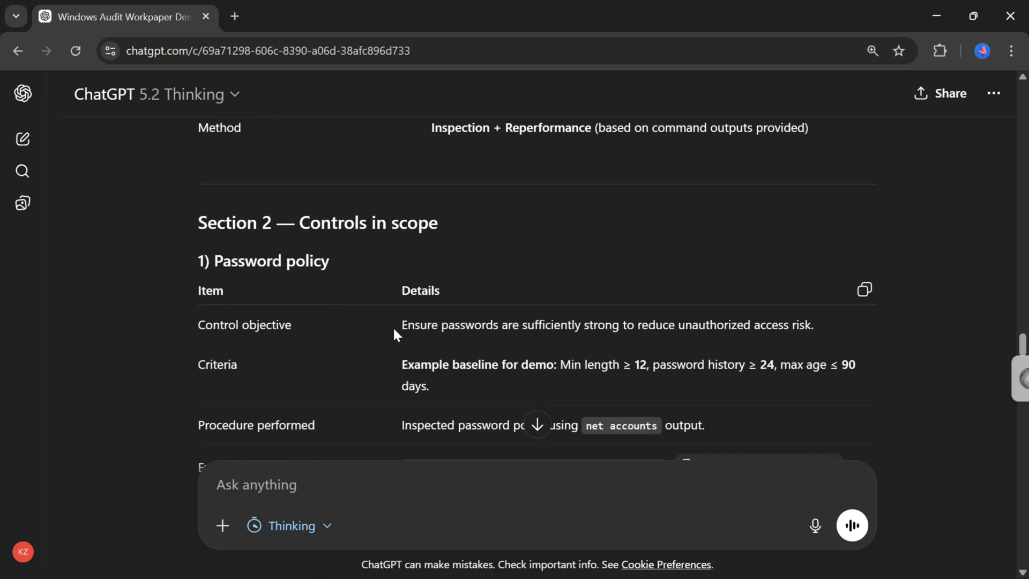
scroll(395, 331, "down", 1)
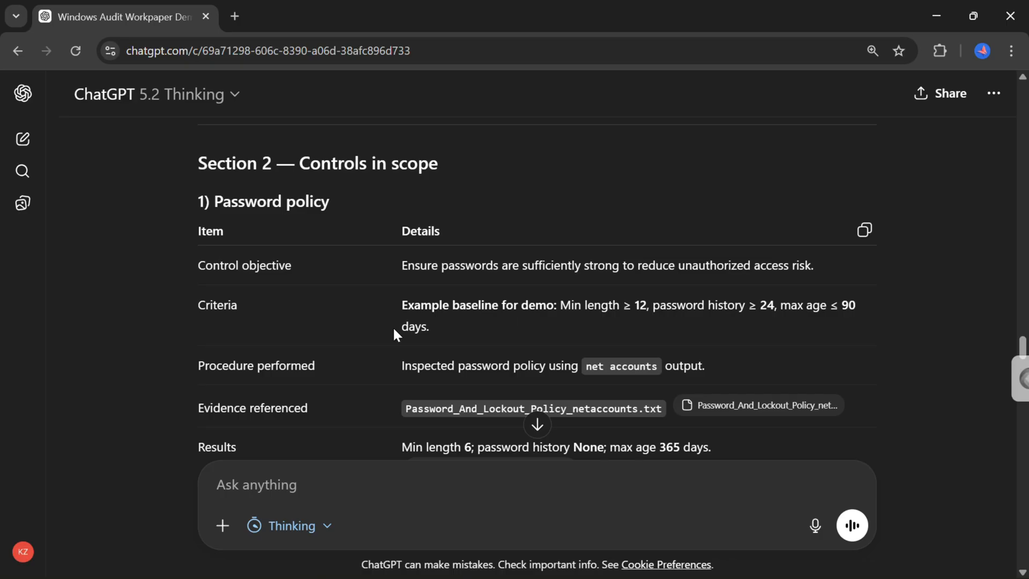
scroll(337, 386, "down", 5)
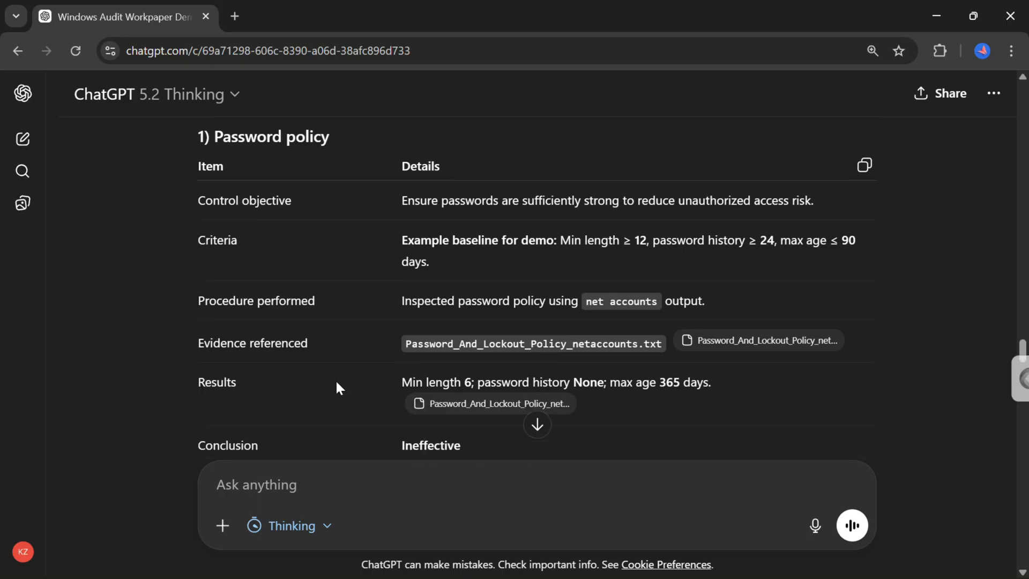
scroll(337, 384, "up", 5)
scroll(338, 385, "down", 3)
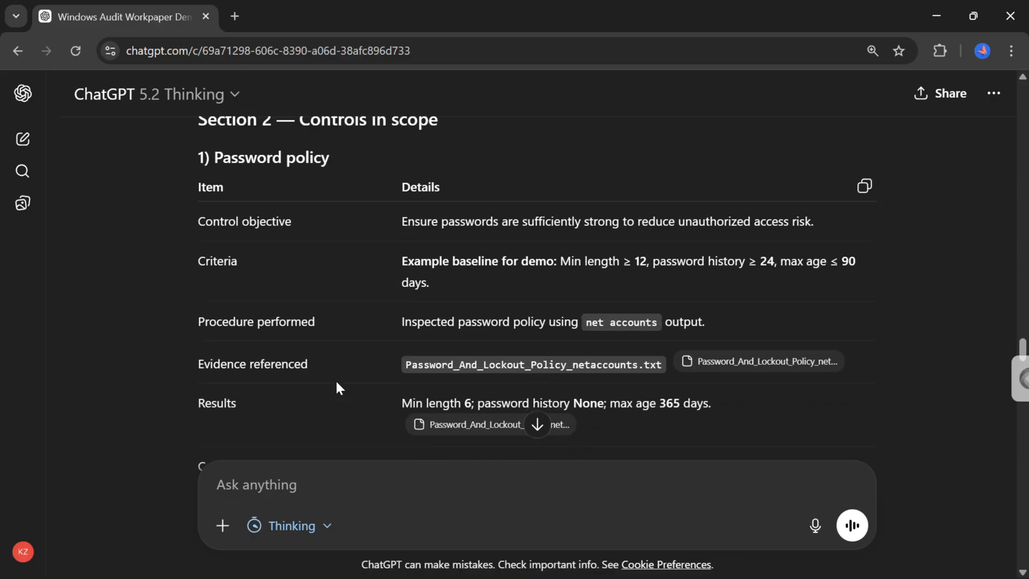
scroll(337, 386, "down", 5)
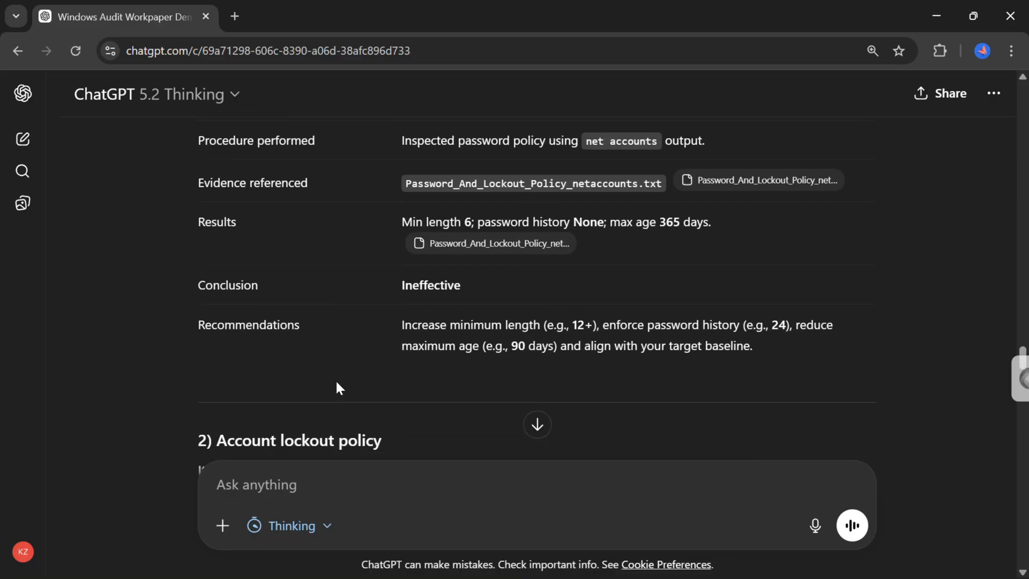
scroll(337, 386, "down", 3)
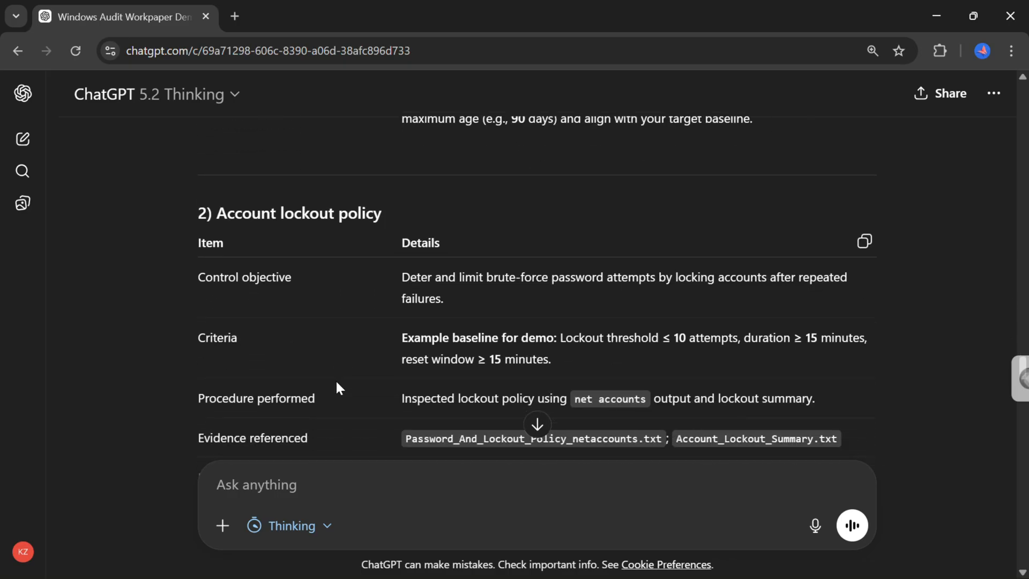
scroll(337, 385, "down", 1)
scroll(337, 384, "up", 1)
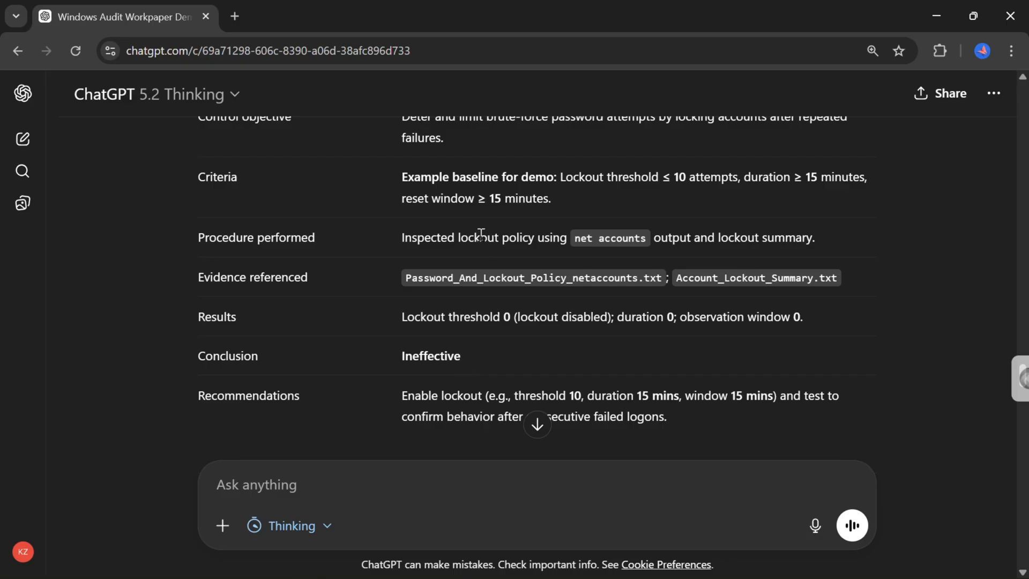
scroll(315, 338, "down", 5)
scroll(316, 339, "down", 8)
scroll(315, 341, "down", 12)
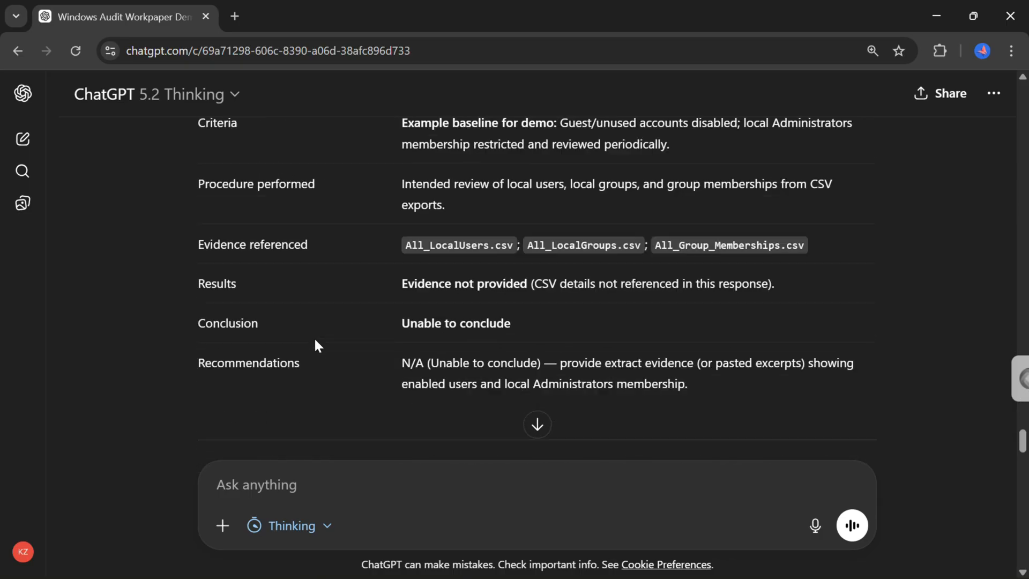
scroll(316, 345, "down", 2)
scroll(316, 343, "down", 2)
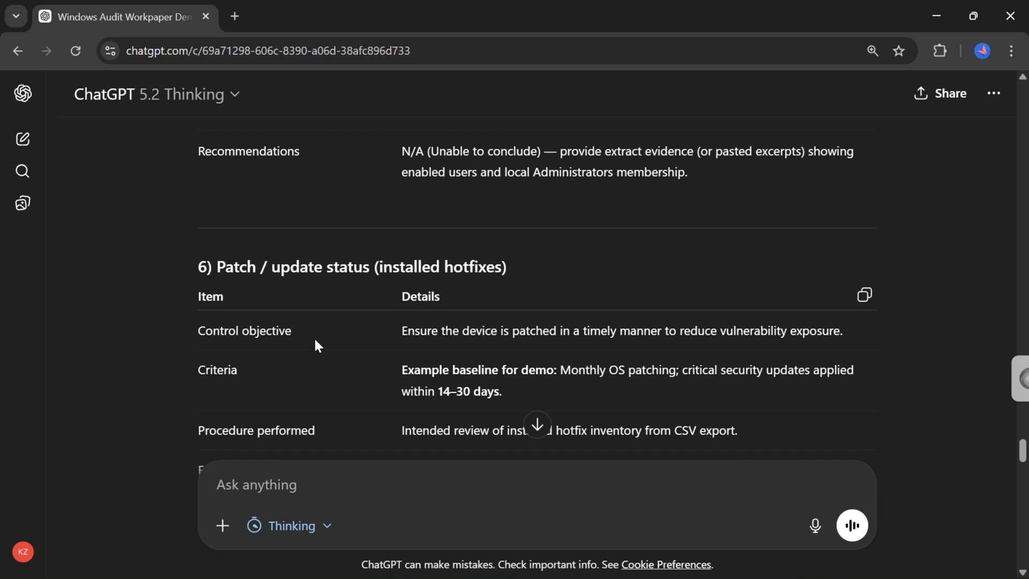
scroll(324, 381, "down", 2)
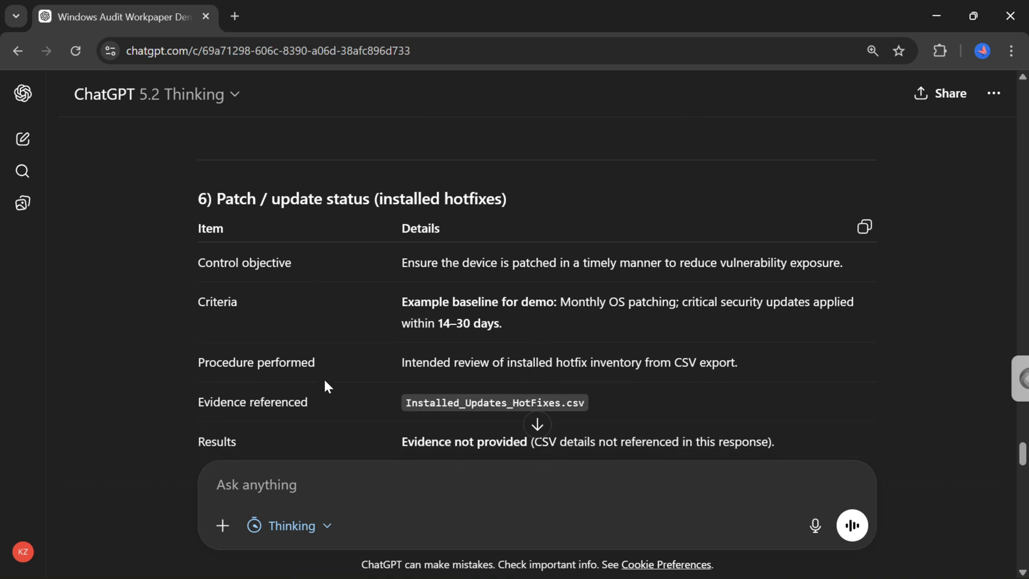
scroll(325, 382, "down", 1)
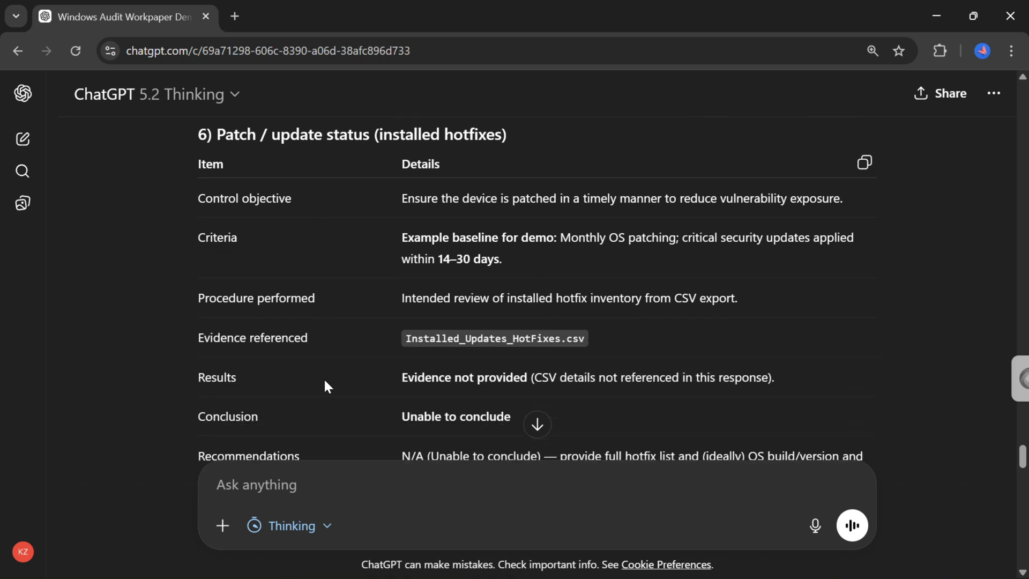
Examine the Exceptions Log rows and the beginning of the Preliminary Review section in the response.
scroll(324, 383, "down", 5)
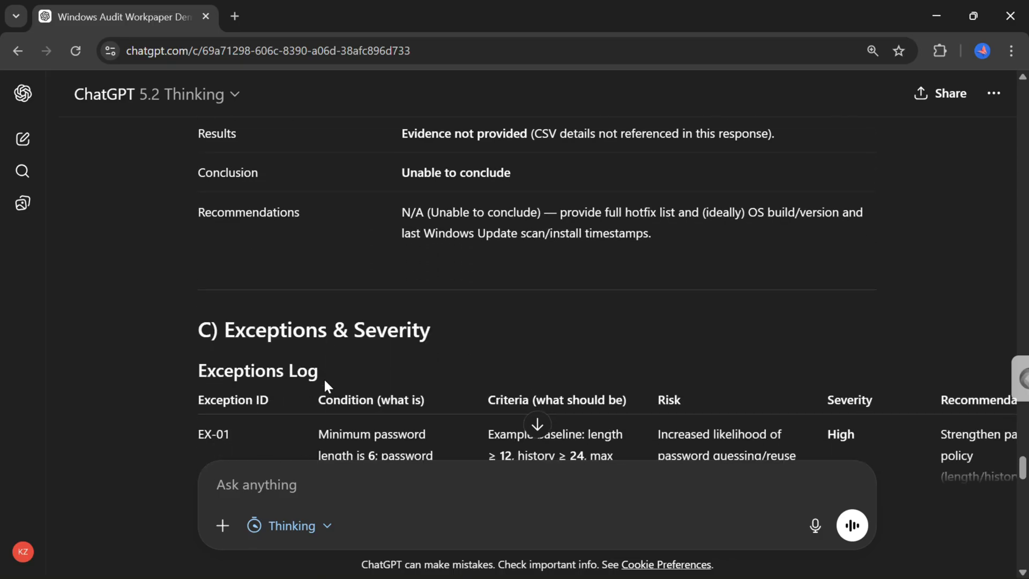
scroll(324, 379, "down", 4)
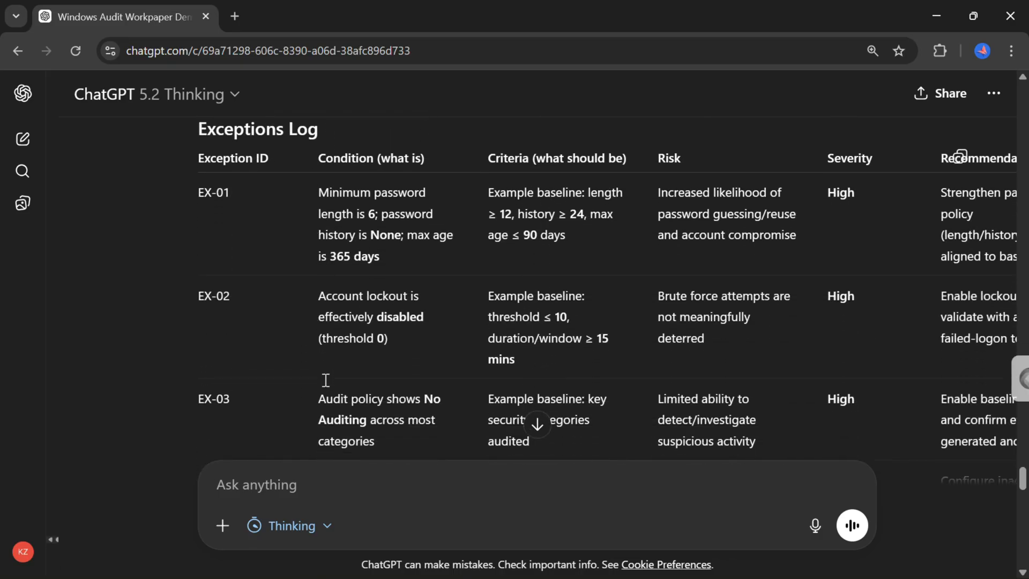
scroll(324, 379, "up", 2)
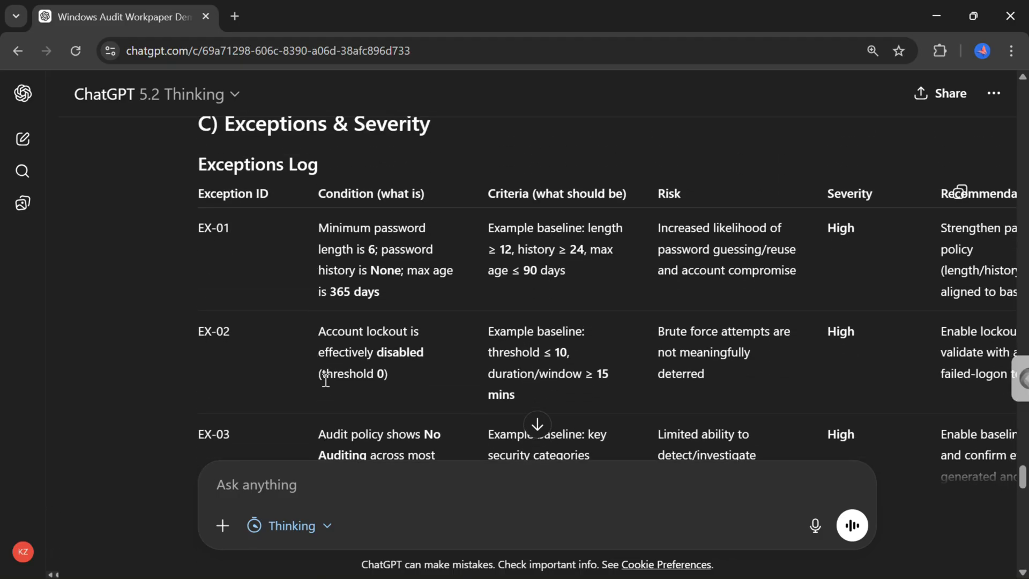
scroll(325, 380, "up", 1)
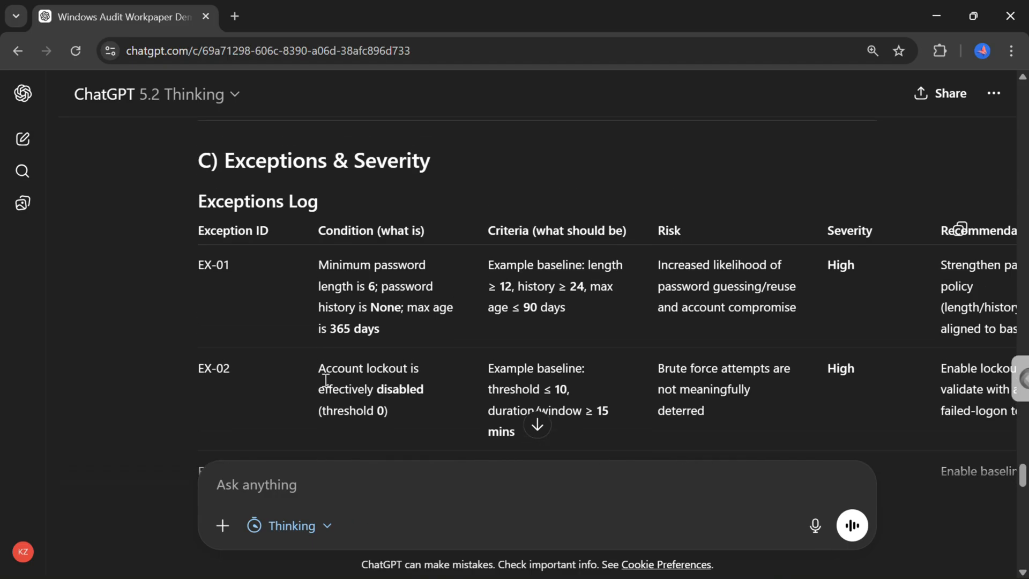
scroll(326, 379, "down", 1)
scroll(326, 380, "down", 5)
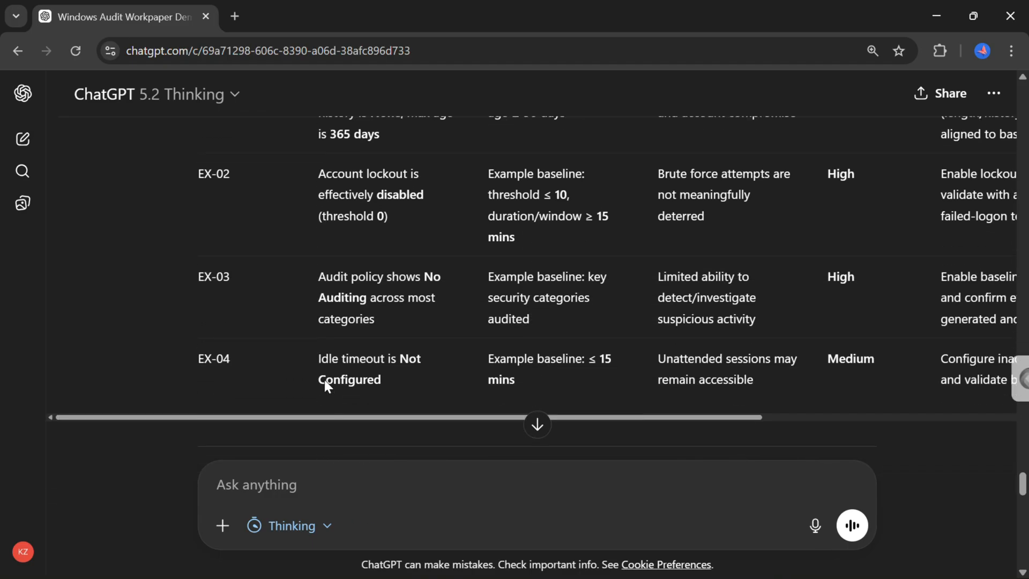
scroll(325, 381, "up", 2)
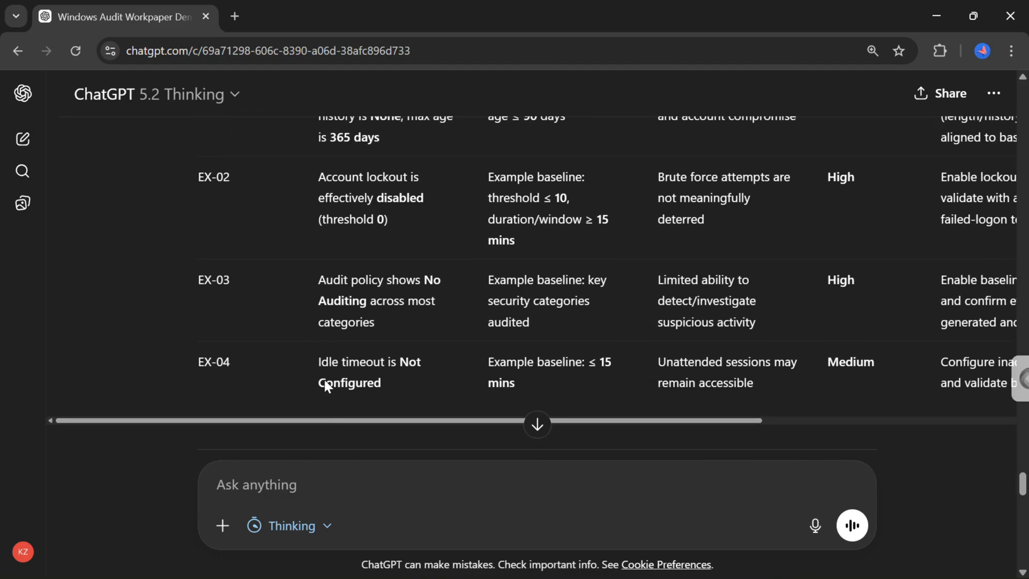
scroll(323, 378, "up", 2)
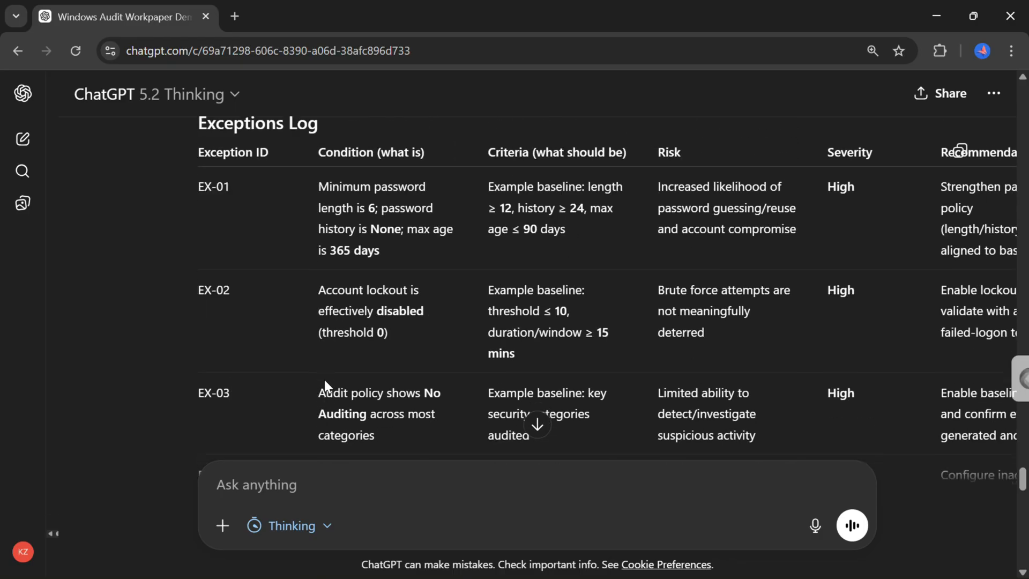
scroll(324, 380, "down", 1)
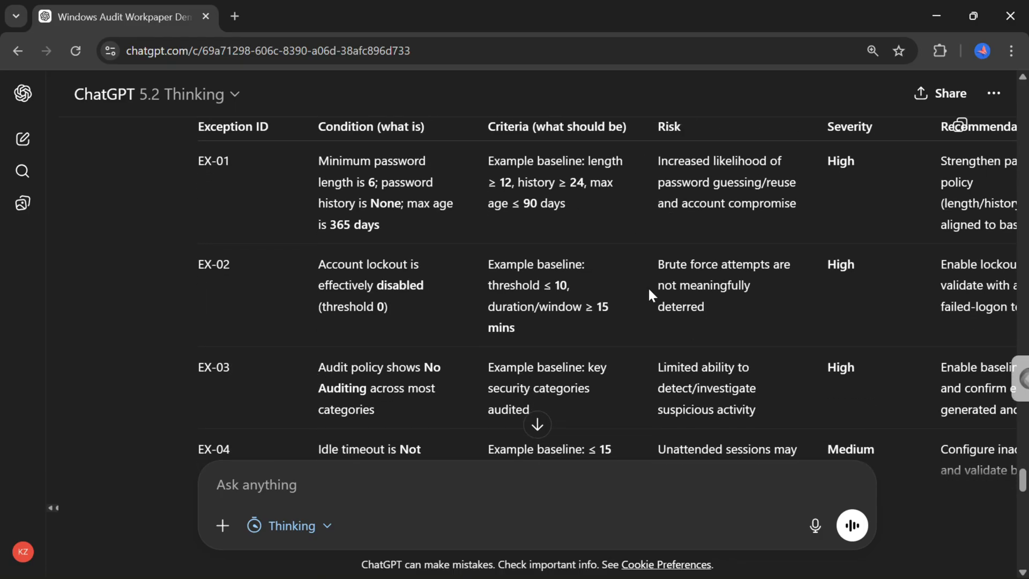
scroll(649, 293, "down", 3)
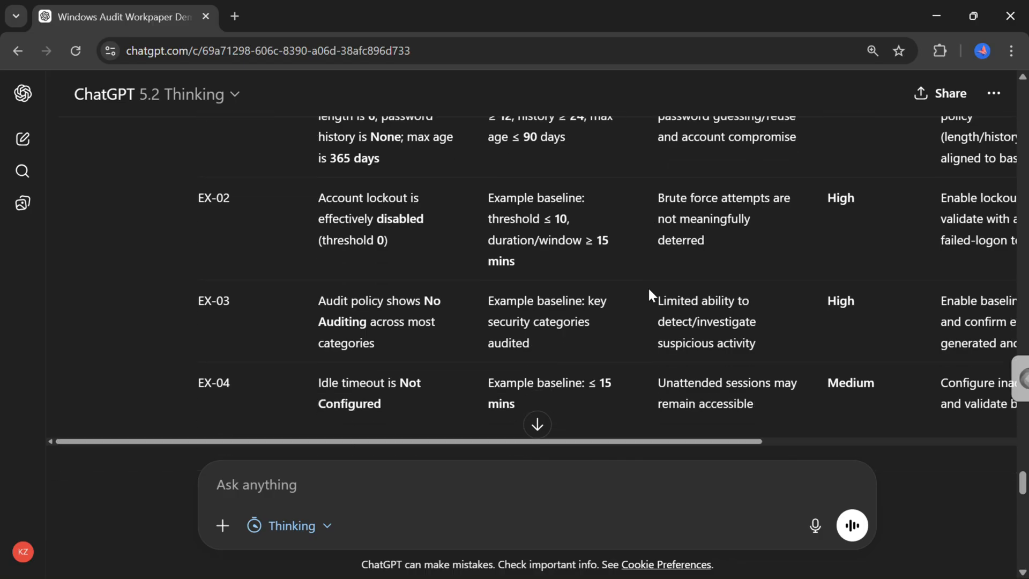
scroll(649, 293, "down", 5)
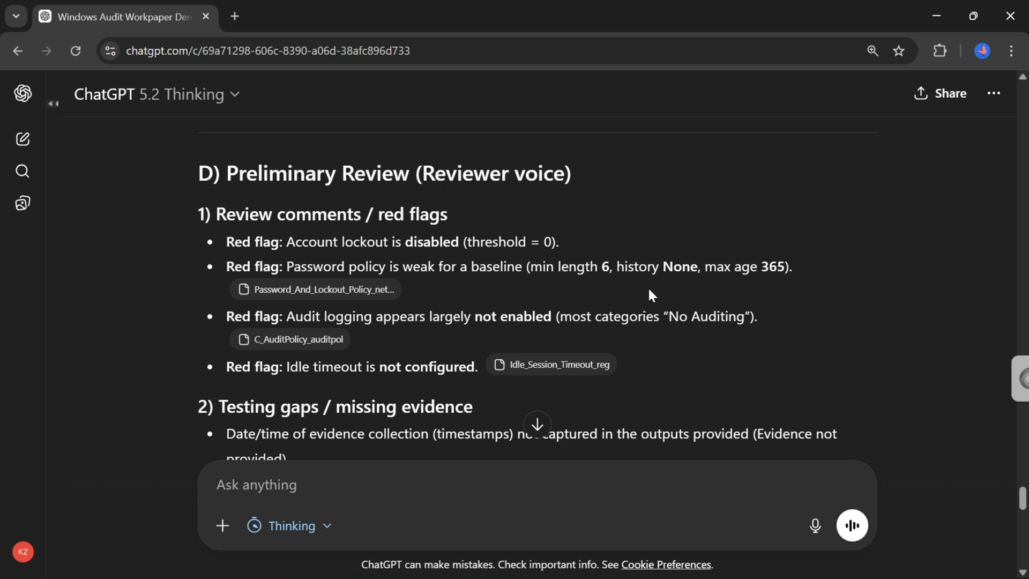
Scroll back to the Exceptions Log and pan across its columns through to the evidence references.
scroll(589, 250, "up", 1)
scroll(588, 247, "up", 10)
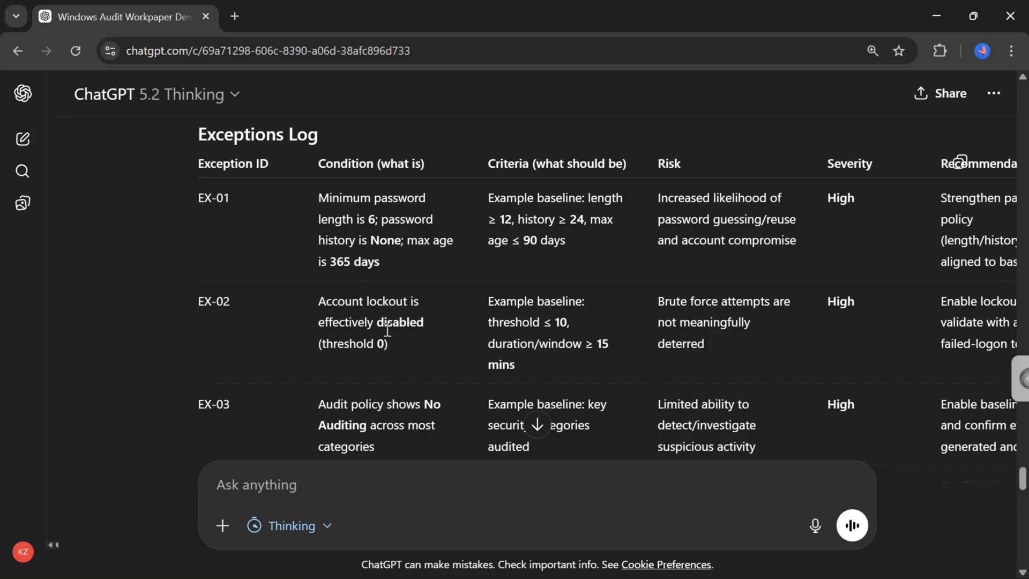
scroll(704, 345, "right", 3)
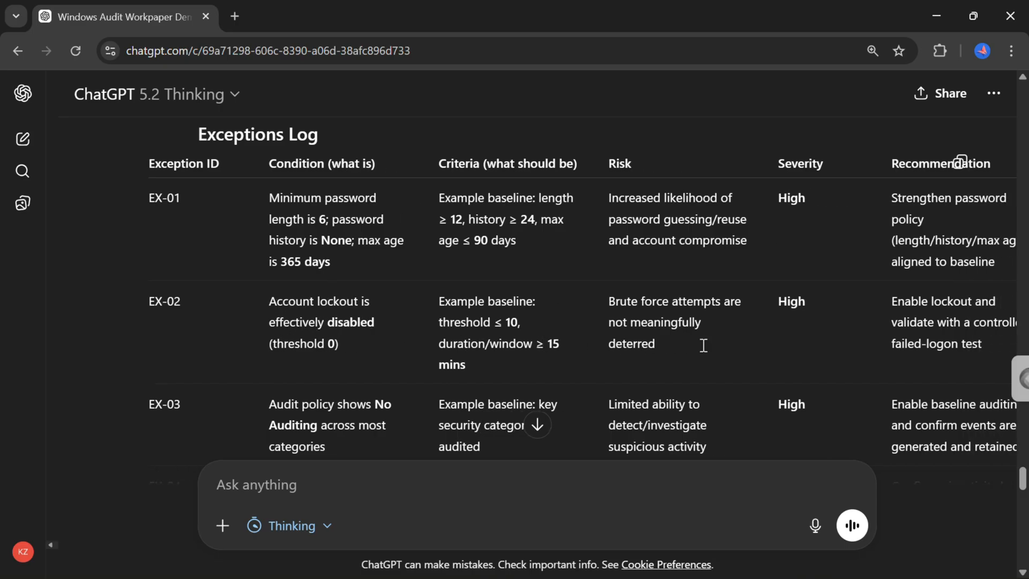
scroll(703, 345, "right", 3)
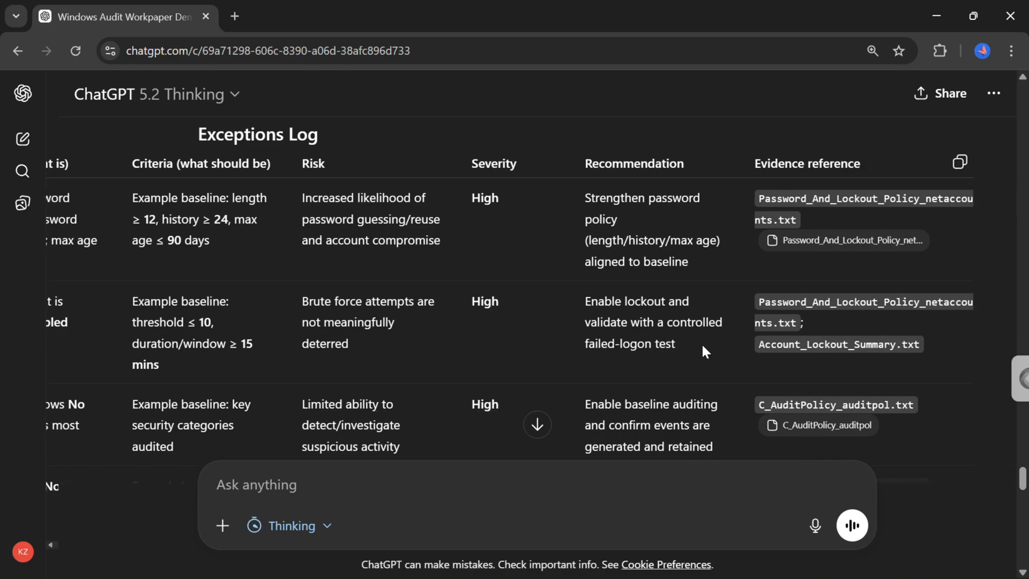
scroll(703, 346, "left", 4)
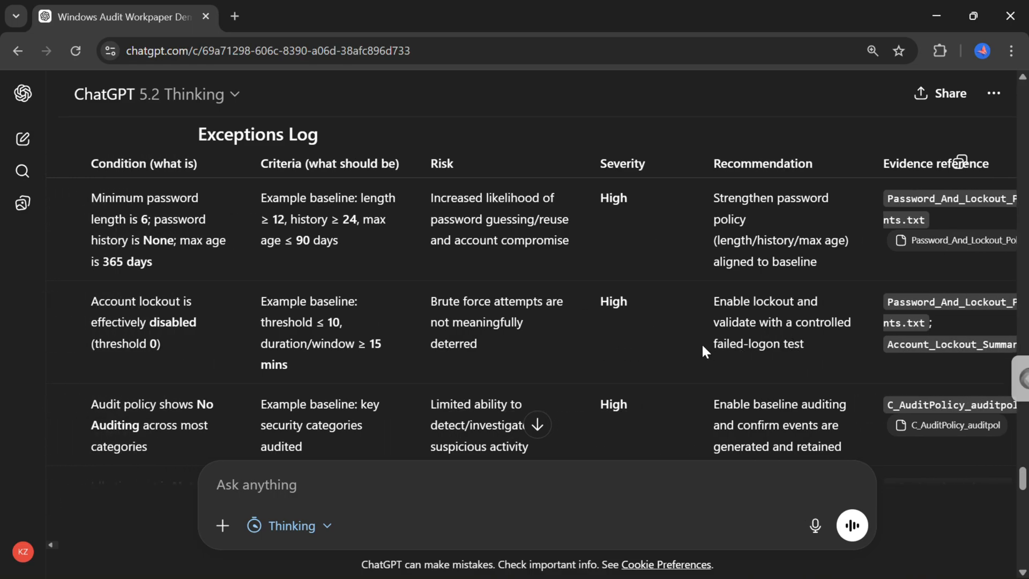
scroll(703, 346, "left", 3)
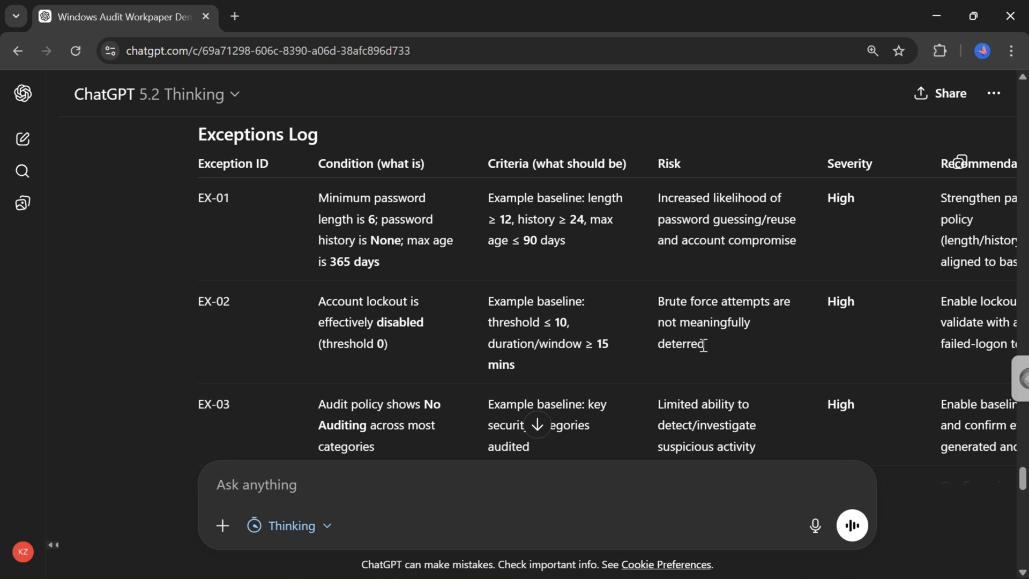
Read the Preliminary Review red flags, testing gaps and reviewer questions to the preparer.
scroll(432, 372, "down", 3)
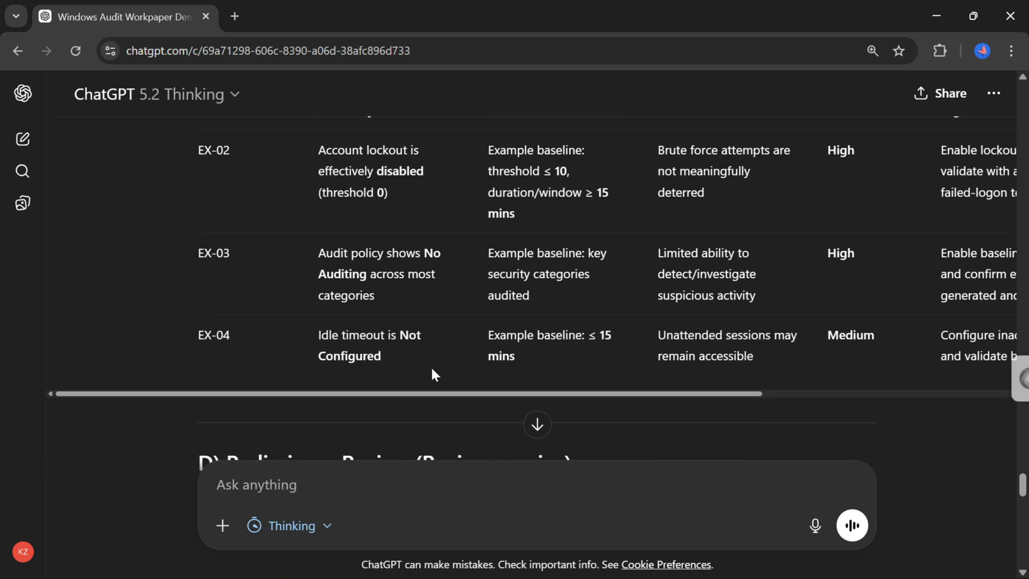
scroll(432, 372, "down", 5)
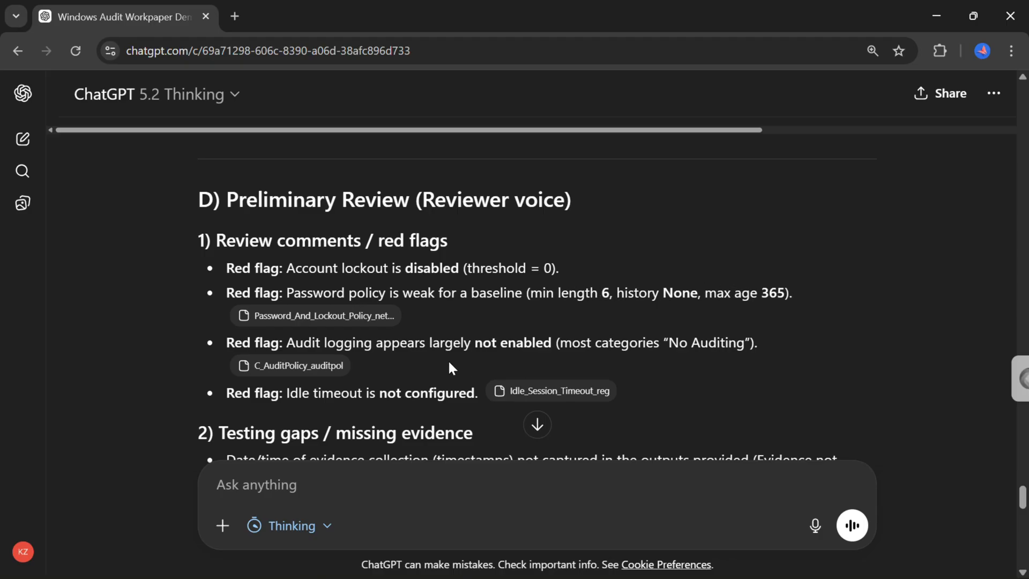
scroll(468, 375, "down", 4)
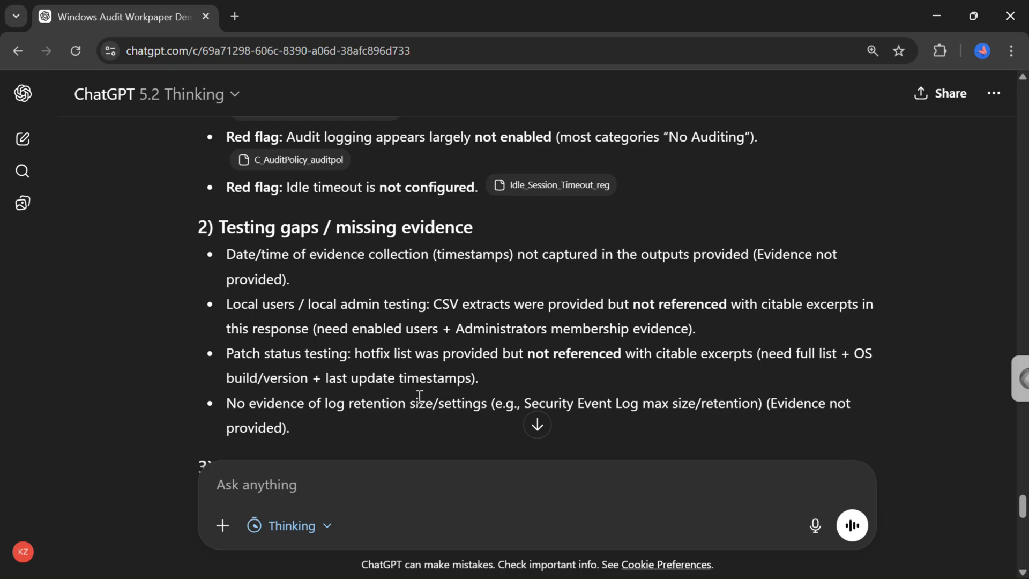
scroll(420, 411, "down", 2)
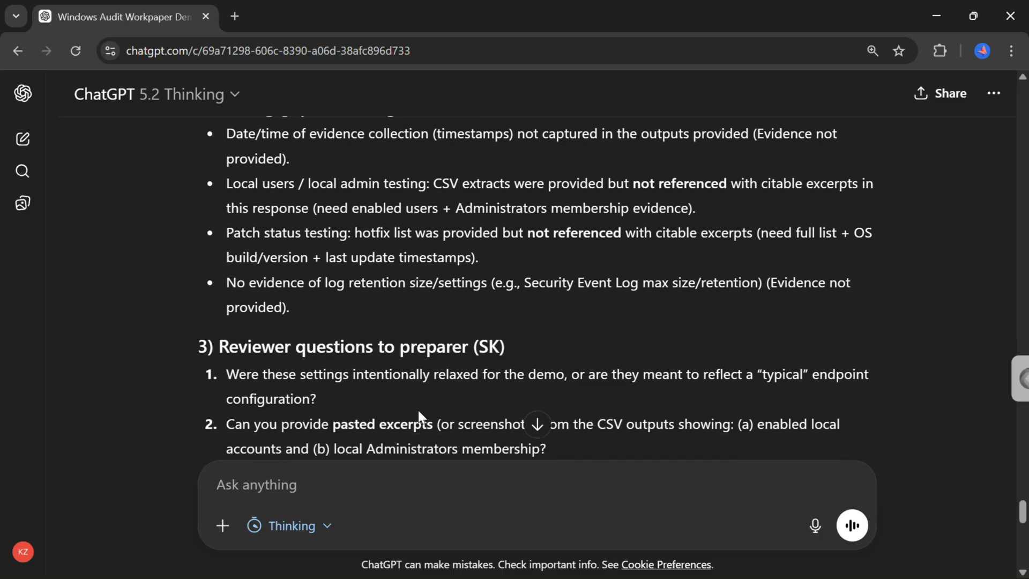
scroll(419, 410, "down", 2)
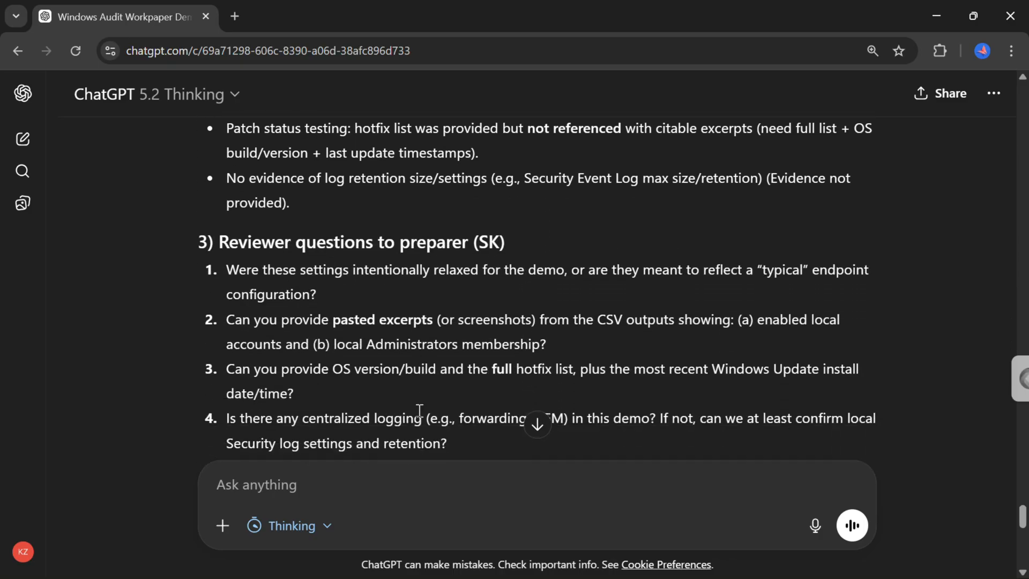
scroll(420, 411, "down", 1)
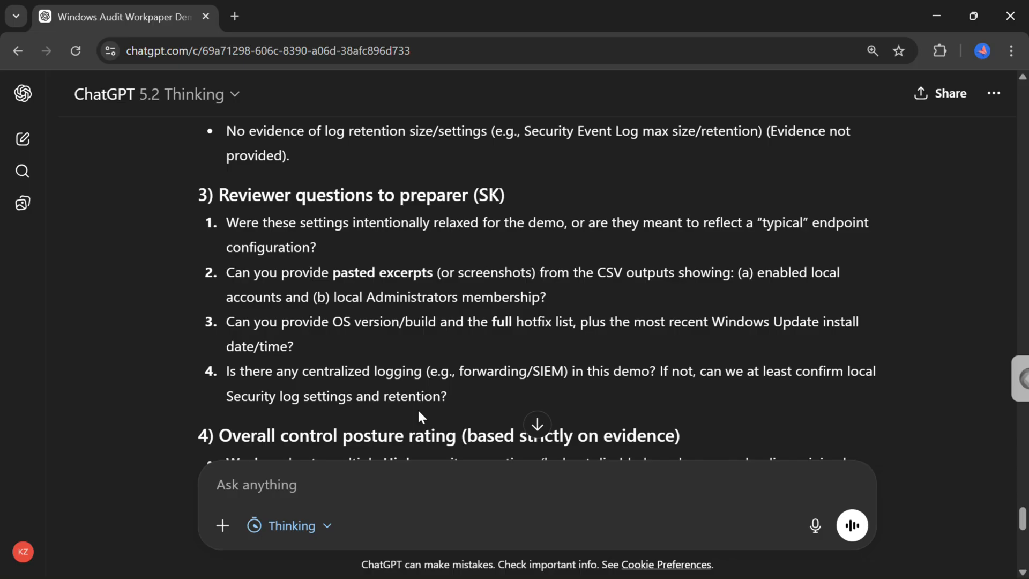
Read the overall control posture rating, the reliability of evidence note and the closing offer about CSV excerpts.
scroll(419, 413, "down", 2)
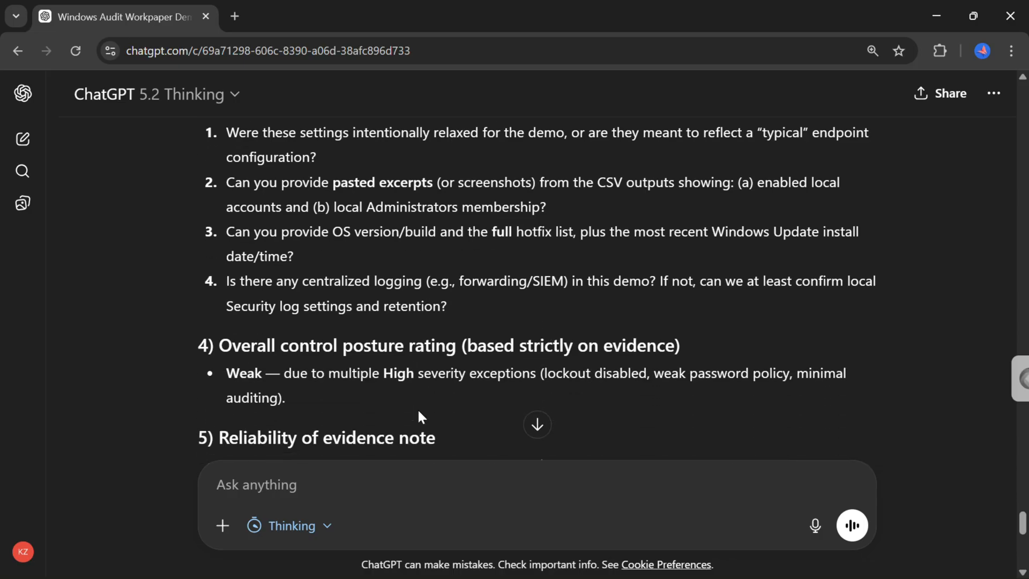
scroll(418, 408, "down", 2)
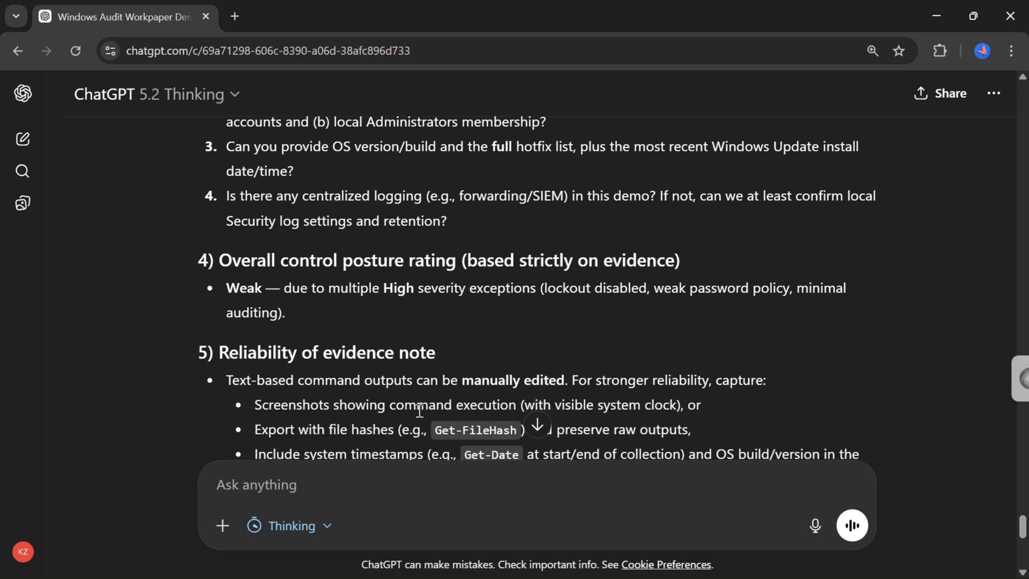
scroll(420, 411, "down", 2)
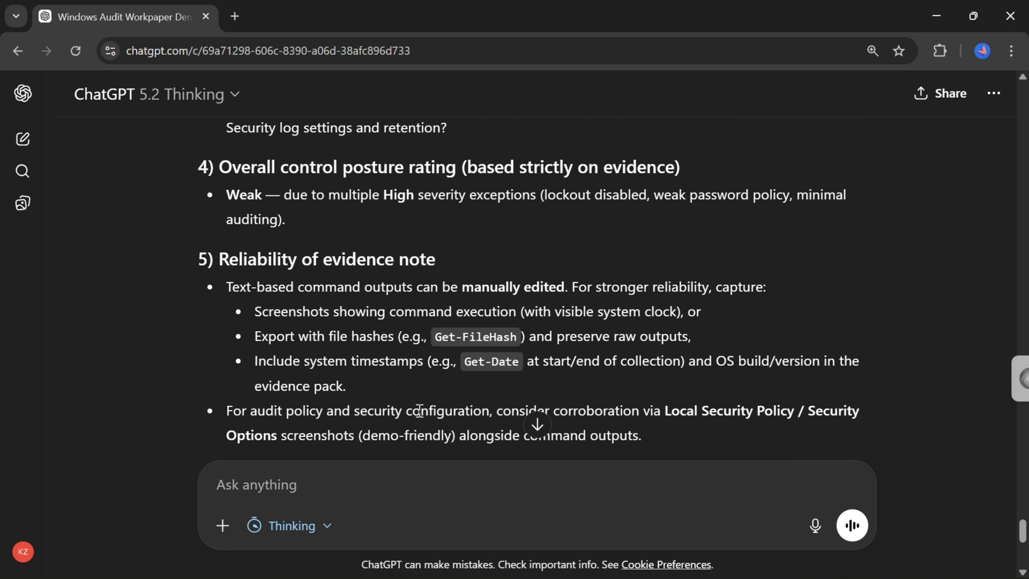
scroll(420, 412, "down", 1)
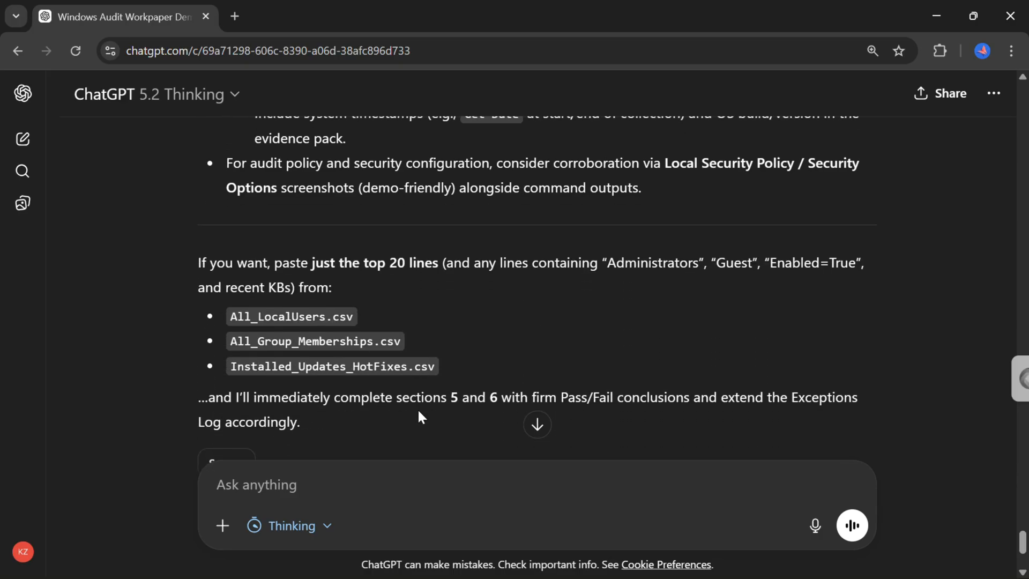
left_click_drag(236, 315, 517, 365)
scroll(631, 358, "down", 3)
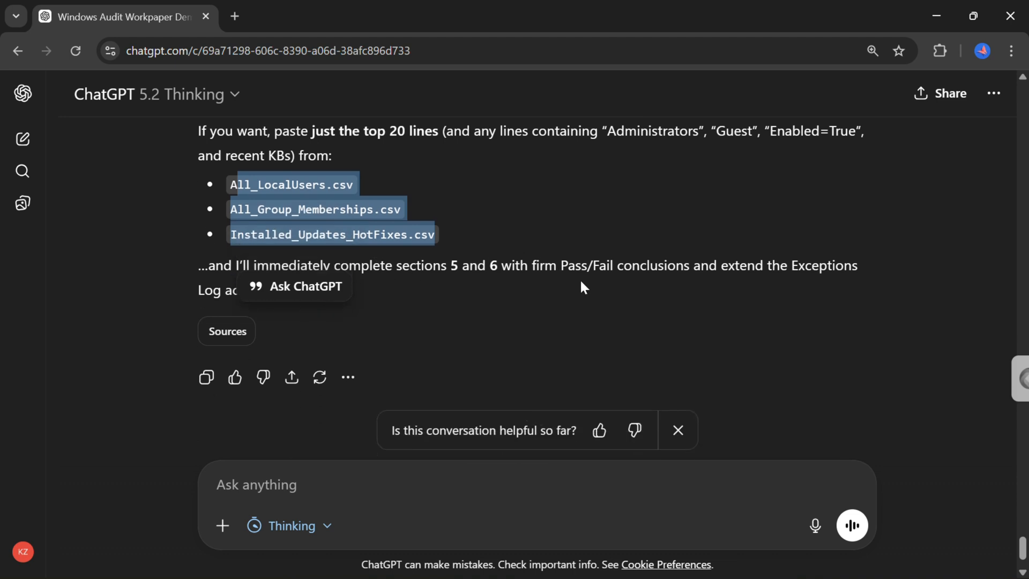
scroll(631, 310, "up", 5)
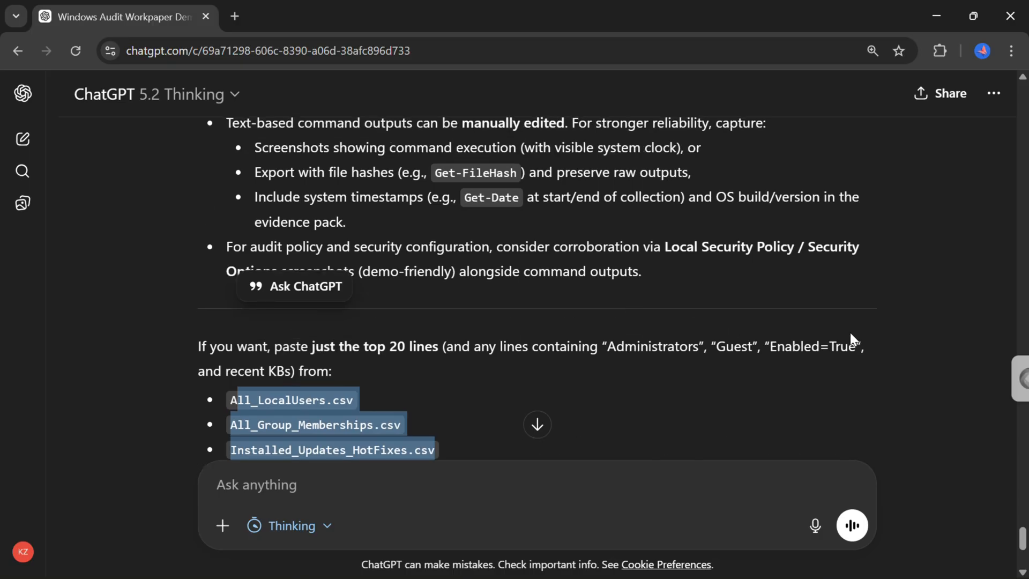
left_click(935, 317)
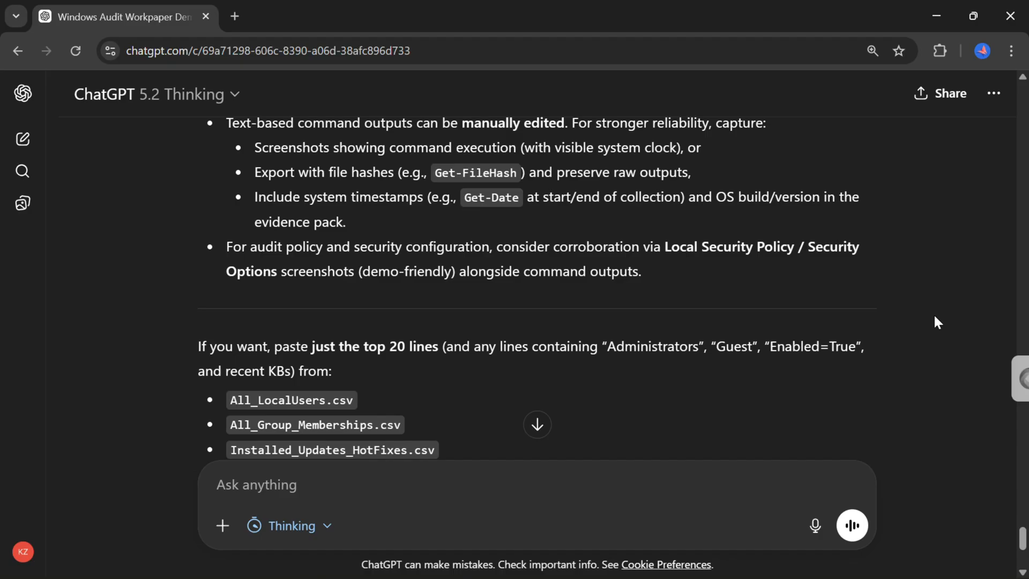
scroll(898, 405, "down", 4)
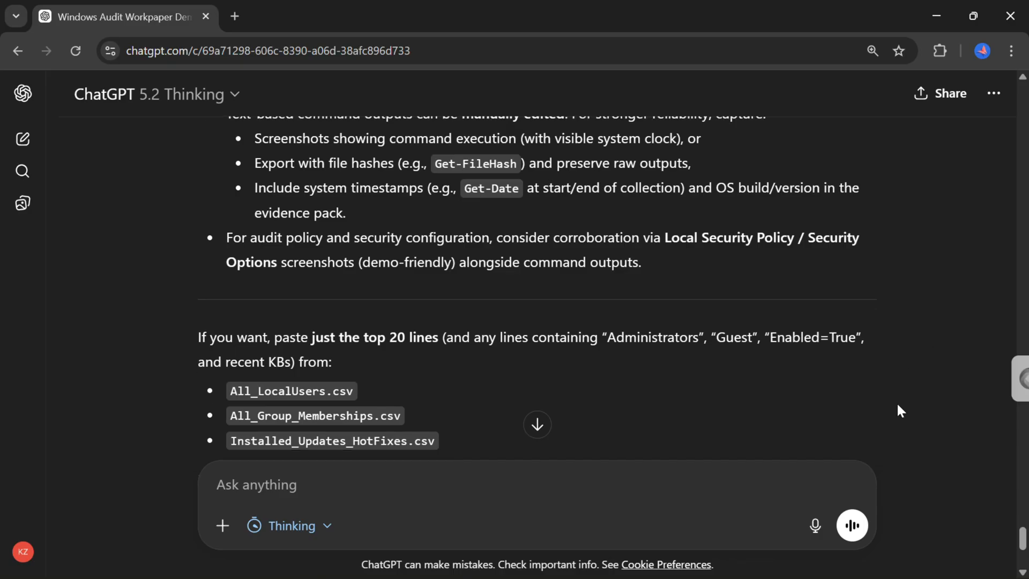
Reply "No, export the results above into an excel format." and send the prompt.
left_click(431, 483)
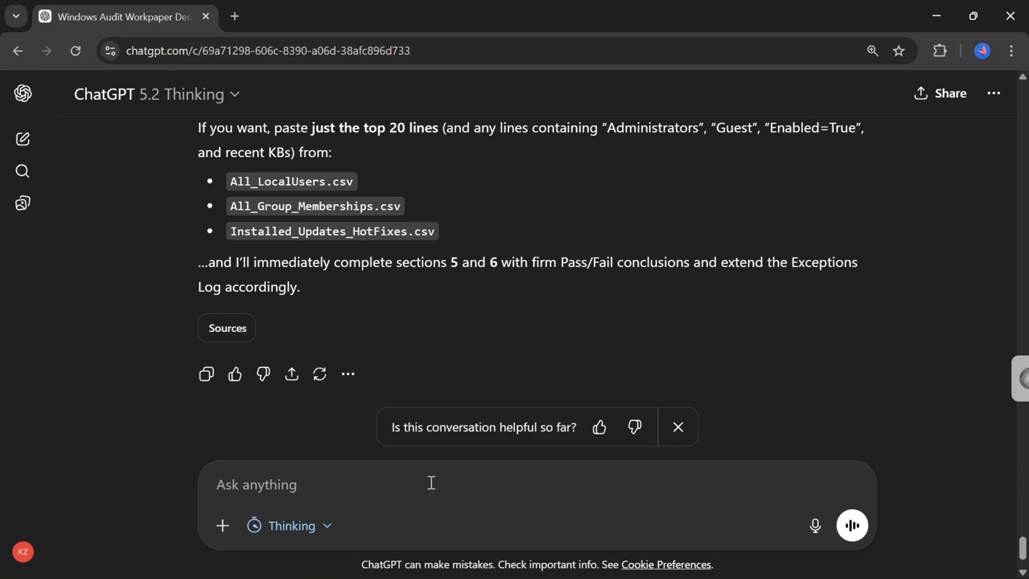
type("No,")
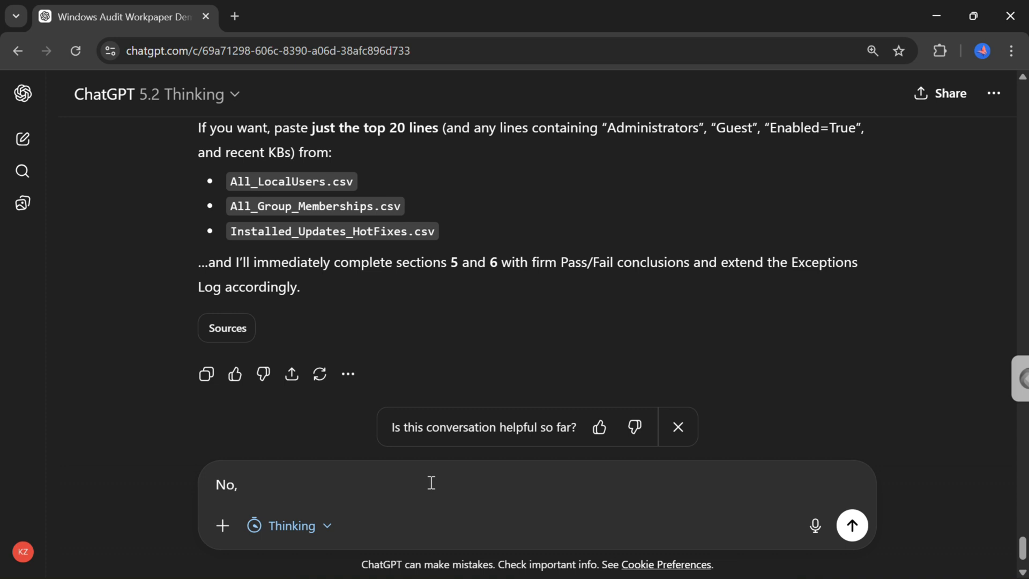
type(" export the results ")
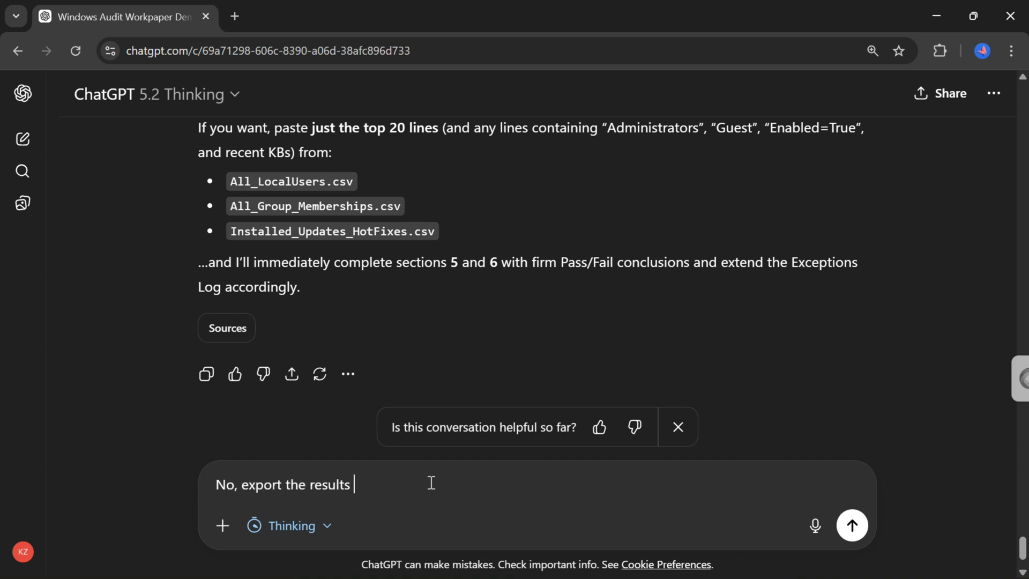
type("above into an excel format.")
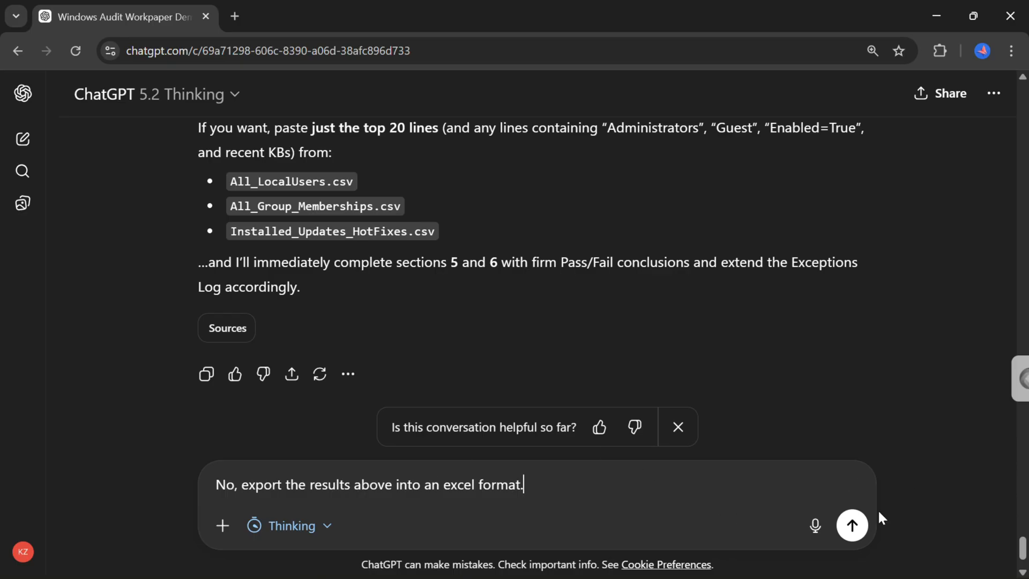
left_click(853, 530)
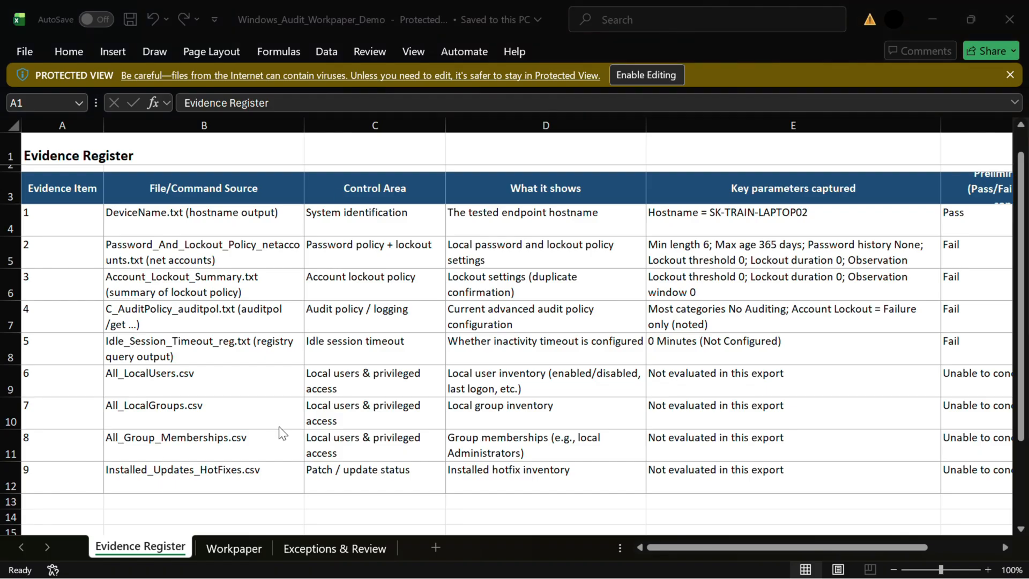
Review the exported Evidence Register sheet and widen the Preliminary result column so its header fits.
left_click(702, 544)
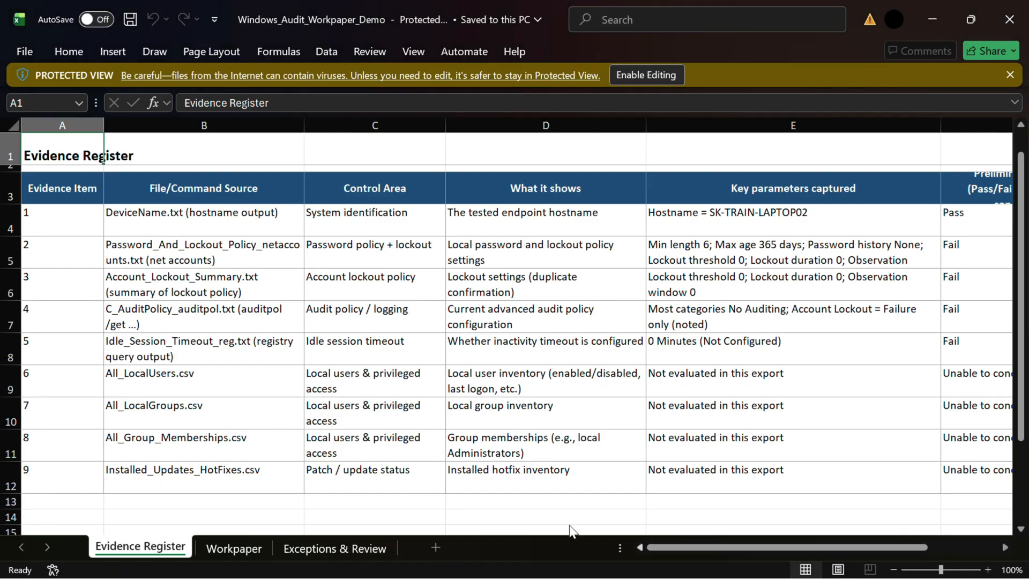
left_click(54, 217)
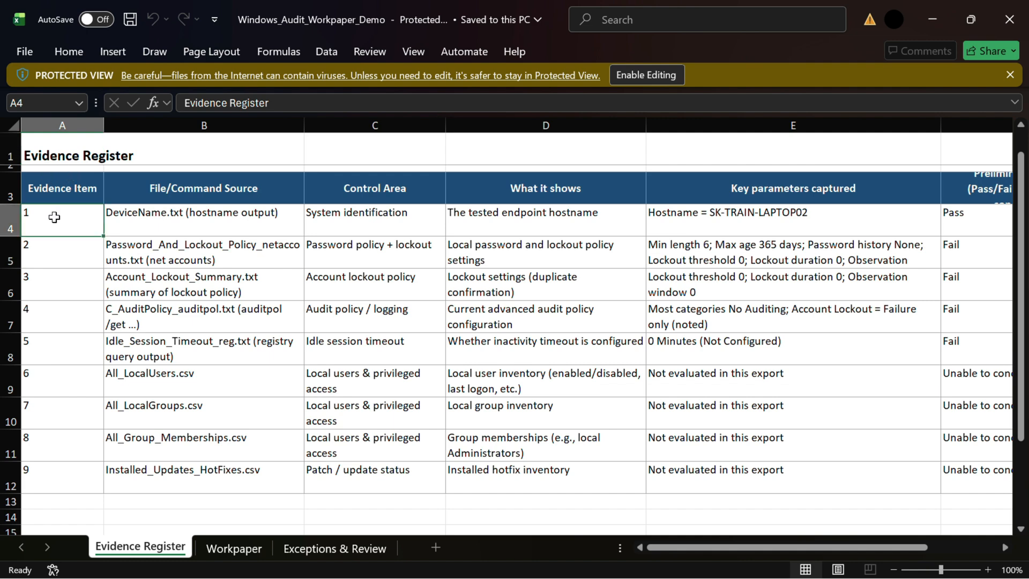
key("Right")
key("Right")
key("Right")
key("Right")
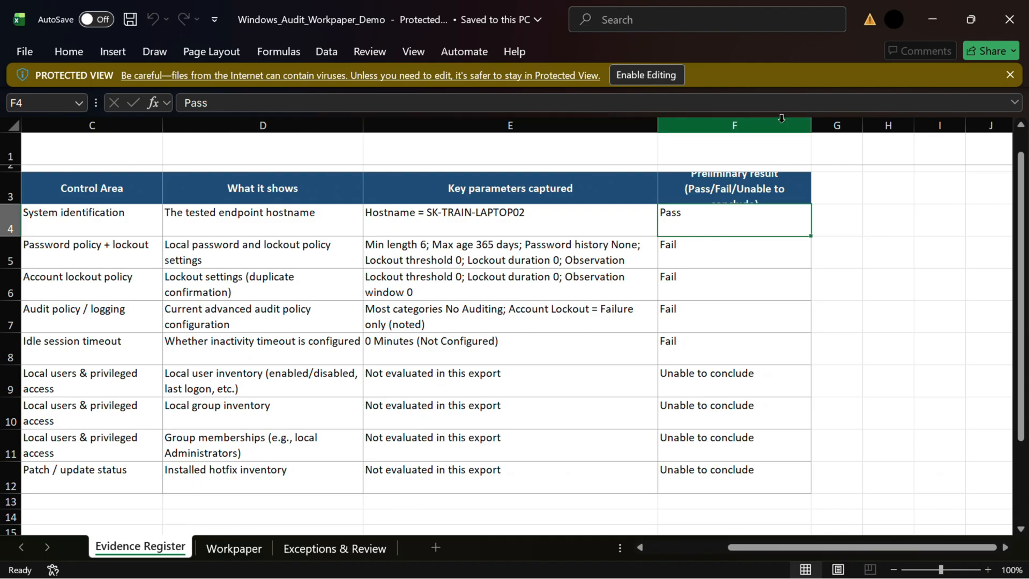
left_click_drag(811, 125, 885, 144)
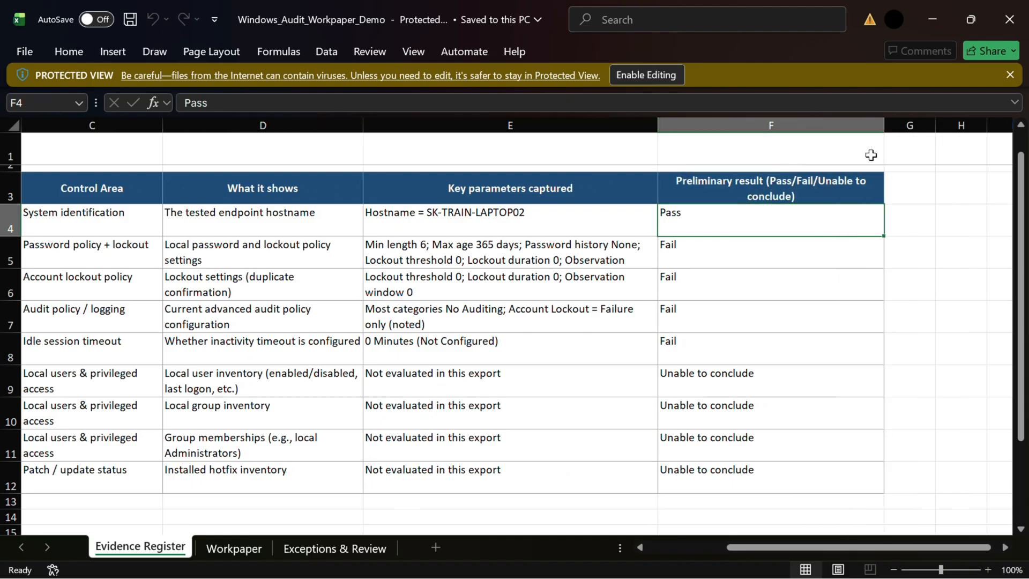
Step through the Evidence Register rows and columns to check the captured parameters and results.
left_click(735, 300)
key("Down")
key("Down")
key("Down")
key("Down")
key("Down")
key("Down")
key("Left")
key("Left")
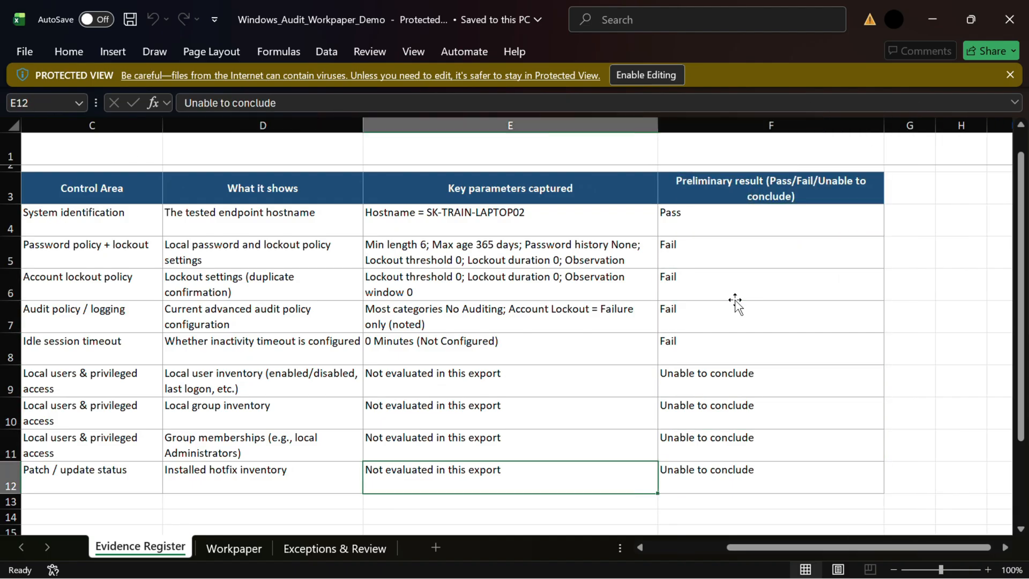
key("Left")
key("Left")
key("Left")
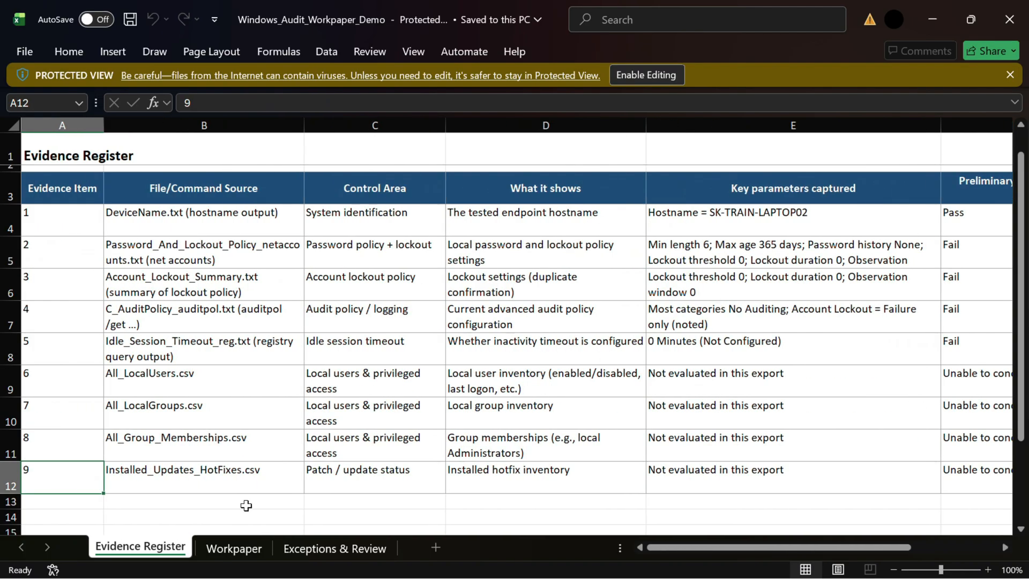
Open the Workpaper sheet and examine its title and workpaper metadata fields.
left_click(243, 547)
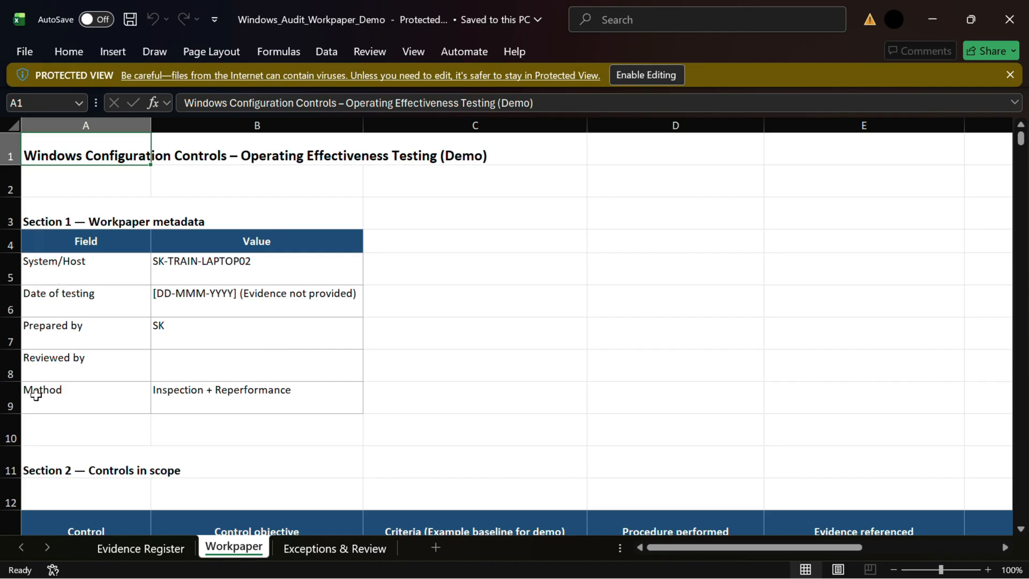
scroll(37, 420, "left", 1)
scroll(185, 406, "right", 1)
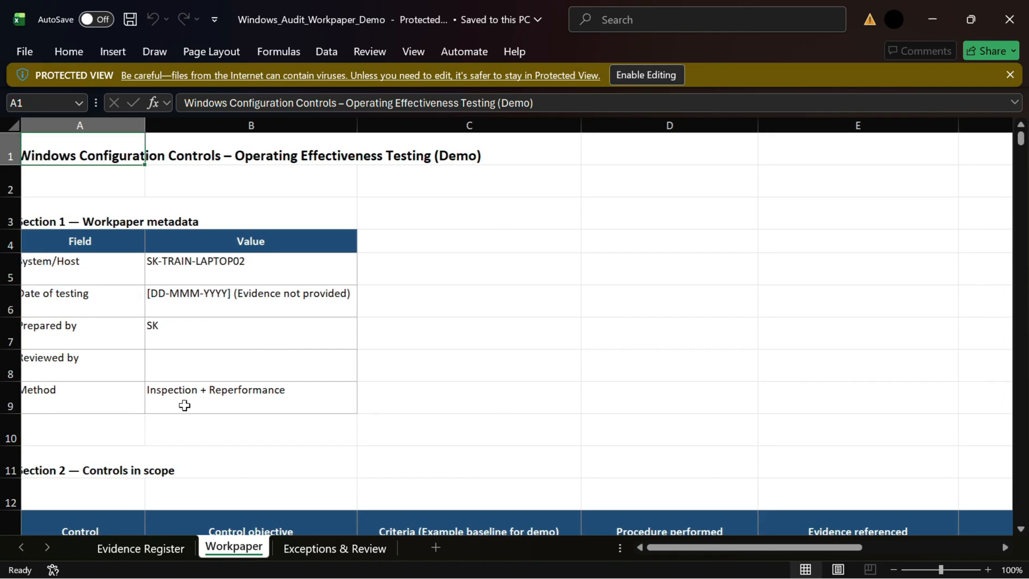
scroll(529, 378, "right", 2)
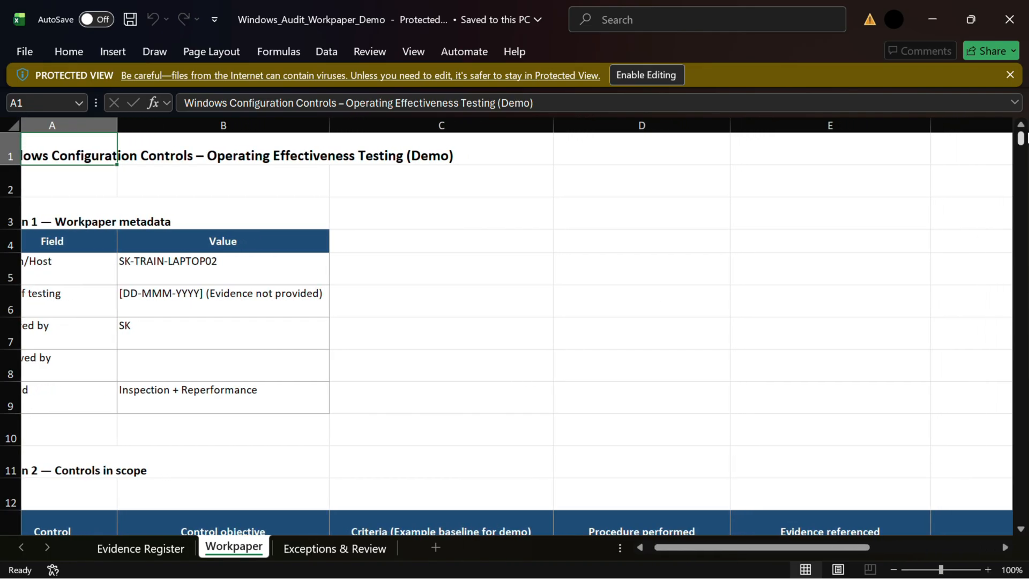
left_click_drag(1019, 133, 1020, 187)
left_click(825, 252)
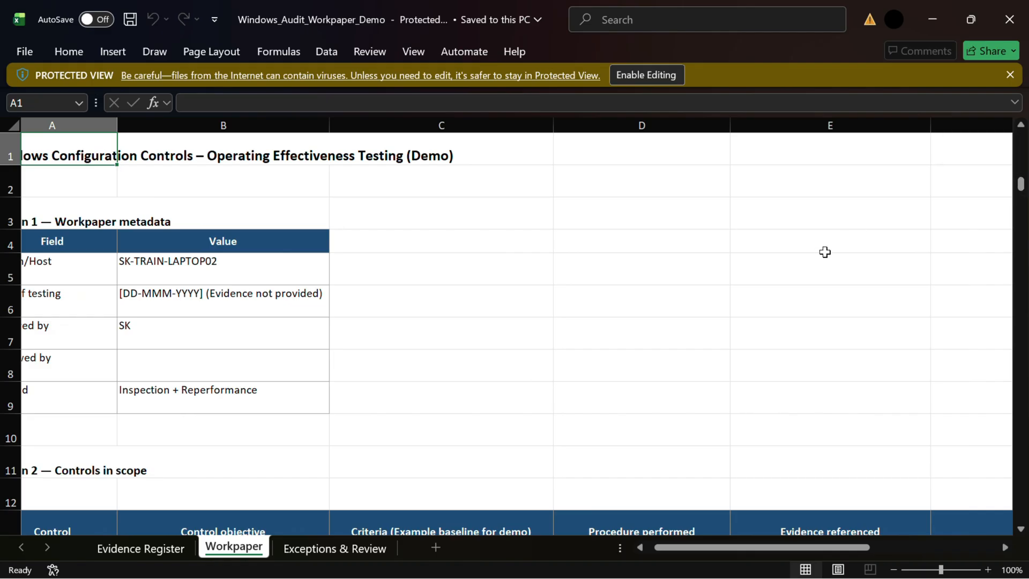
key("Left")
key("Left")
key("Left")
key("Left")
key("Down")
key("Down")
key("Down")
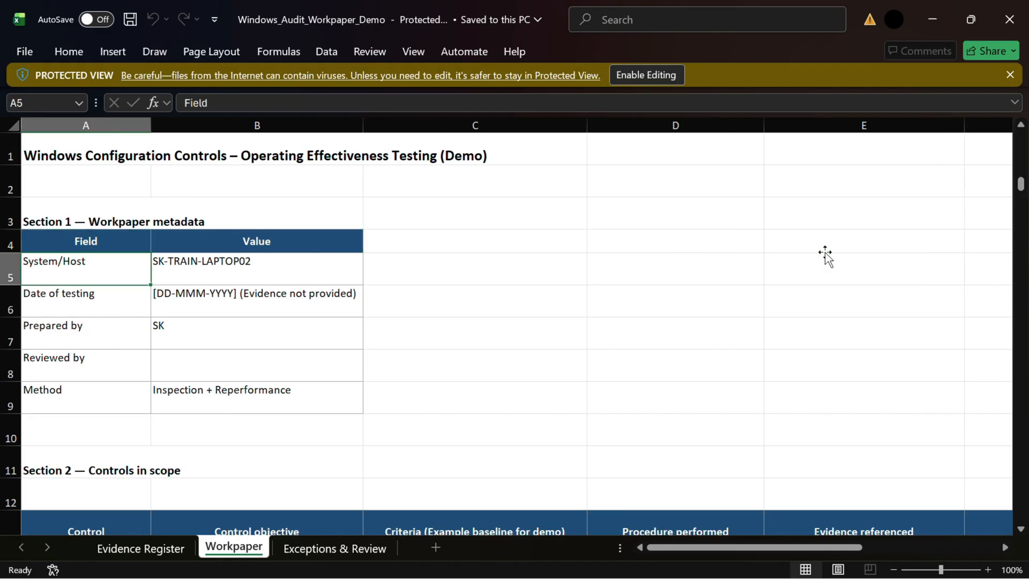
key("Down")
key("Down")
key("Down")
key("Down")
key("Down")
key("Down")
key("Down")
key("Down")
key("Down")
key("Down")
key("Down")
key("Down")
key("Down")
key("Down")
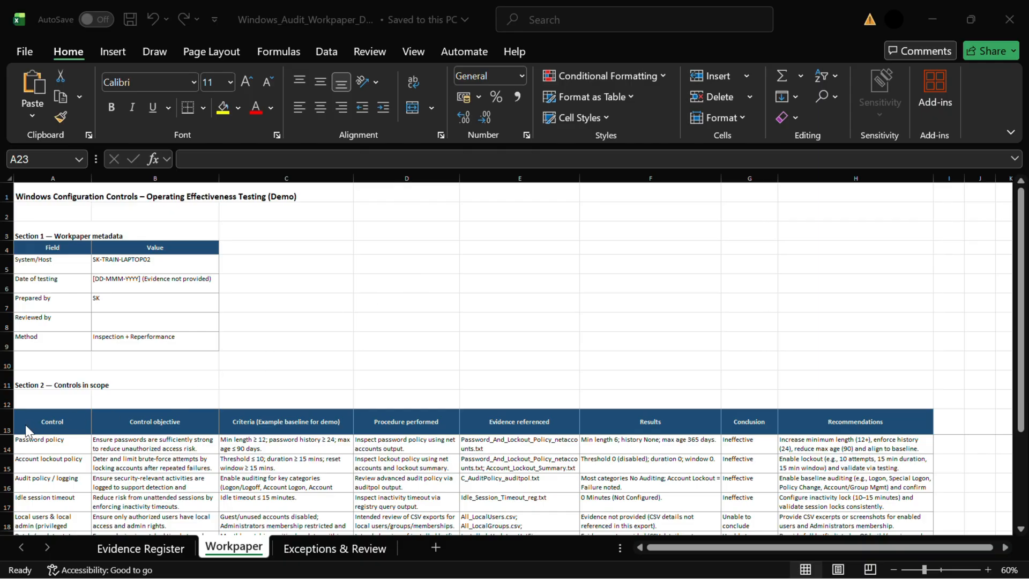
Inspect the Controls in scope table headers and rows on the Workpaper sheet.
left_click(9, 429)
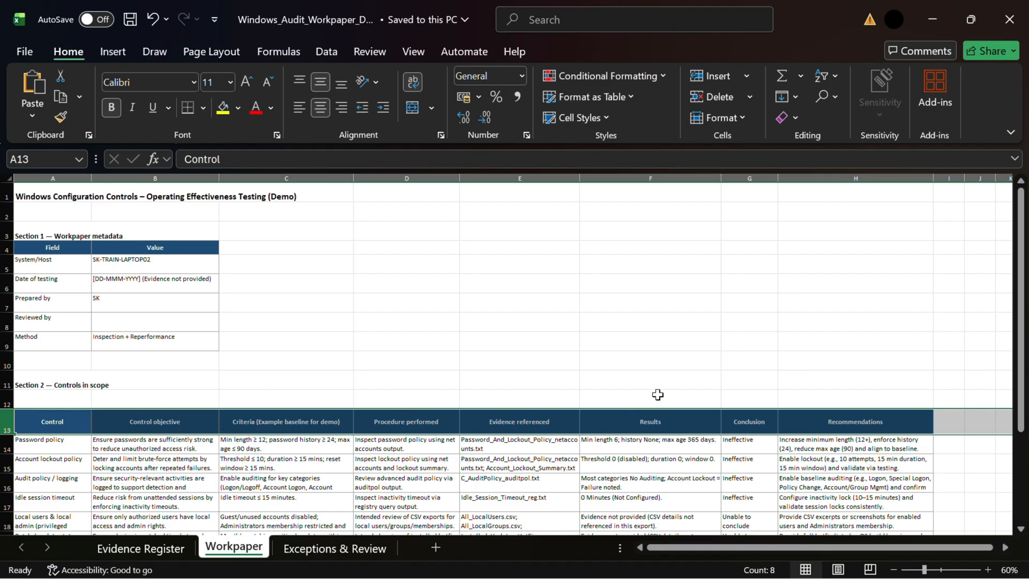
left_click(749, 418)
left_click(858, 418)
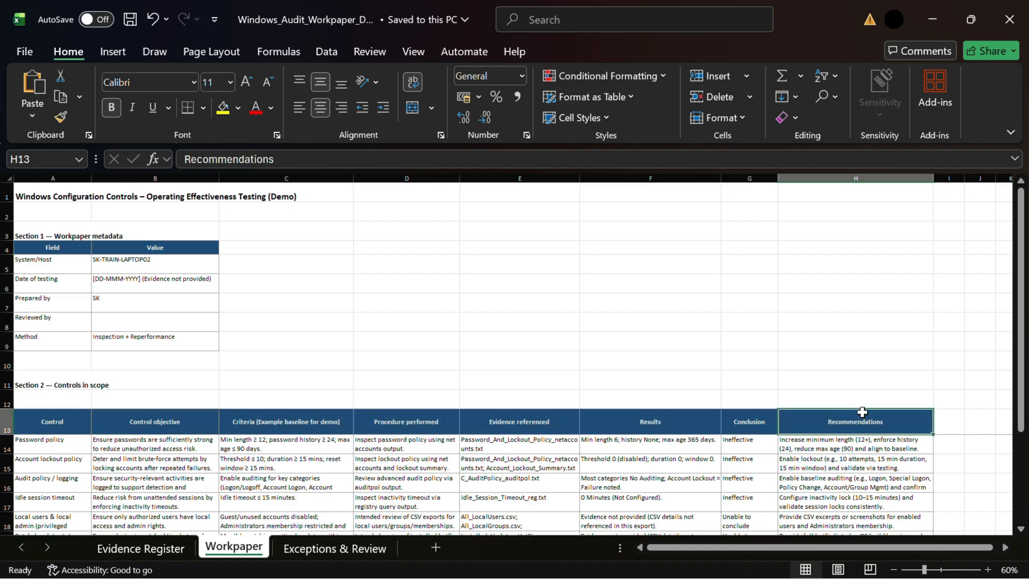
scroll(1019, 534, "down", 1)
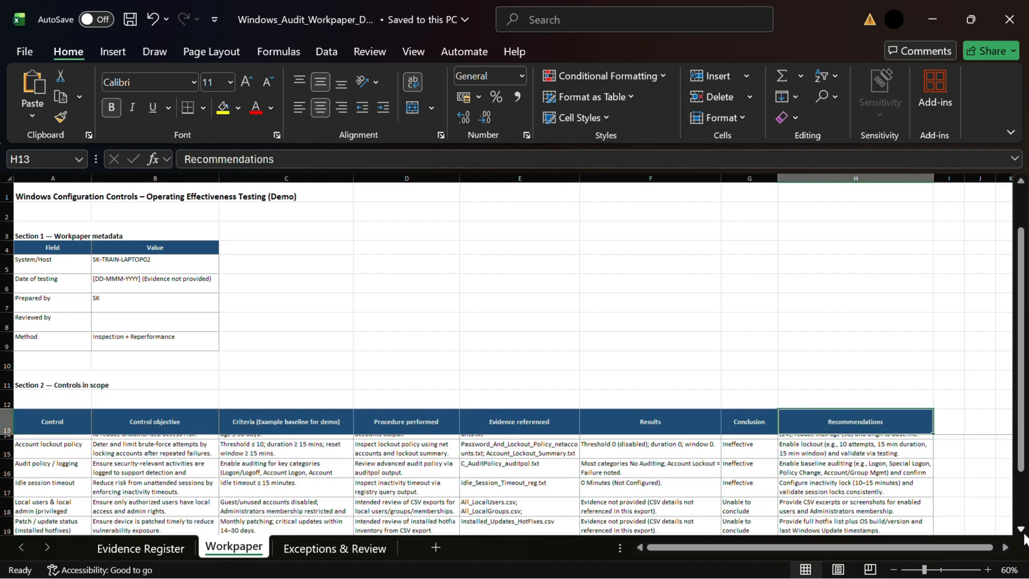
scroll(1025, 536, "down", 2)
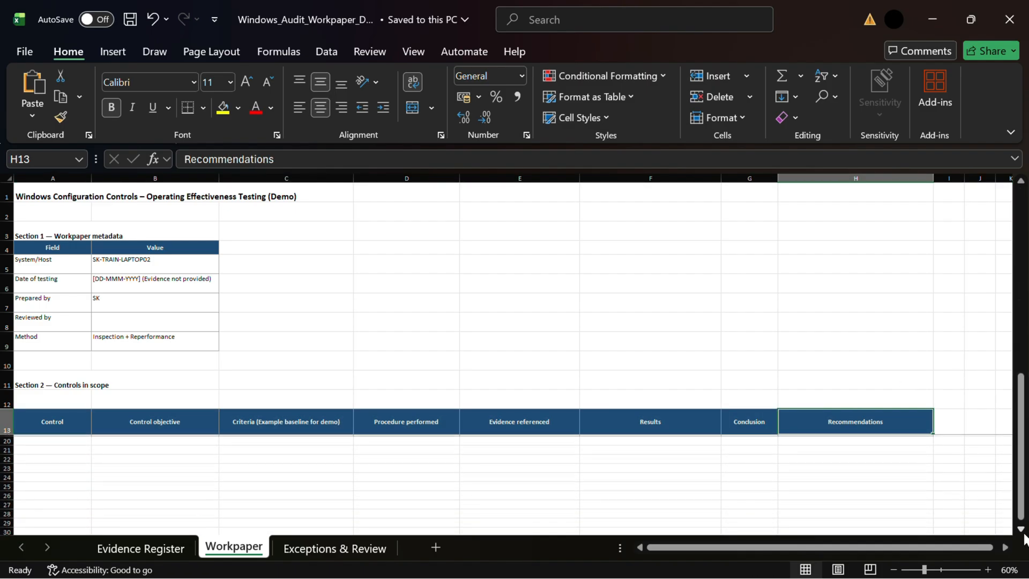
left_click_drag(1022, 517, 1021, 322)
Open the Exceptions & Review sheet and go through the Exceptions Log columns through to the evidence references.
left_click(320, 544)
left_click(85, 278)
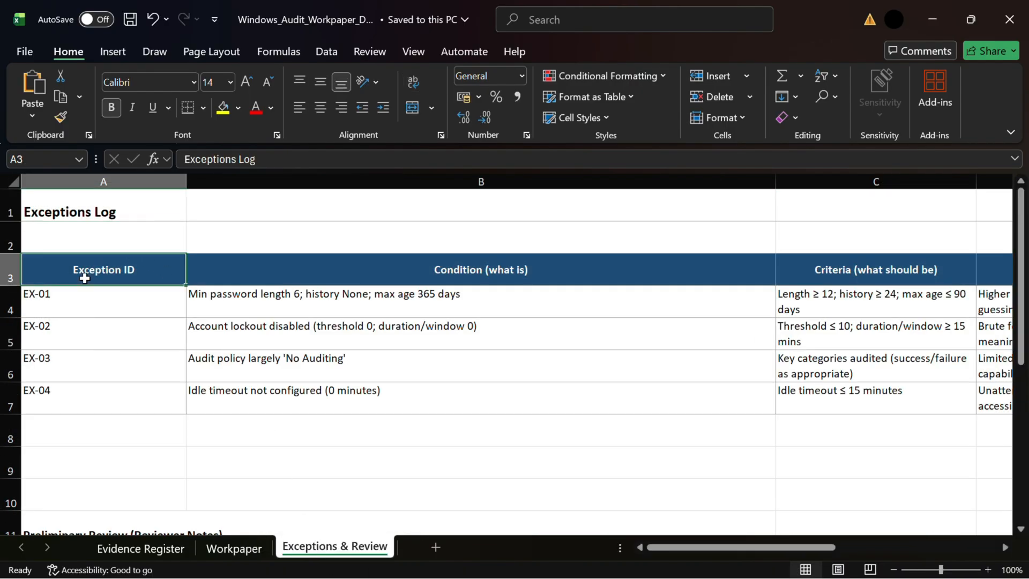
key("Right")
key("Right")
key("Right")
key("Right")
key("Right")
key("Right")
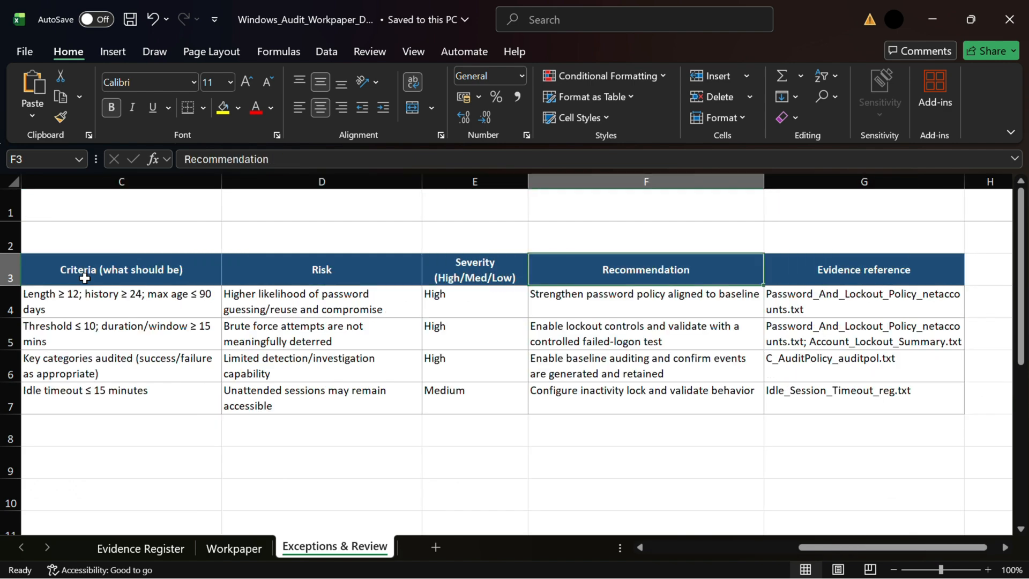
key("Left")
key("Left")
key("Left")
key("Left")
key("Left")
key("Left")
key("Down")
key("Down")
key("Down")
key("Down")
key("Down")
key("Down")
key("Down")
key("Down")
key("Down")
key("Down")
key("Down")
key("Down")
key("Down")
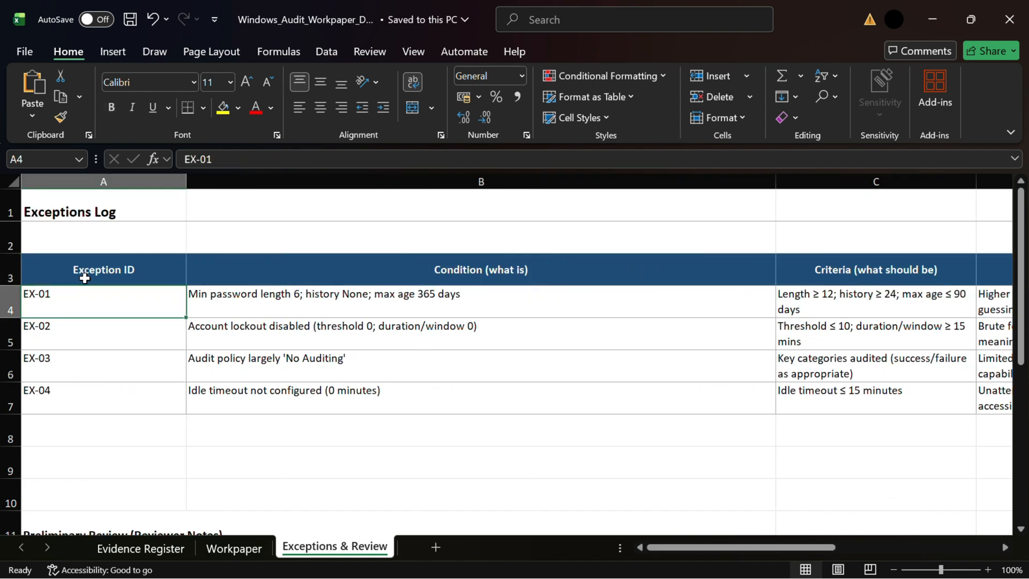
key("Down")
key("Down")
key("Down")
key("Down")
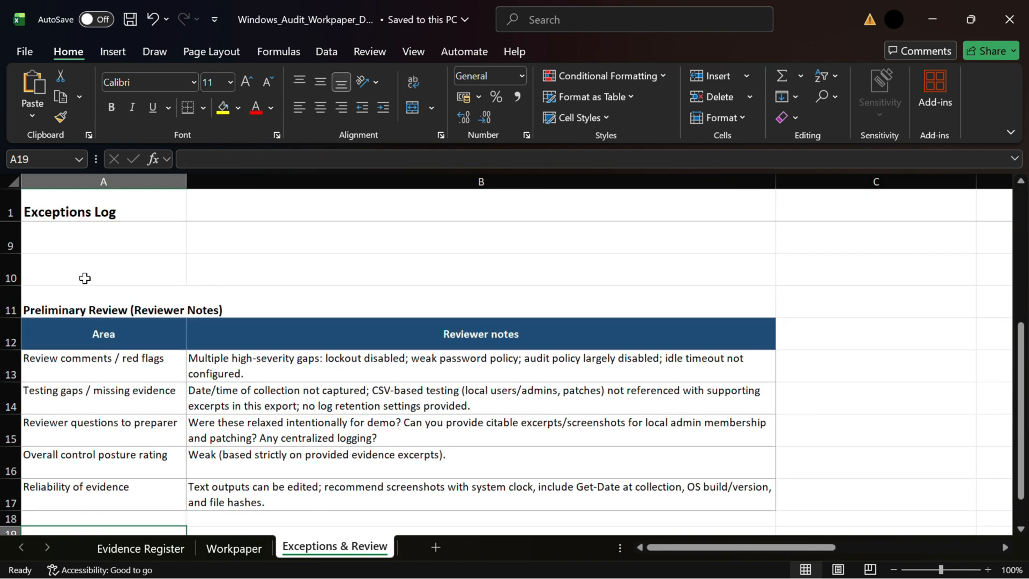
Review the Preliminary Review reviewer notes section below the Exceptions Log.
left_click_drag(55, 294, 69, 437)
key("Down")
key("Down")
key("Down")
key("Down")
key("Down")
key("Down")
key("Down")
key("Down")
key("Down")
key("Down")
key("Down")
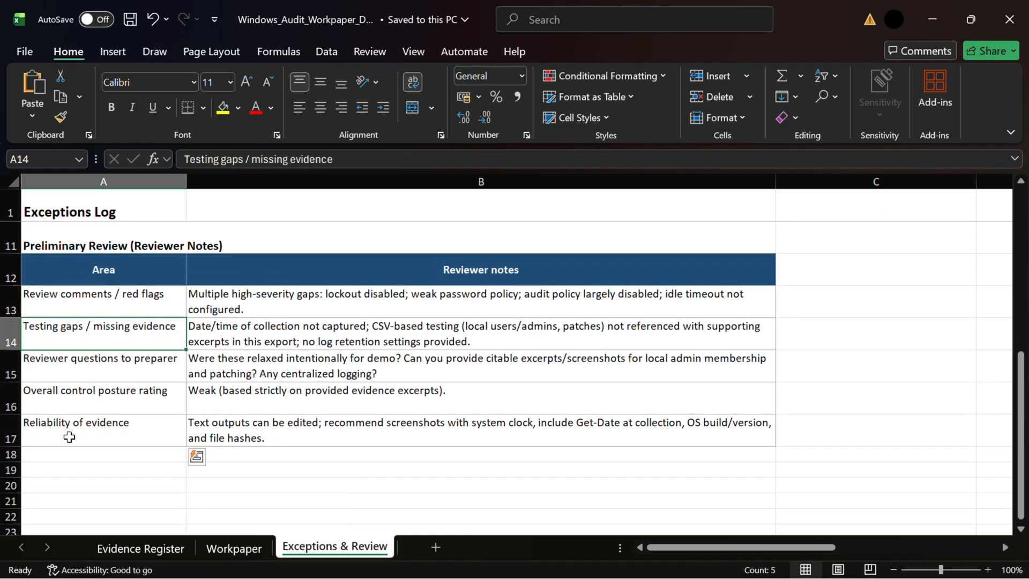
key("Down")
key("Down")
key("Down")
key("Down")
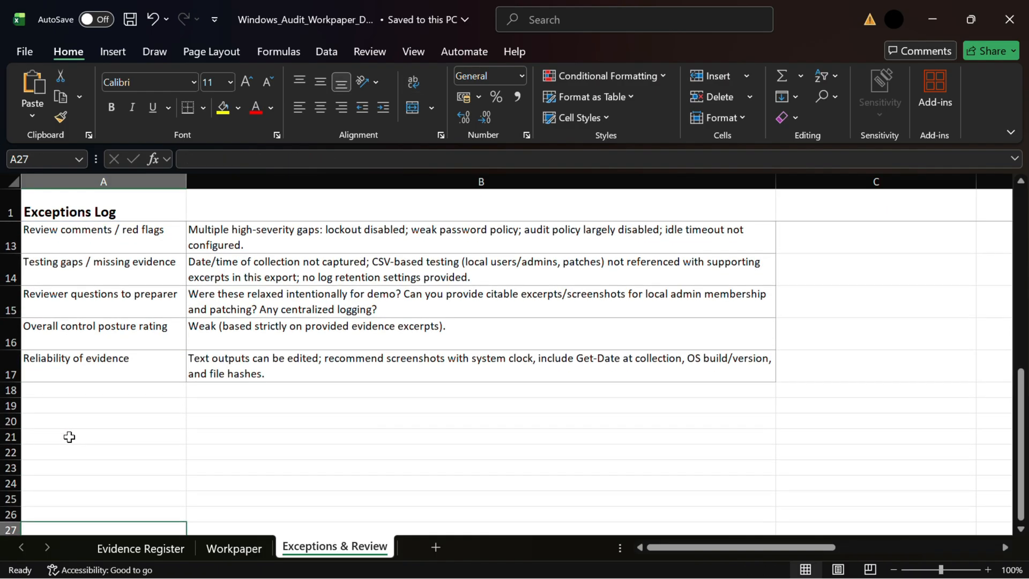
Return to the top of the Exceptions Log and switch between the Workpaper and Exceptions & Review sheets.
key("Up")
key("Up")
key("Up")
key("Up")
key("Up")
key("Up")
key("Up")
key("Up")
key("Up")
key("Up")
key("Up")
key("Up")
key("Up")
key("Up")
key("Up")
key("Up")
key("Up")
key("Up")
key("Up")
key("Up")
key("Up")
key("Up")
key("Up")
key("Up")
key("Up")
key("Up")
key("Up")
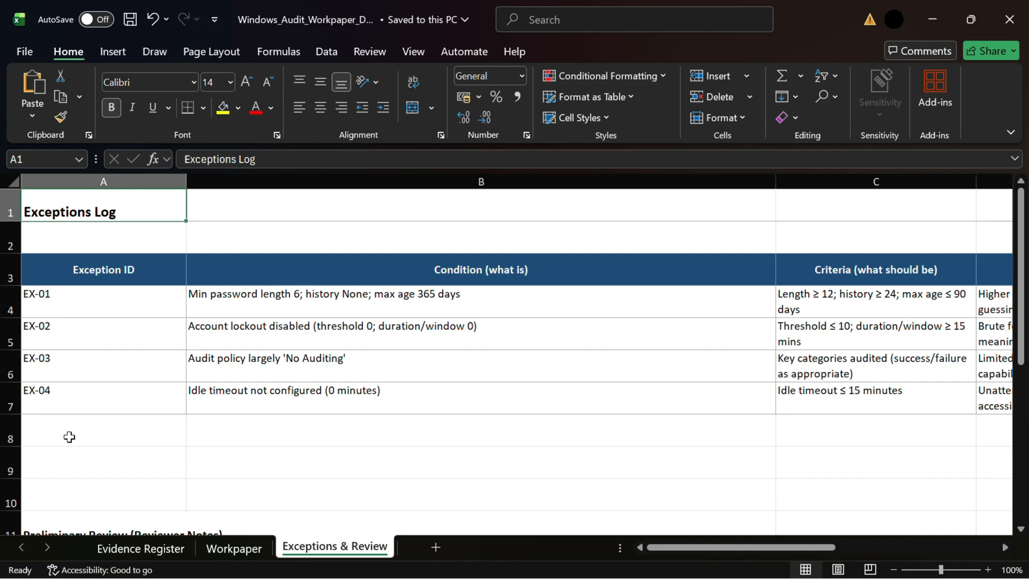
left_click(129, 549)
left_click(225, 552)
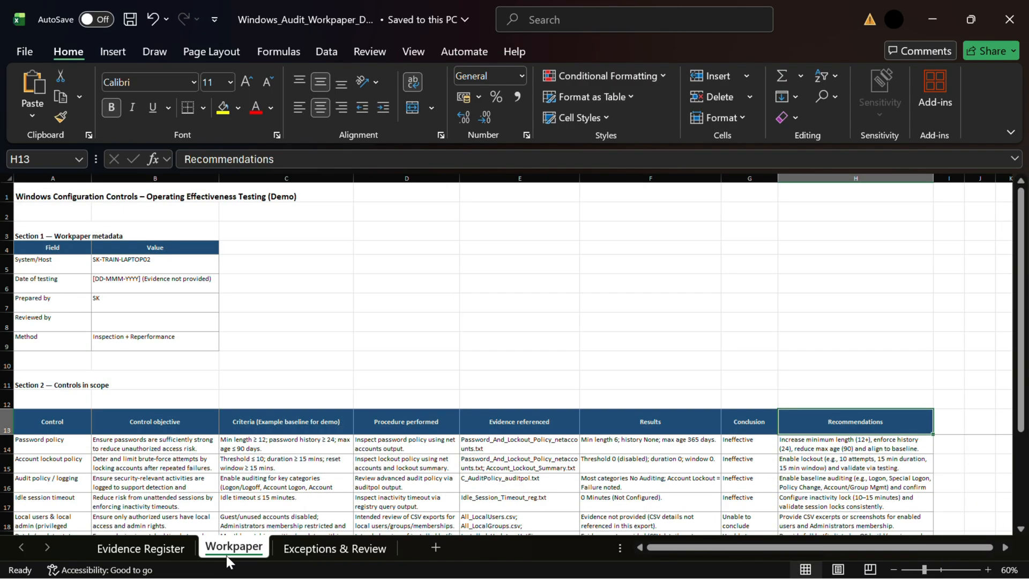
left_click(319, 550)
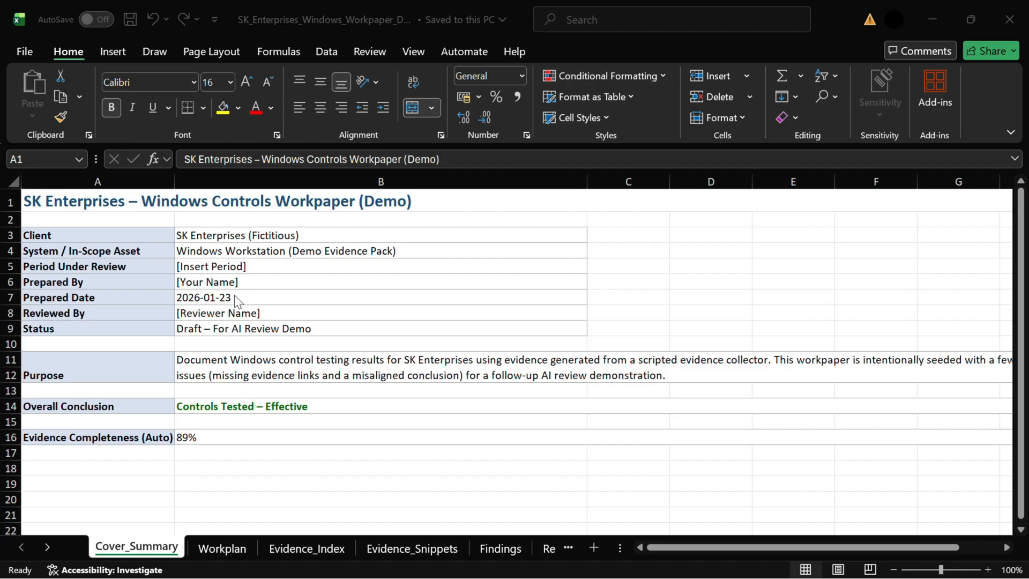
Read the Purpose statement on the Cover_Summary sheet of the SK Enterprises workpaper.
left_click(227, 379)
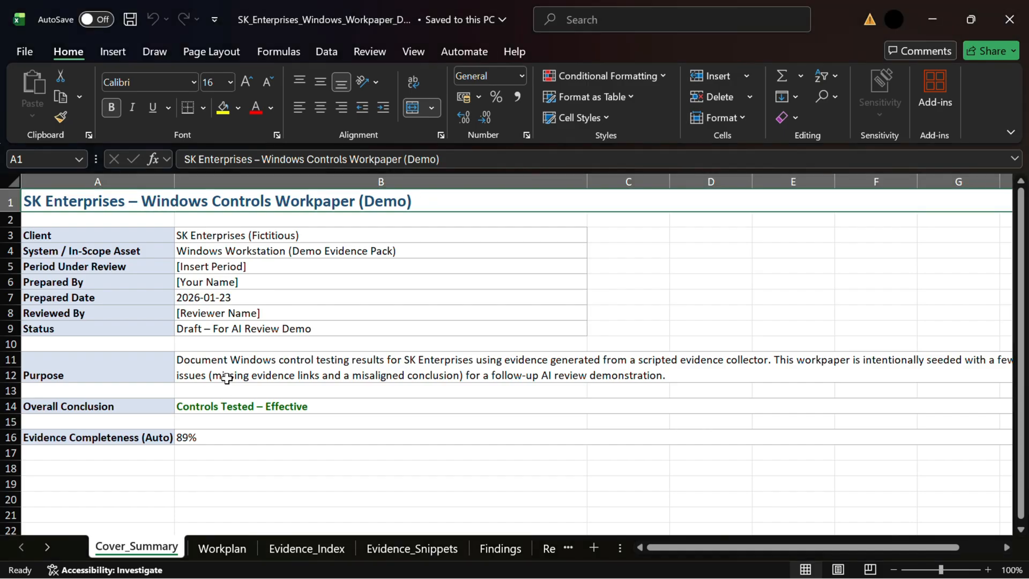
left_click(344, 377)
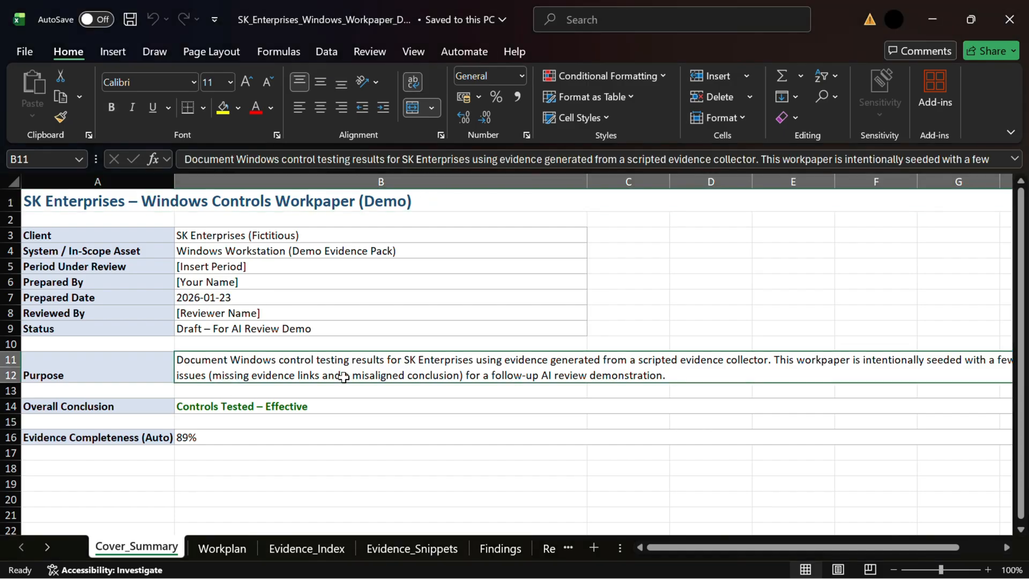
left_click_drag(699, 548, 744, 551)
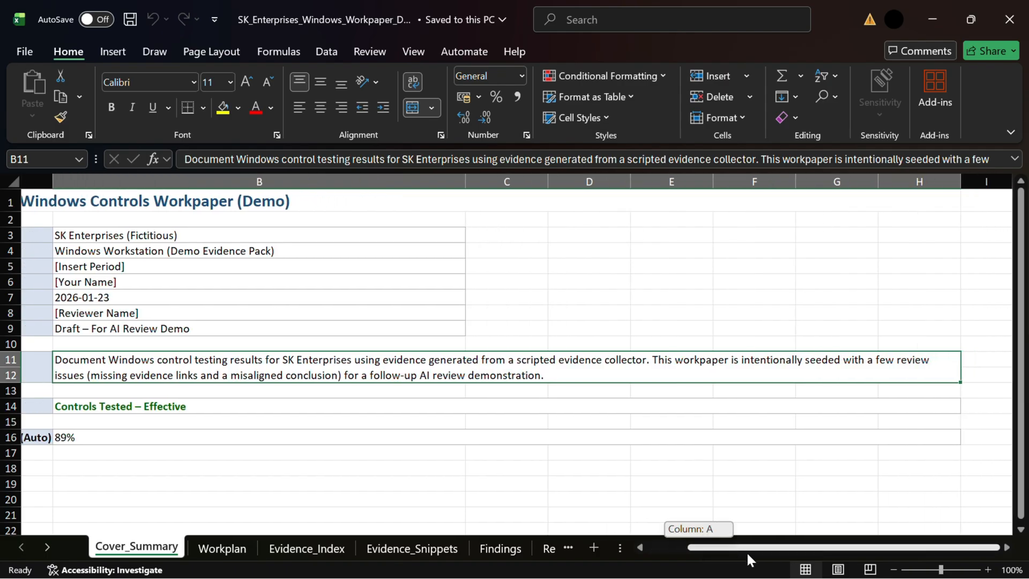
mouse_move(747, 554)
left_mouse_down()
mouse_move(726, 553)
mouse_move(737, 552)
left_mouse_up()
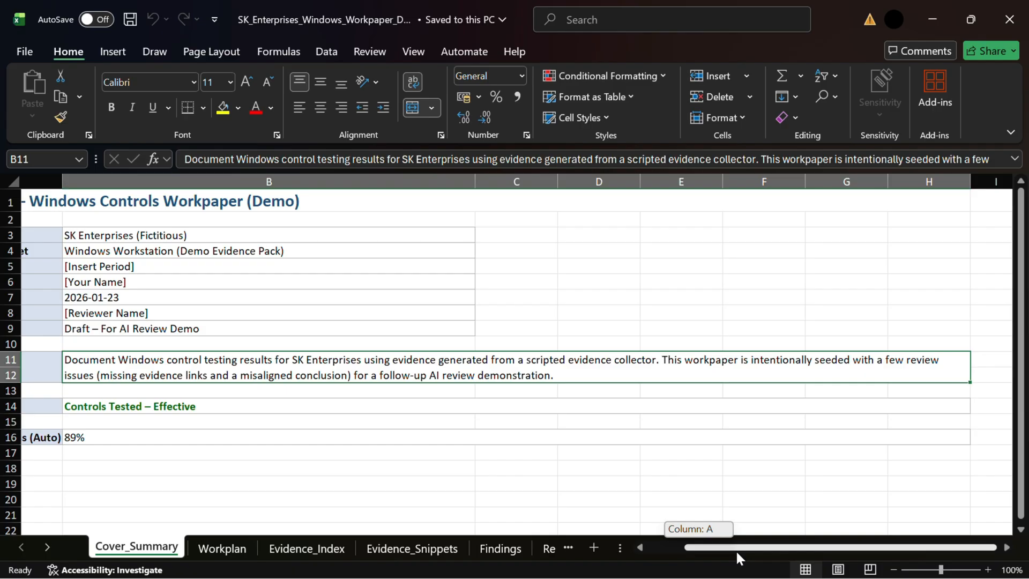
left_click_drag(736, 550, 726, 552)
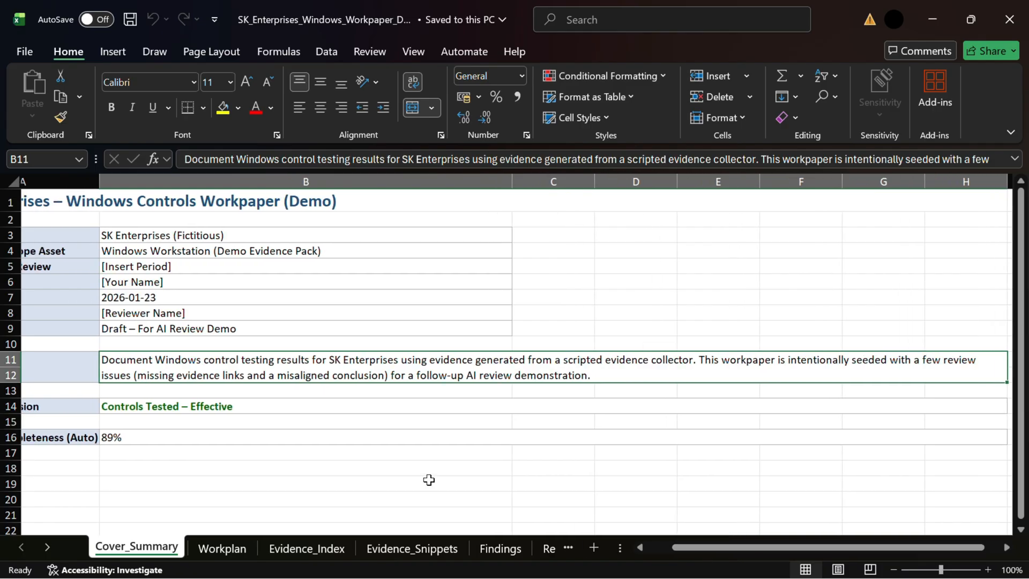
double_click(220, 375)
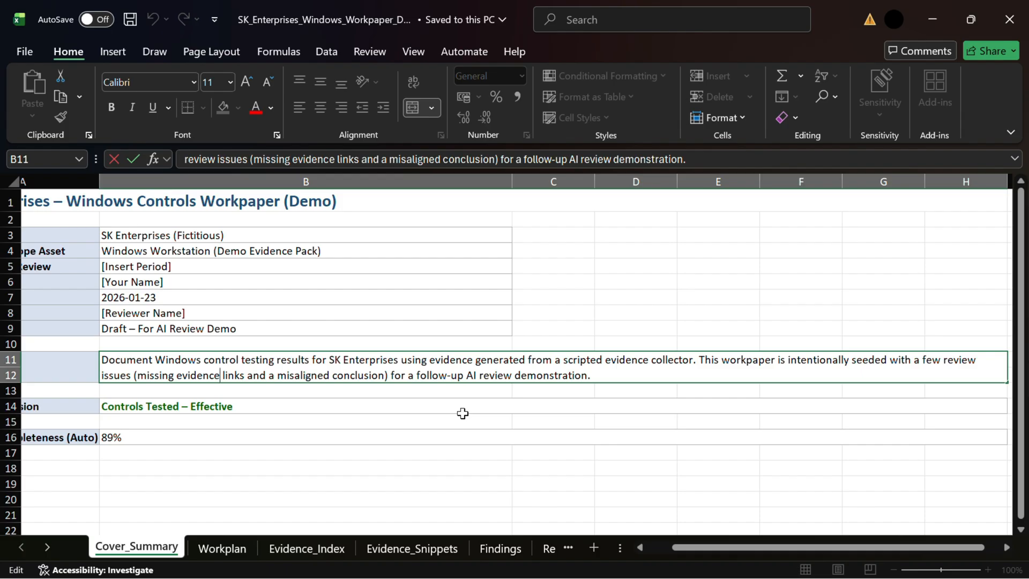
Open the Workplan sheet and step through its column headers from Step ID to Reviewer Notes.
left_click(250, 545)
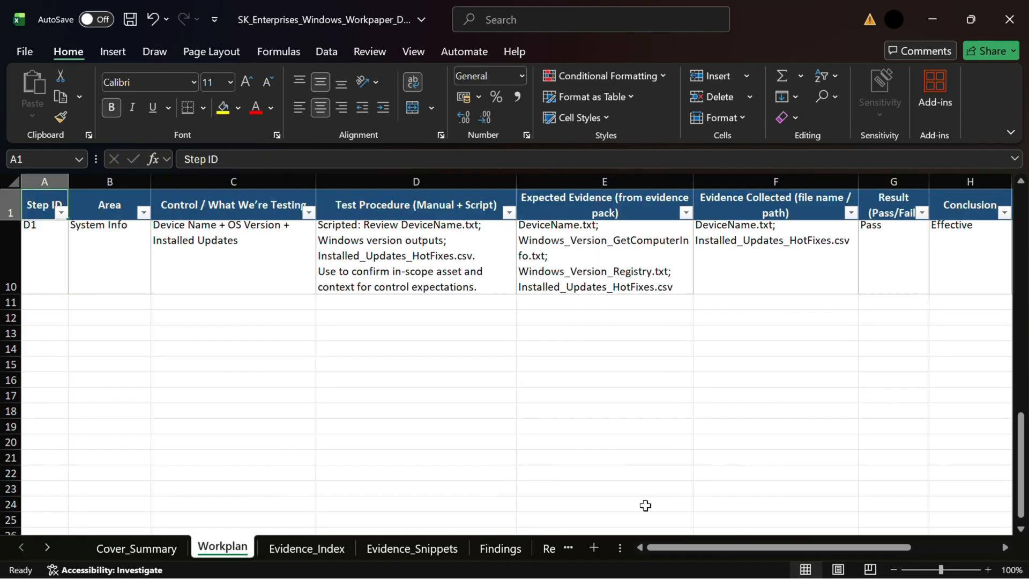
left_click_drag(1021, 429, 1021, 193)
left_click_drag(711, 547, 638, 547)
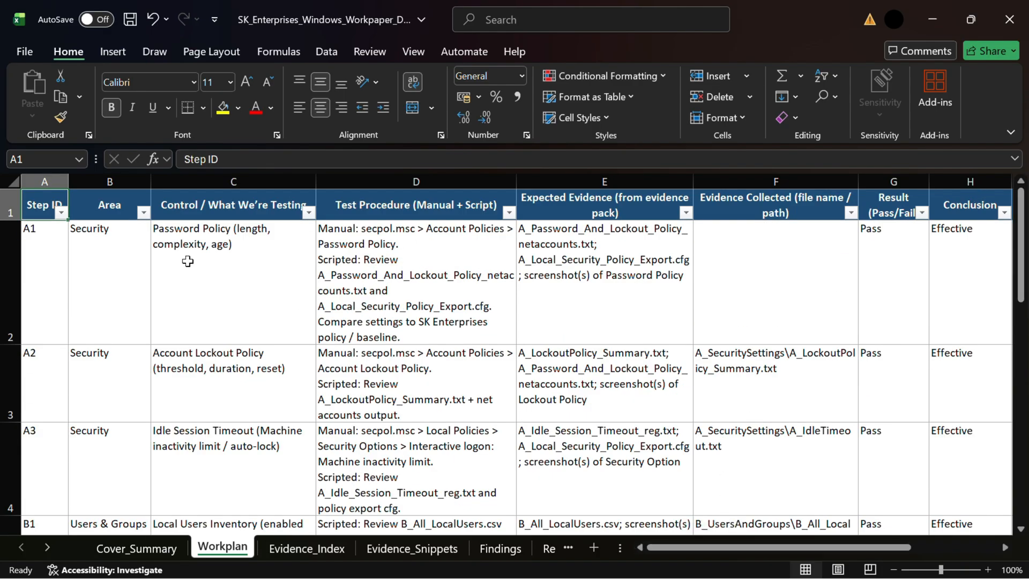
left_click(44, 182)
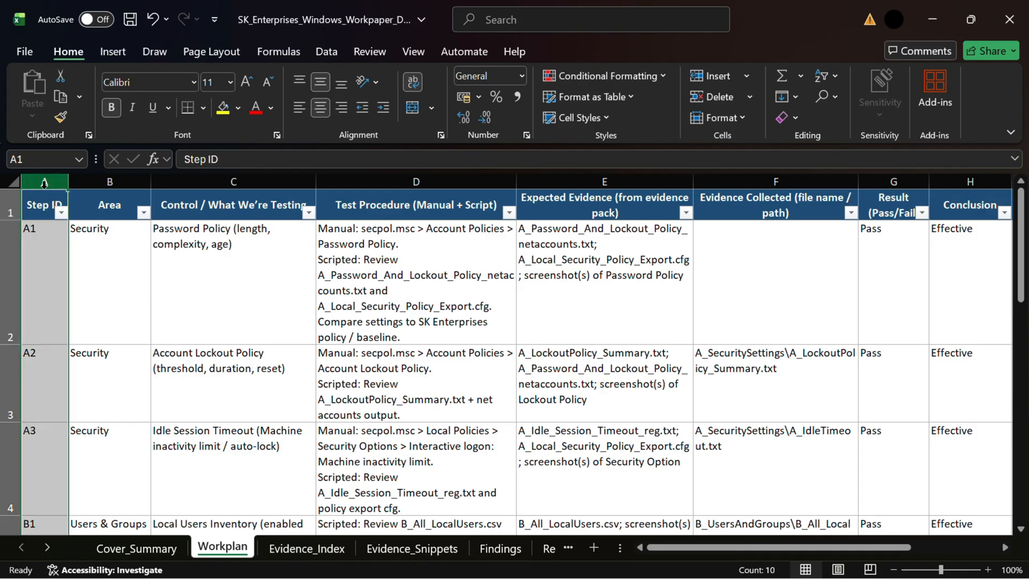
key("Right")
key("Right")
key("Right")
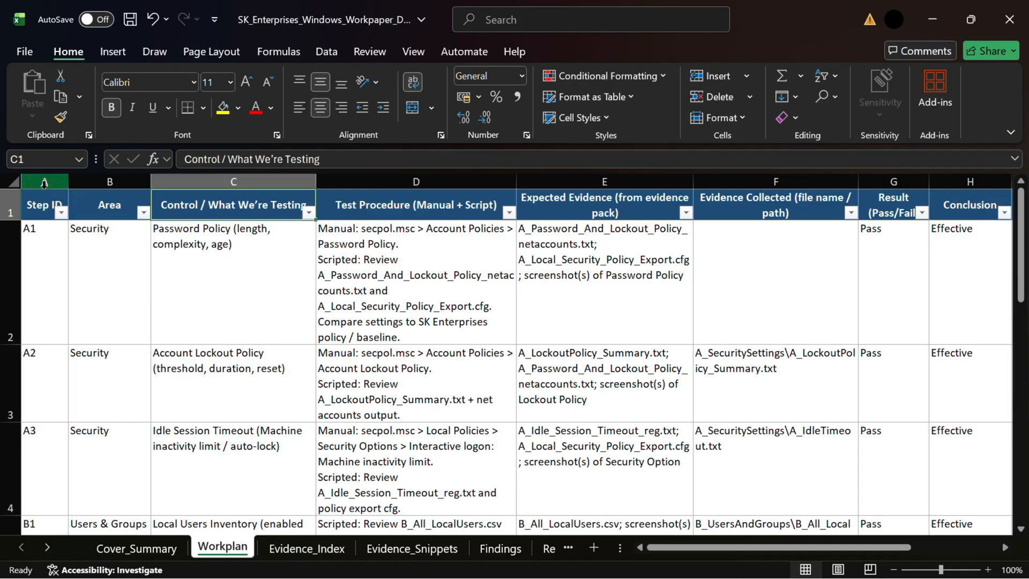
key("Right")
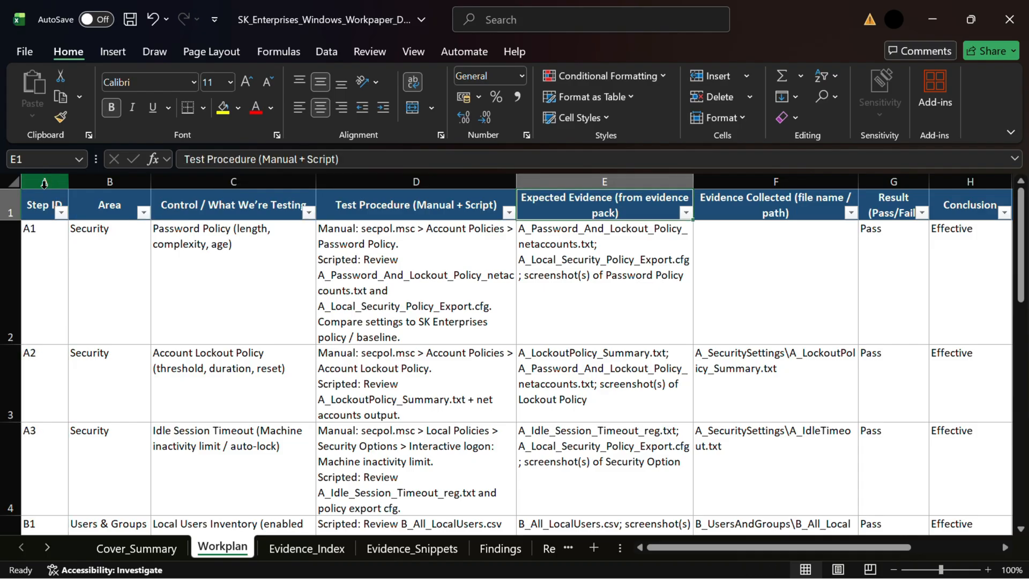
key("Right")
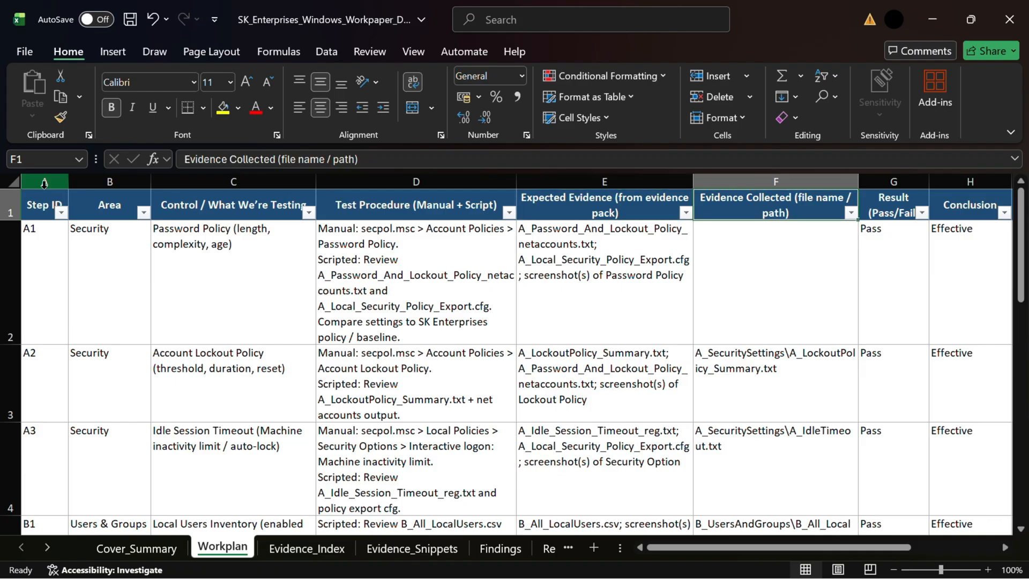
key("Right")
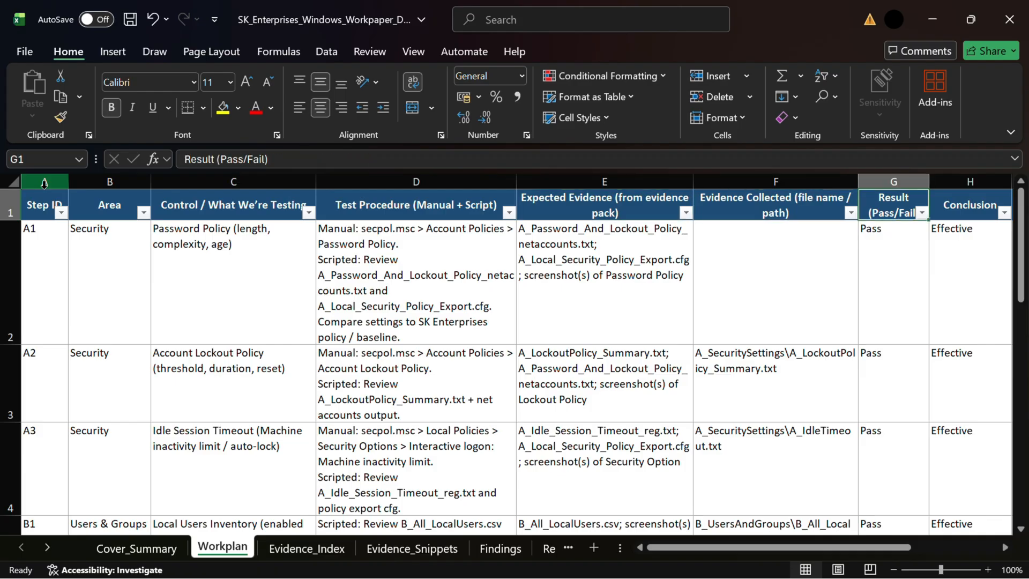
key("Right")
key("Right")
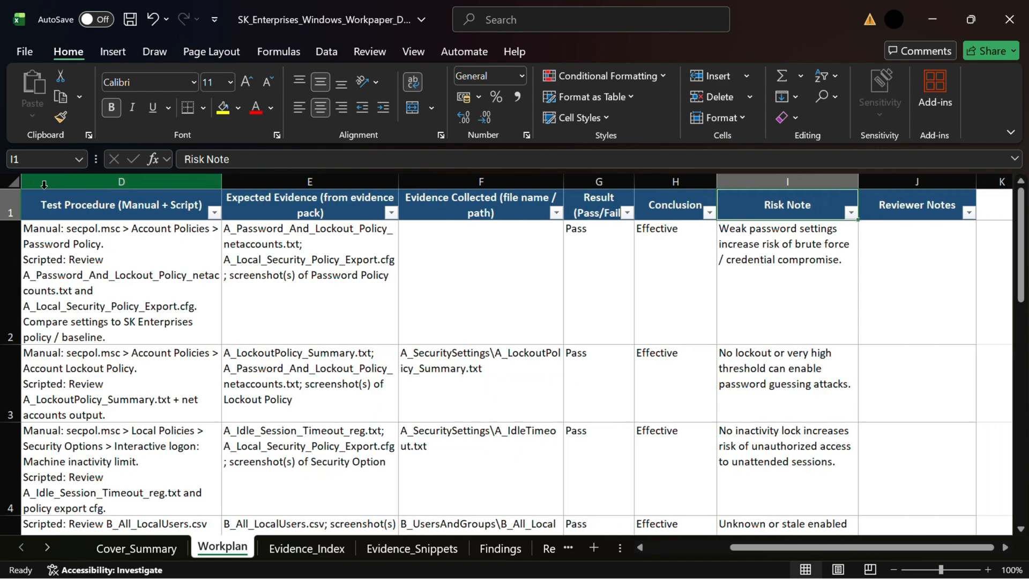
key("Right")
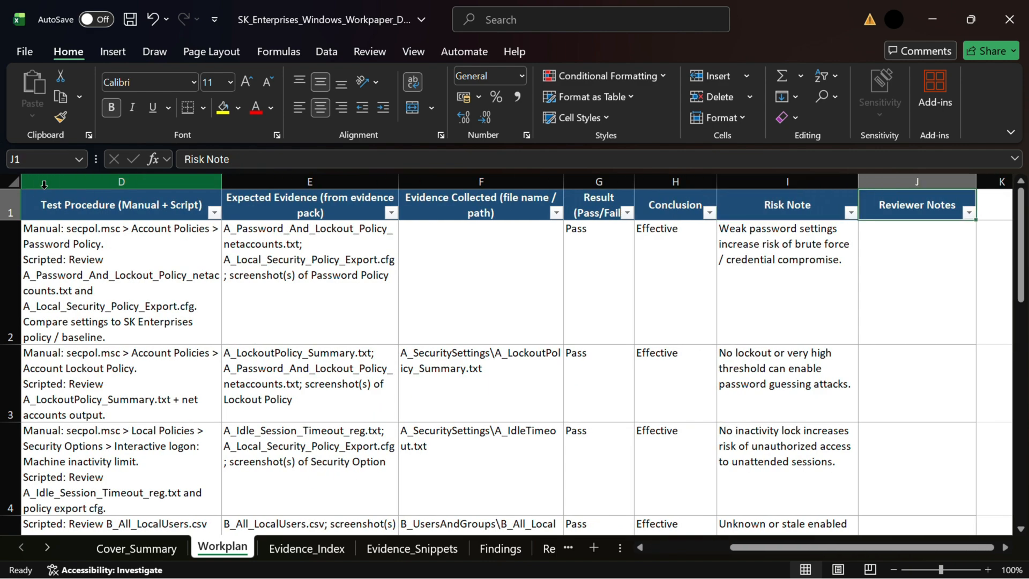
key("Down")
key("Down")
key("Down")
key("Down")
key("Down")
key("Down")
key("Down")
key("Down")
key("Down")
key("Down")
key("Up")
key("Up")
key("Up")
key("Up")
key("Up")
key("Up")
key("Up")
key("Up")
key("Up")
key("Up")
key("Left")
key("Left")
key("Left")
key("Left")
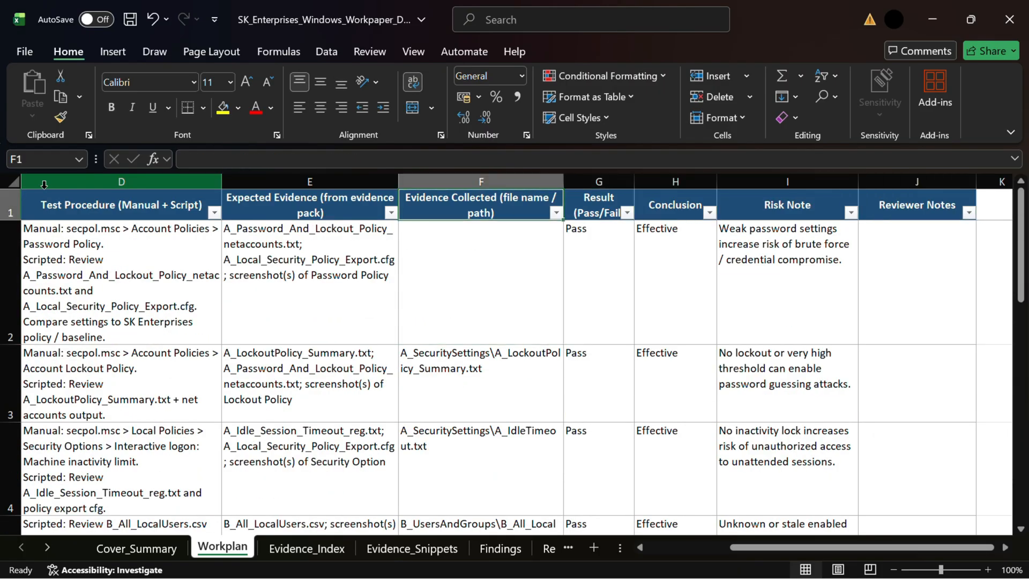
key("Down")
key("Up")
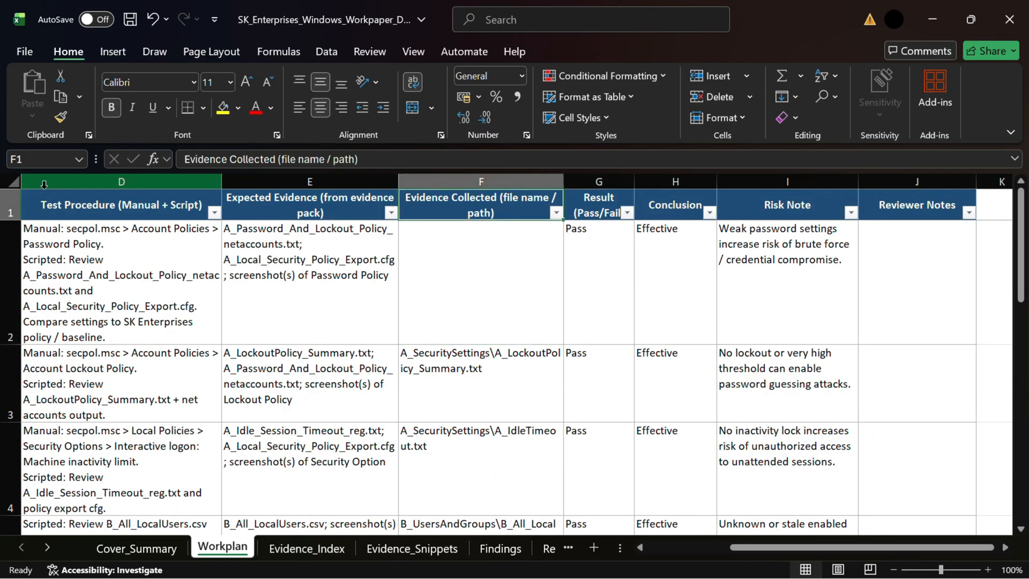
Fill the empty Evidence Collected cell for step A1 with yellow.
left_click(441, 271)
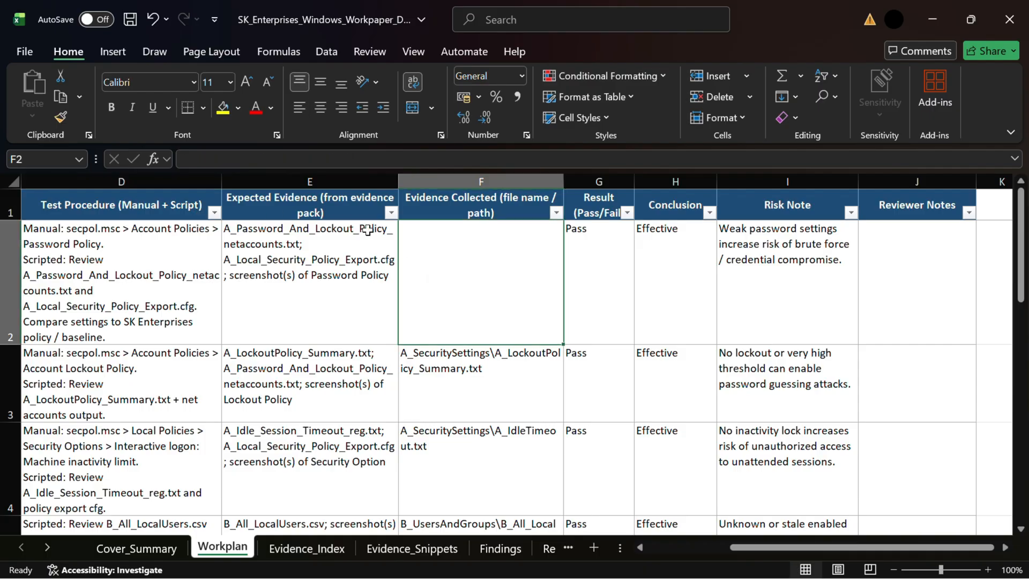
left_click(222, 109)
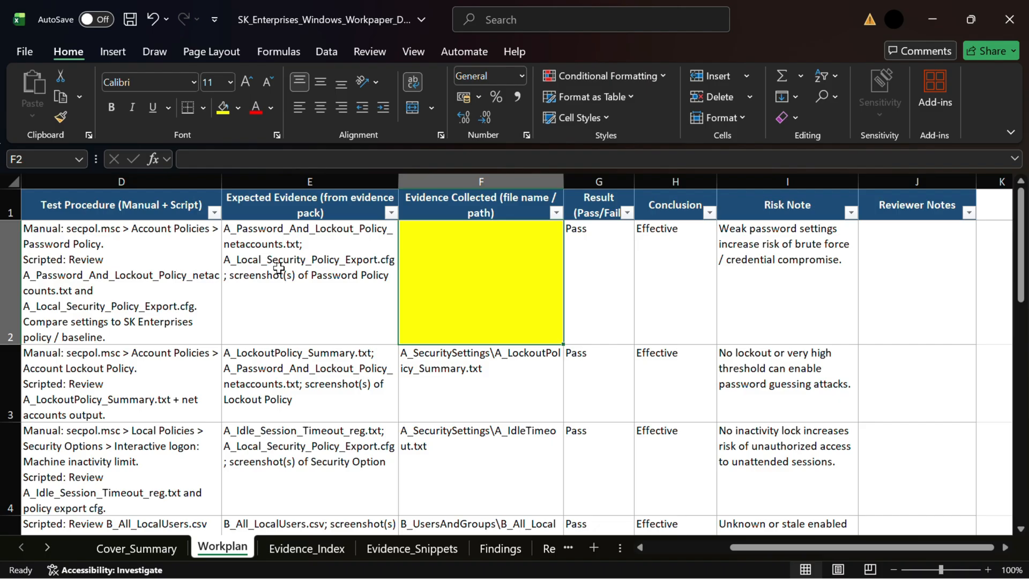
left_click(268, 200)
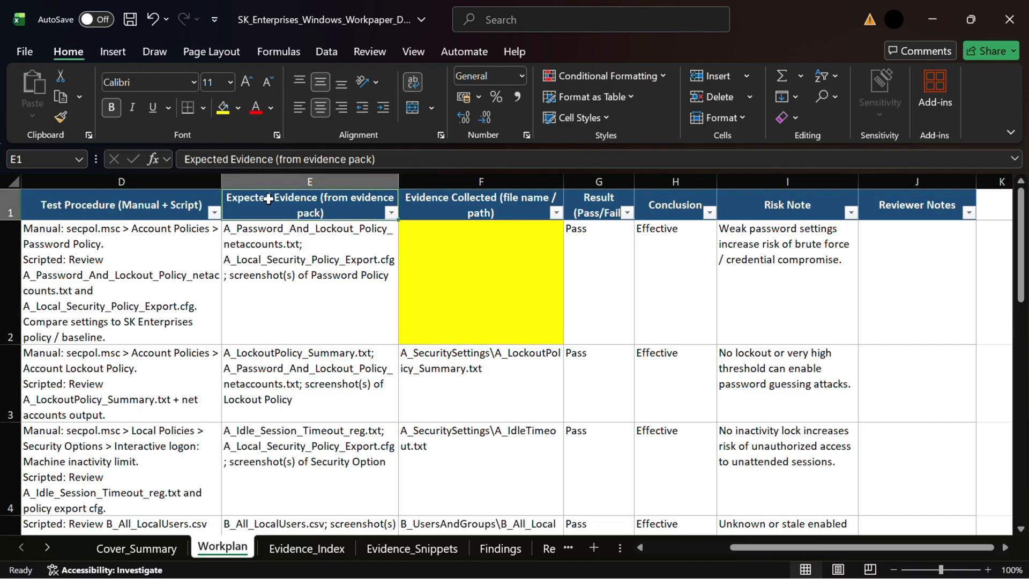
left_click(463, 211)
left_click(466, 286)
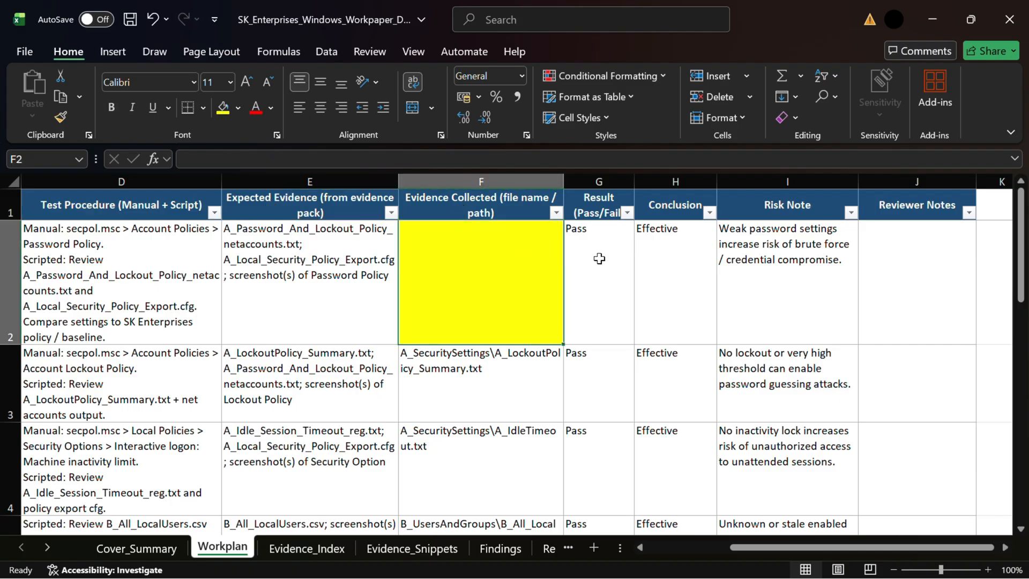
Review step A1's Result, Conclusion and Risk Note cells and scroll through the remaining workplan rows.
left_click(580, 263)
left_click(654, 246)
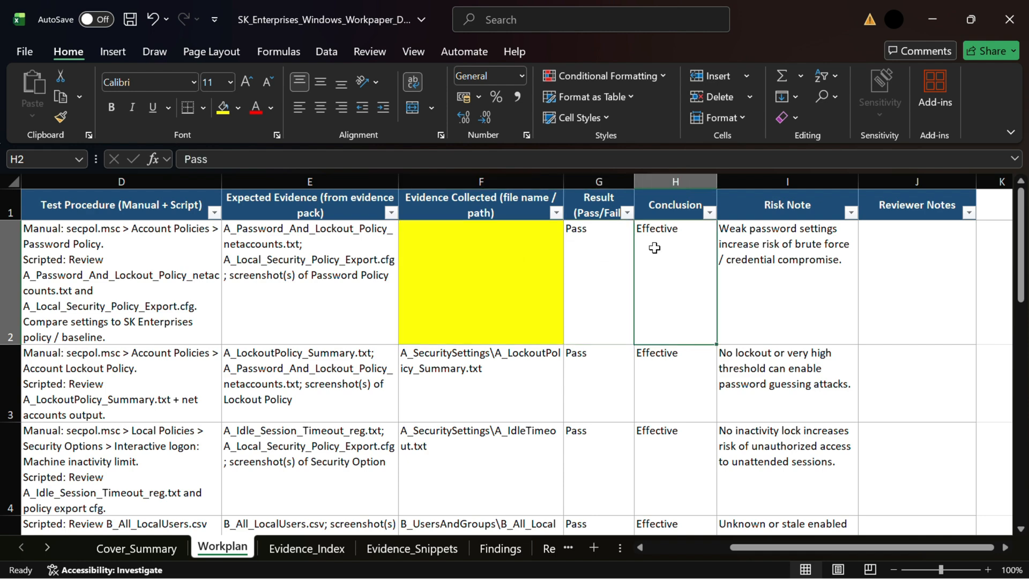
left_click(771, 252)
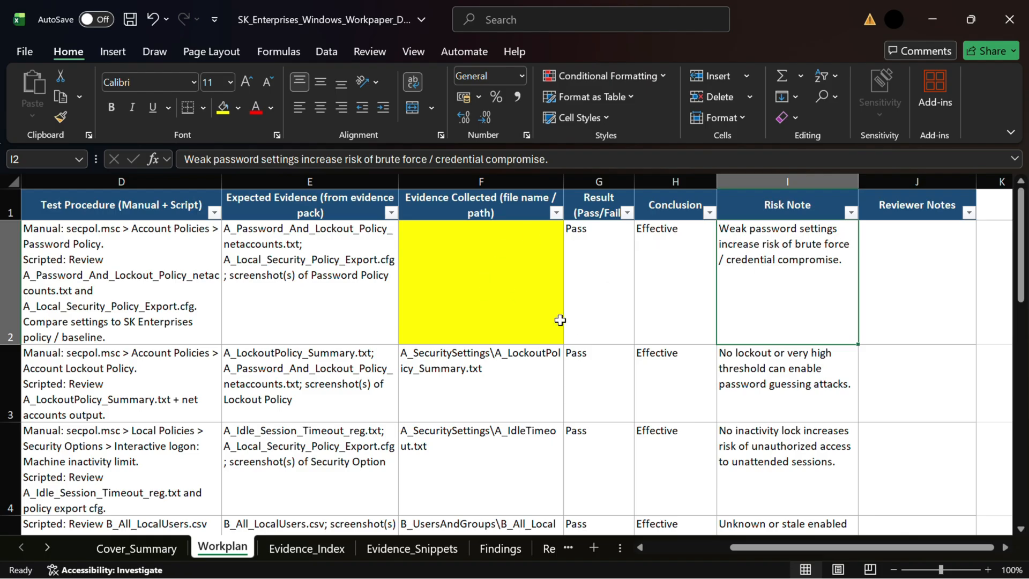
left_click(480, 299)
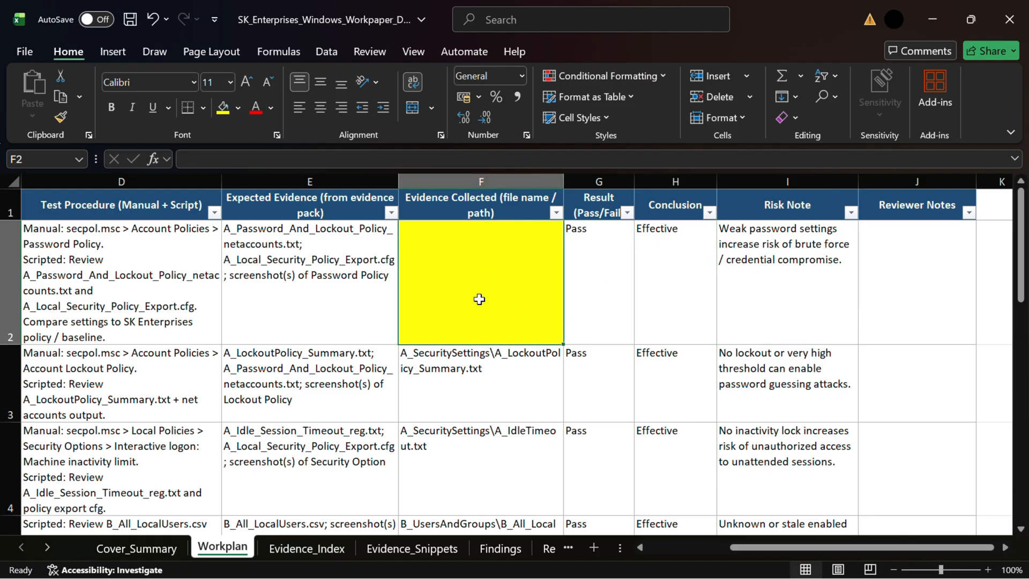
scroll(469, 442, "down", 3)
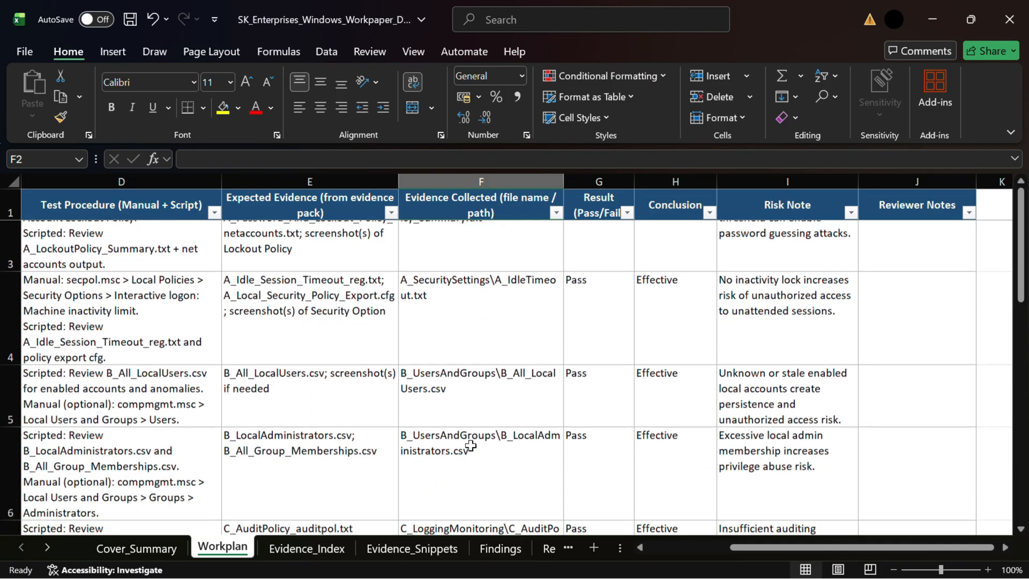
scroll(470, 444, "down", 3)
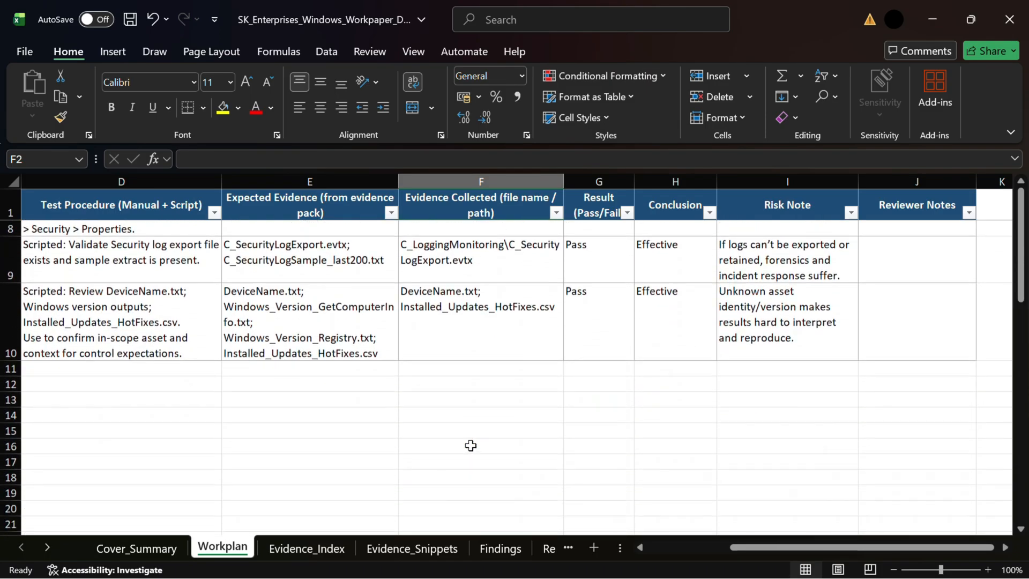
scroll(471, 445, "up", 6)
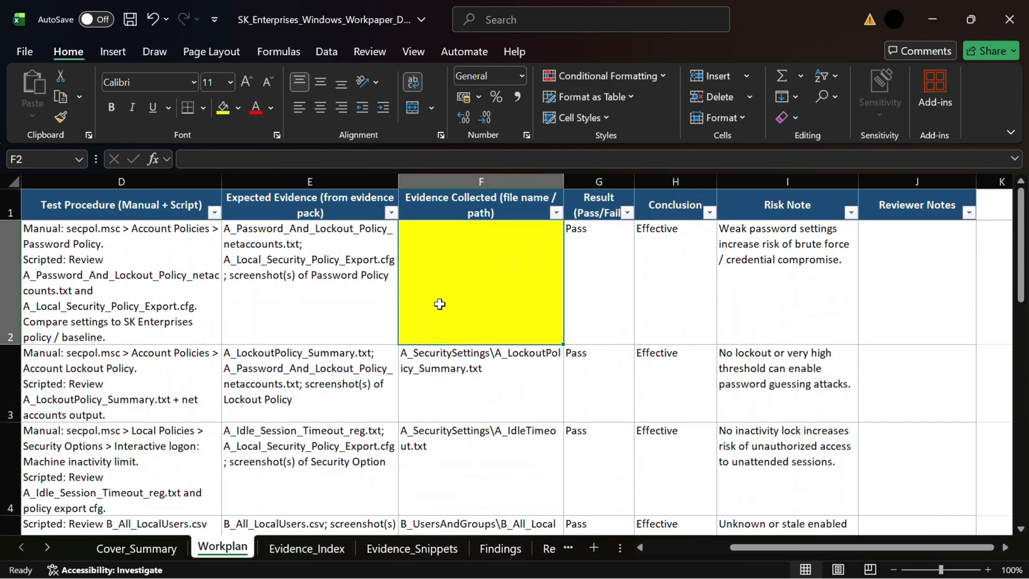
Remove the fill from step A1's Evidence Collected cell and open the Evidence_Index sheet.
left_click(238, 108)
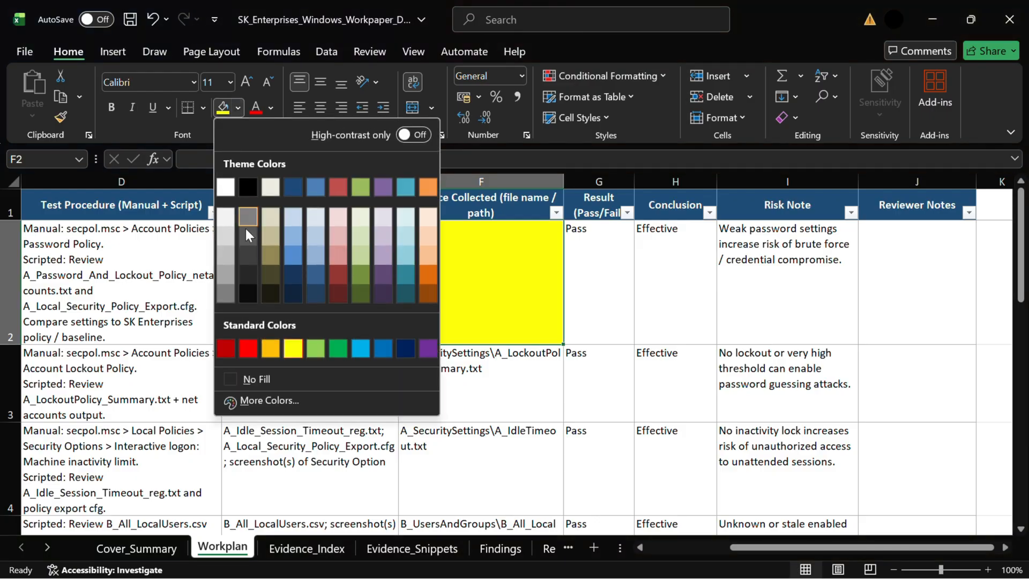
left_click(253, 379)
left_click(311, 552)
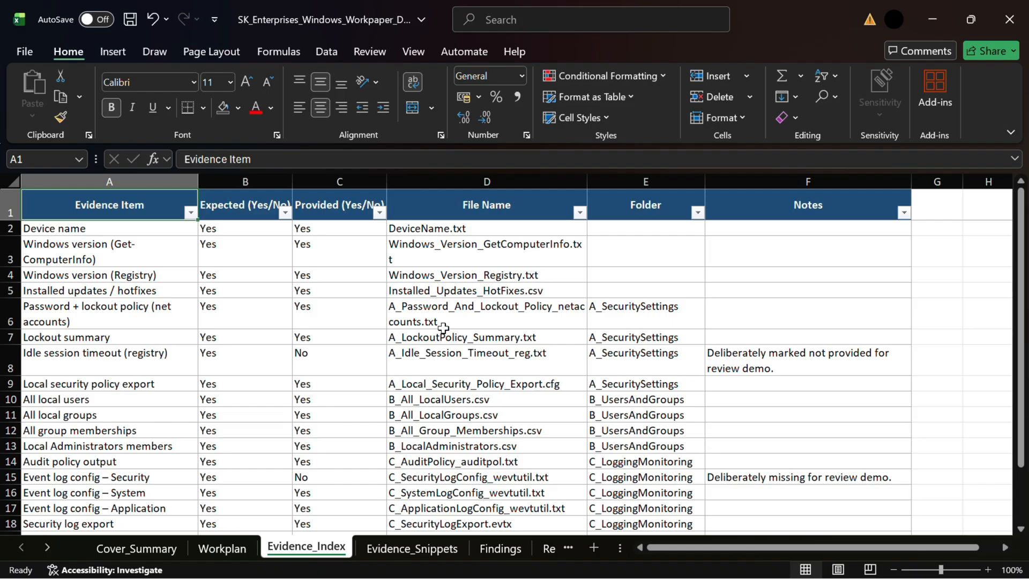
Read the Provided status and Notes for the evidence items flagged as missing on the Evidence_Index sheet.
left_click(762, 349)
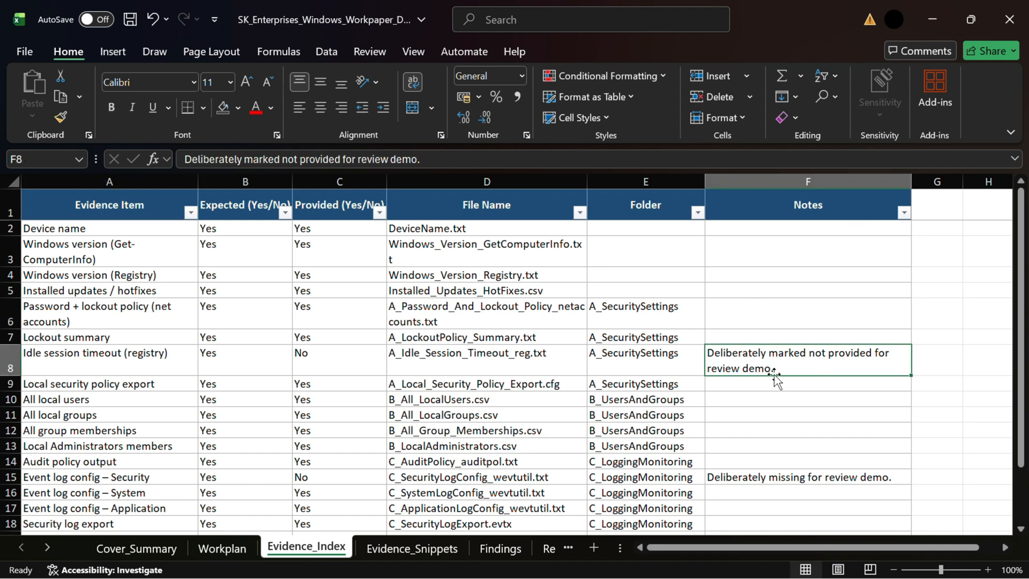
left_click(321, 372)
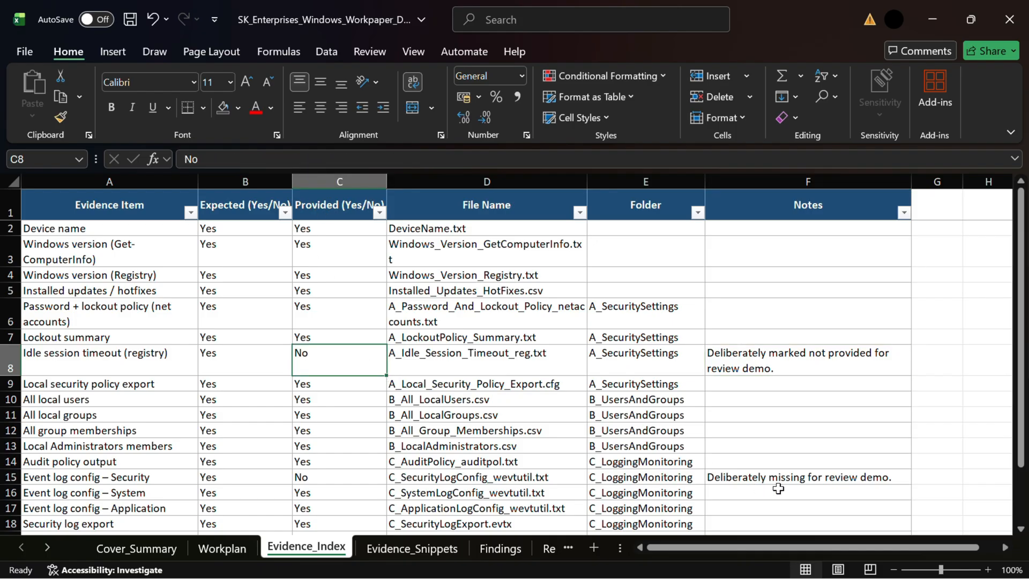
scroll(777, 488, "down", 2)
left_click(740, 402)
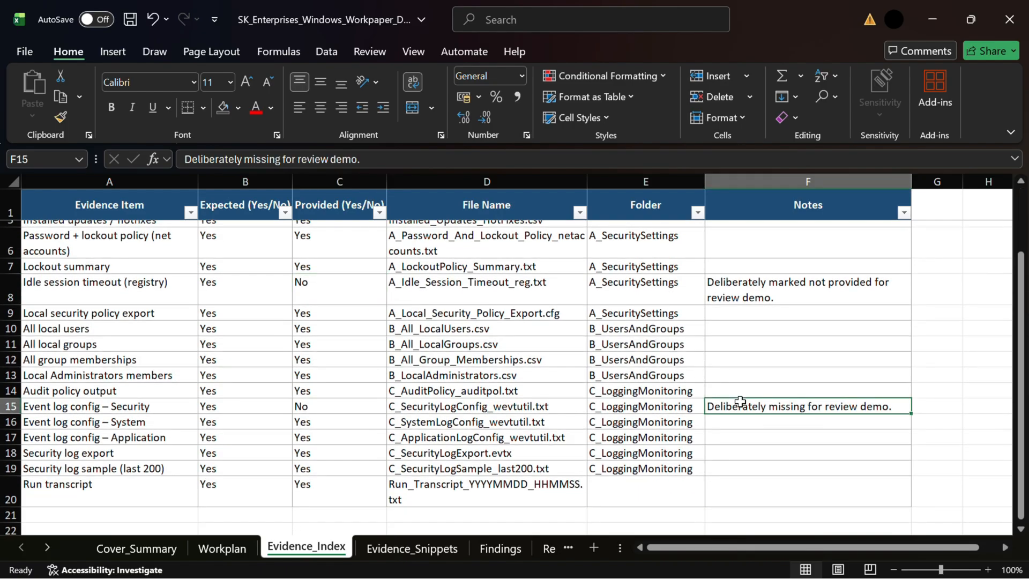
Step through the Security event log config and Run transcript rows on the Evidence_Index sheet, checking their Provided, File Name and Folder cells.
key("Left")
key("Left")
key("Left")
key("Left")
key("Right")
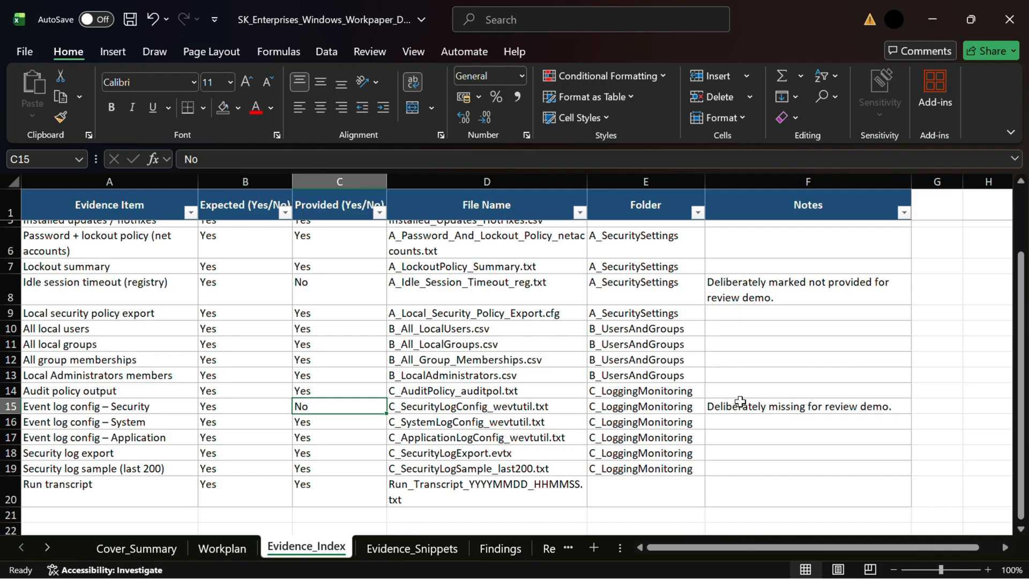
key("Right")
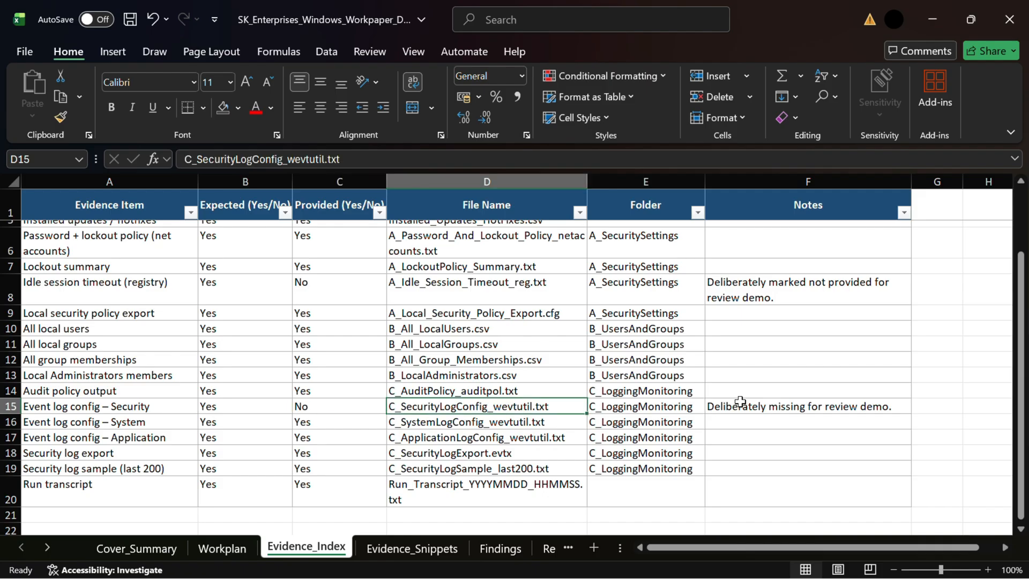
key("Right")
key("Down")
key("Down")
key("Down")
key("Down")
key("Down")
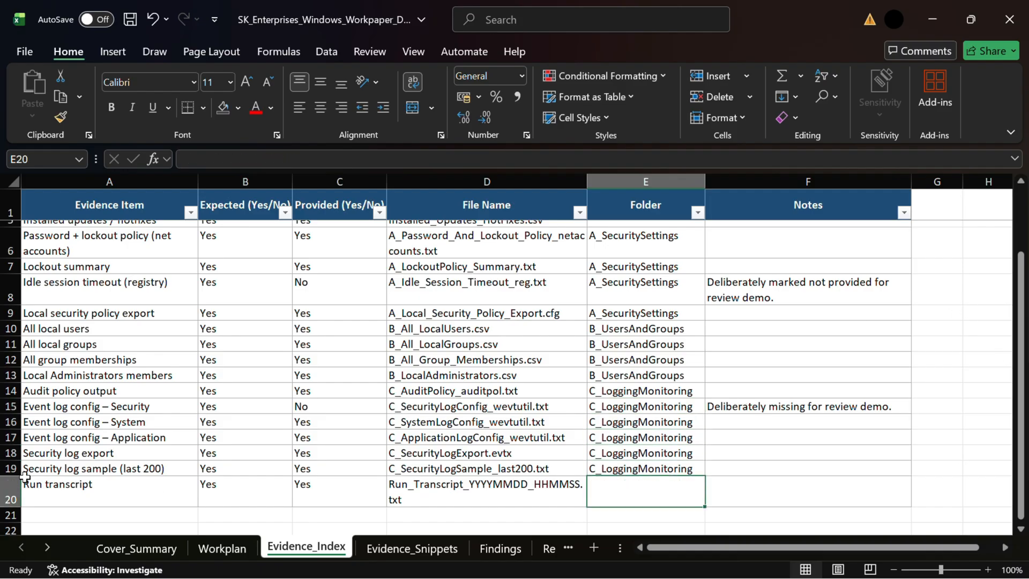
left_click(10, 491)
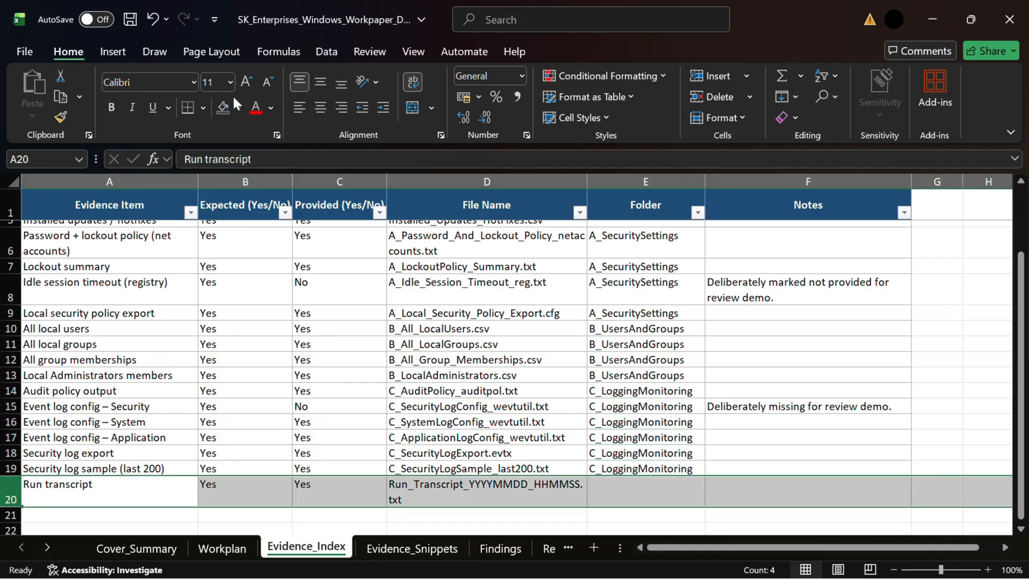
left_click(617, 502)
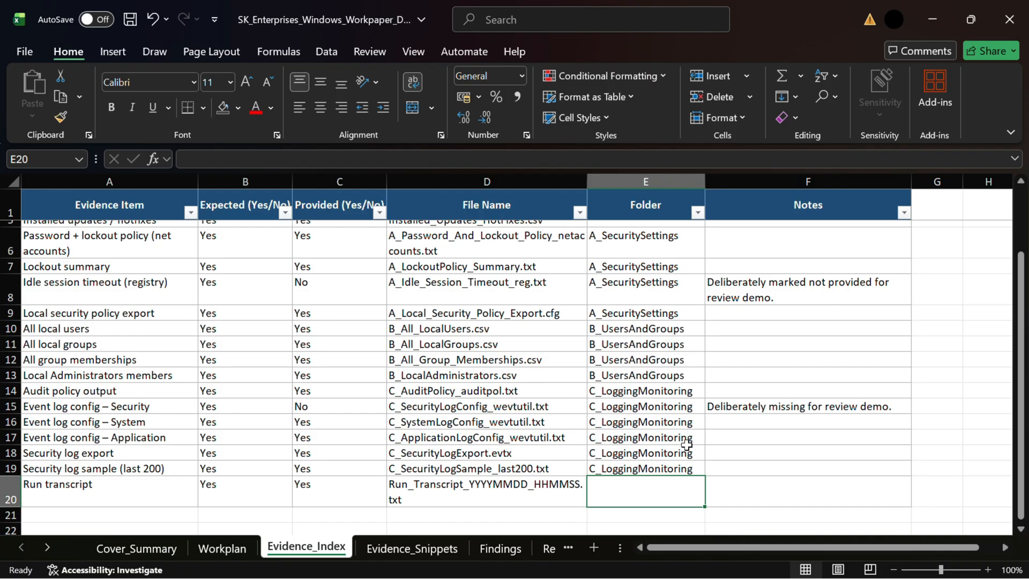
scroll(781, 407, "up", 2)
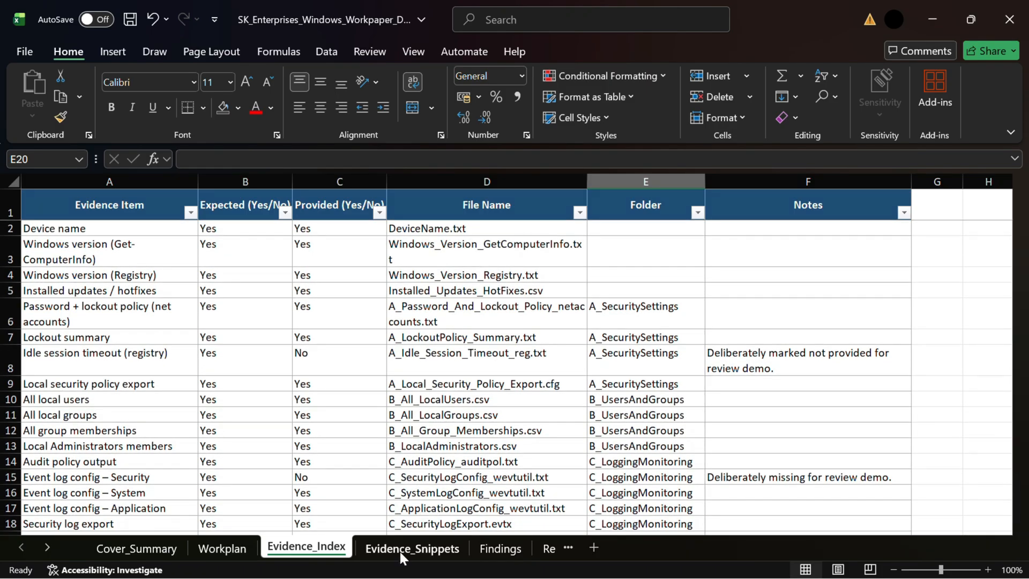
Open the Evidence_Snippets sheet and read the password policy, idle timeout and missing security log config snippets.
left_click(403, 550)
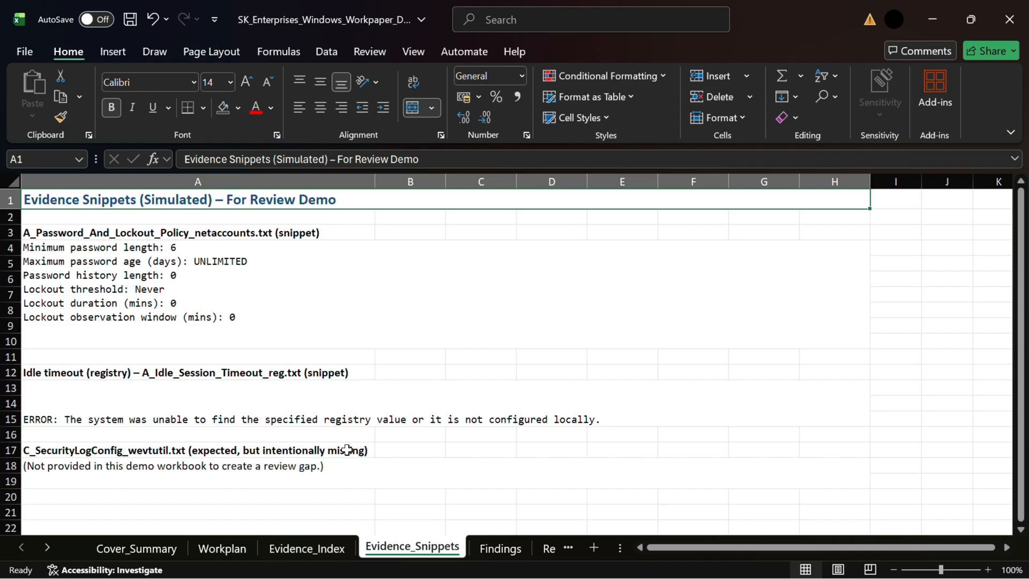
left_click(299, 410)
left_click(290, 472)
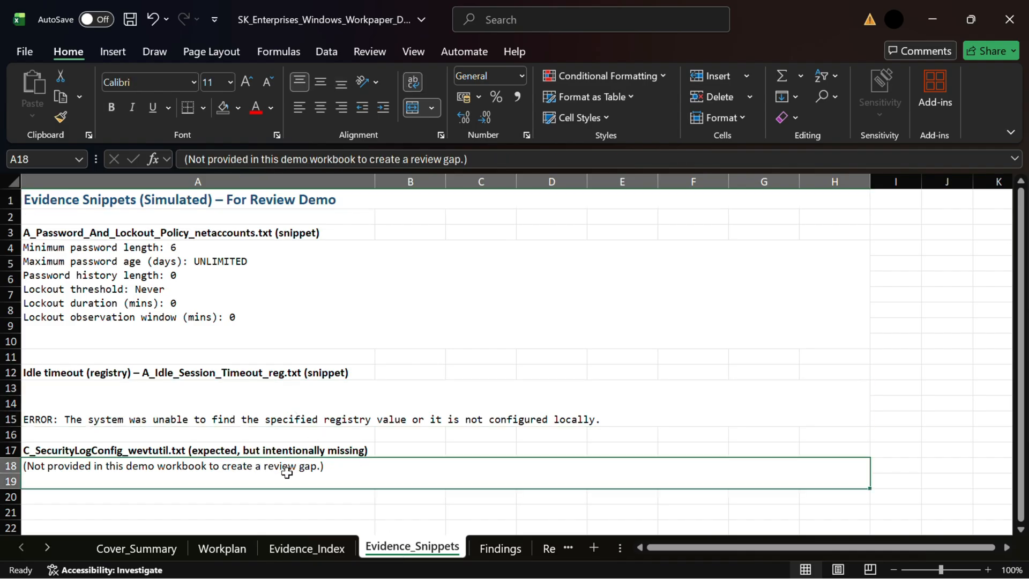
left_click(314, 510)
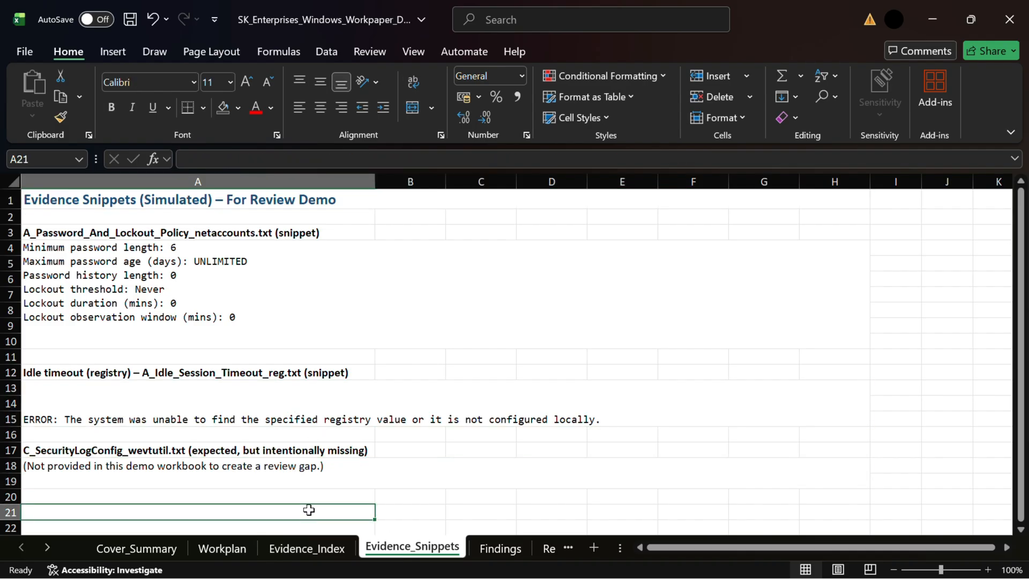
Review the F-001 finding on the Findings sheet and compare it against the evidence snippets.
left_click(492, 550)
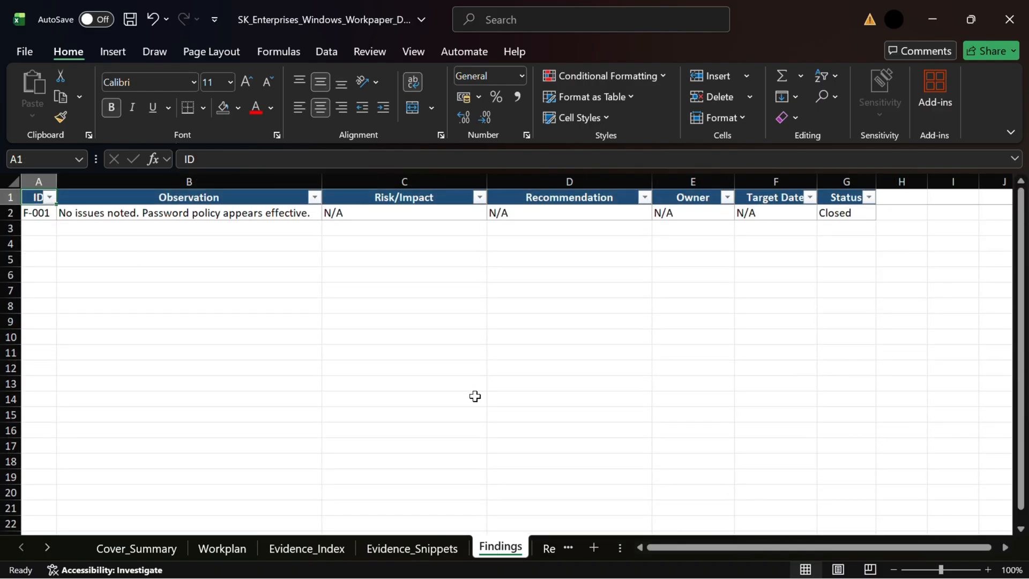
left_click(10, 213)
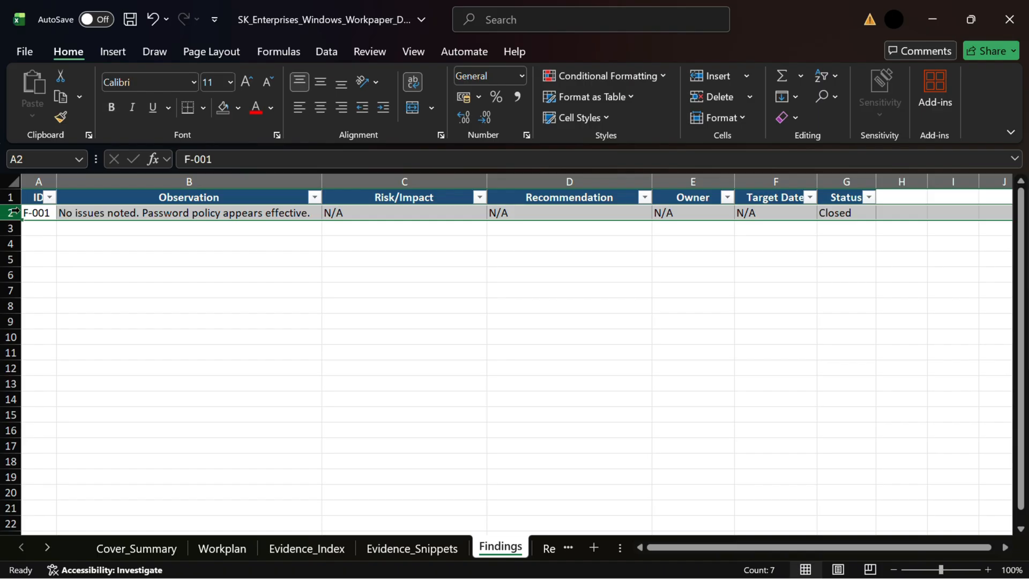
left_click(405, 548)
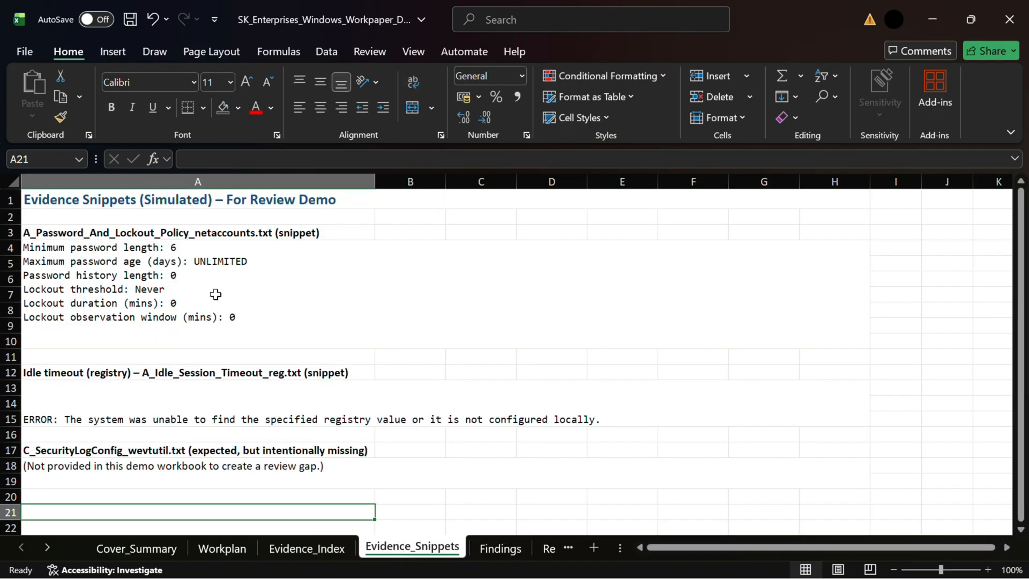
left_click(187, 289)
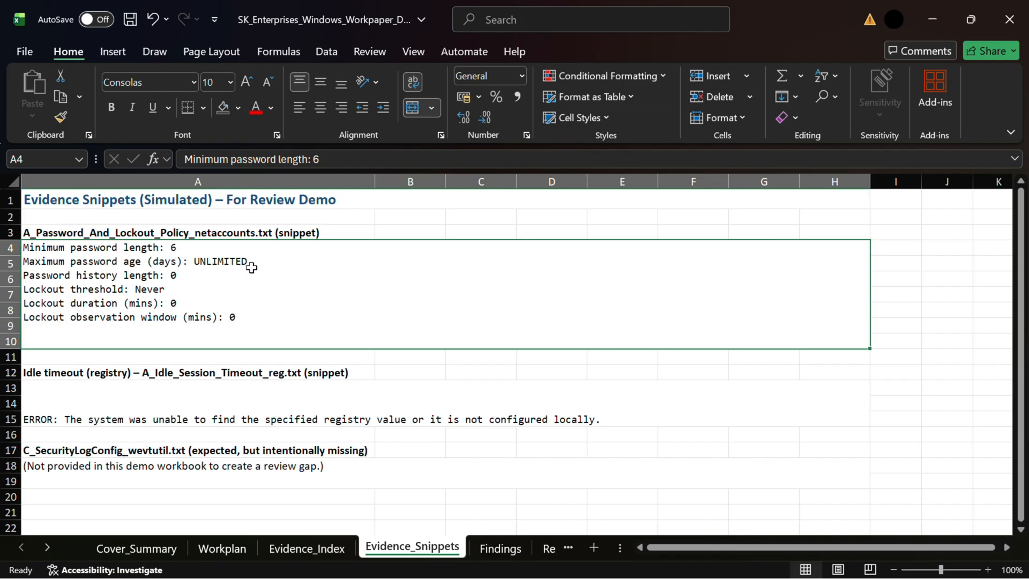
left_click(141, 424)
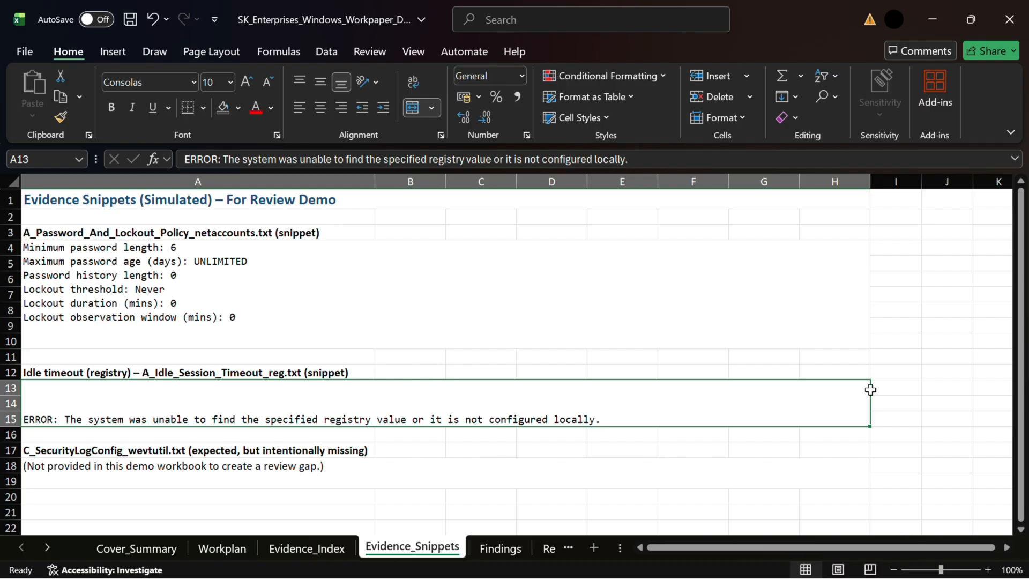
left_click(230, 468)
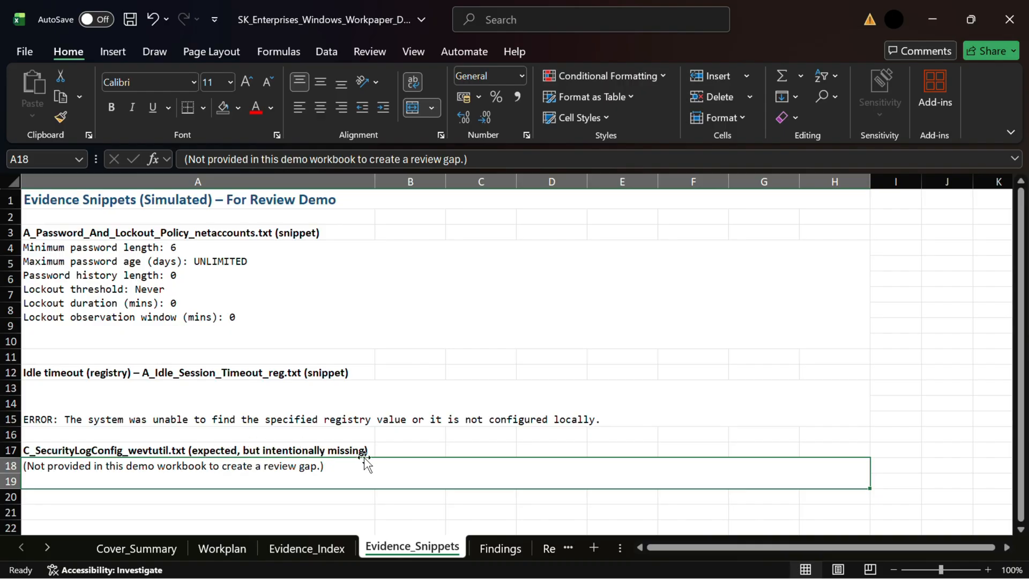
Open the References sheet and select the Microsoft Learn reference links to review them.
left_click(508, 551)
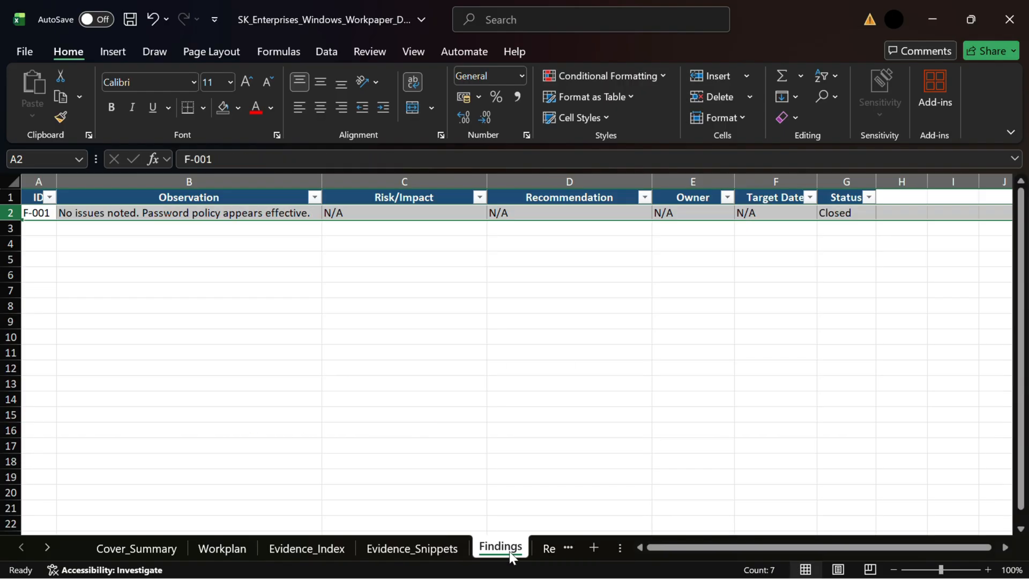
left_click(545, 548)
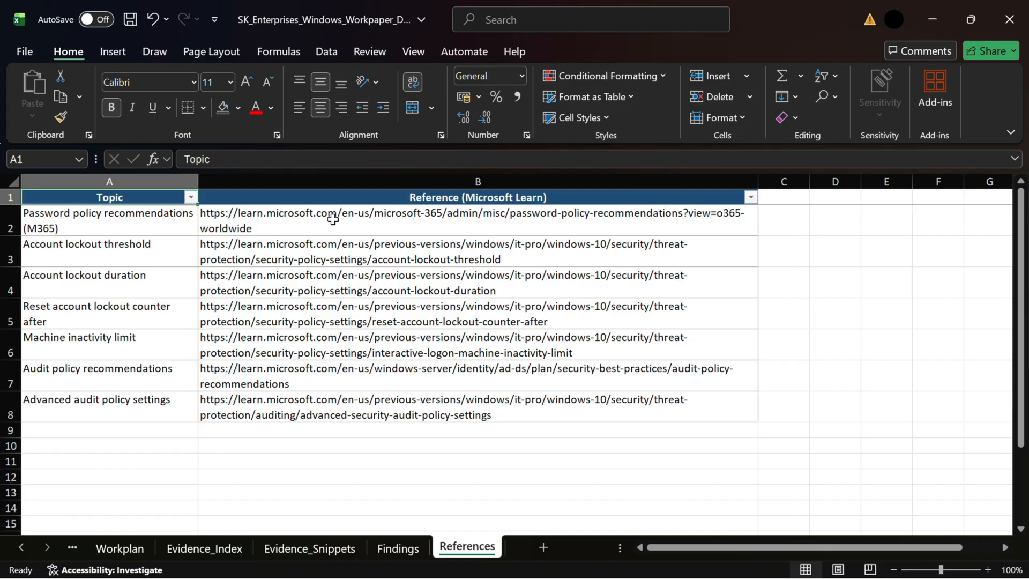
left_click_drag(443, 231, 432, 413)
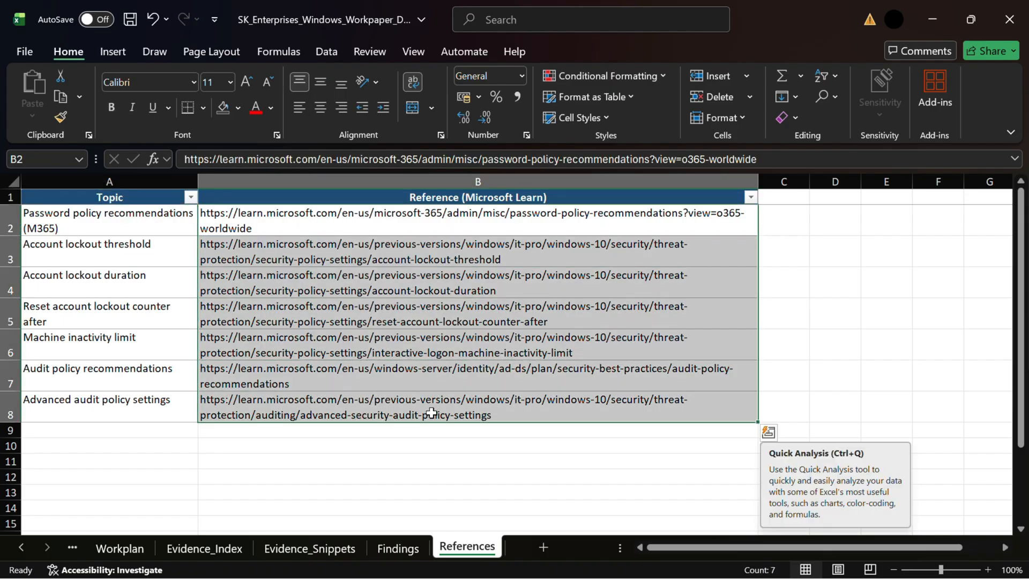
left_click(536, 462)
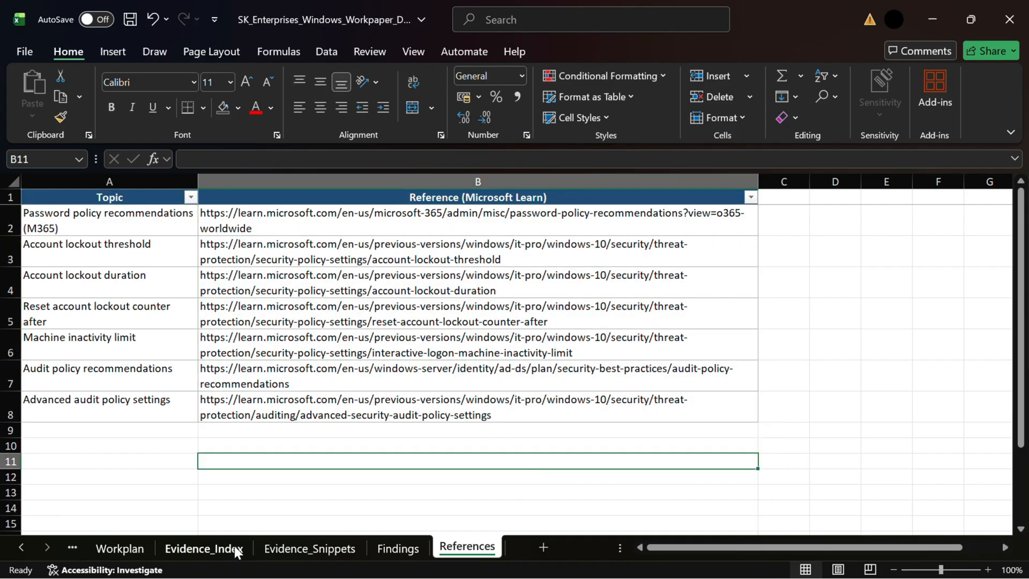
Switch to ChatGPT and send the IT audit reviewer prompt with the SK Enterprises workpaper spreadsheet attached.
left_click(19, 549)
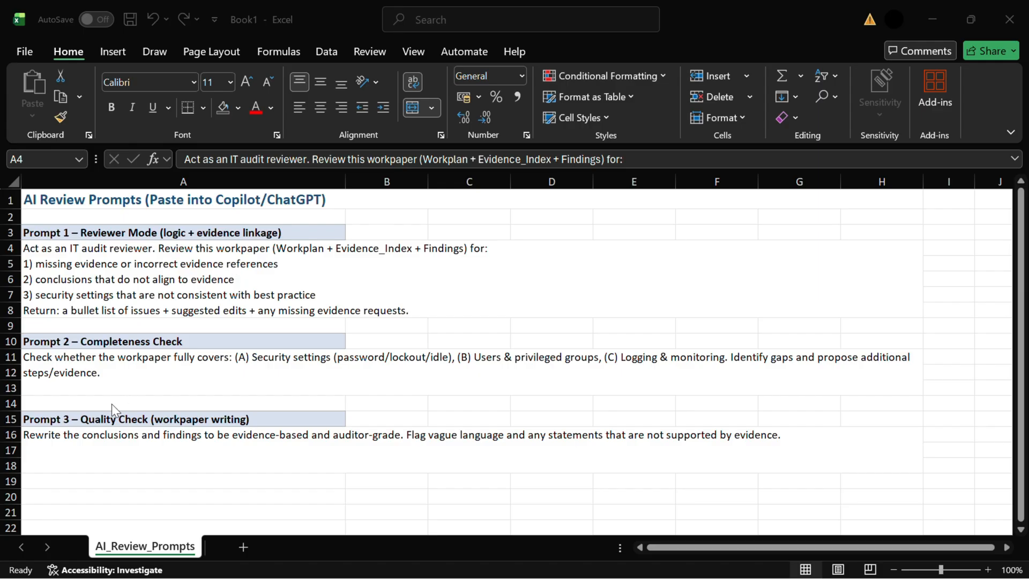
left_click(133, 372)
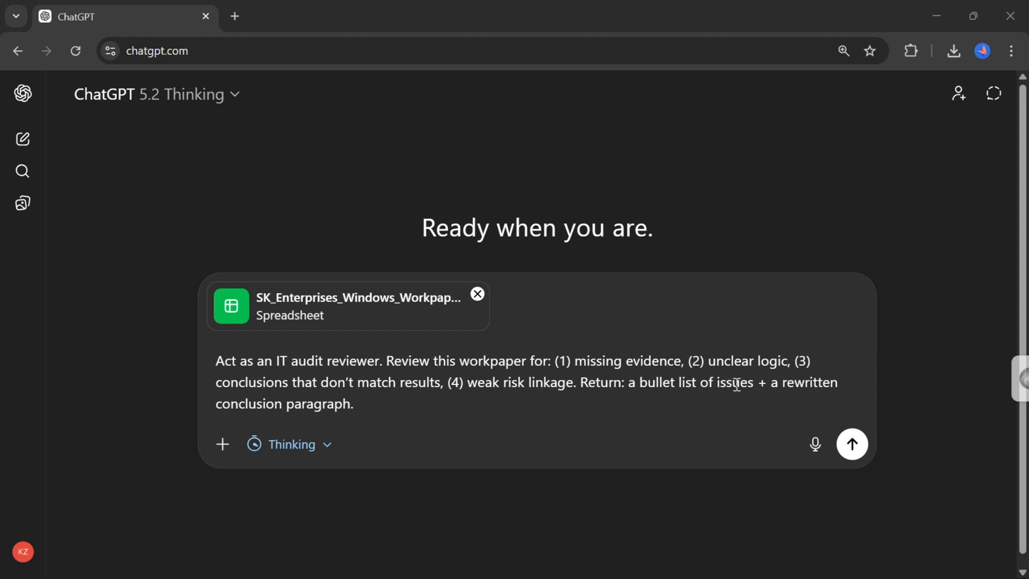
left_click(852, 445)
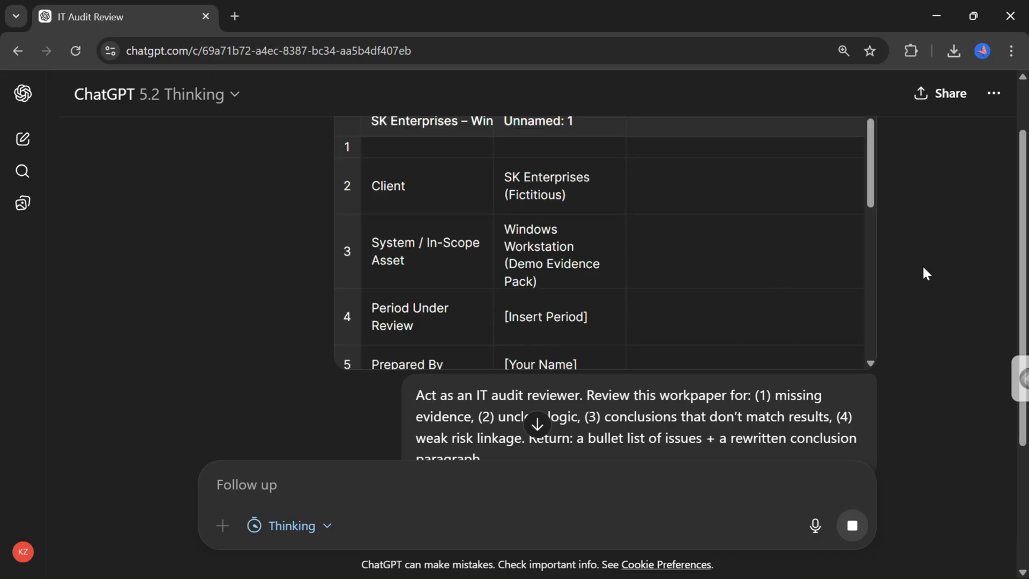
Read the missing evidence issues in ChatGPT's workpaper review response.
scroll(925, 273, "up", 2)
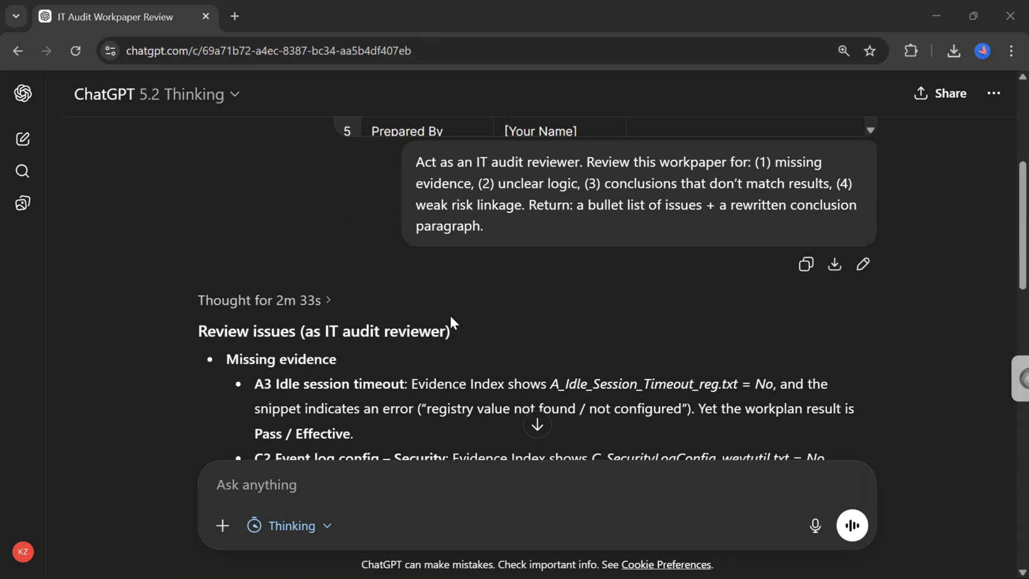
scroll(470, 324, "down", 2)
scroll(472, 330, "down", 1)
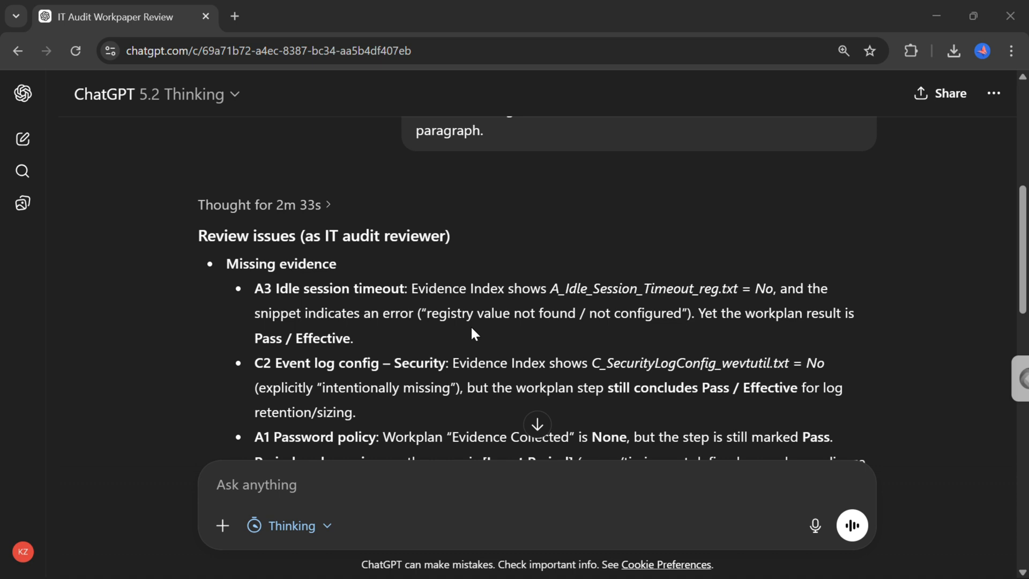
scroll(417, 352, "down", 2)
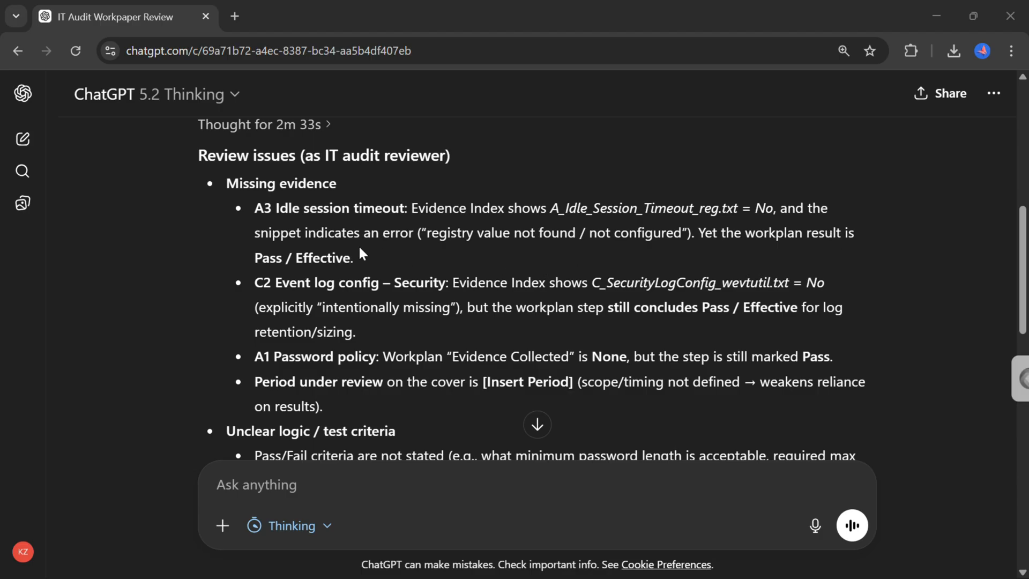
scroll(406, 285, "down", 1)
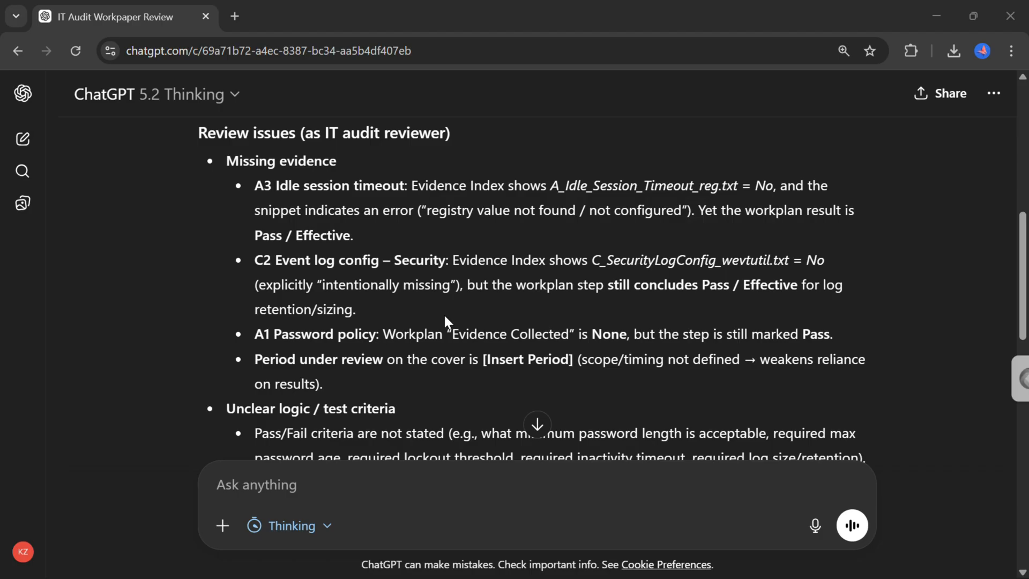
scroll(418, 370, "down", 1)
scroll(417, 365, "down", 1)
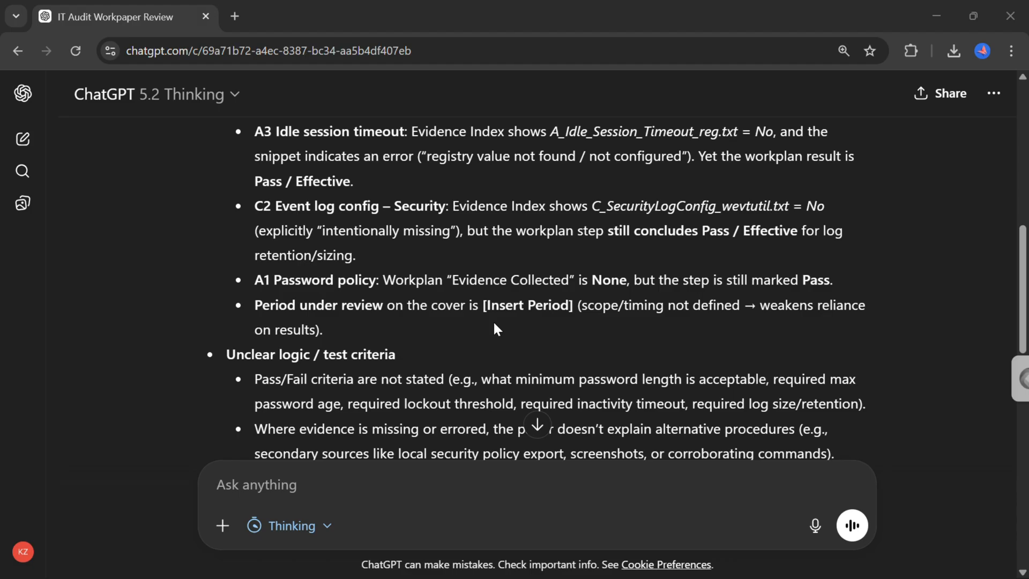
scroll(494, 324, "down", 1)
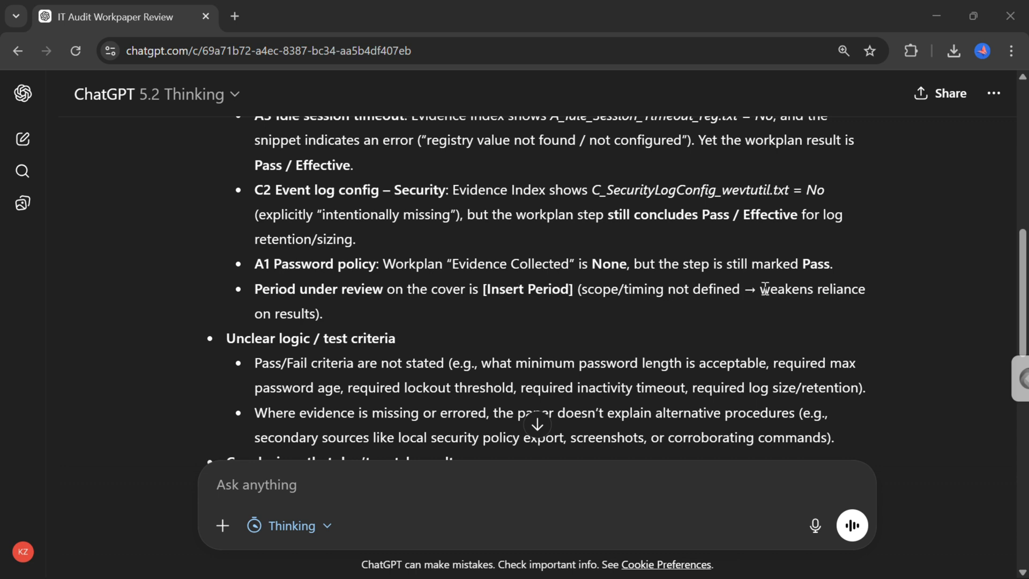
left_click_drag(764, 289, 797, 302)
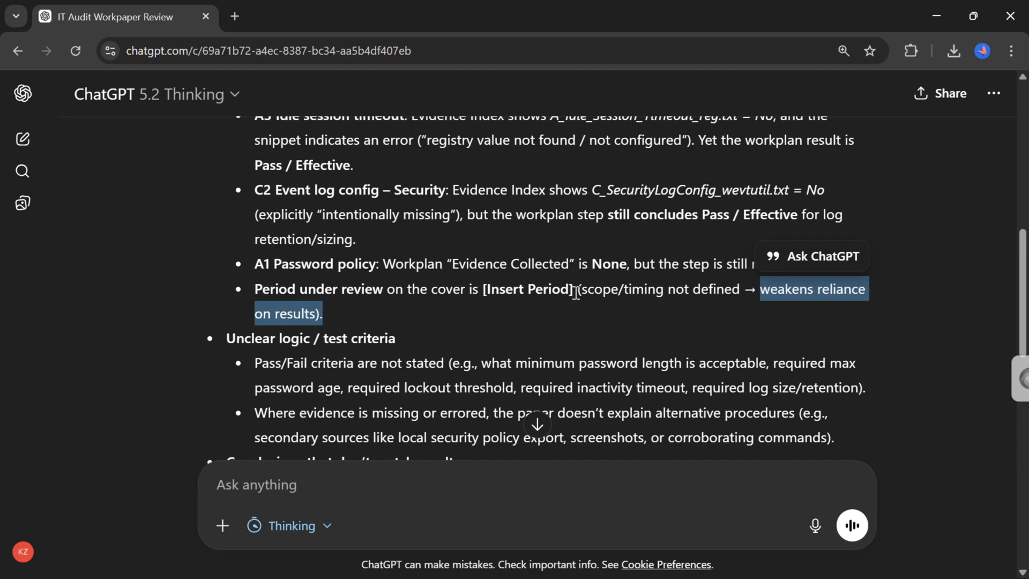
left_click(557, 309)
Read the unclear logic and conclusions-that-don't-match-results sections of the review response.
scroll(557, 309, "down", 2)
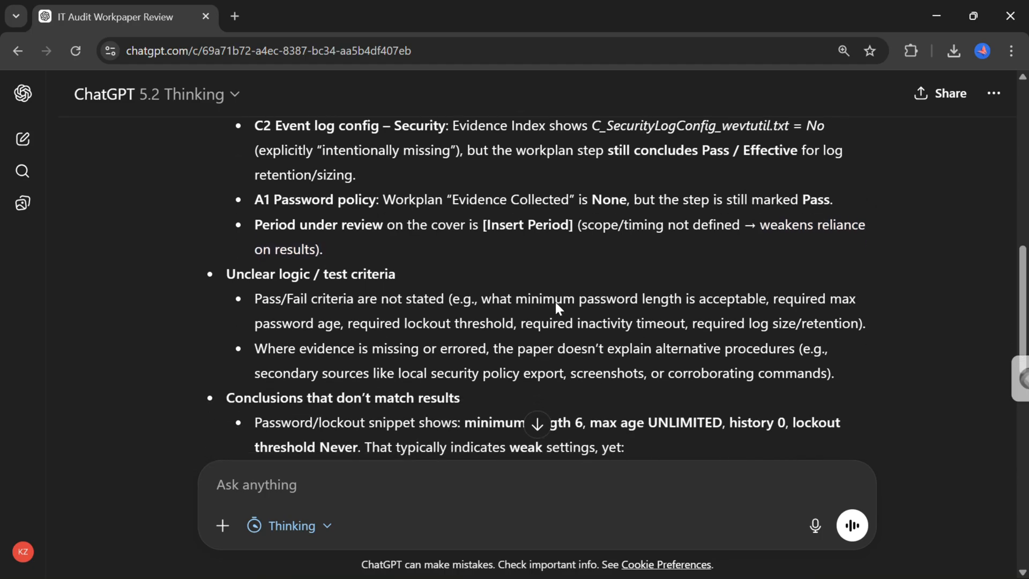
scroll(556, 303, "down", 2)
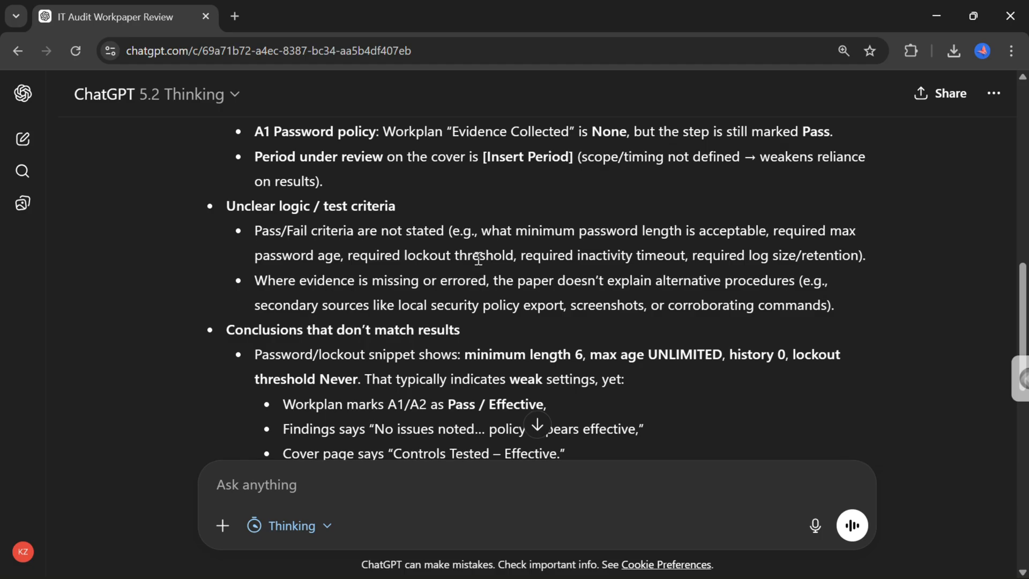
scroll(480, 268, "down", 1)
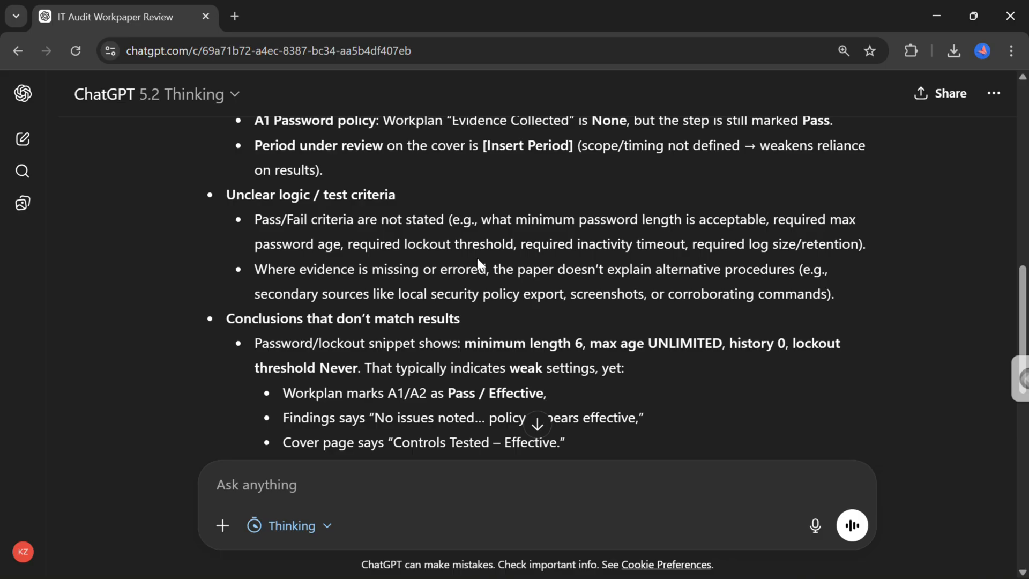
scroll(479, 262, "down", 2)
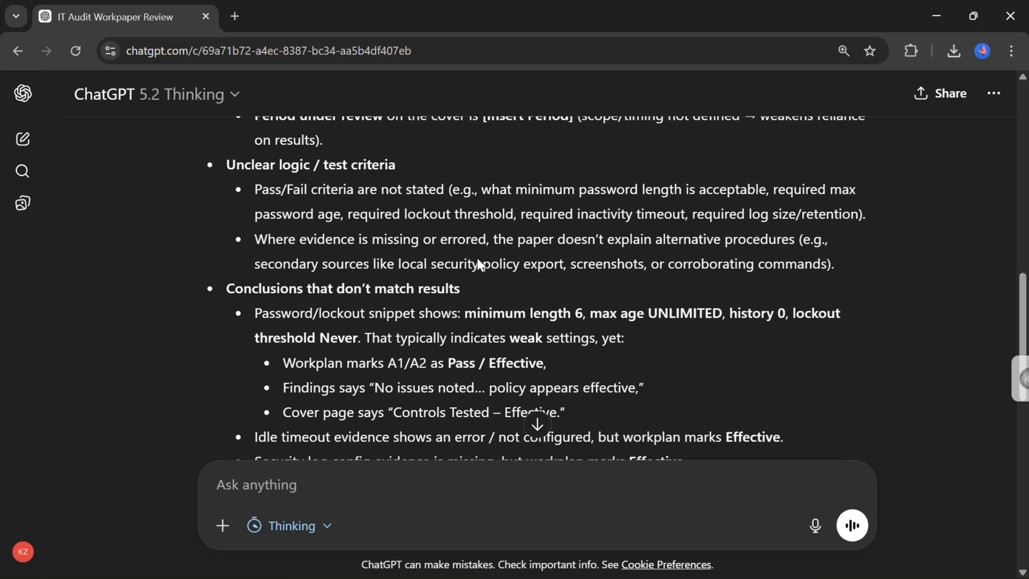
scroll(478, 262, "up", 1)
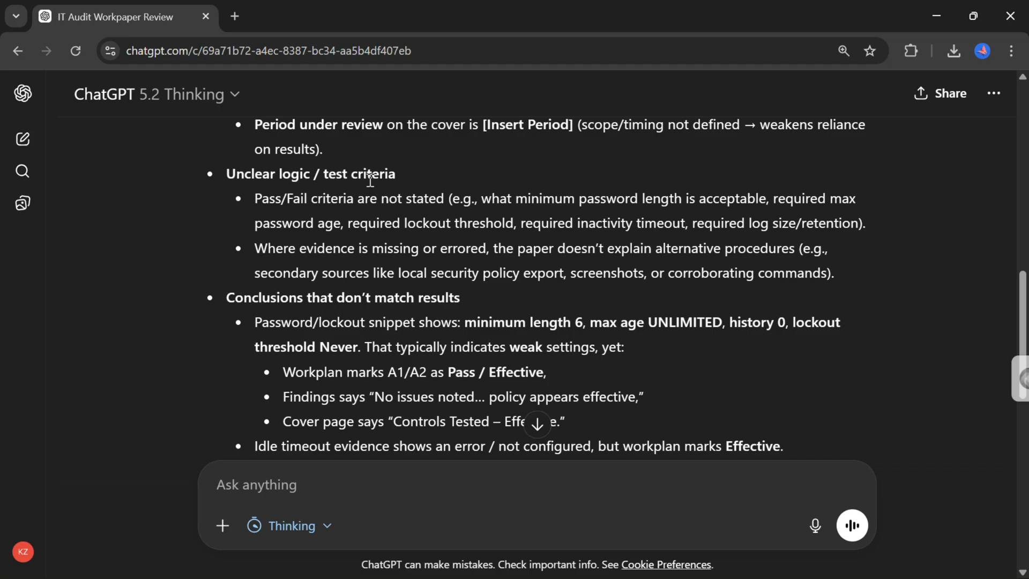
scroll(236, 326, "down", 1)
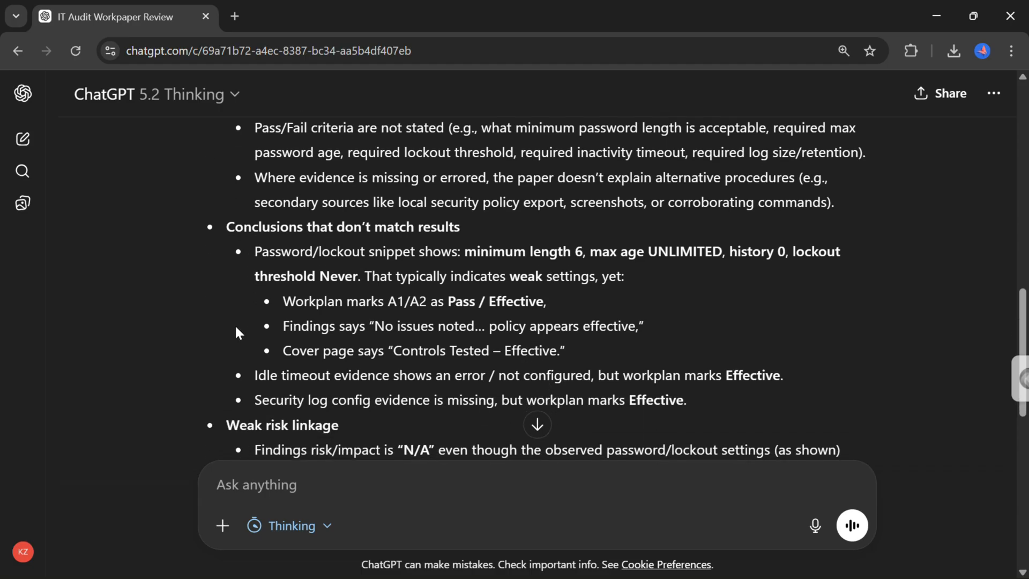
Ask ChatGPT to highlight the review areas noted above in the workpaper, ready to view in Excel.
scroll(236, 308, "down", 3)
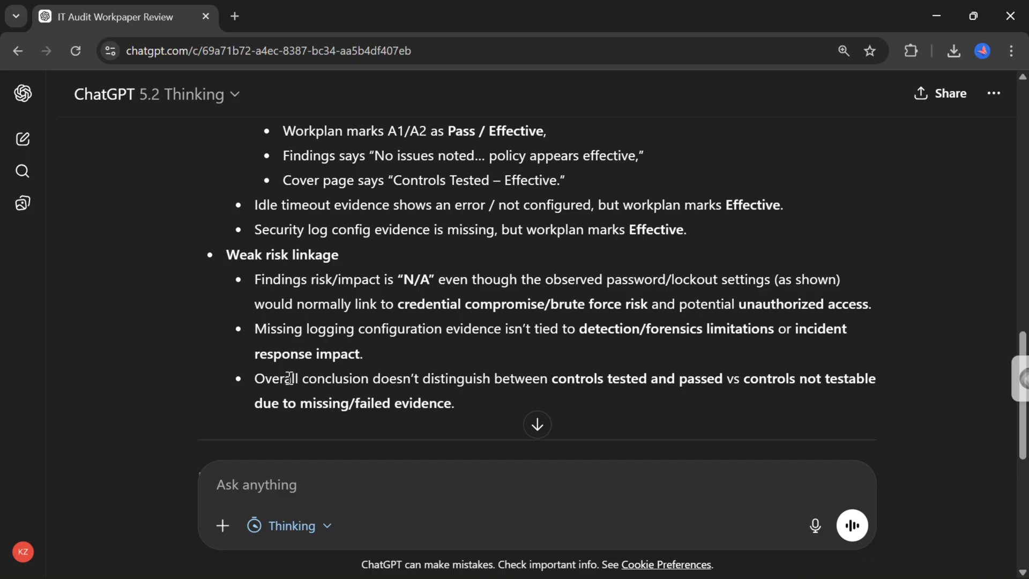
scroll(308, 332, "down", 5)
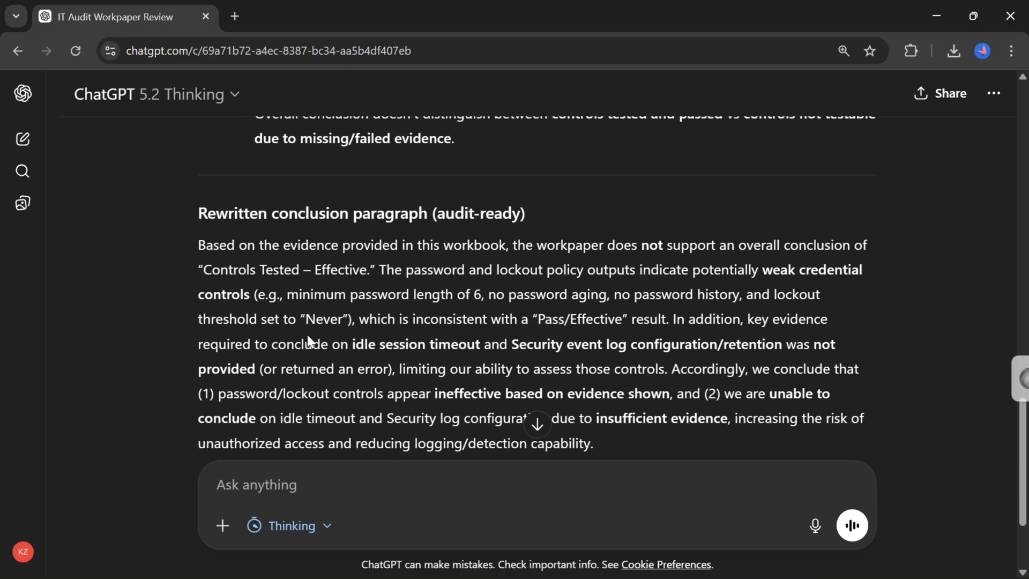
scroll(307, 334, "down", 2)
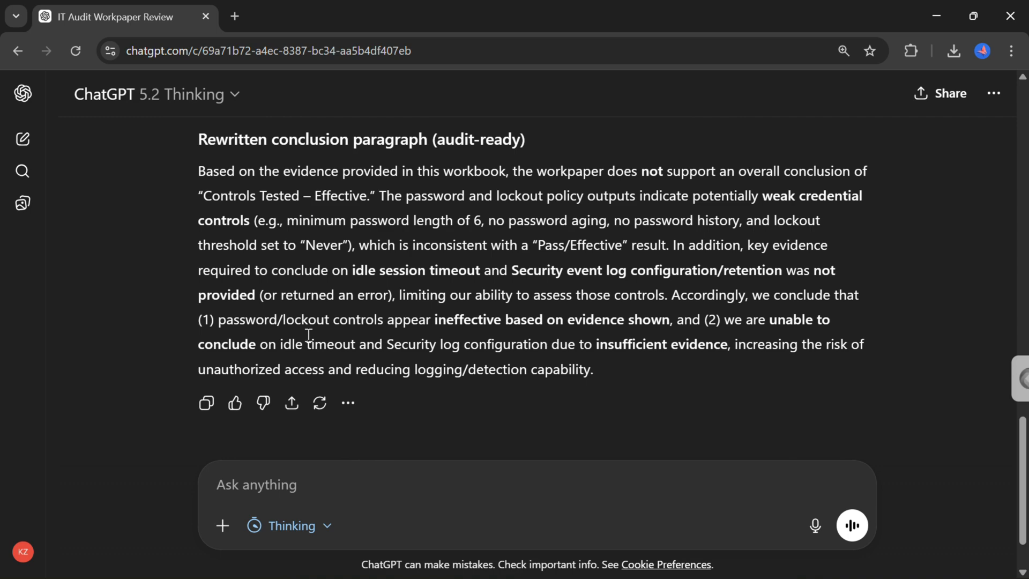
scroll(446, 321, "down", 2)
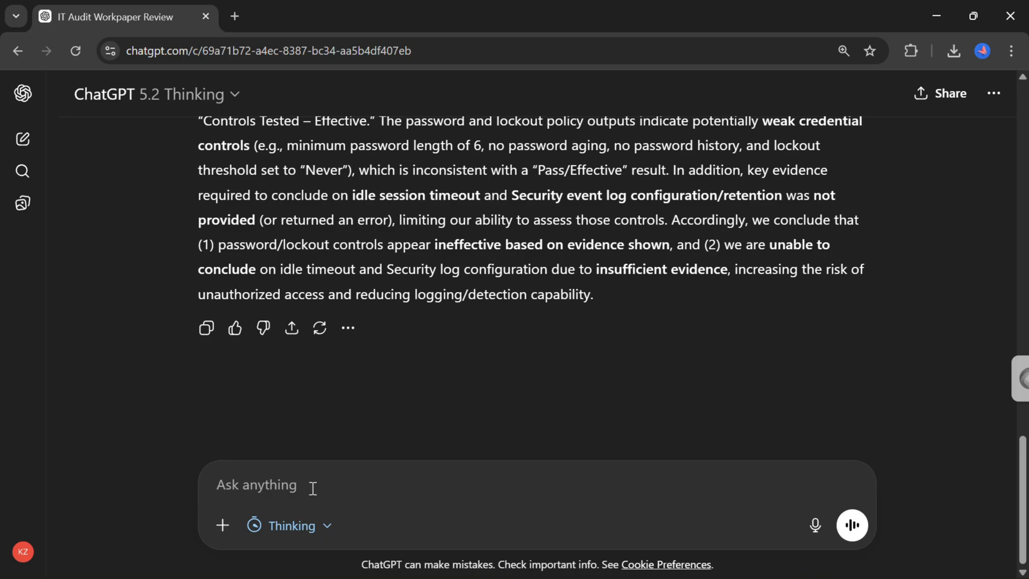
type("Can y")
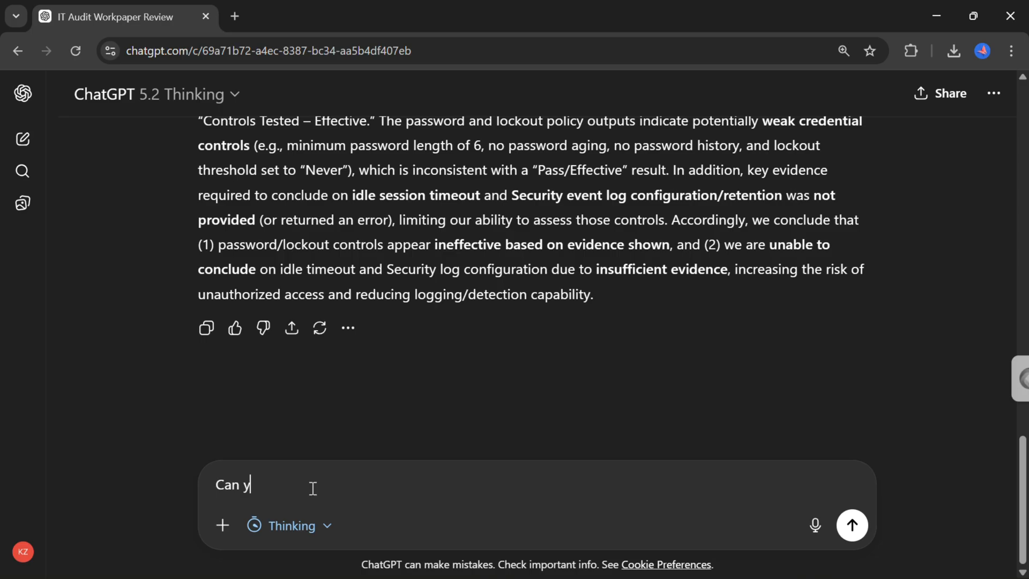
type("ou highlight the re")
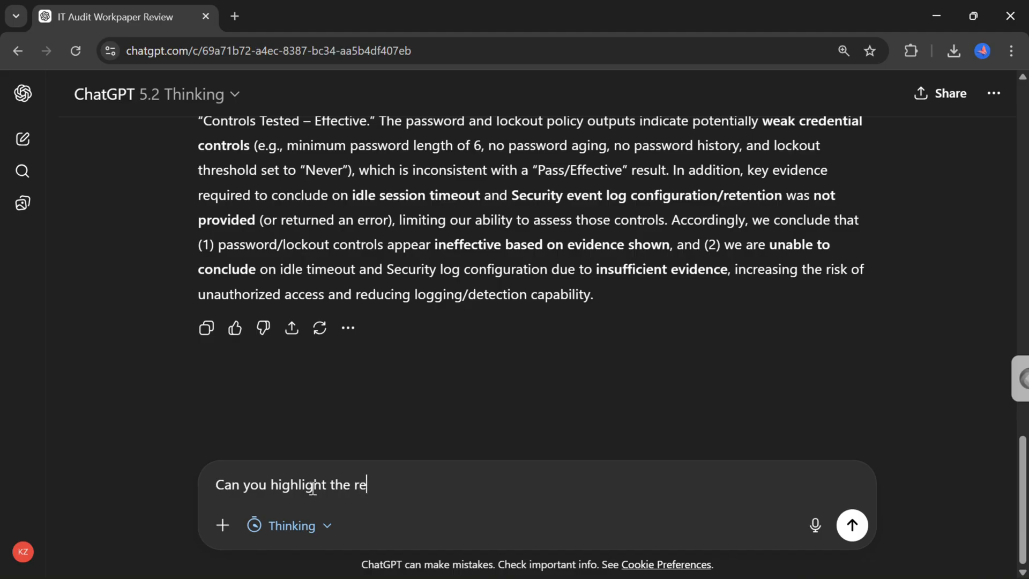
type("view areas")
left_click_drag(326, 489, 215, 488)
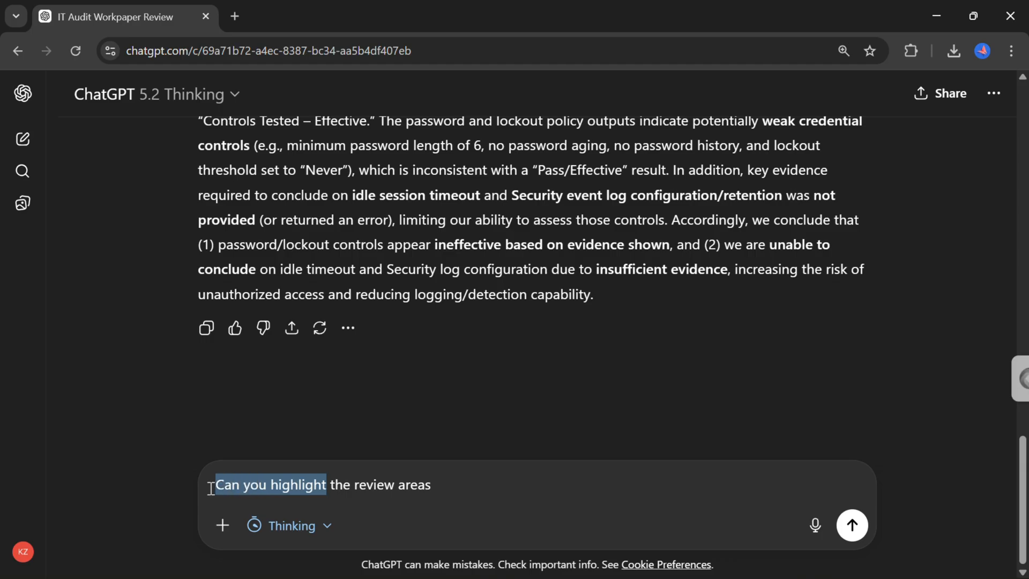
key("BackSpace")
type("In th")
type("e workpaper, ")
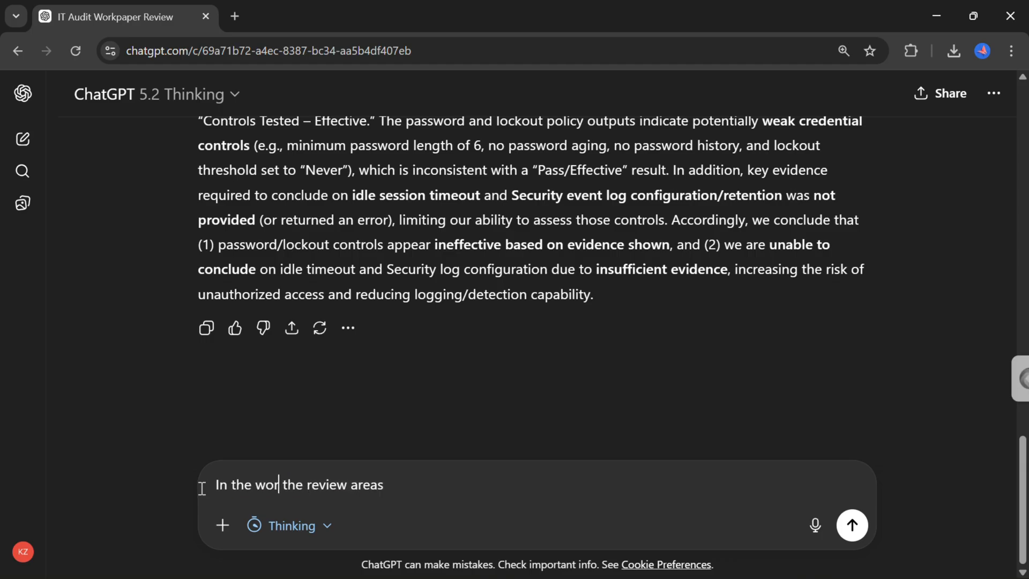
type("highl")
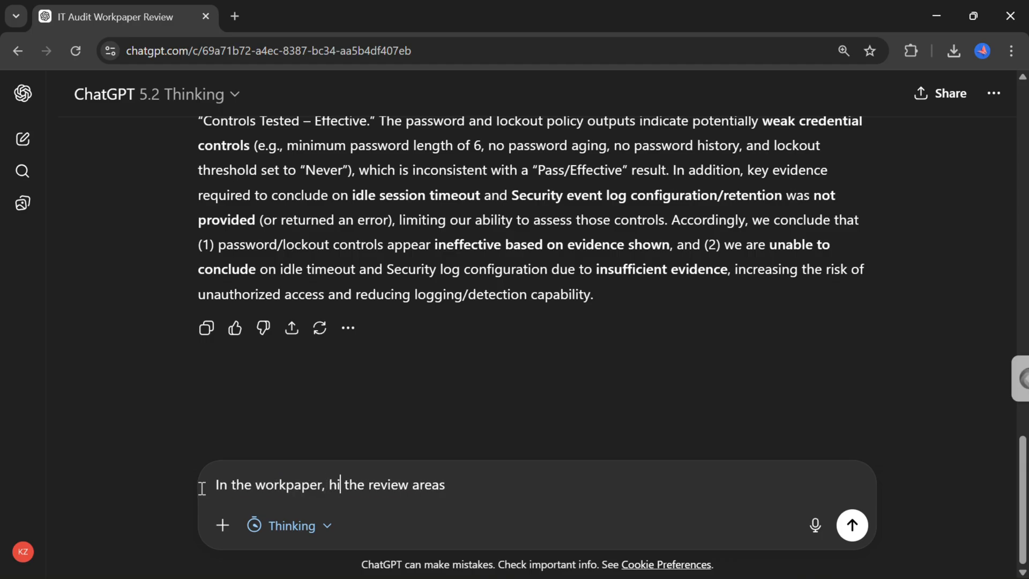
type("ight the")
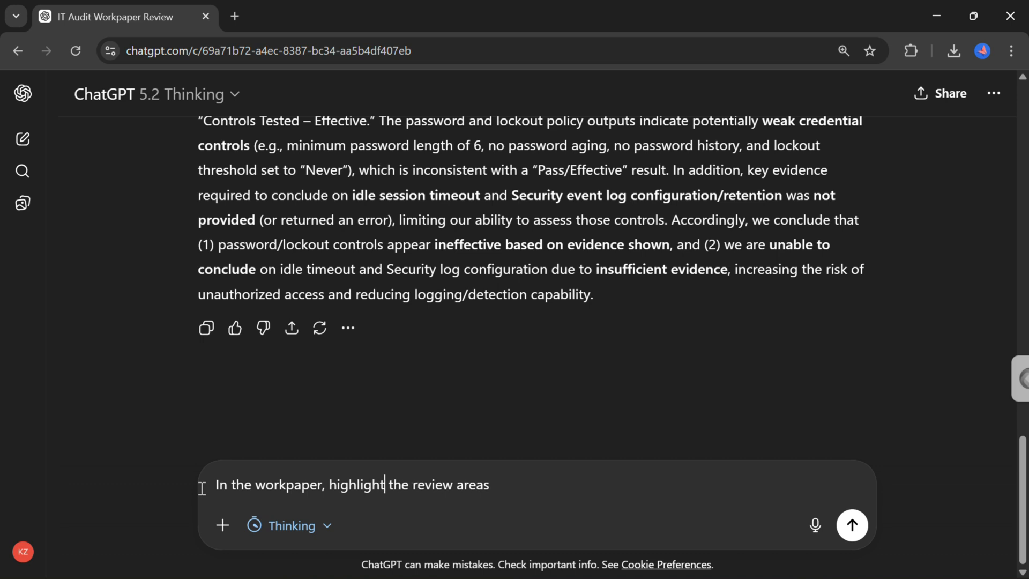
key("Delete")
key("Delete")
key("Delete")
key("Delete")
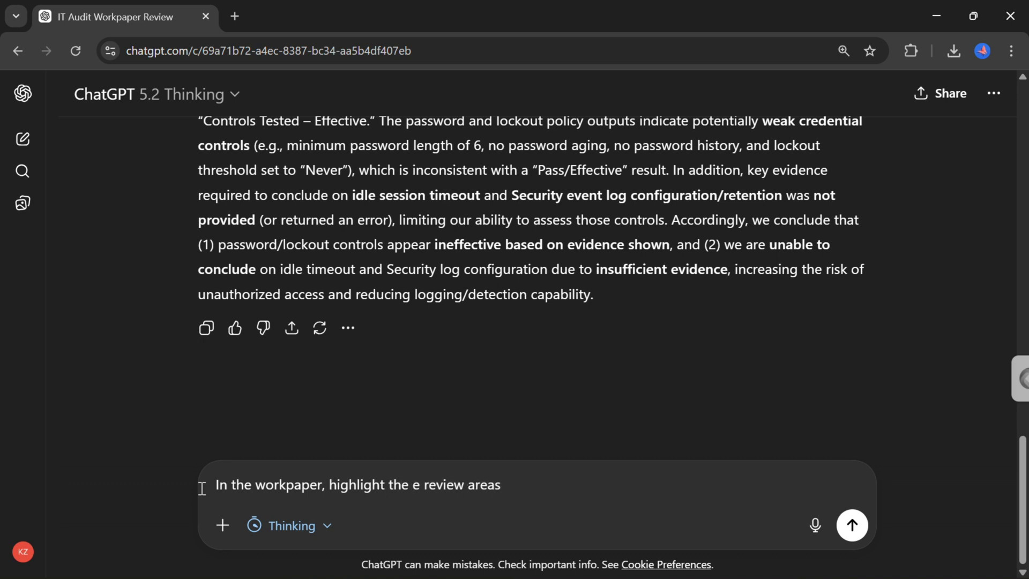
left_click(540, 494)
type("noted ab")
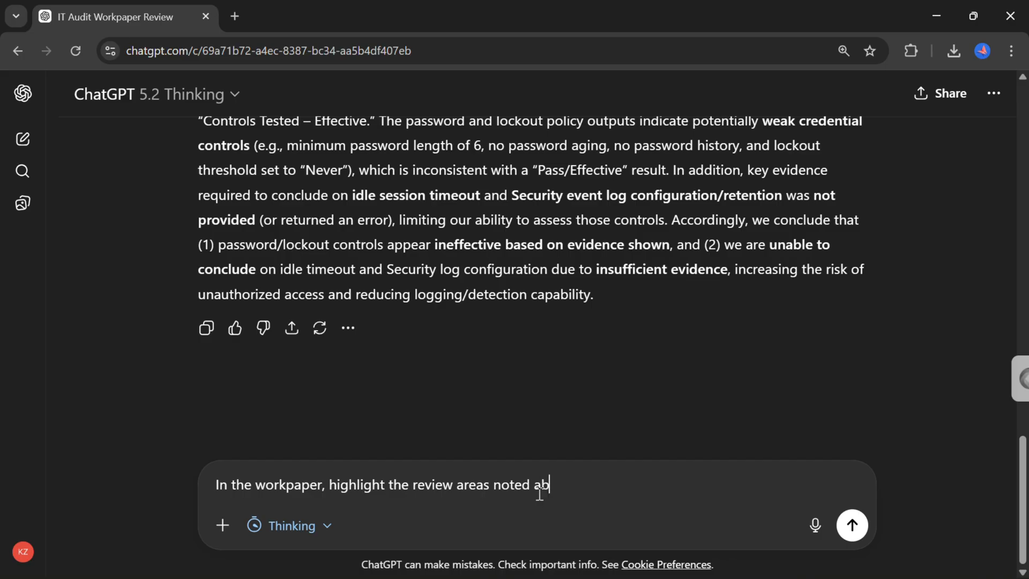
type("ove. I will need this ready to ")
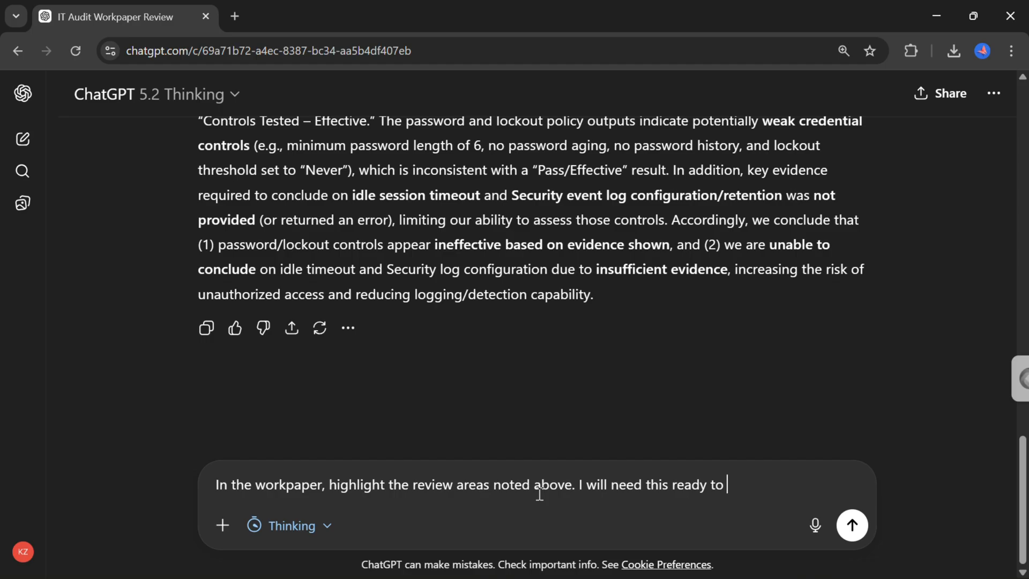
type("view in excel.")
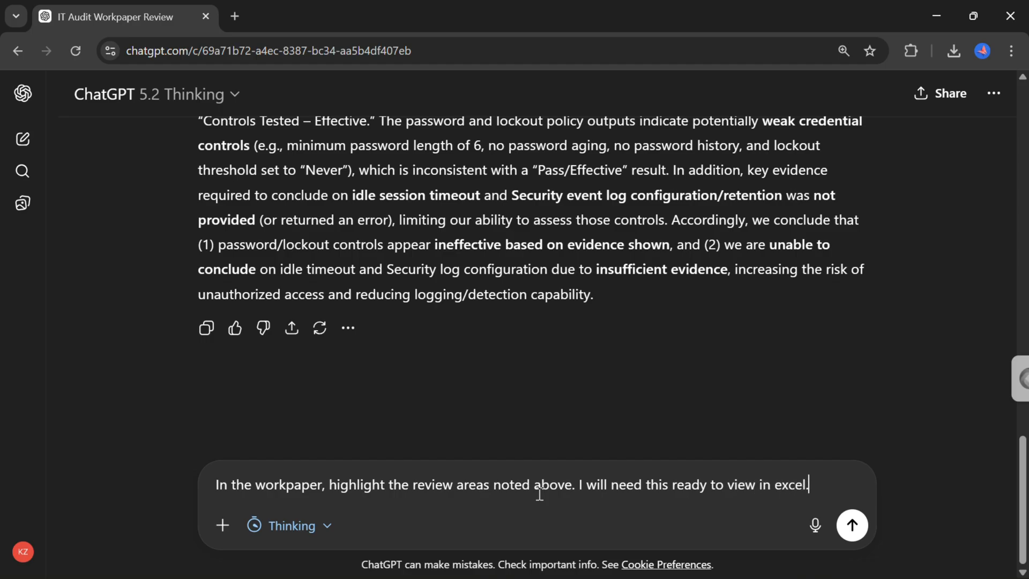
key("Return")
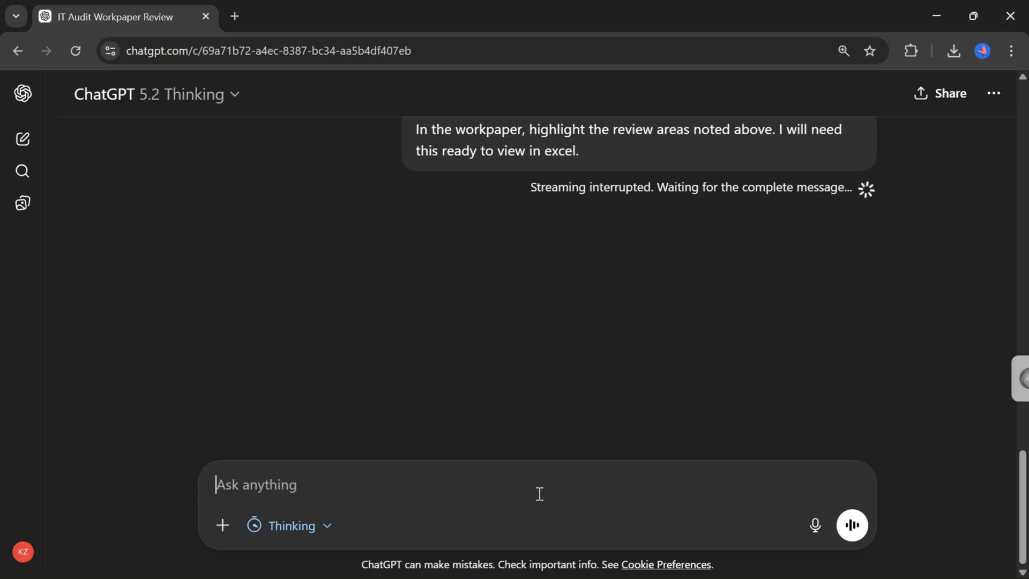
Open the returned SK_Enterprises_Windows_Workpaper_Demo_REVIEWED.xlsx in the full preview and review its Reviewer_Flags sheet and legend.
scroll(615, 320, "up", 1)
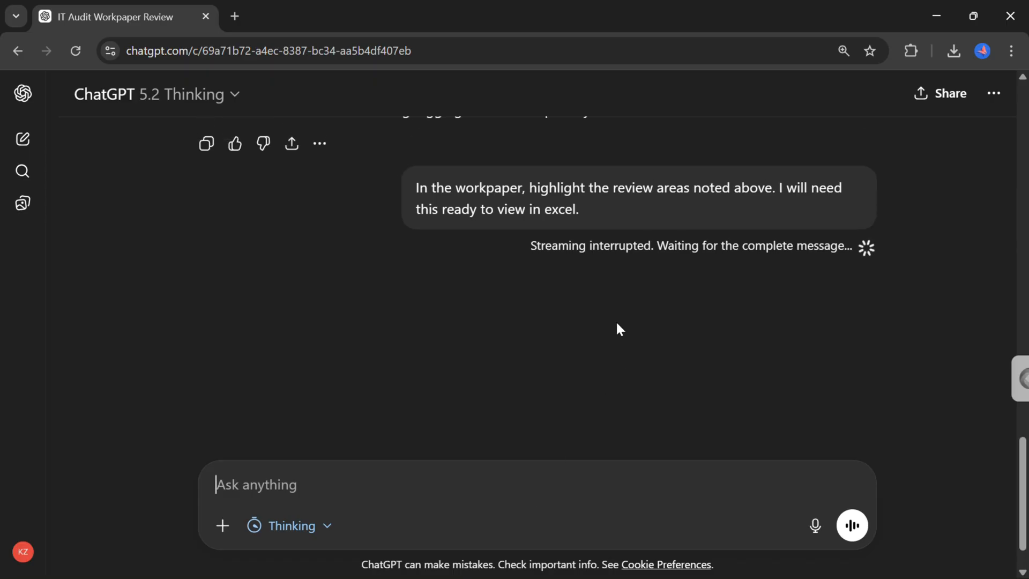
scroll(617, 323, "down", 1)
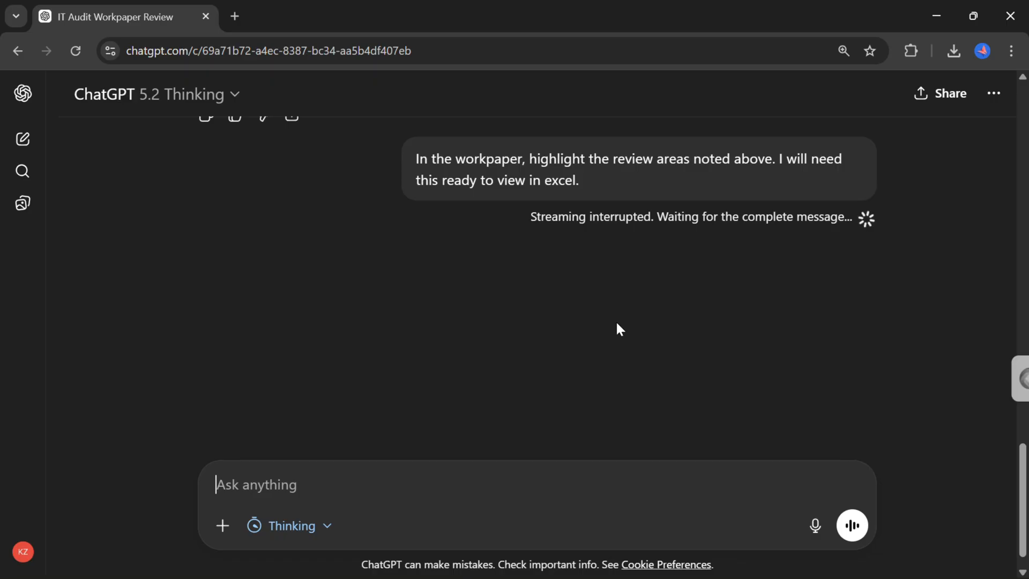
scroll(613, 294, "down", 1)
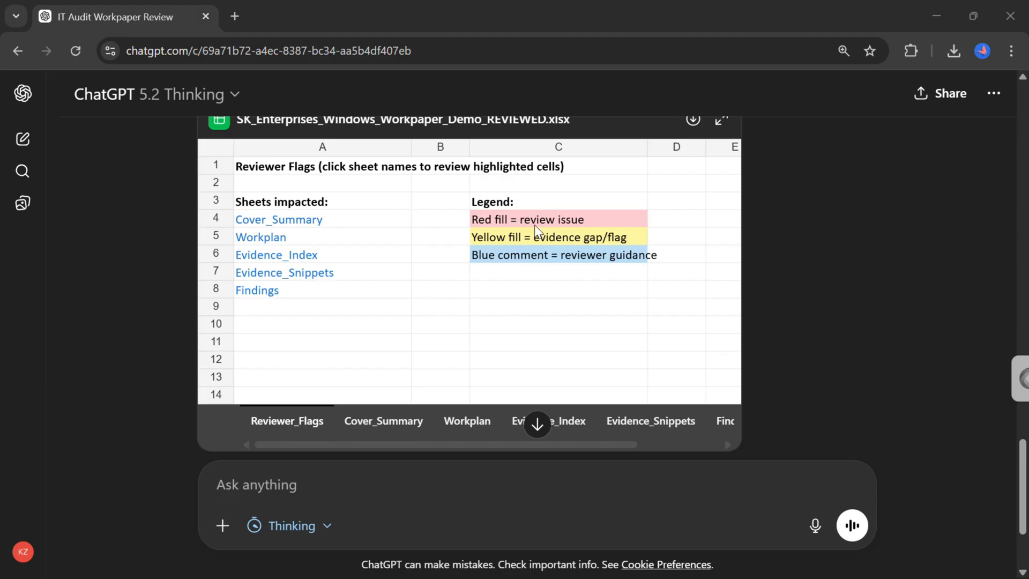
scroll(540, 226, "up", 1)
scroll(539, 228, "down", 1)
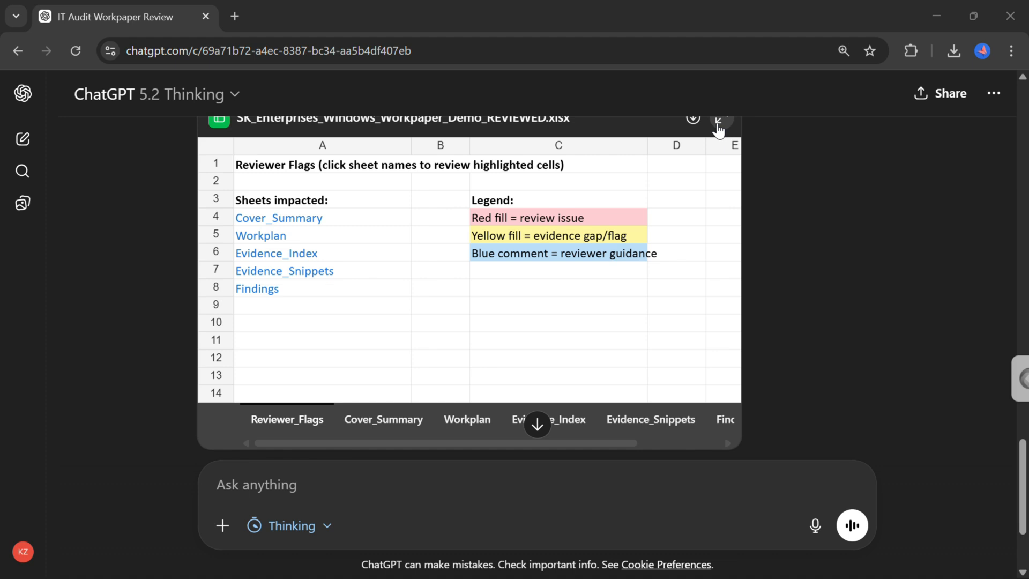
left_click(718, 124)
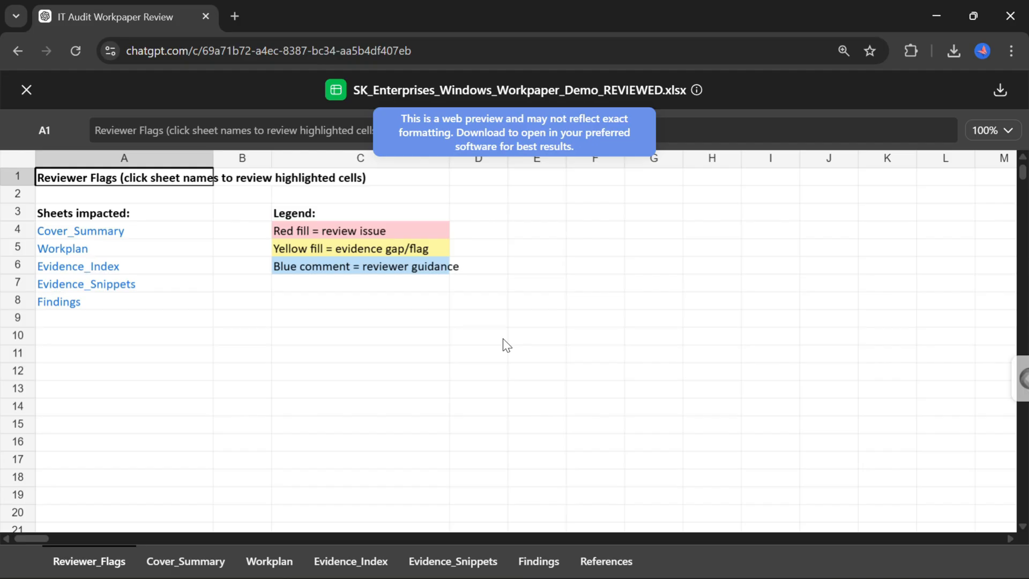
left_click(345, 354)
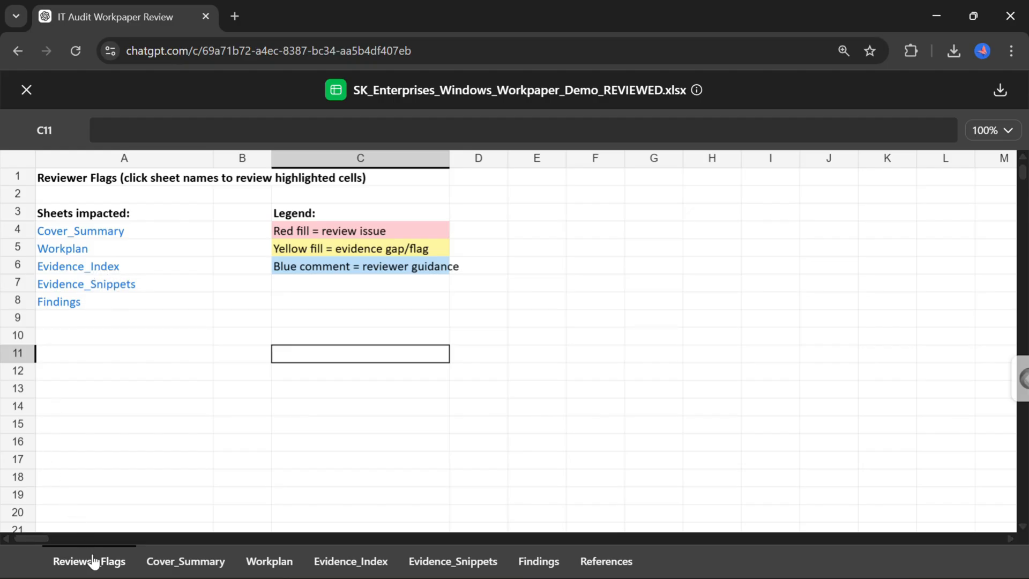
Examine the highlighted period and overall conclusion cells on the Cover_Summary sheet.
left_click(170, 562)
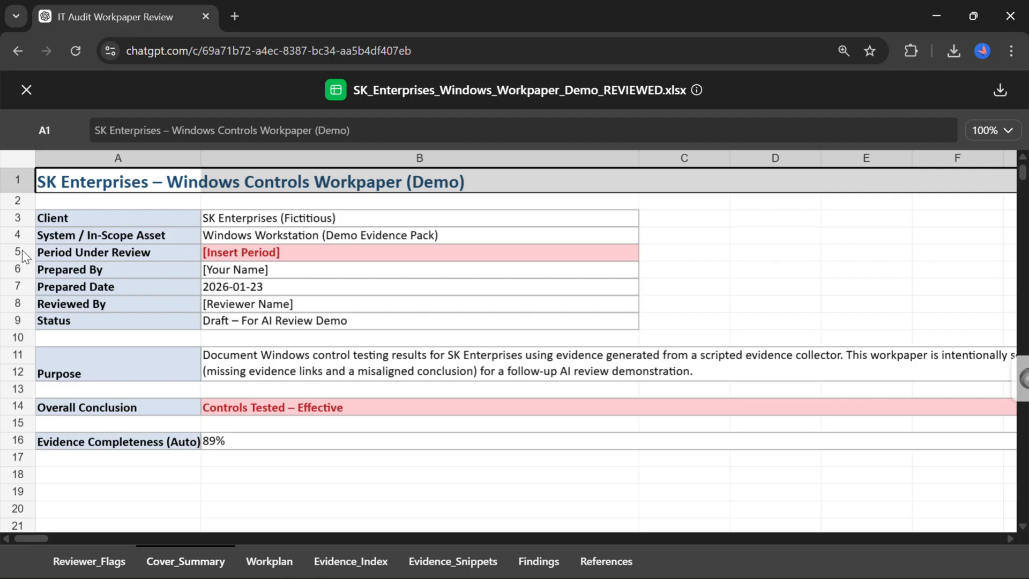
left_click(259, 255)
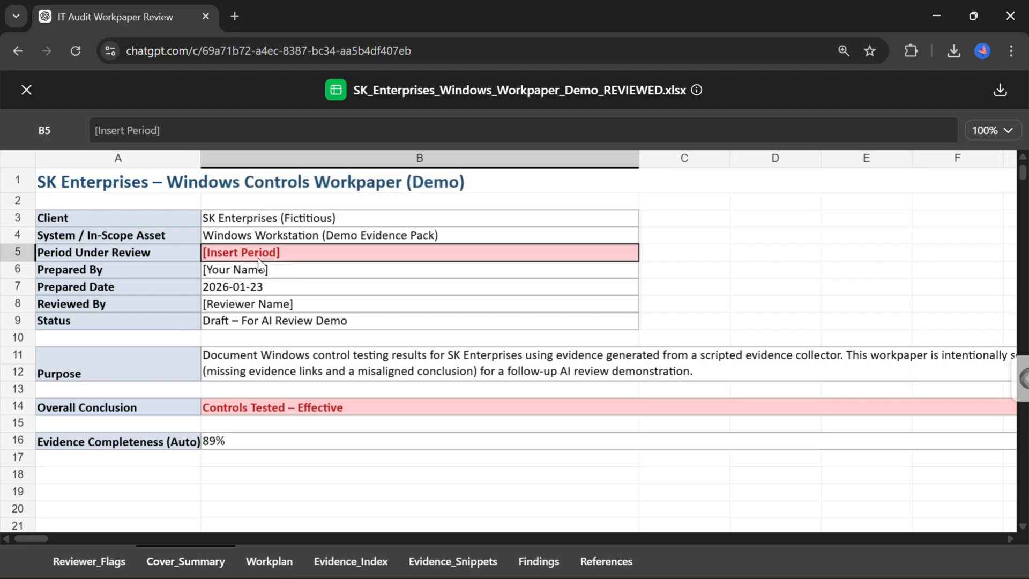
left_click(262, 413)
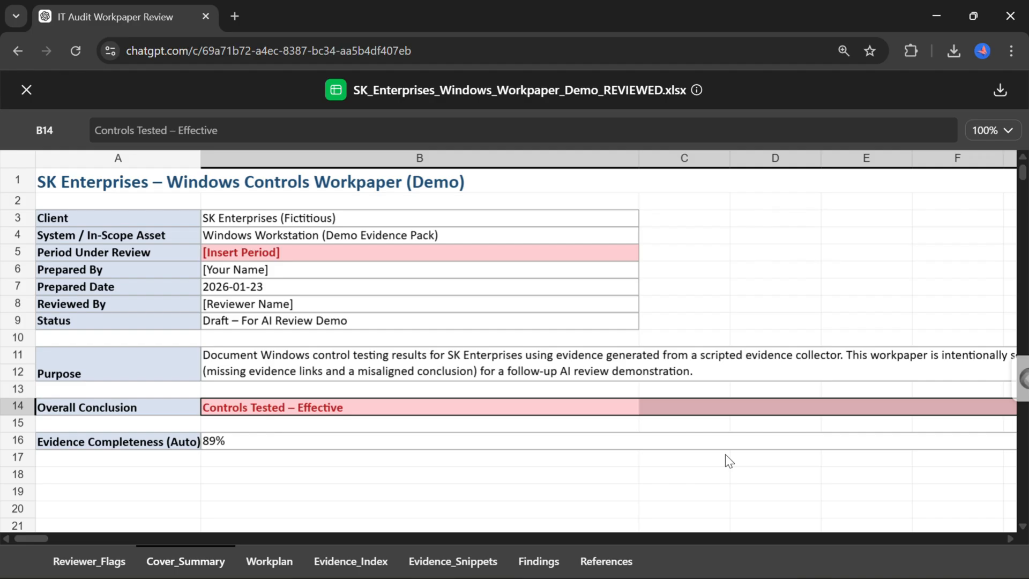
scroll(725, 455, "right", 5)
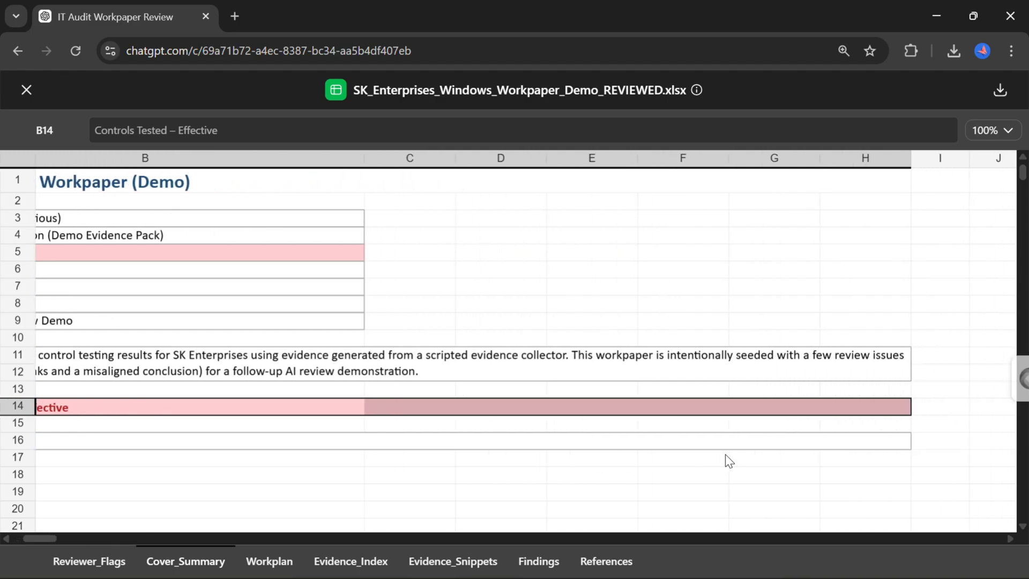
scroll(726, 455, "left", 5)
scroll(726, 454, "down", 1)
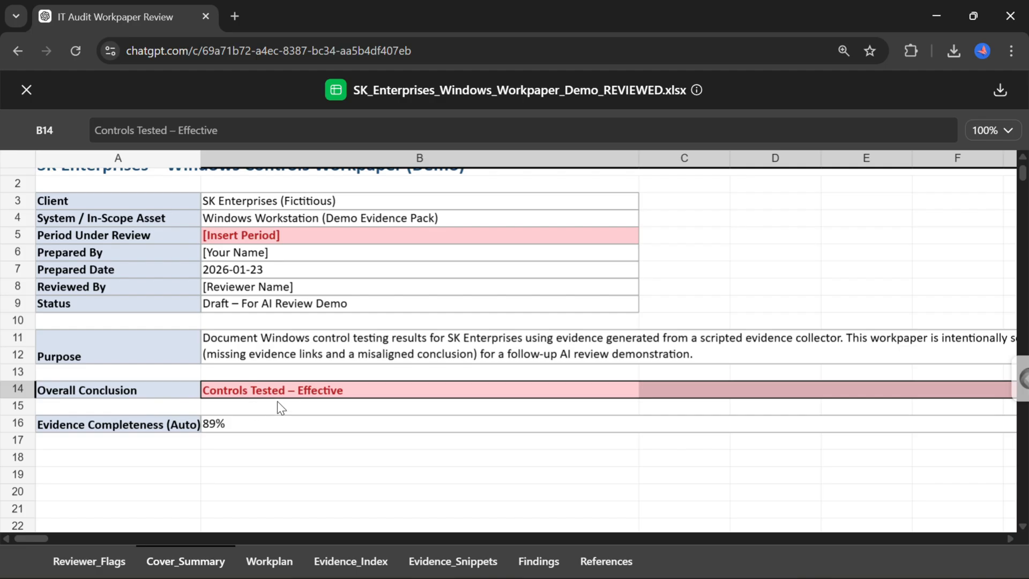
Examine the highlighted evidence, result and conclusion cells on the Workplan sheet.
left_click(276, 562)
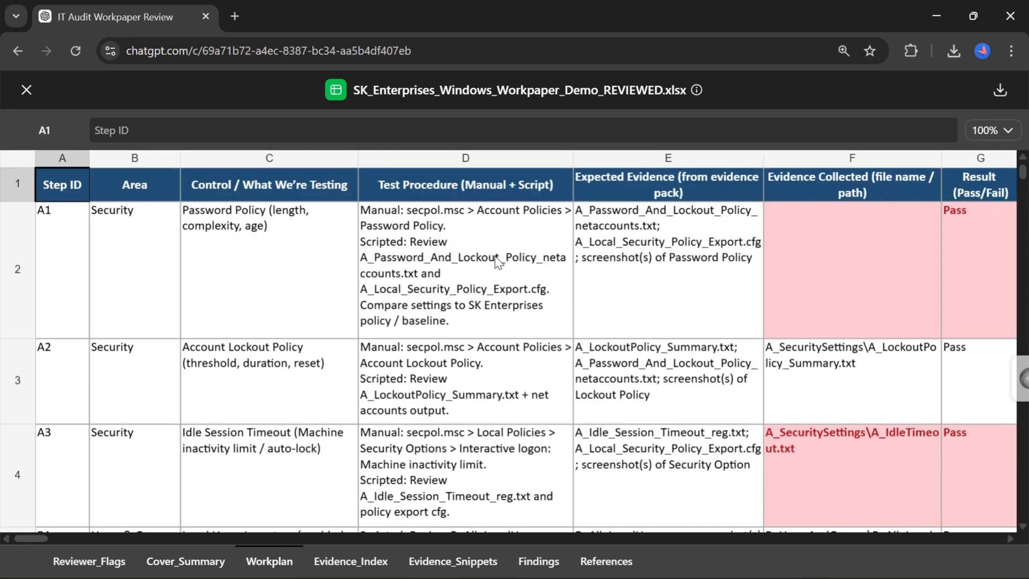
left_click(790, 200)
left_click(800, 248)
key("Tab")
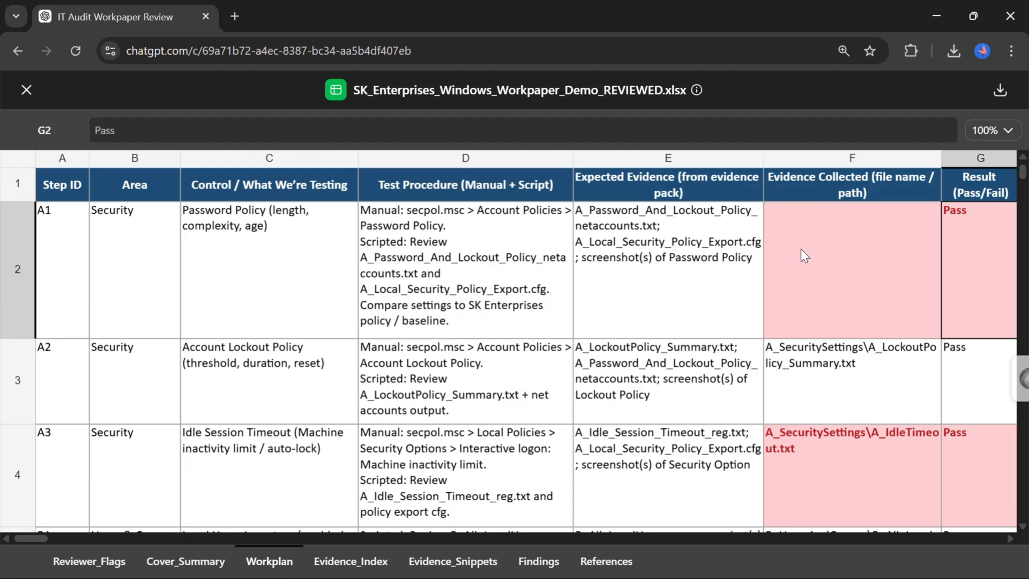
key("Tab")
key("Tab")
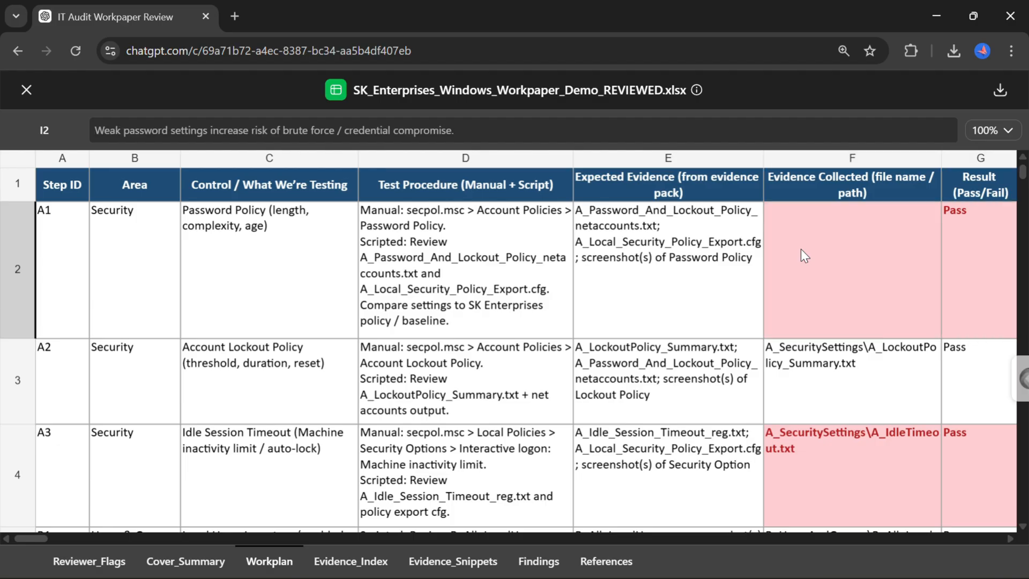
left_click(801, 249)
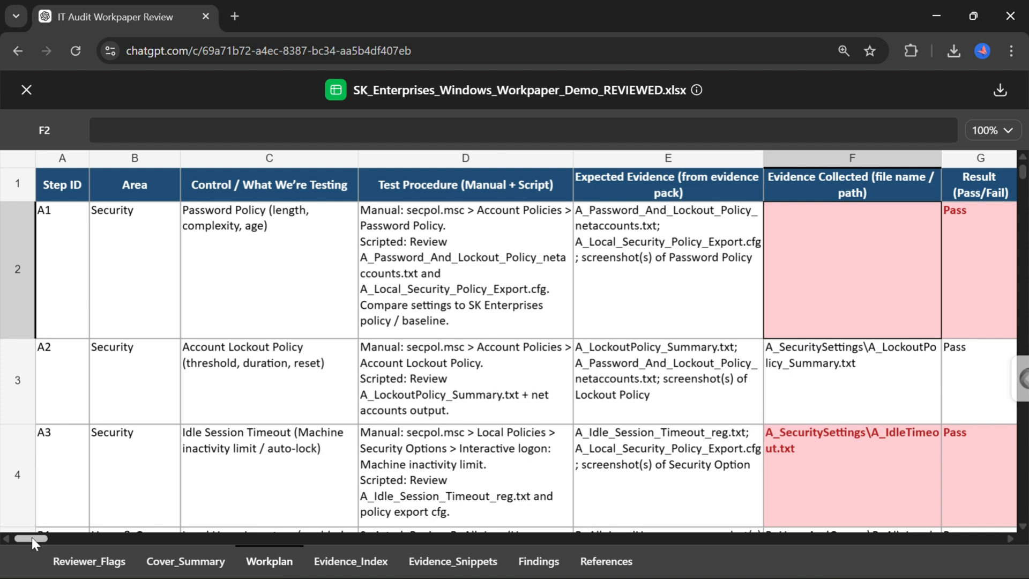
left_click_drag(31, 538, 52, 540)
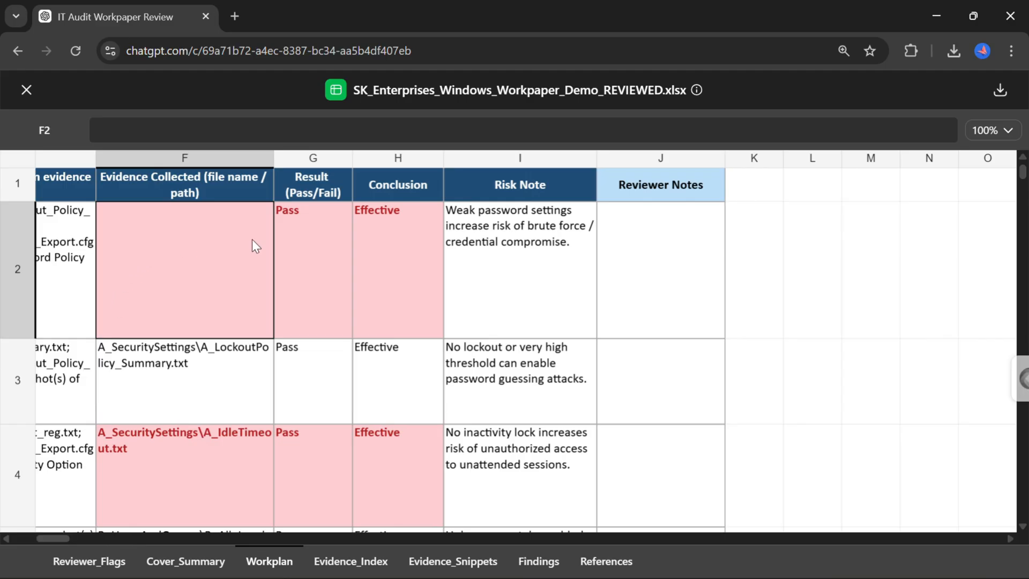
left_click(303, 243)
left_click(414, 236)
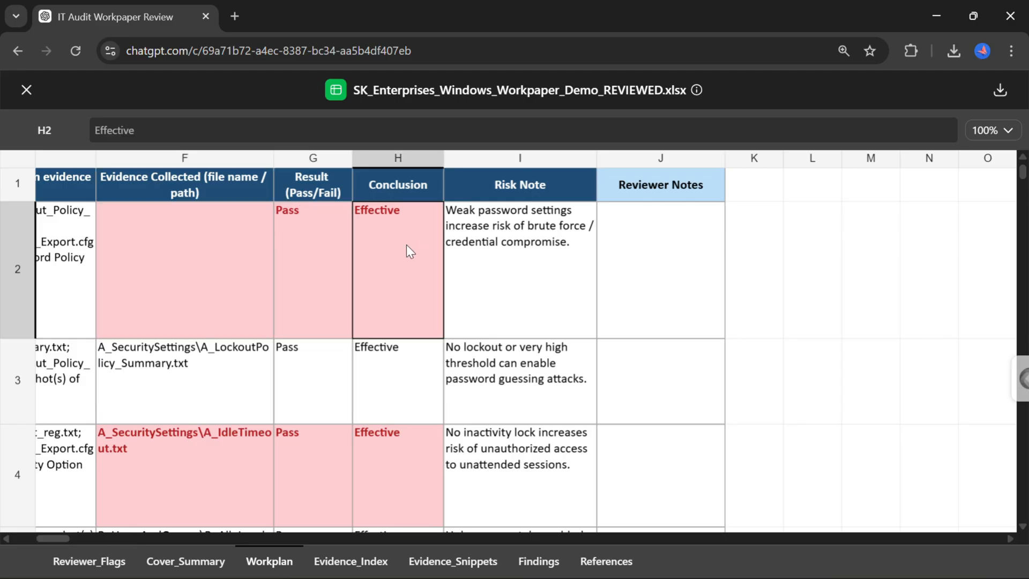
left_click(671, 255)
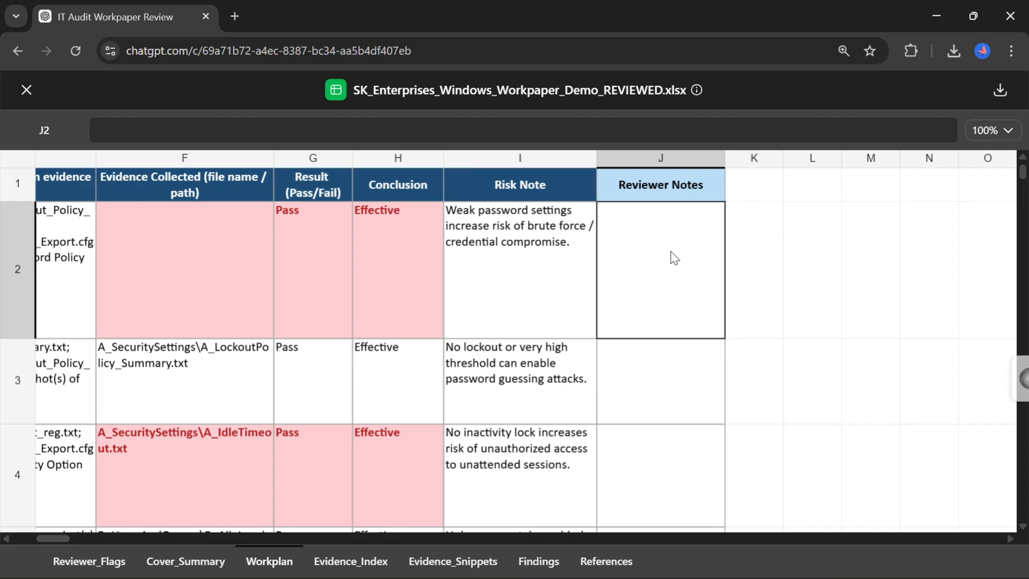
scroll(670, 257, "down", 3)
scroll(670, 257, "up", 1)
scroll(674, 258, "up", 1)
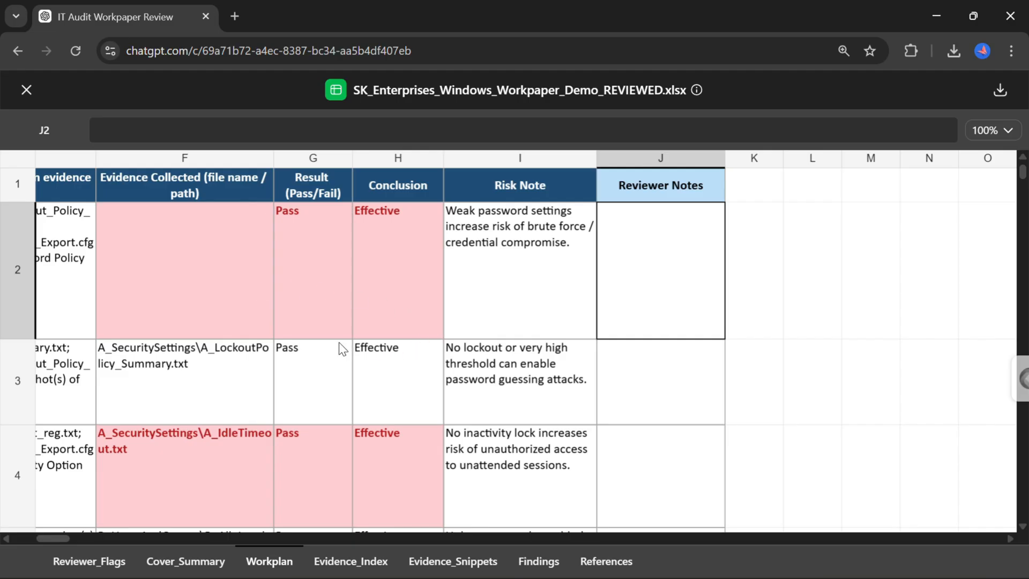
scroll(226, 450, "down", 1)
left_click(226, 451)
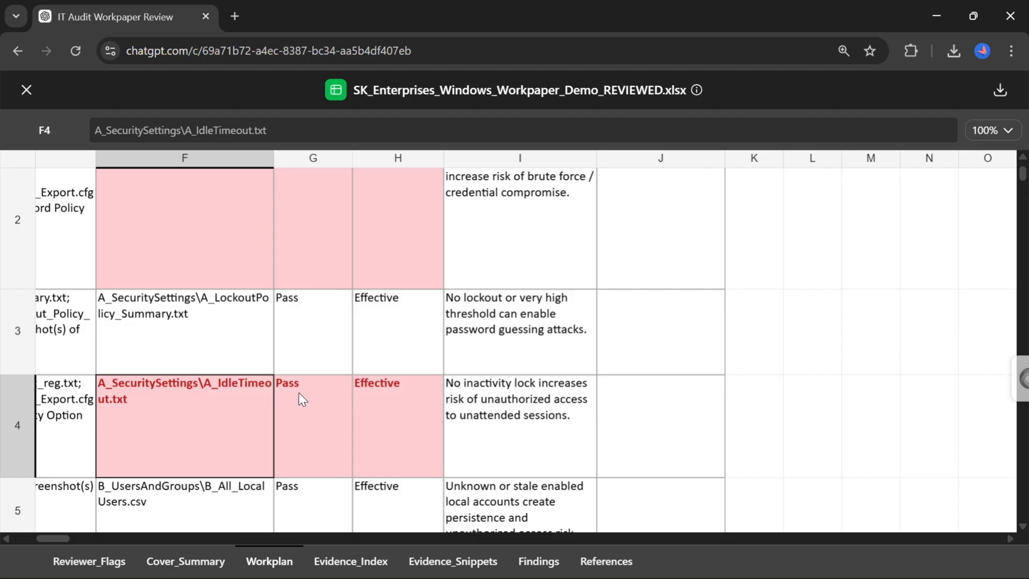
Examine the highlighted event log configuration row further down the Workplan sheet.
left_click(308, 403)
scroll(310, 400, "down", 7)
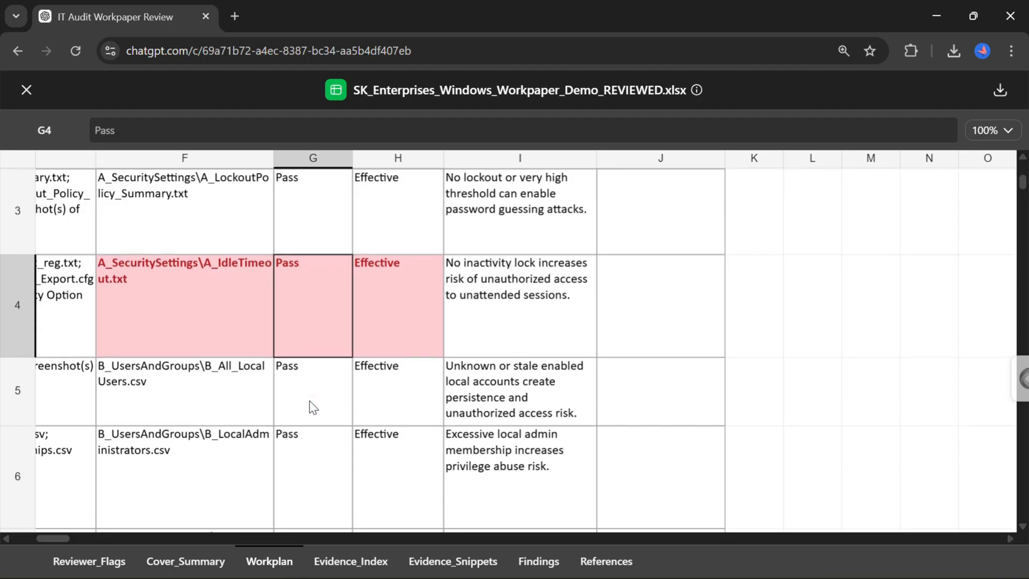
scroll(310, 402, "down", 1)
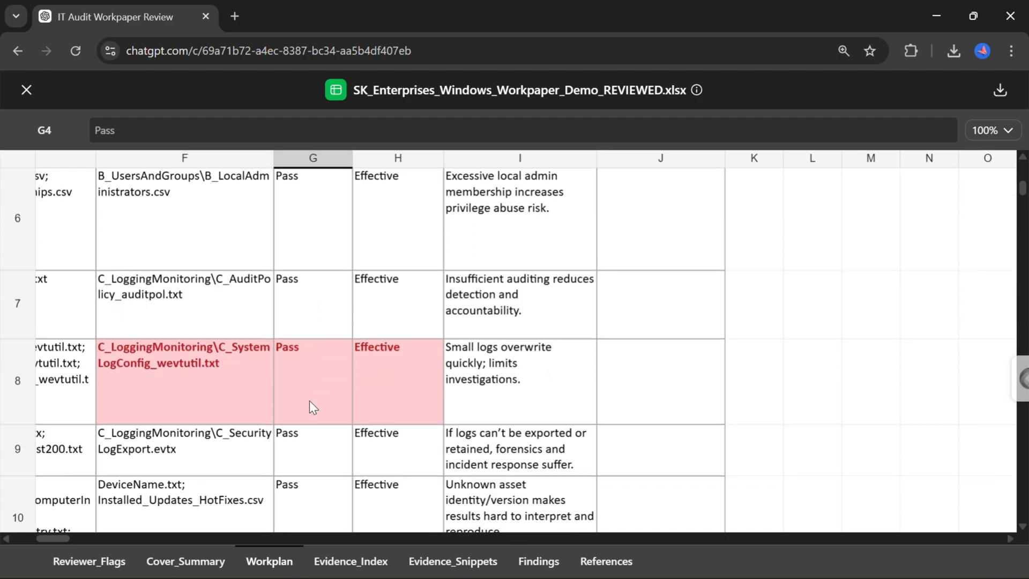
scroll(309, 401, "left", 3)
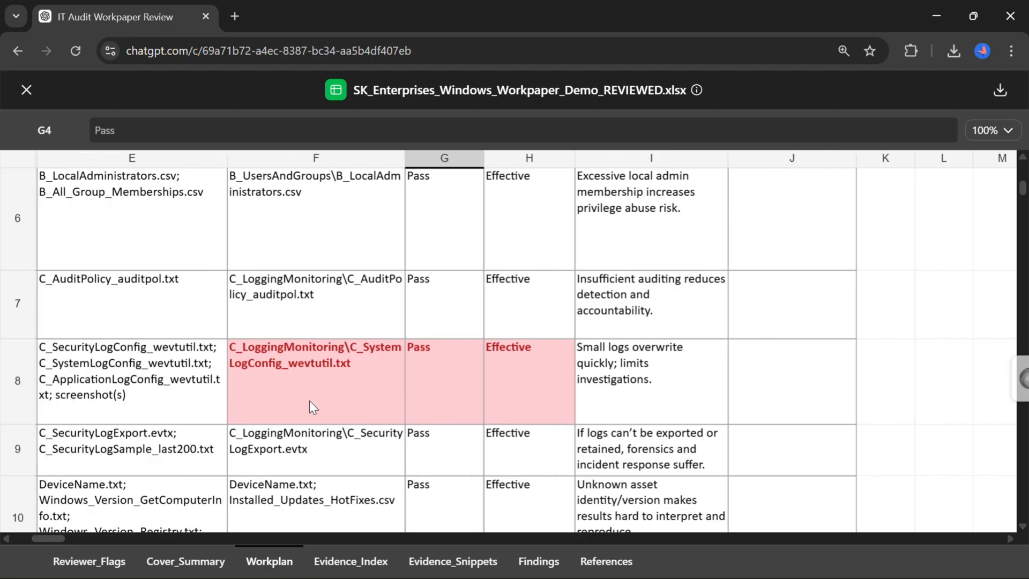
scroll(310, 400, "left", 2)
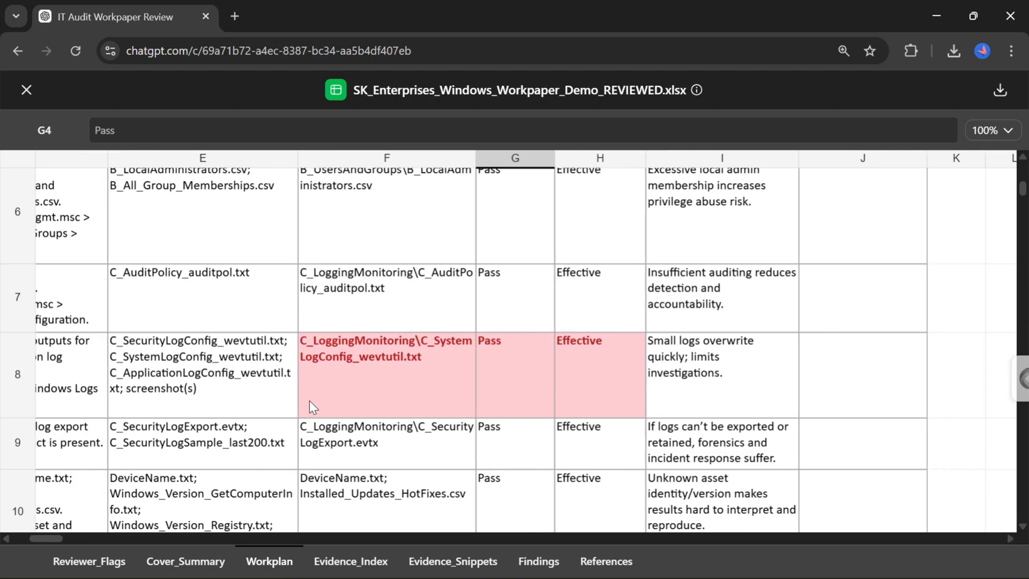
scroll(310, 400, "left", 1)
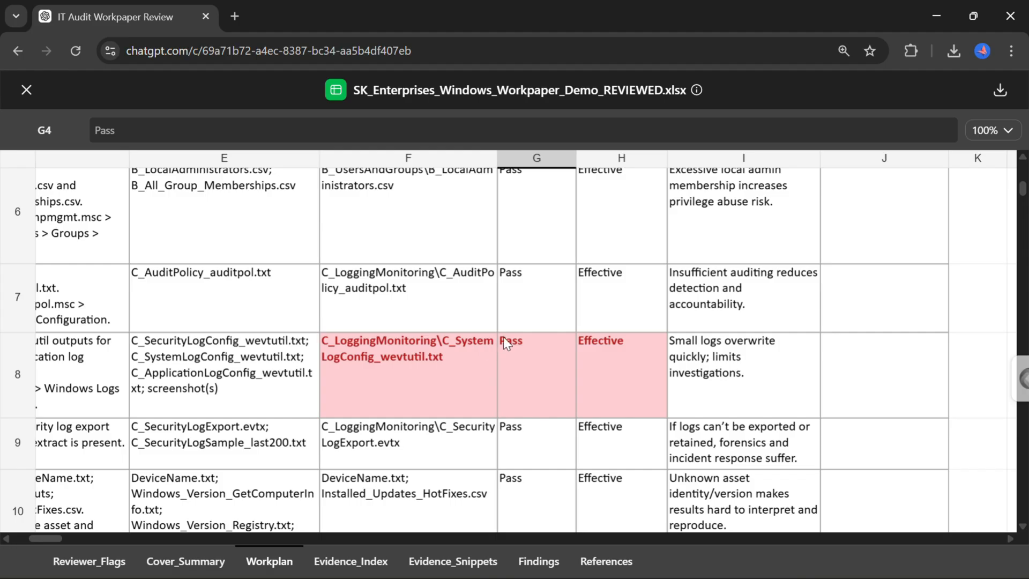
left_click(518, 344)
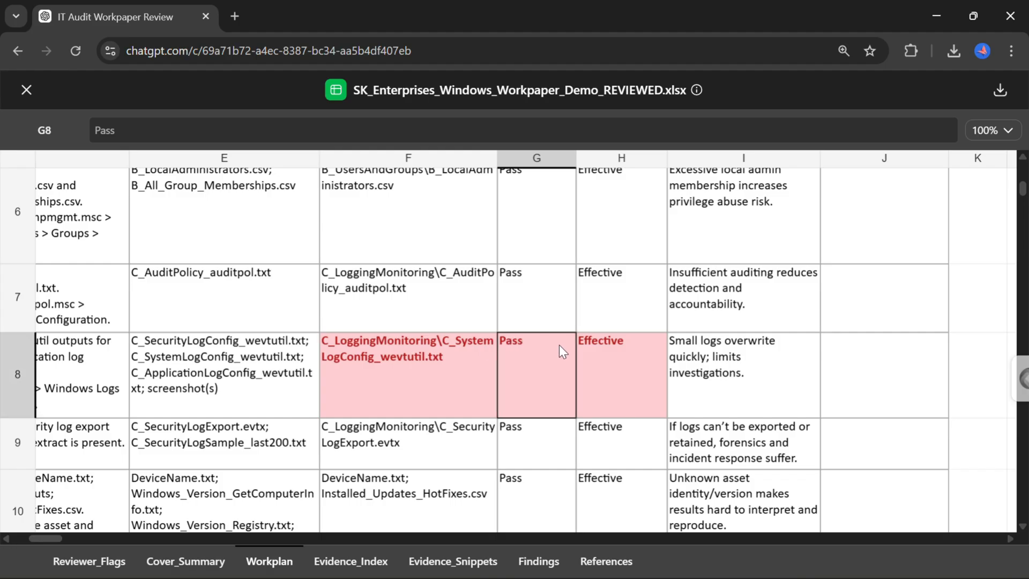
left_click(612, 347)
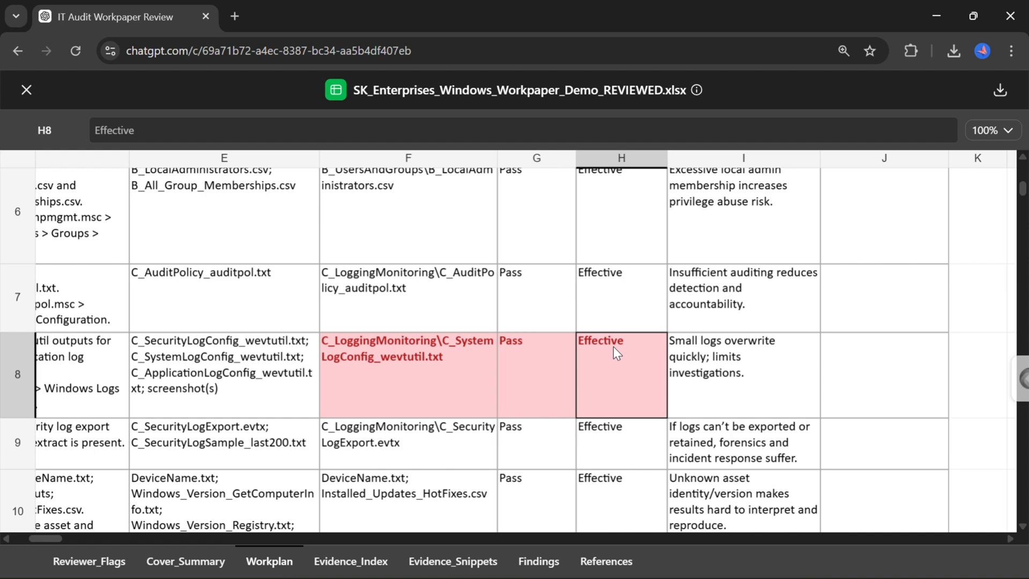
left_click(247, 354)
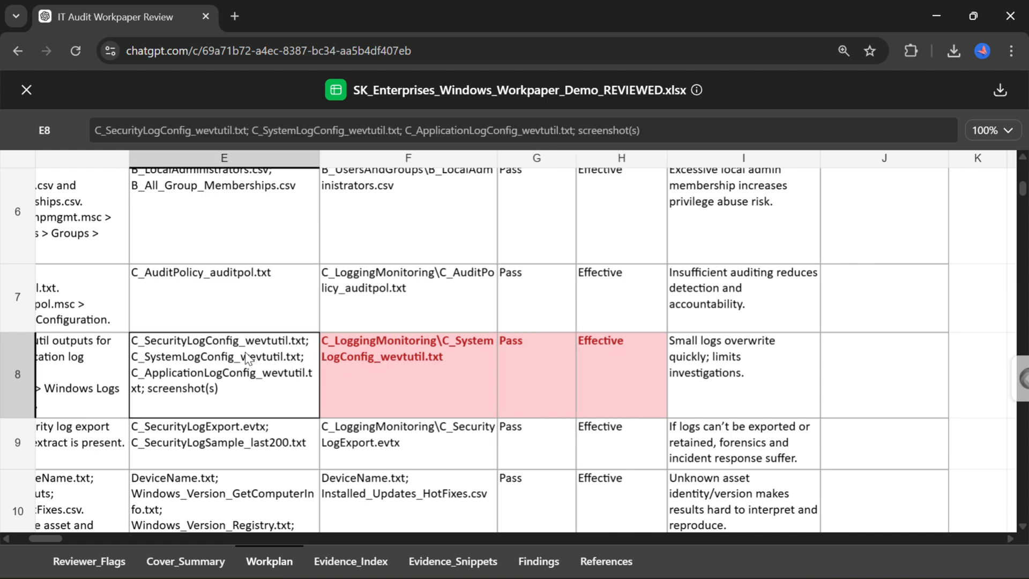
left_click(381, 355)
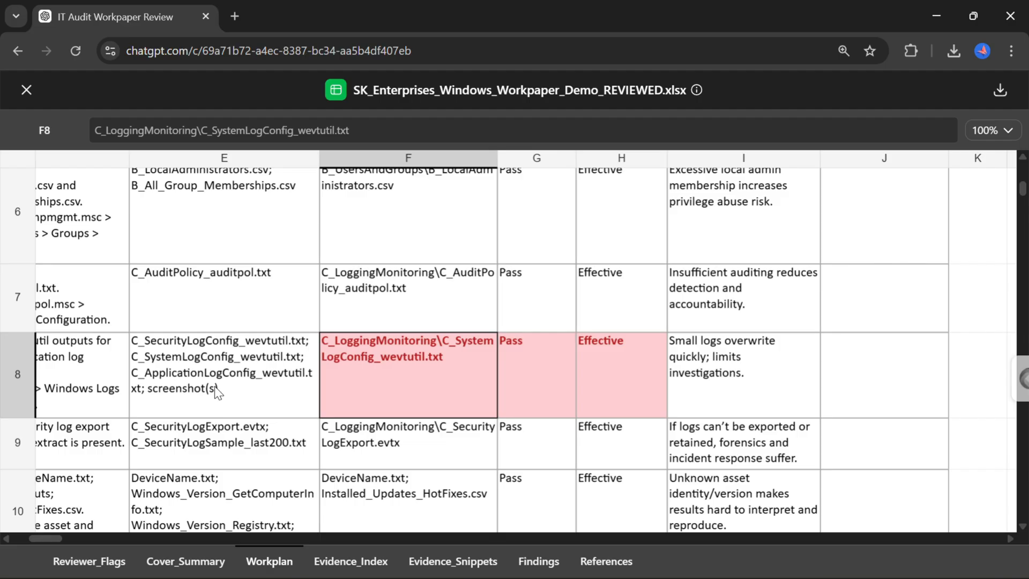
scroll(216, 392, "down", 1)
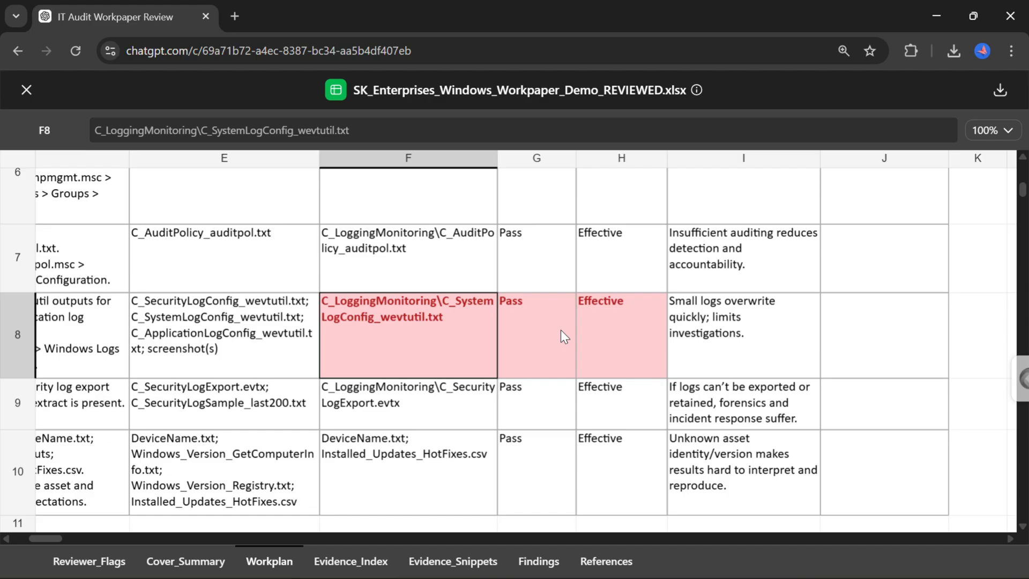
scroll(560, 330, "down", 2)
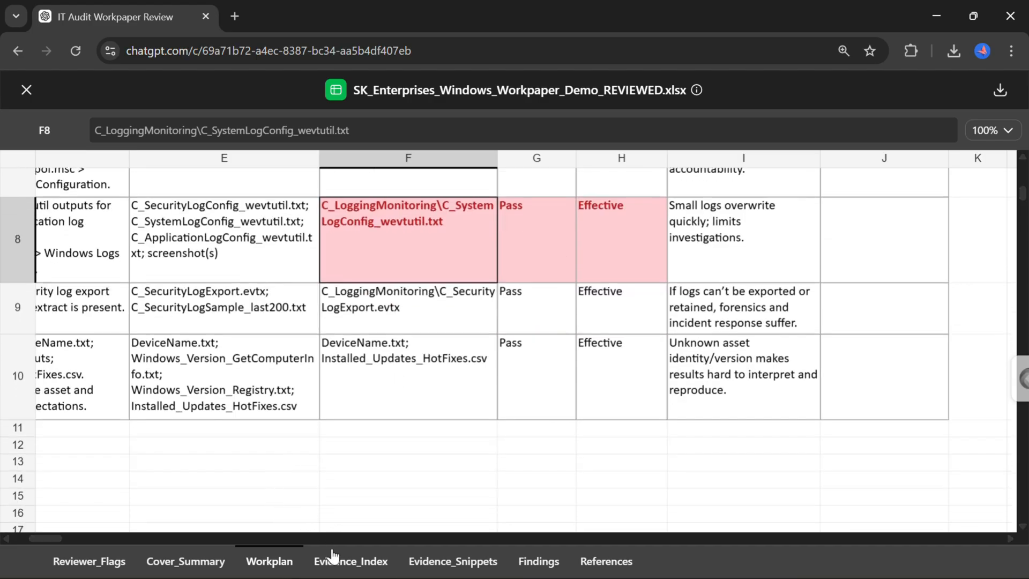
Examine the flagged evidence gaps on the Evidence_Index and Evidence_Snippets sheets.
left_click(333, 557)
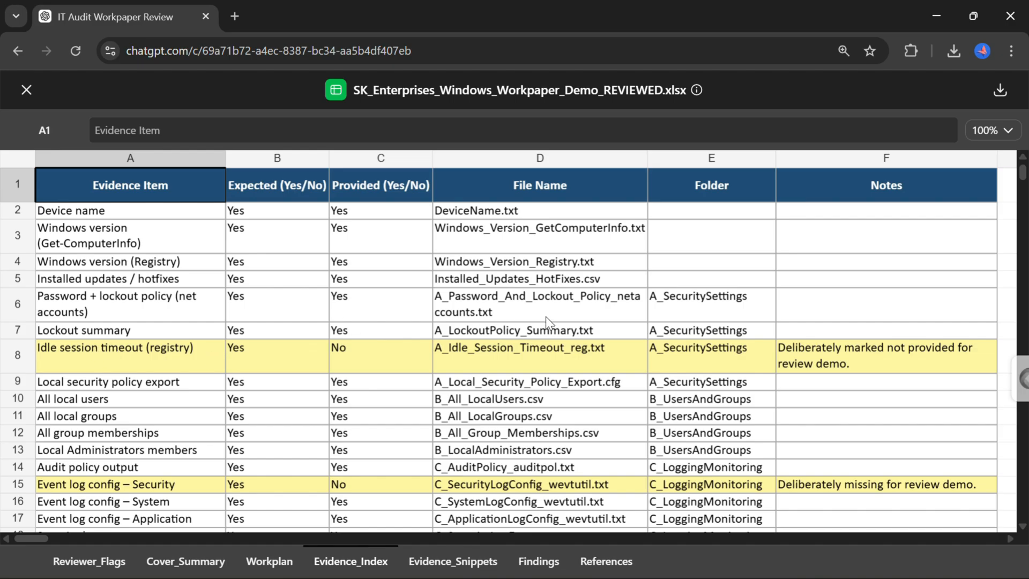
left_click(808, 350)
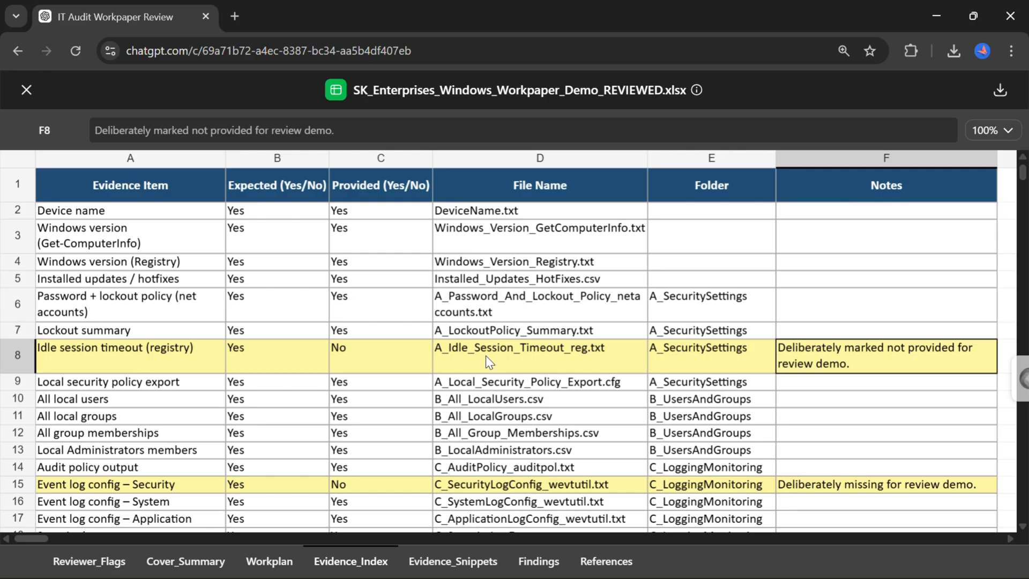
left_click(441, 562)
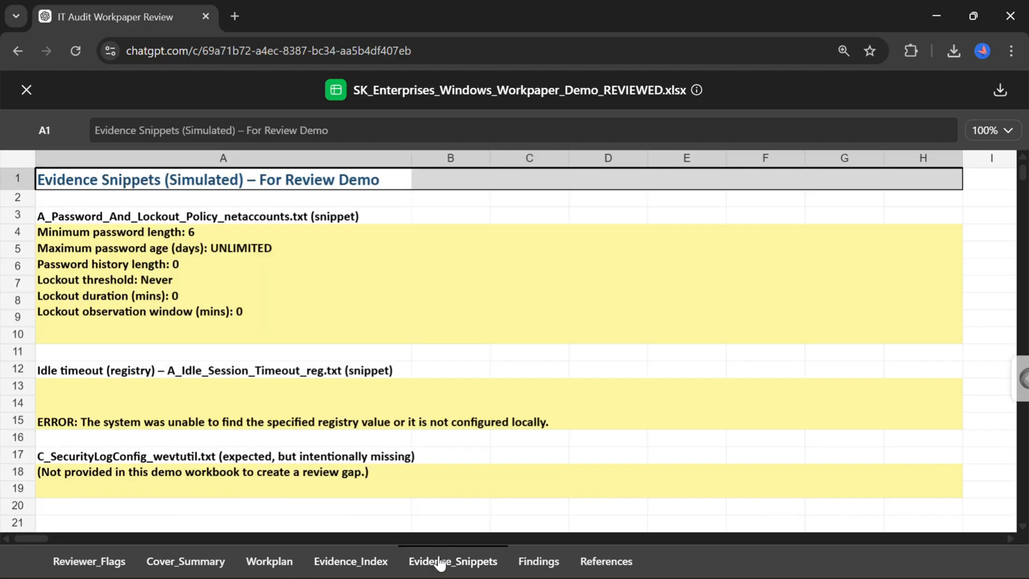
left_click(520, 304)
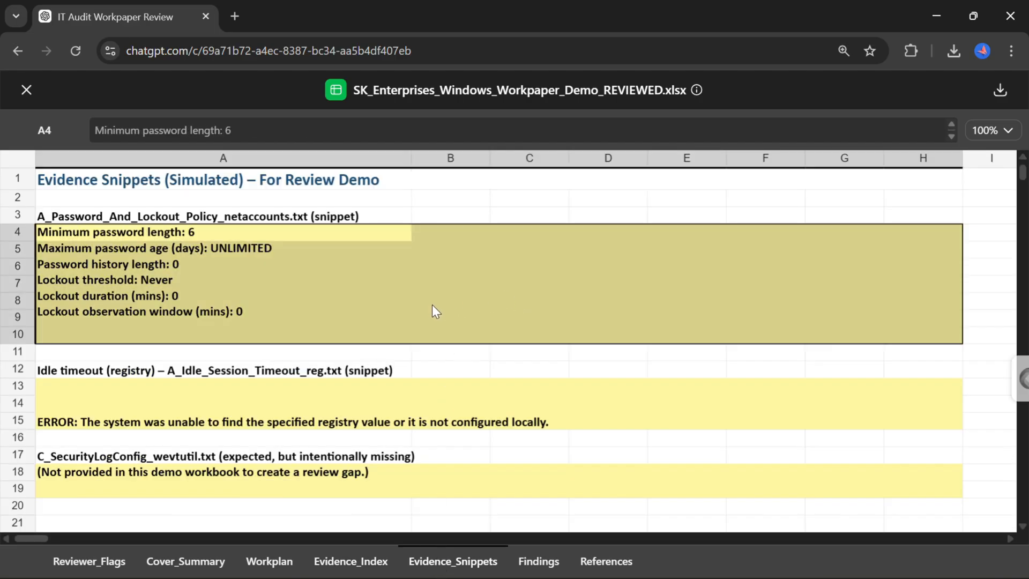
left_click(84, 564)
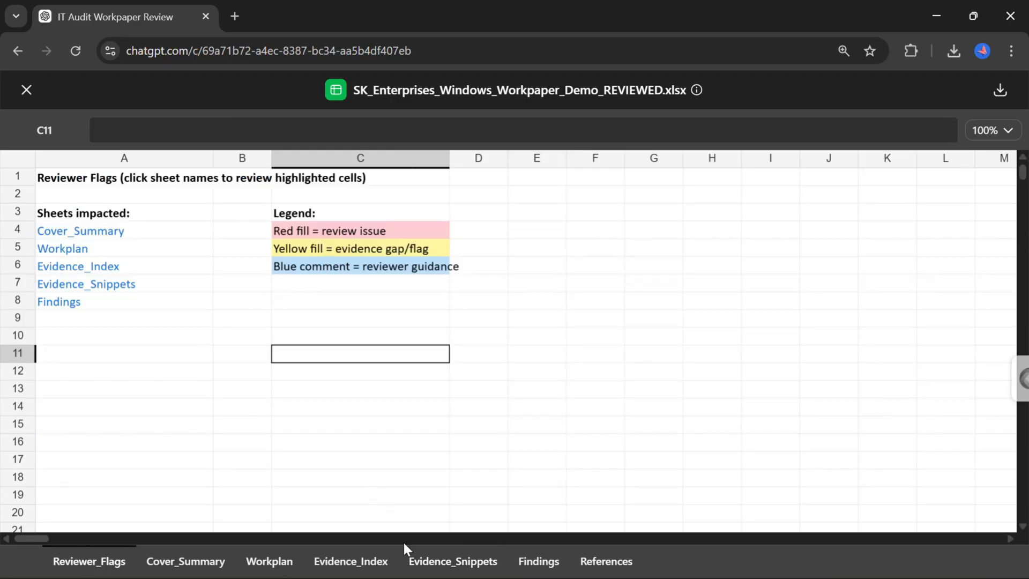
left_click(421, 565)
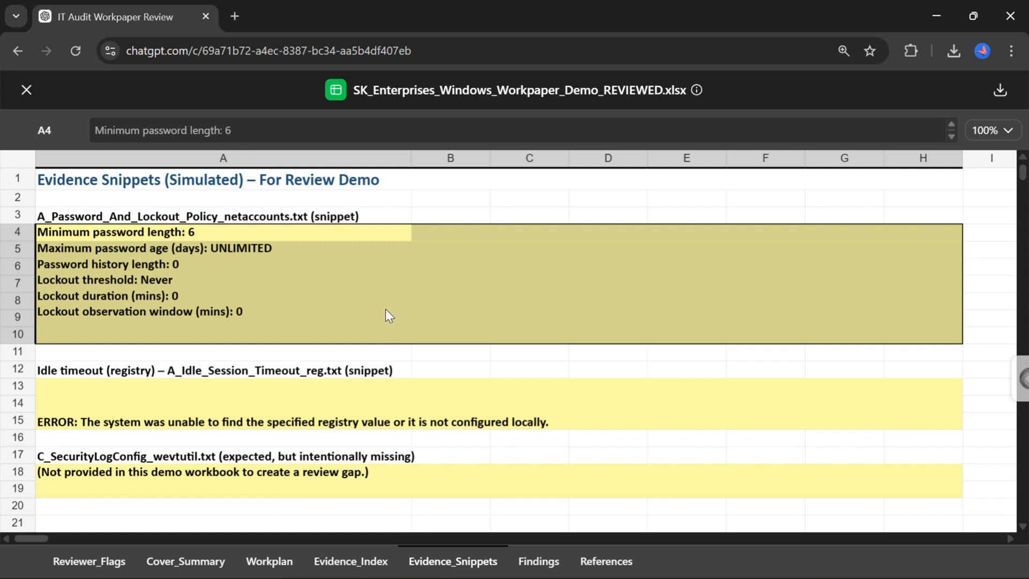
left_click(358, 417)
left_click(307, 473)
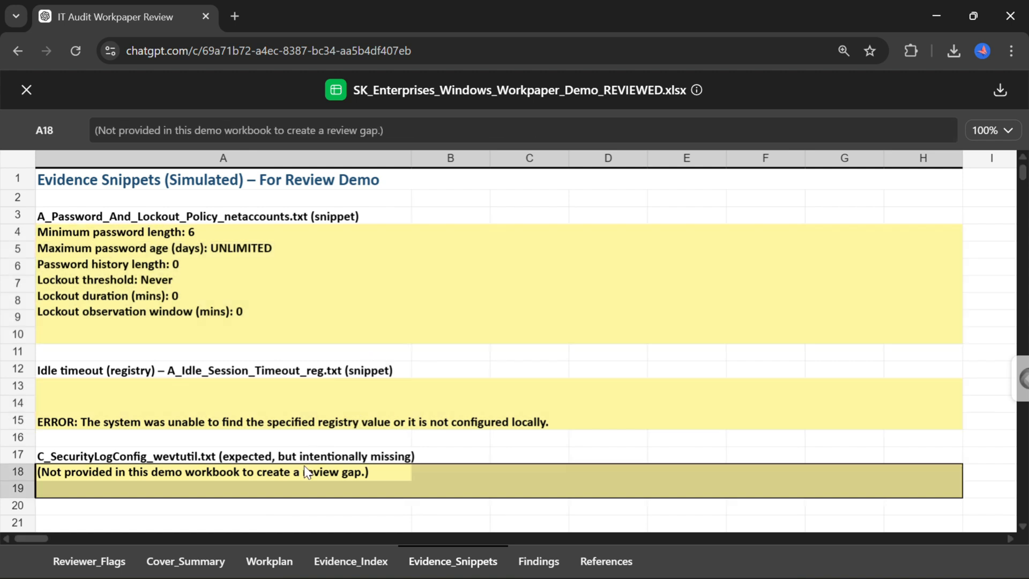
left_click(307, 391)
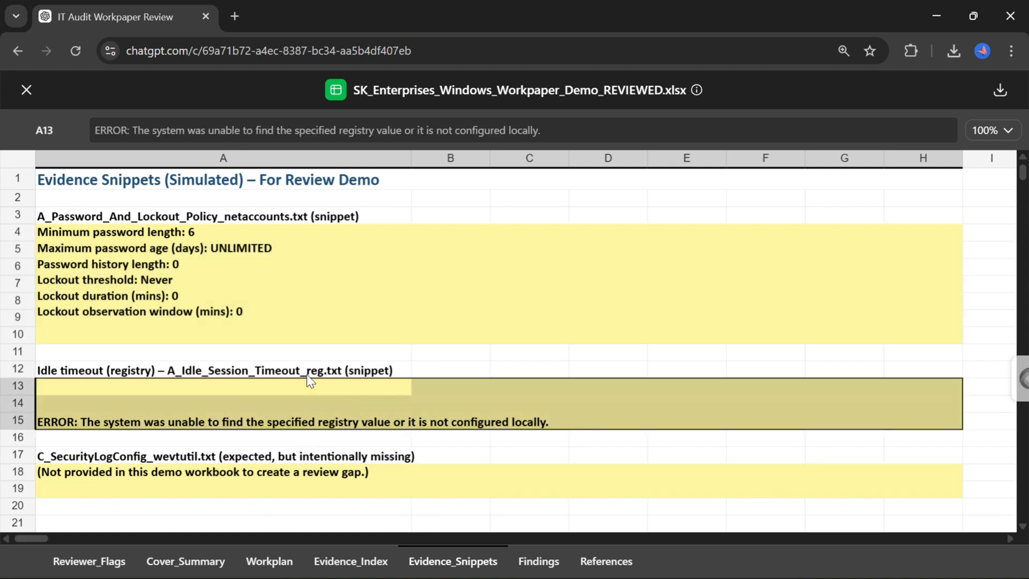
left_click(315, 304)
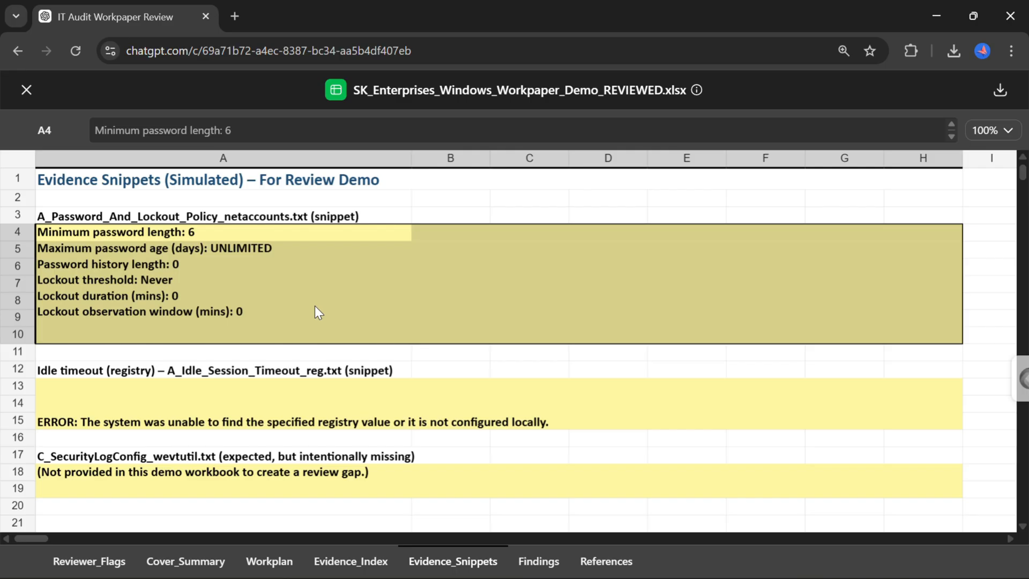
Examine the highlighted observation on the Findings sheet and the links on the References sheet.
left_click(526, 563)
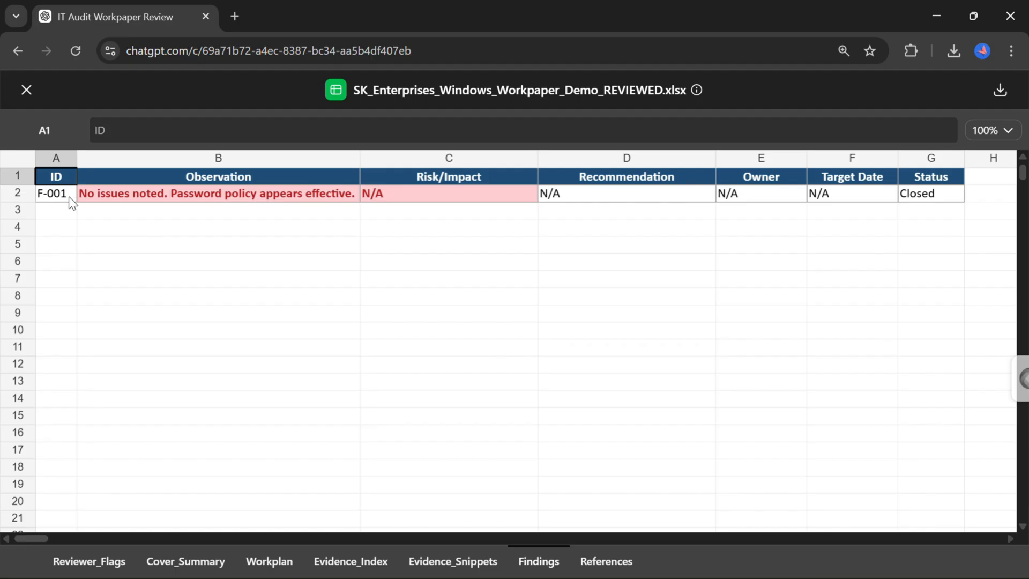
left_click(139, 195)
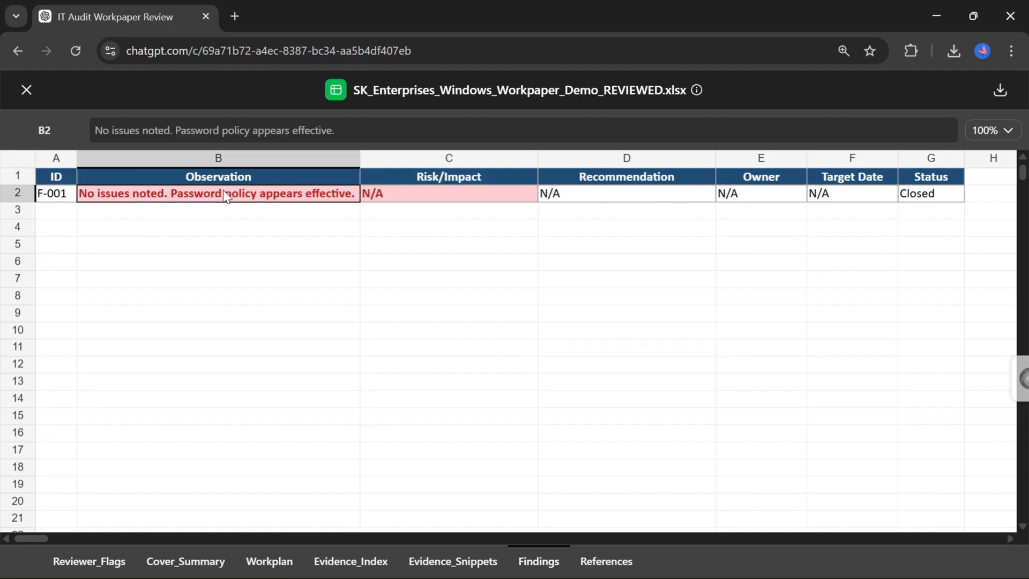
left_click(600, 558)
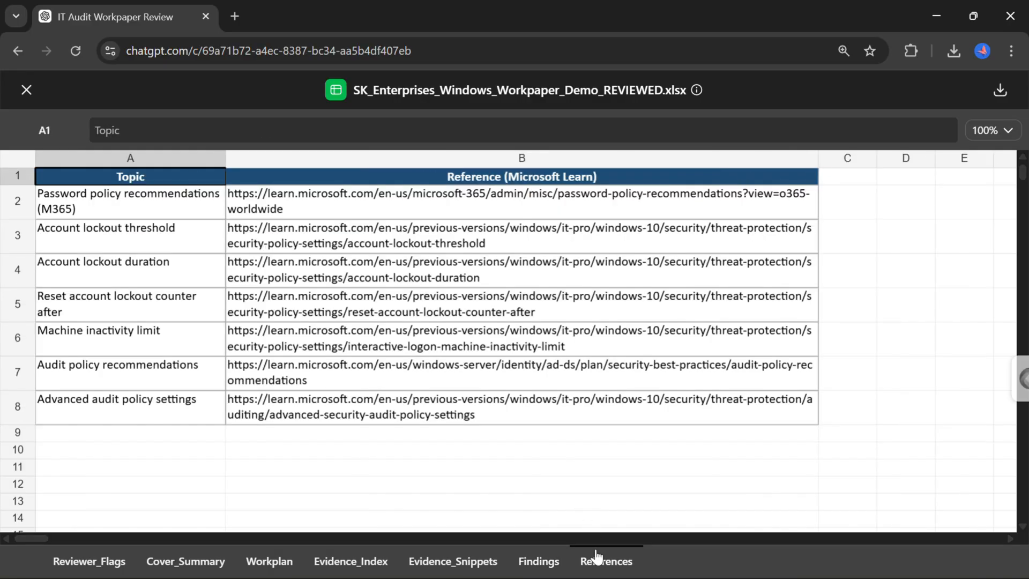
left_click(528, 562)
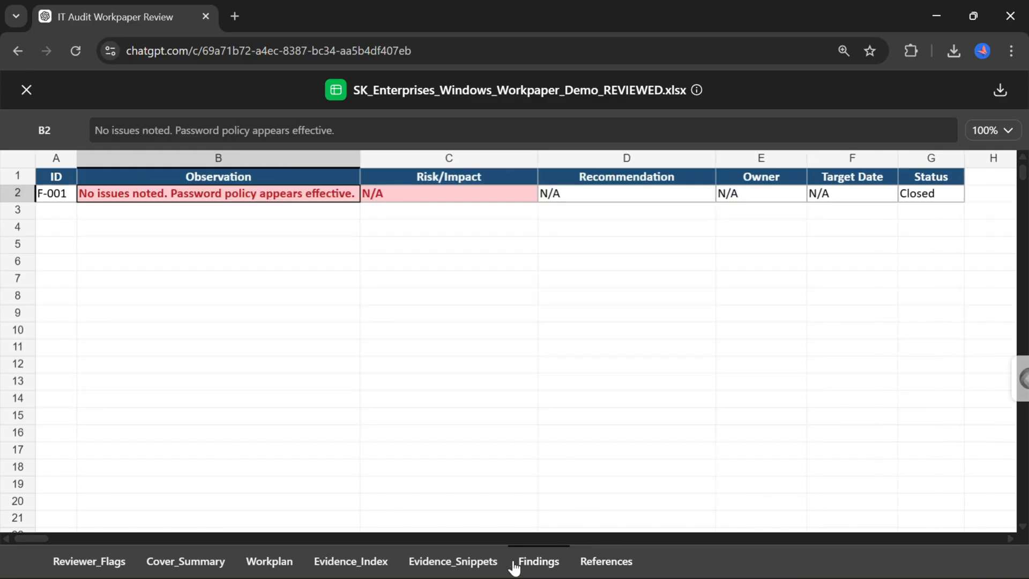
Return to the Reviewer_Flags sheet of the reviewed workbook.
left_click(115, 567)
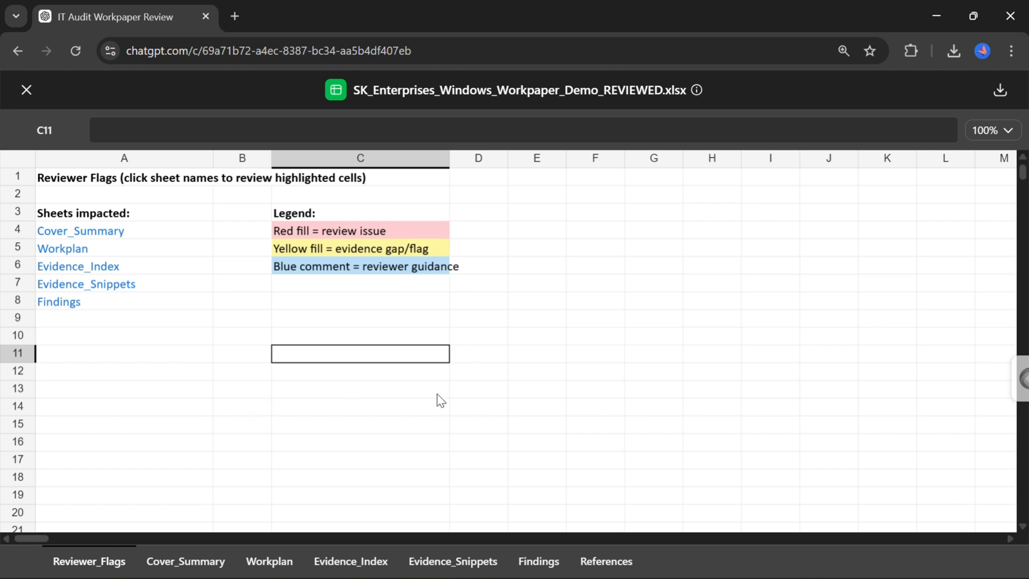
scroll(561, 354, "down", 2)
scroll(561, 354, "up", 2)
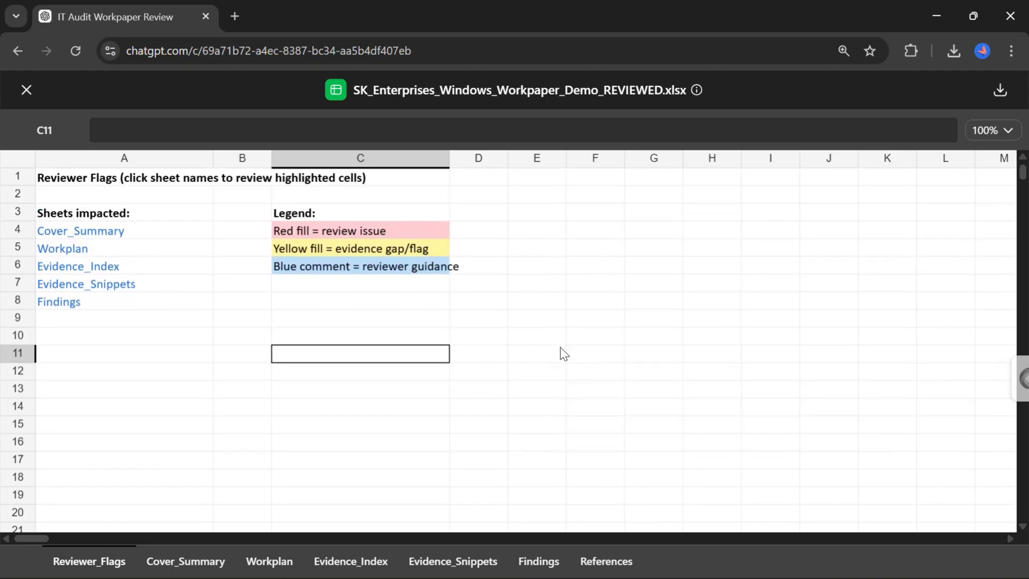